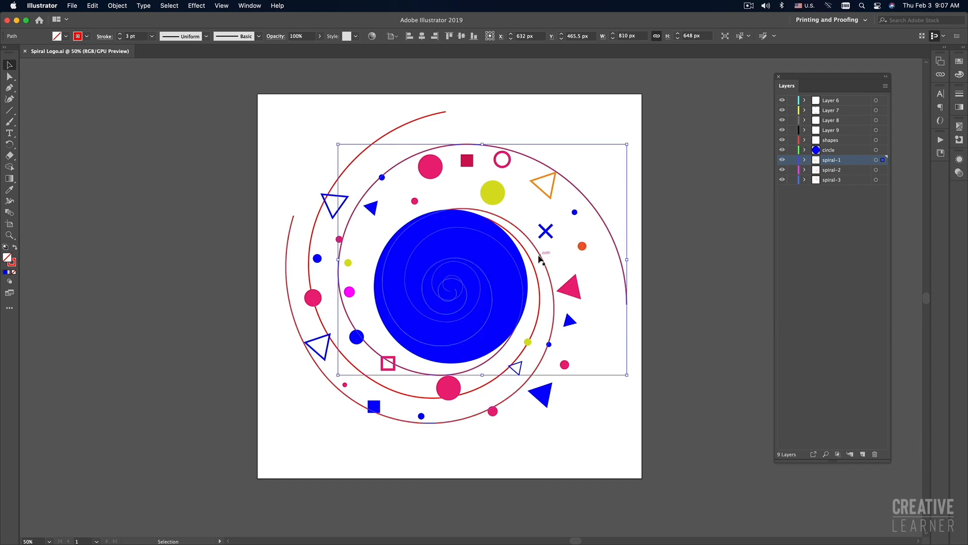
{"action": "left_click", "coordinate": [741, 202]}
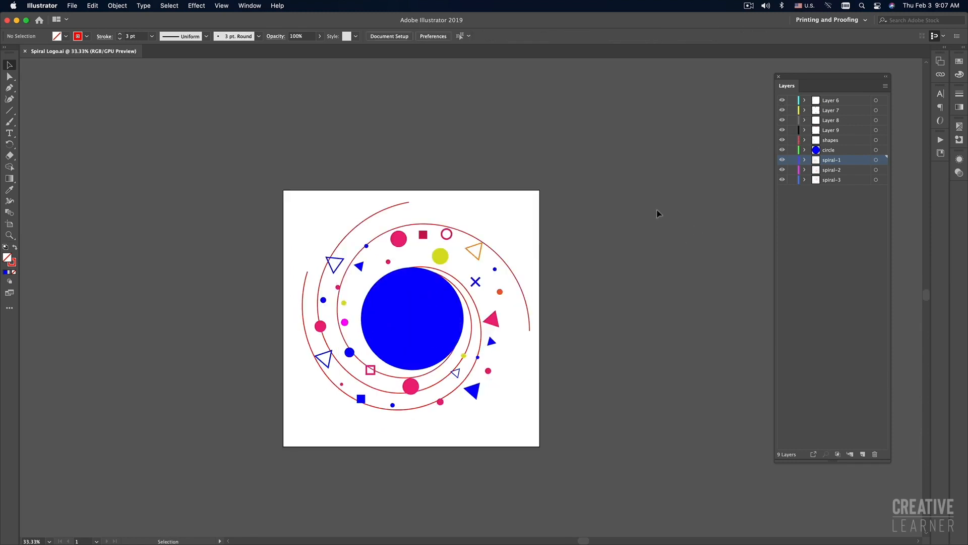
{"action": "key", "text": "super+equal"}
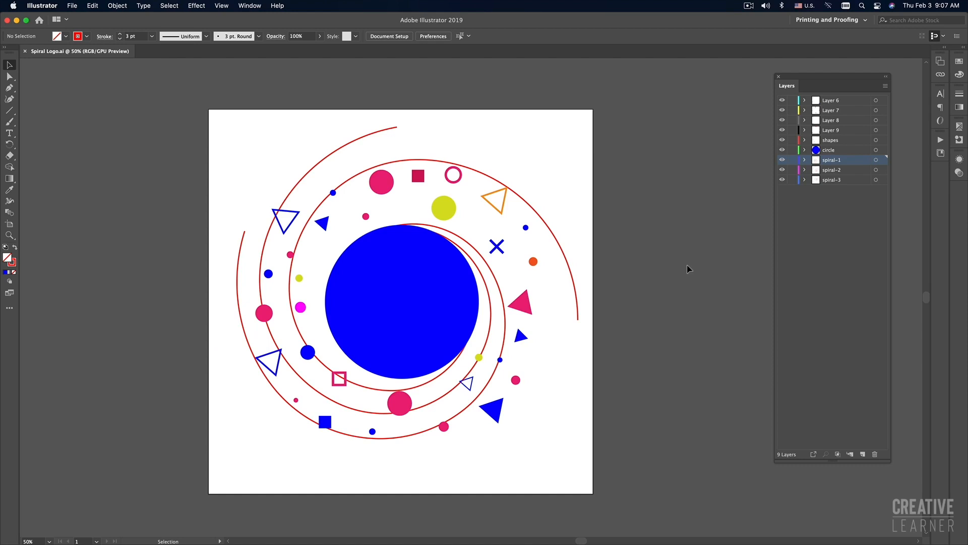
{"action": "left_click_drag", "start_coordinate": [168, 111], "coordinate": [675, 463]}
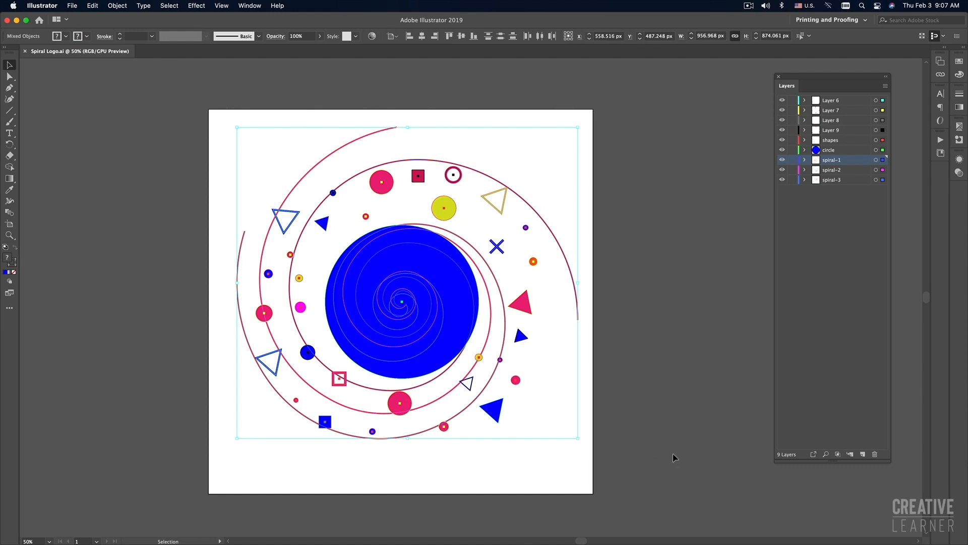
{"action": "left_click", "coordinate": [678, 435]}
{"action": "left_click", "coordinate": [579, 309]}
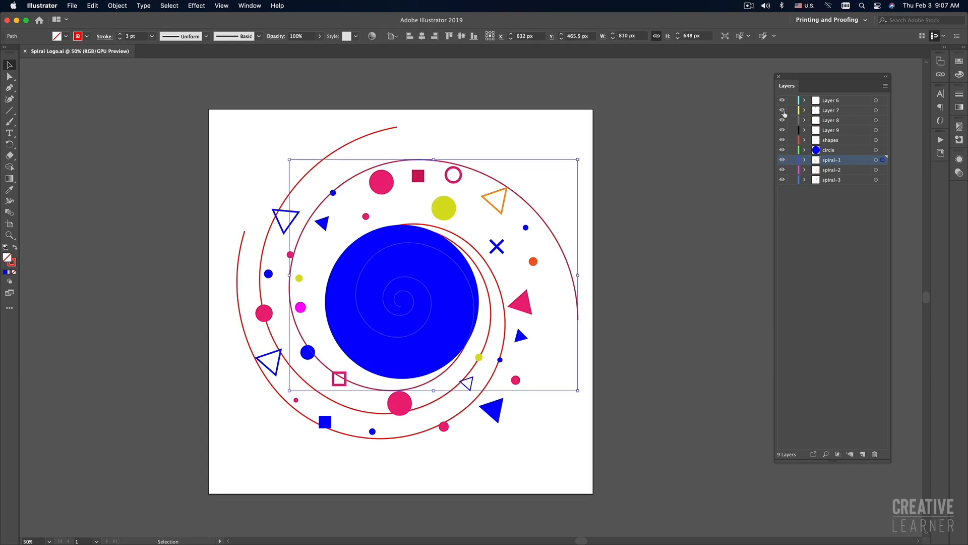
Step: Hide every layer from Layer 6 down to spiral-2 so that only spiral-3 stays shown
{"action": "left_click_drag", "start_coordinate": [782, 103], "coordinate": [783, 151]}
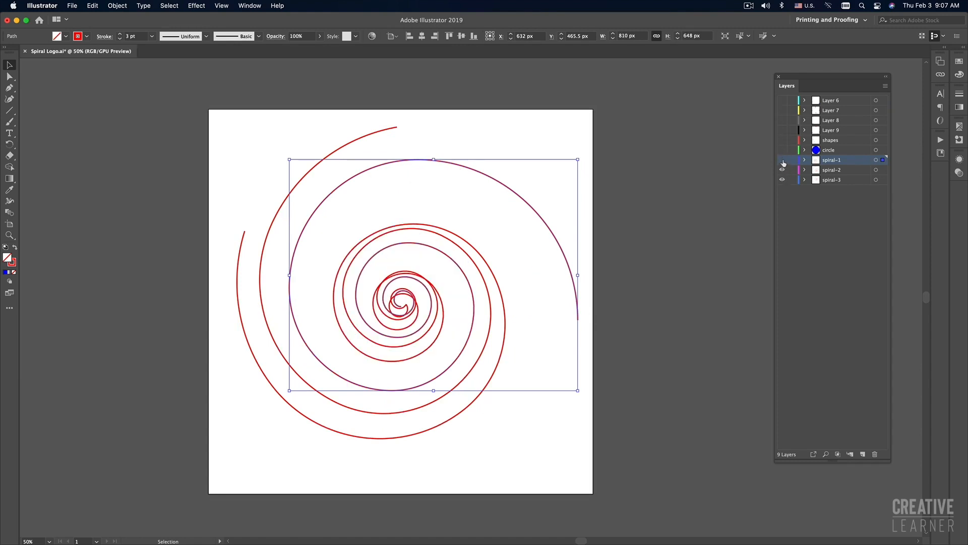
{"action": "left_click", "coordinate": [782, 160]}
{"action": "left_click", "coordinate": [782, 172]}
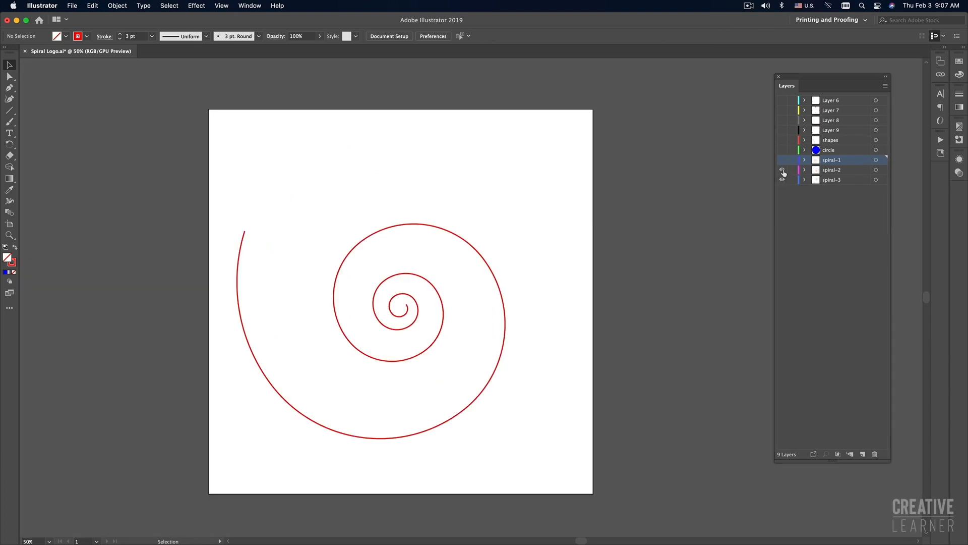
Step: Show the hidden layers again one by one, from spiral-2 up through circle and shapes to Layer 6
{"action": "left_click", "coordinate": [783, 171]}
{"action": "left_click", "coordinate": [782, 161]}
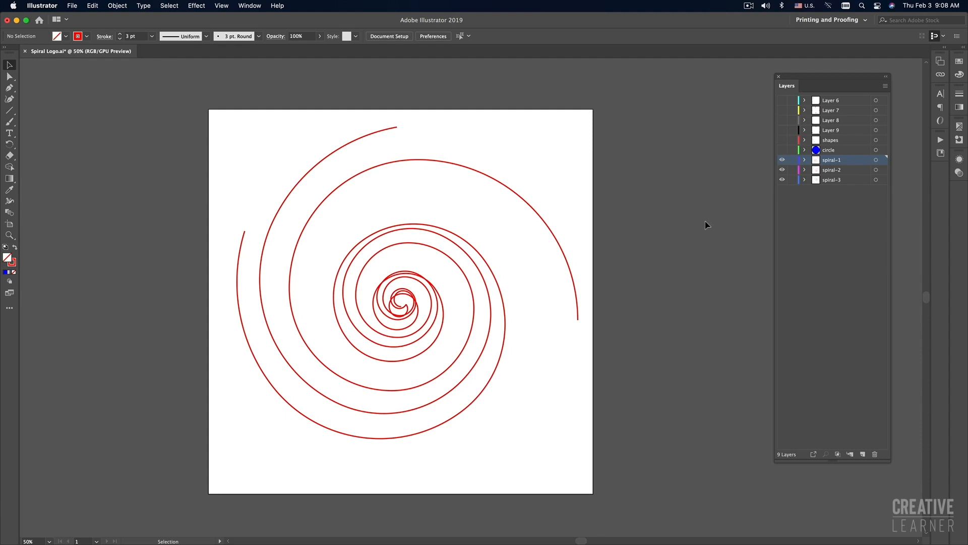
{"action": "left_click", "coordinate": [782, 151]}
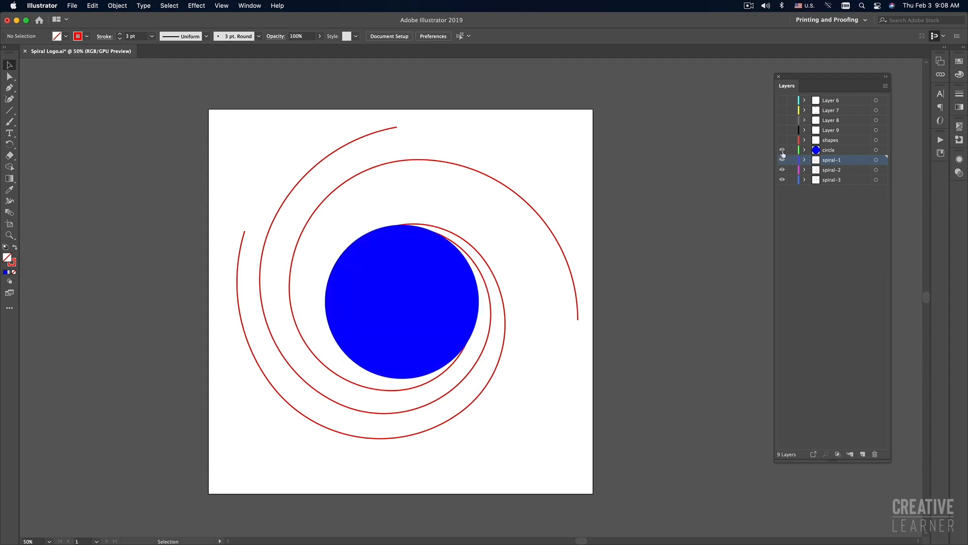
{"action": "left_click", "coordinate": [781, 141]}
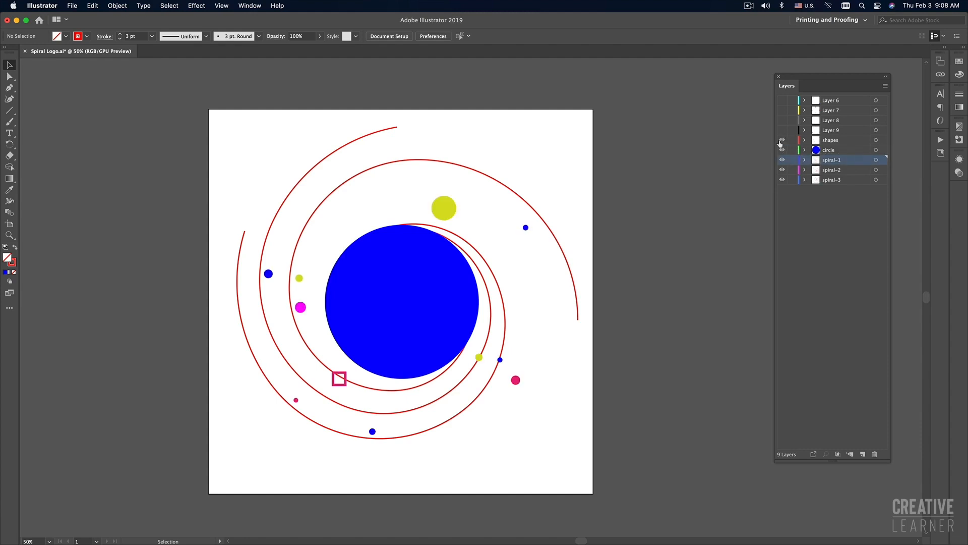
{"action": "left_click", "coordinate": [782, 131]}
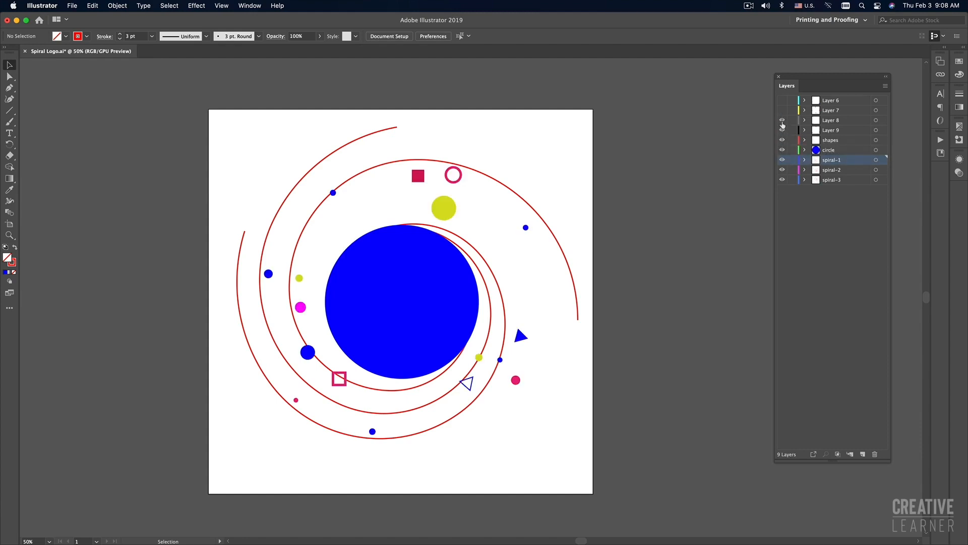
{"action": "left_click", "coordinate": [782, 122]}
{"action": "left_click", "coordinate": [782, 110]}
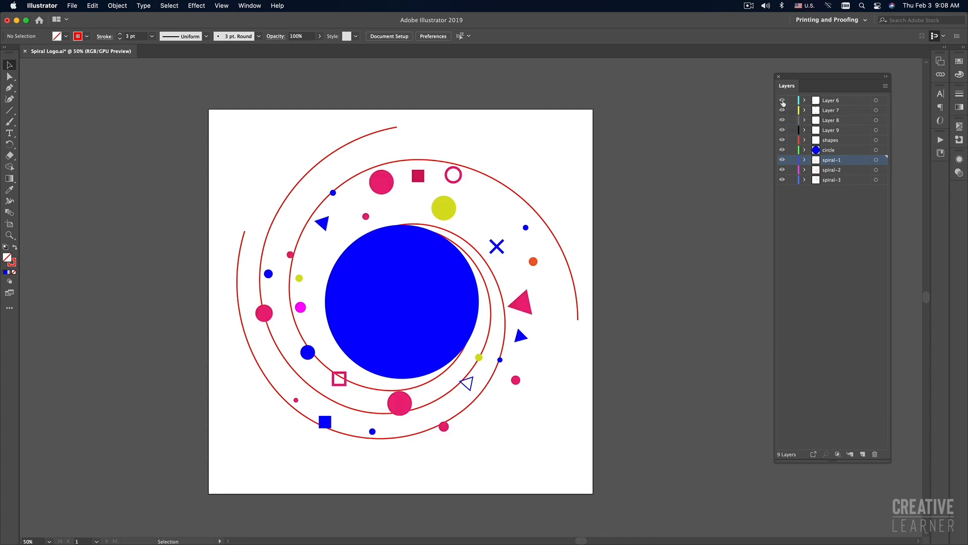
{"action": "left_click", "coordinate": [782, 100]}
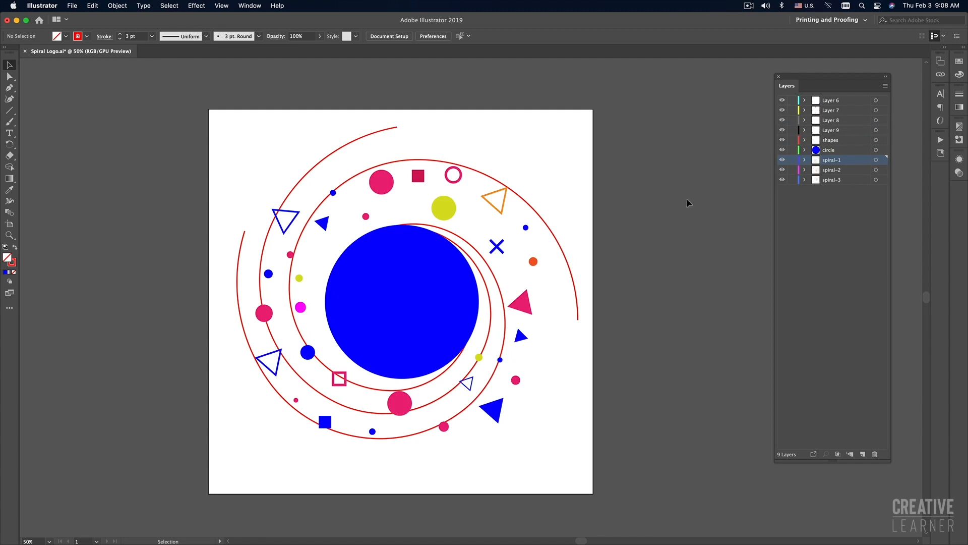
{"action": "left_click", "coordinate": [503, 202]}
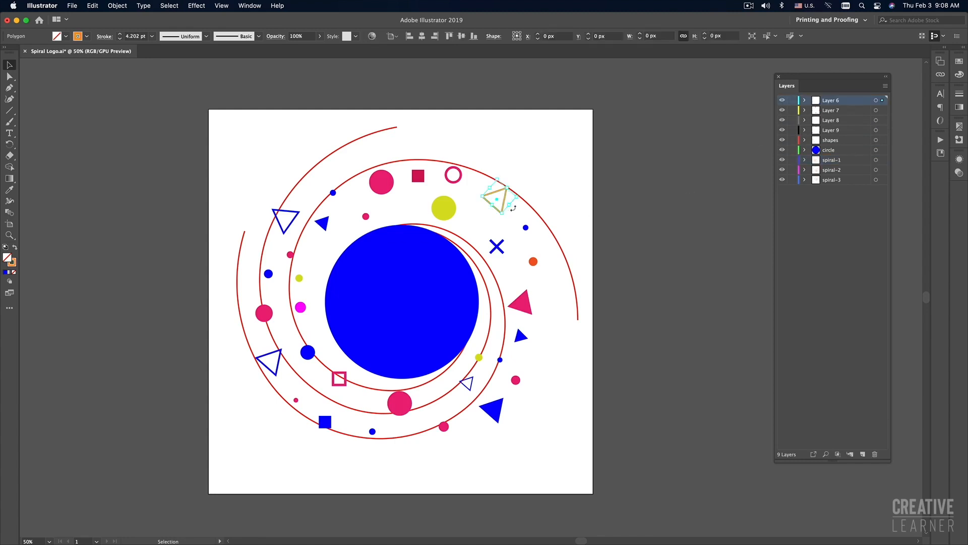
{"action": "left_click", "coordinate": [629, 220]}
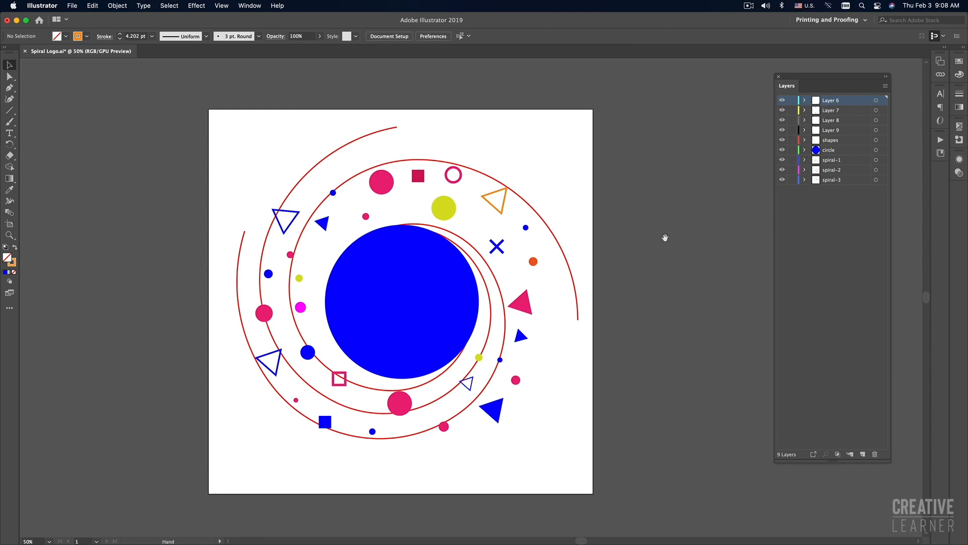
{"action": "left_click_drag", "start_coordinate": [663, 237], "coordinate": [686, 227]}
{"action": "left_click", "coordinate": [557, 203]}
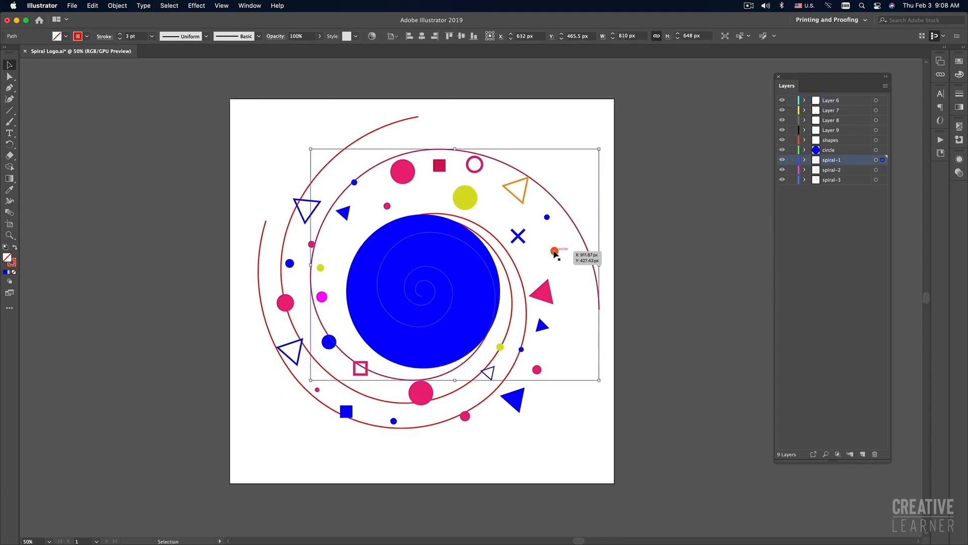
{"action": "left_click", "coordinate": [673, 254]}
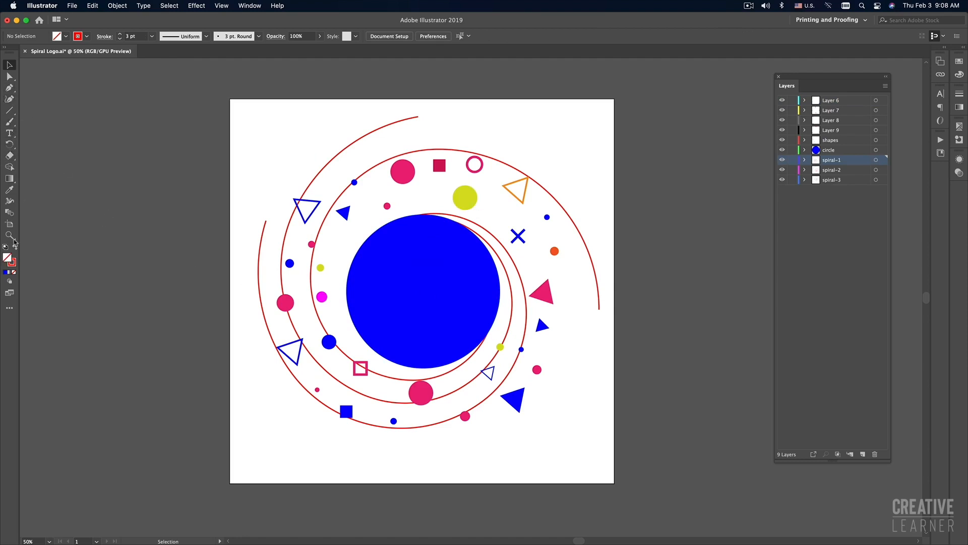
Step: Switch the toolbar to the Advanced tool set so that the Spiral tool is included with the line tools
{"action": "left_click", "coordinate": [10, 113]}
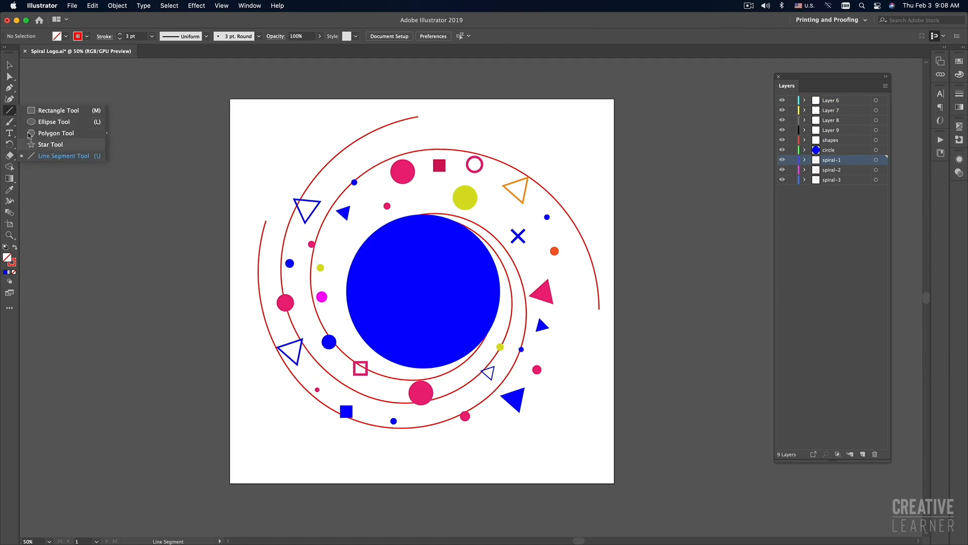
{"action": "left_click", "coordinate": [9, 113]}
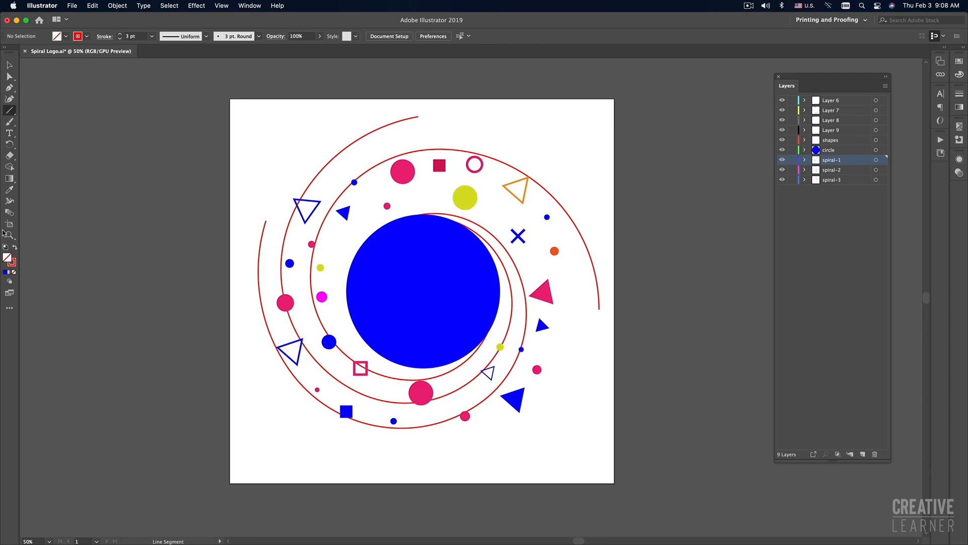
{"action": "mouse_move", "coordinate": [480, 542]}
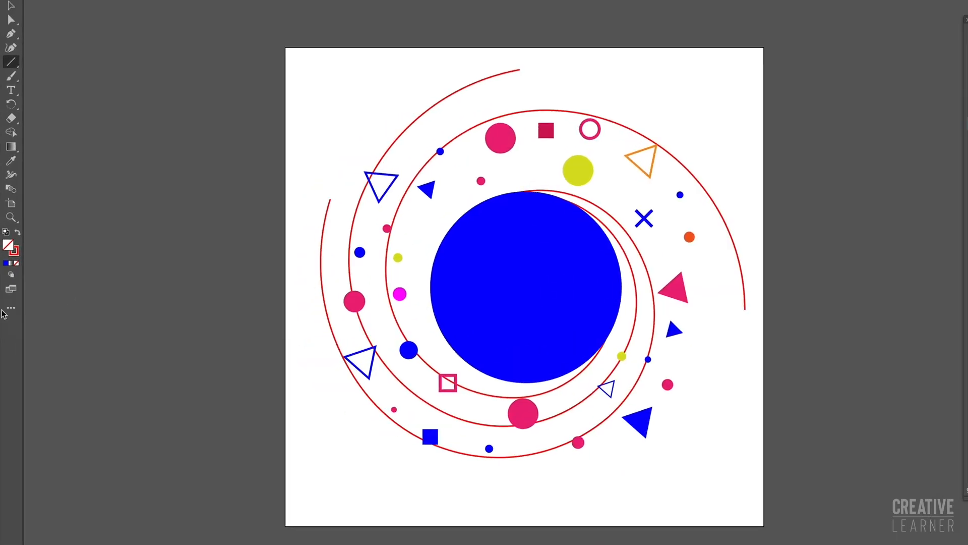
{"action": "left_click", "coordinate": [10, 309]}
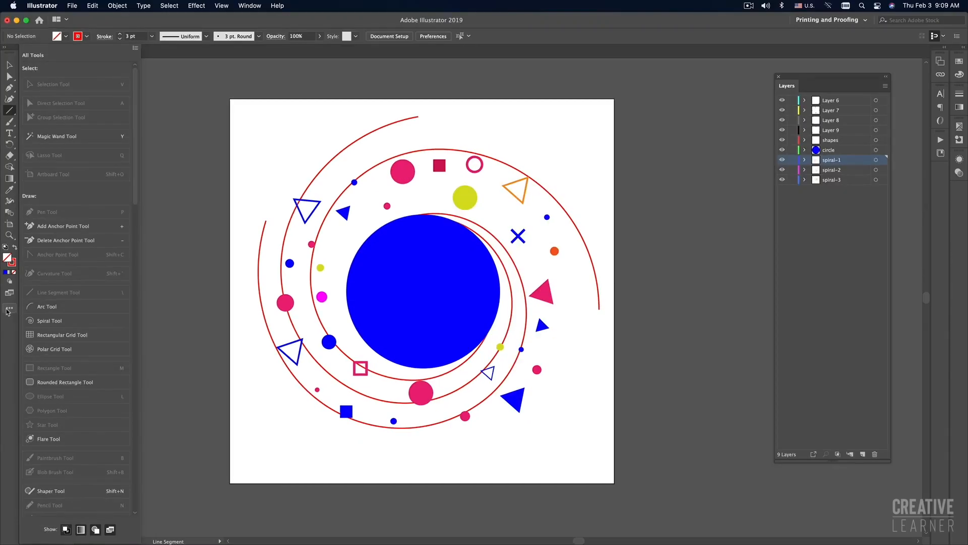
{"action": "left_click", "coordinate": [136, 49]}
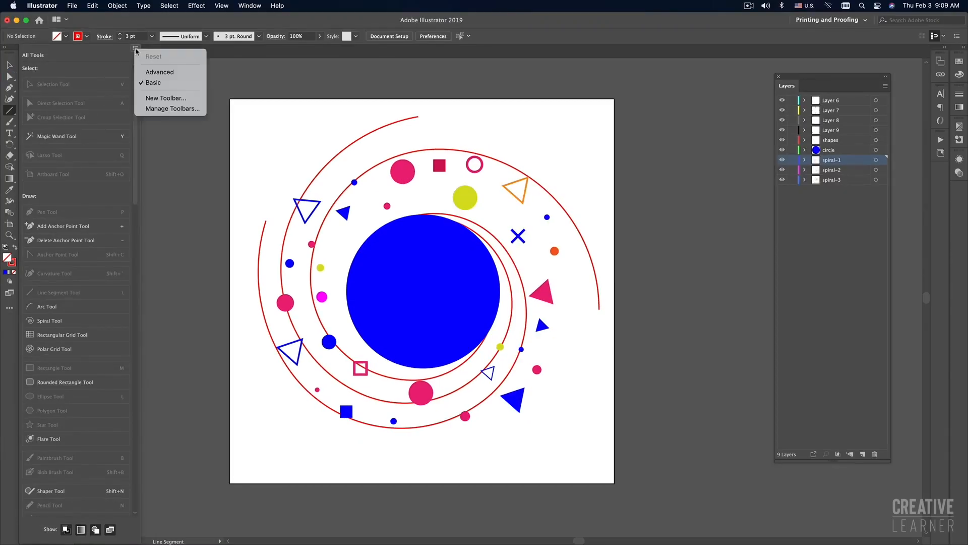
{"action": "left_click", "coordinate": [159, 73]}
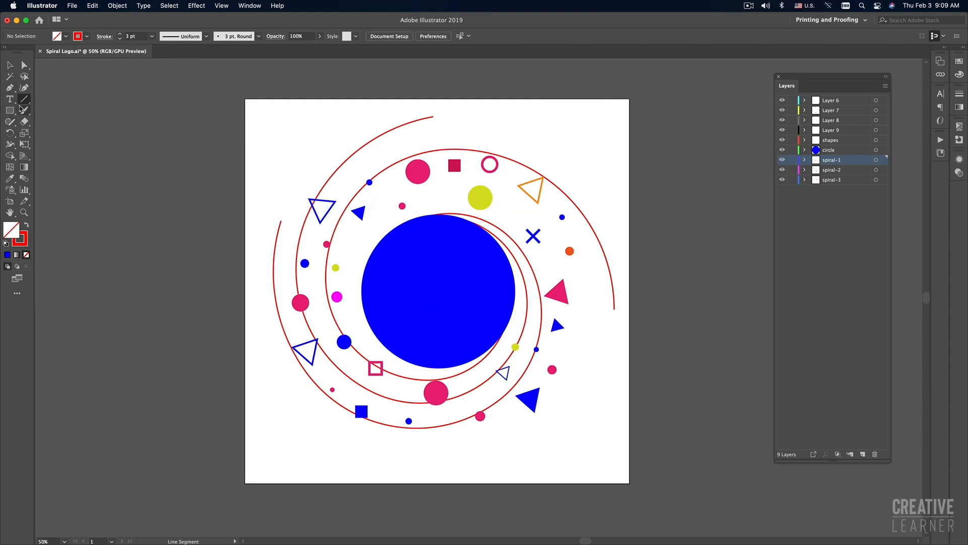
Step: Draw a practice spiral about 525 by 513 px with the Spiral tool on the empty canvas and move it nearer the artboard
{"action": "left_click", "coordinate": [24, 100]}
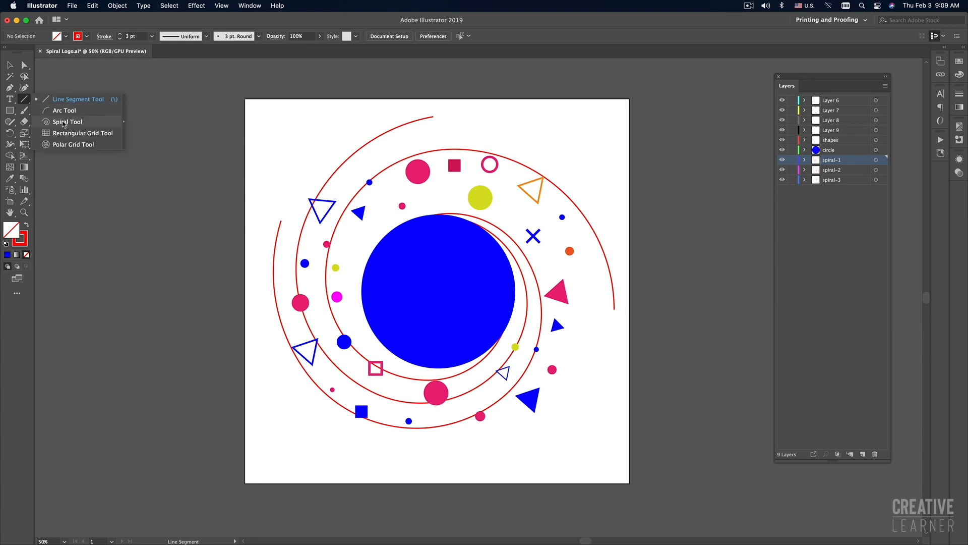
{"action": "left_click", "coordinate": [63, 122]}
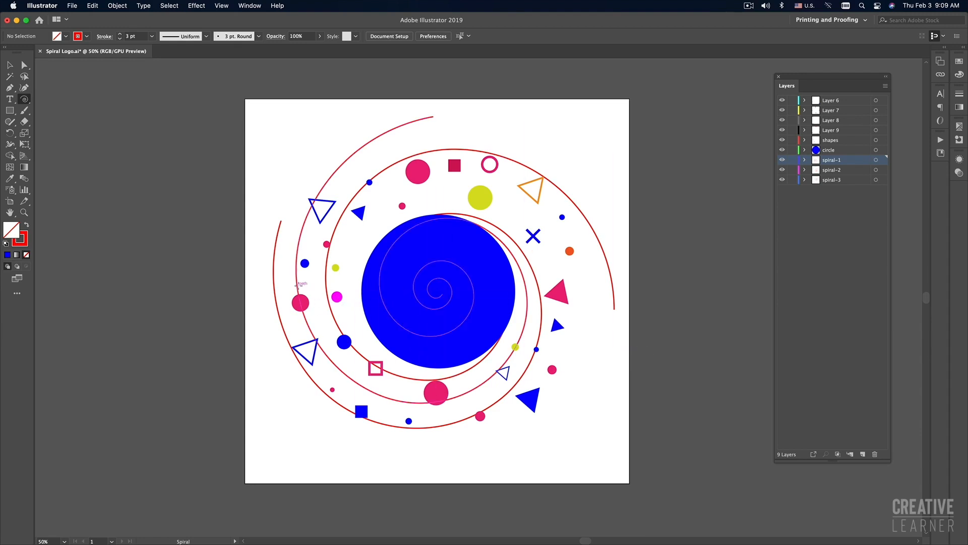
{"action": "left_click_drag", "start_coordinate": [127, 262], "coordinate": [342, 251]}
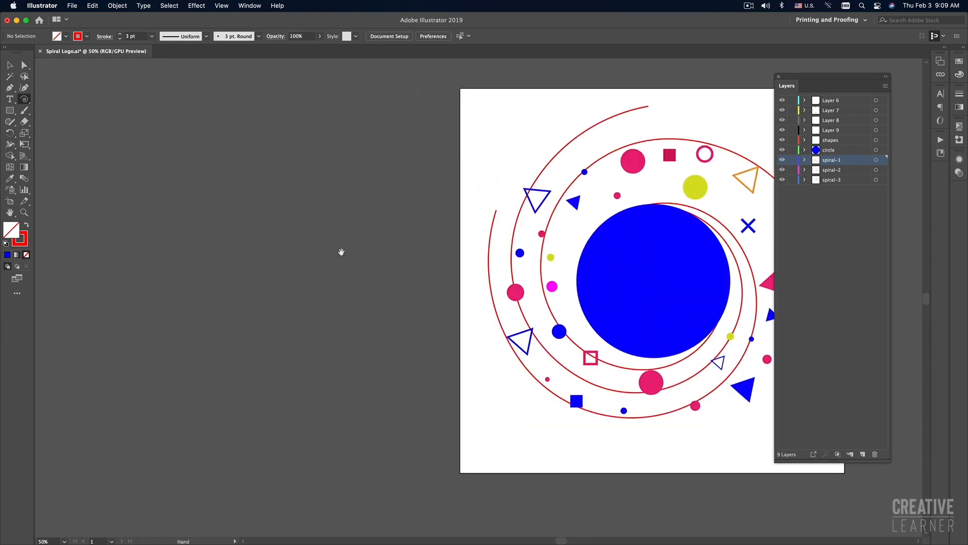
{"action": "left_click", "coordinate": [24, 100]}
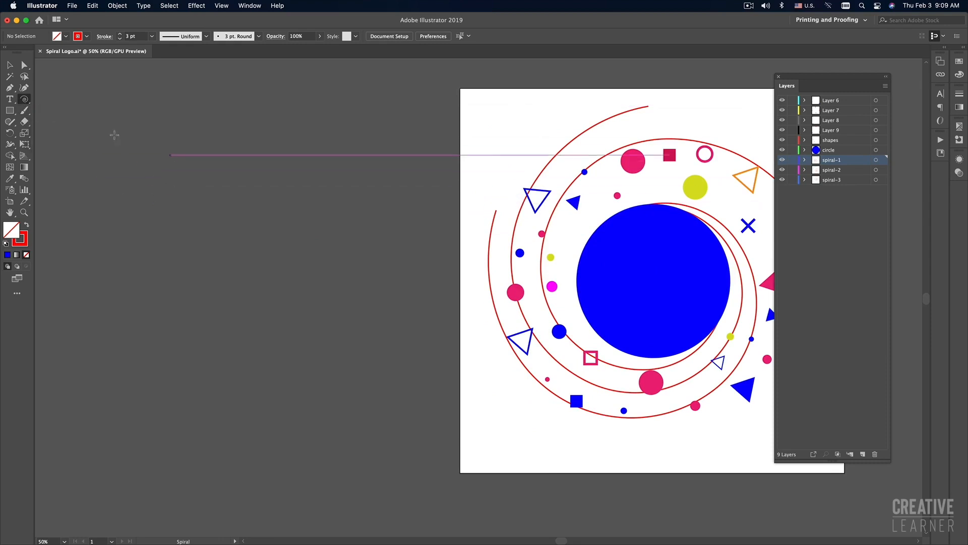
{"action": "left_click_drag", "start_coordinate": [123, 161], "coordinate": [208, 244]}
{"action": "key", "text": "v"}
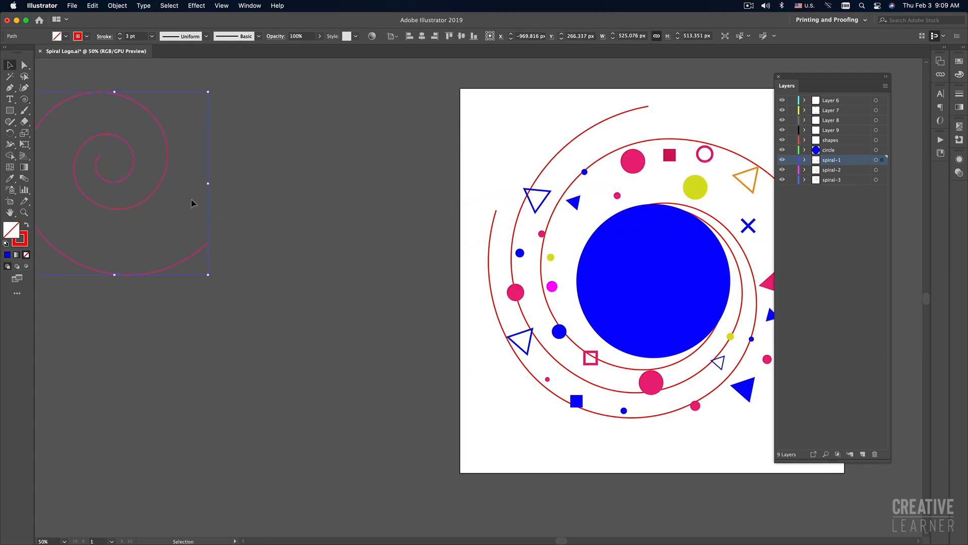
{"action": "left_click_drag", "start_coordinate": [162, 182], "coordinate": [305, 256]}
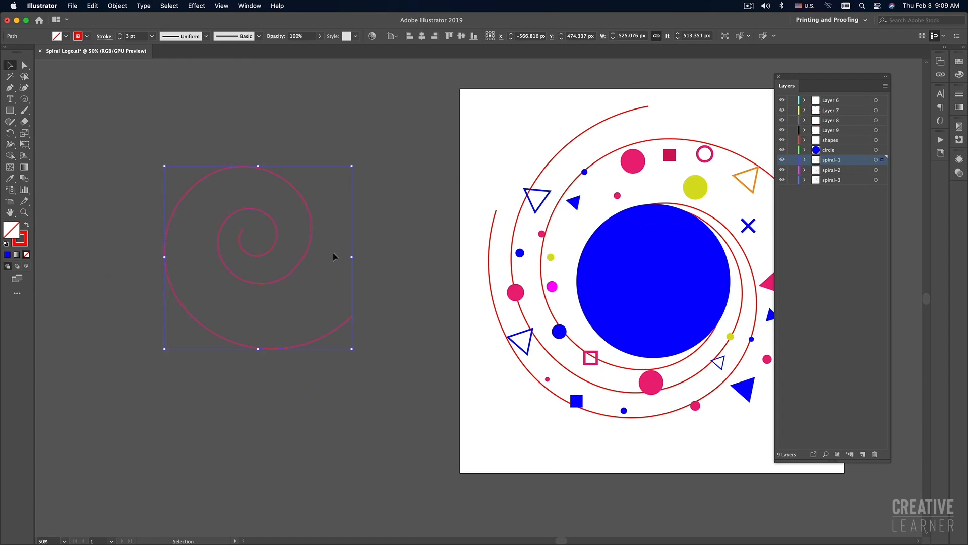
Step: Look at the Spiral tool's radius, decay, segments and style options and close them without creating a spiral
{"action": "left_click", "coordinate": [25, 99]}
{"action": "left_click", "coordinate": [190, 135]}
{"action": "left_click_drag", "start_coordinate": [476, 222], "coordinate": [375, 166]}
{"action": "left_click", "coordinate": [389, 241]}
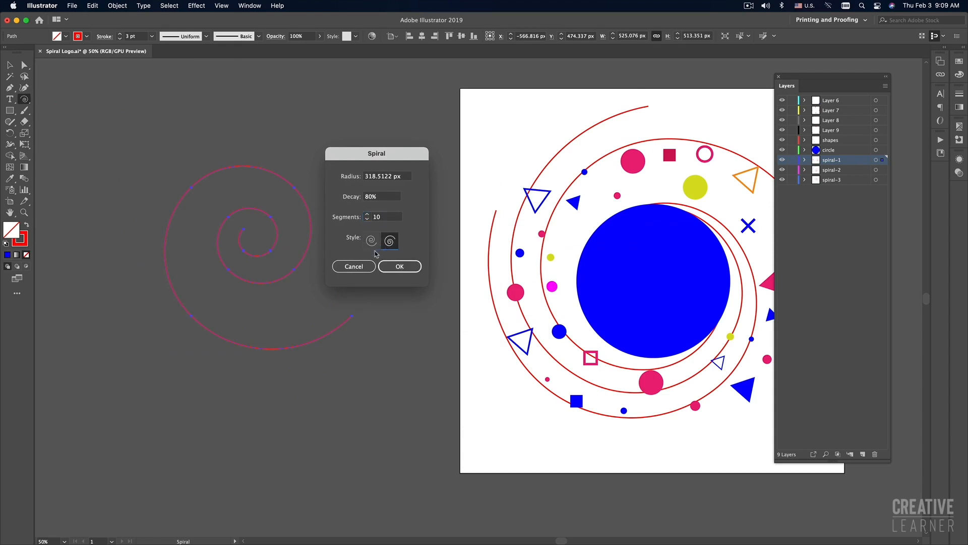
{"action": "left_click", "coordinate": [364, 272]}
Step: Delete the practice spiral beside the artboard
{"action": "key", "text": "v"}
{"action": "left_click", "coordinate": [363, 256]}
{"action": "left_click_drag", "start_coordinate": [201, 254], "coordinate": [200, 254]}
{"action": "key", "text": "Delete"}
{"action": "key", "text": "space"}
{"action": "left_click_drag", "start_coordinate": [631, 265], "coordinate": [431, 283]}
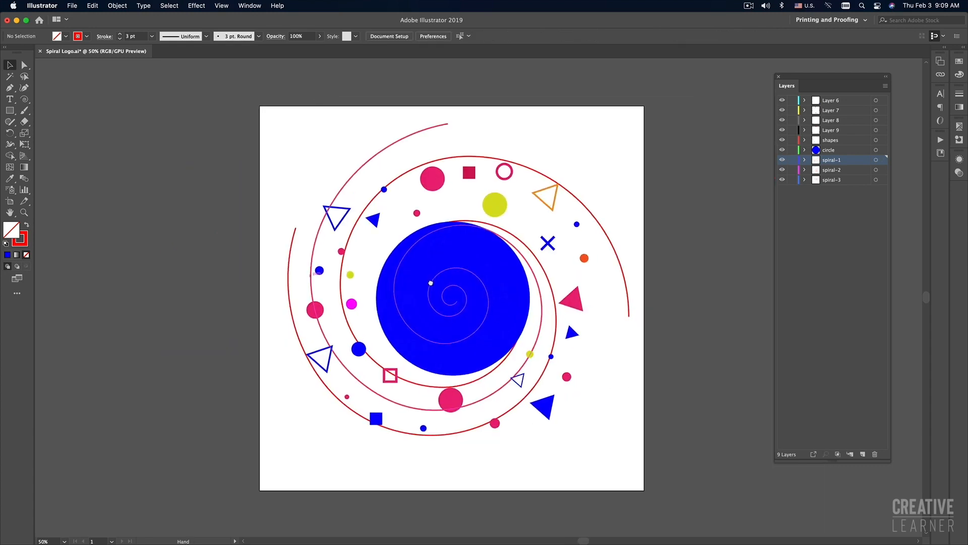
{"action": "left_click", "coordinate": [553, 197]}
{"action": "left_click", "coordinate": [22, 100]}
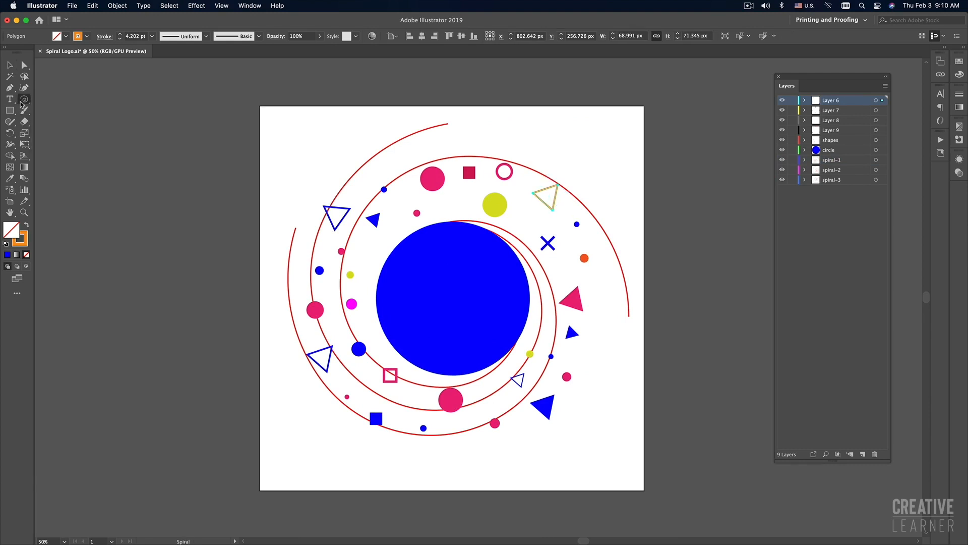
{"action": "key", "text": "v"}
{"action": "left_click", "coordinate": [671, 300]}
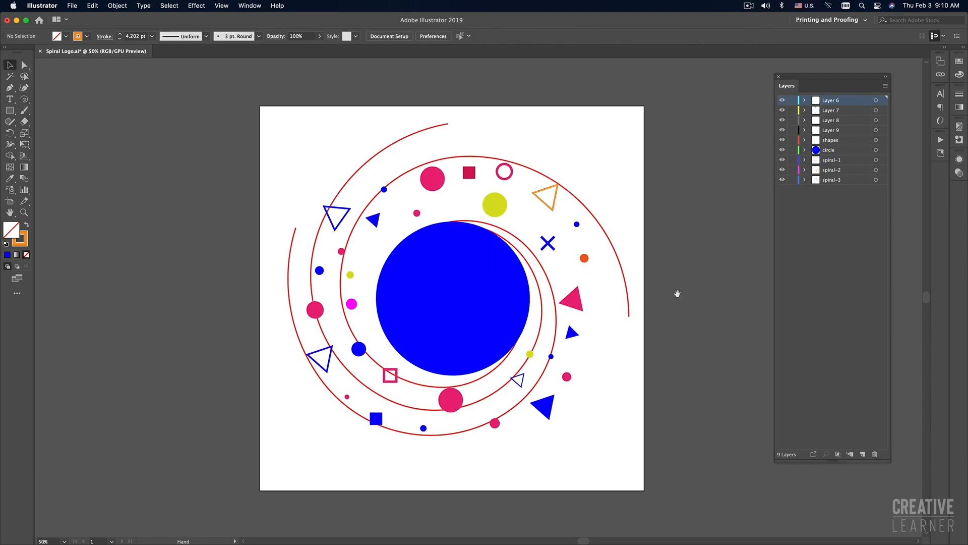
Step: Save the Spiral Logo.ai document
{"action": "scroll", "coordinate": [655, 295], "scroll_direction": "right", "scroll_amount": 2}
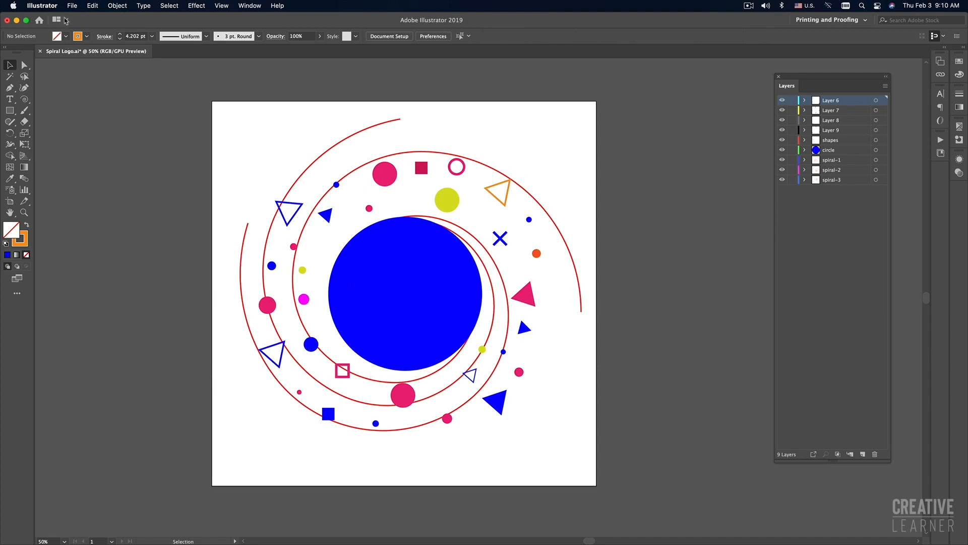
{"action": "left_click", "coordinate": [72, 6]}
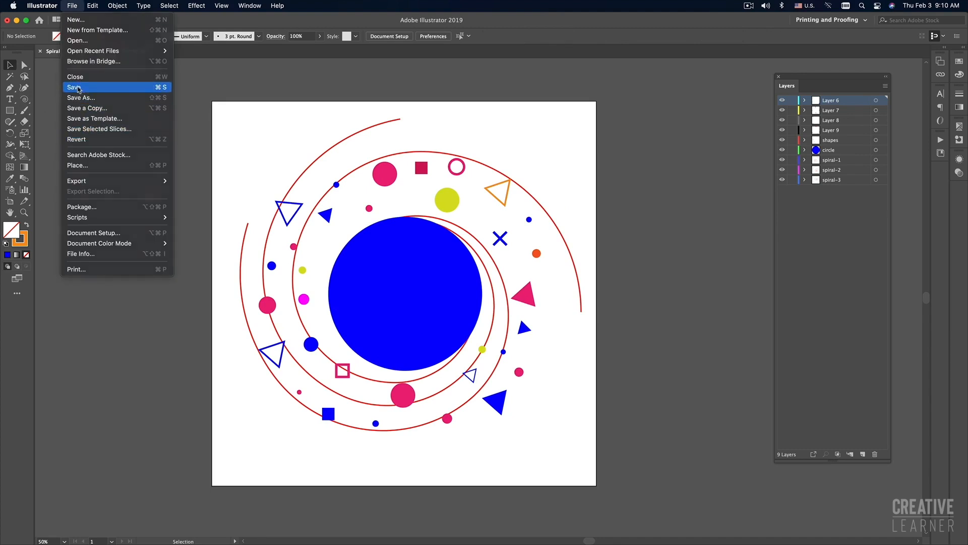
{"action": "left_click", "coordinate": [79, 88]}
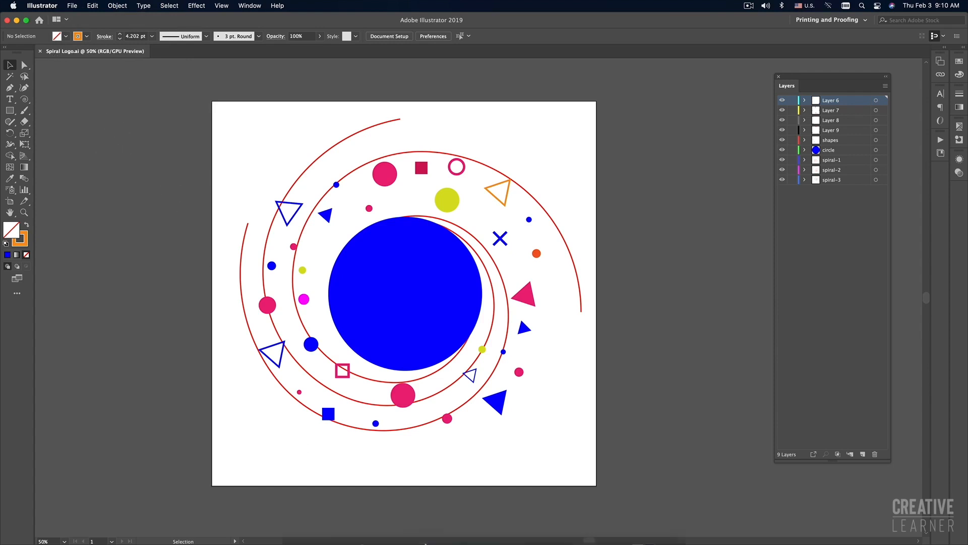
Step: Switch to Adobe After Effects and make the empty project's file list active
{"action": "mouse_move", "coordinate": [425, 544]}
{"action": "left_click", "coordinate": [647, 518]}
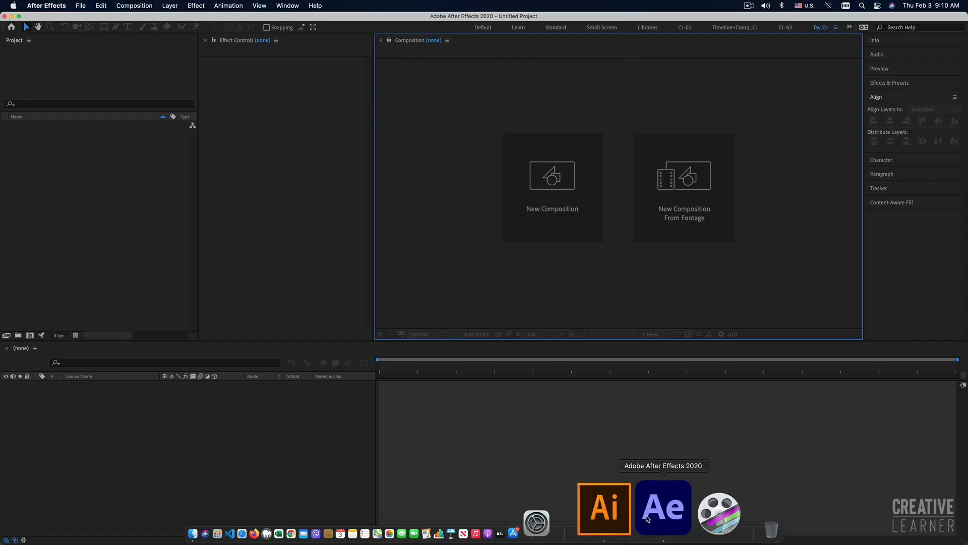
{"action": "left_click", "coordinate": [113, 233]}
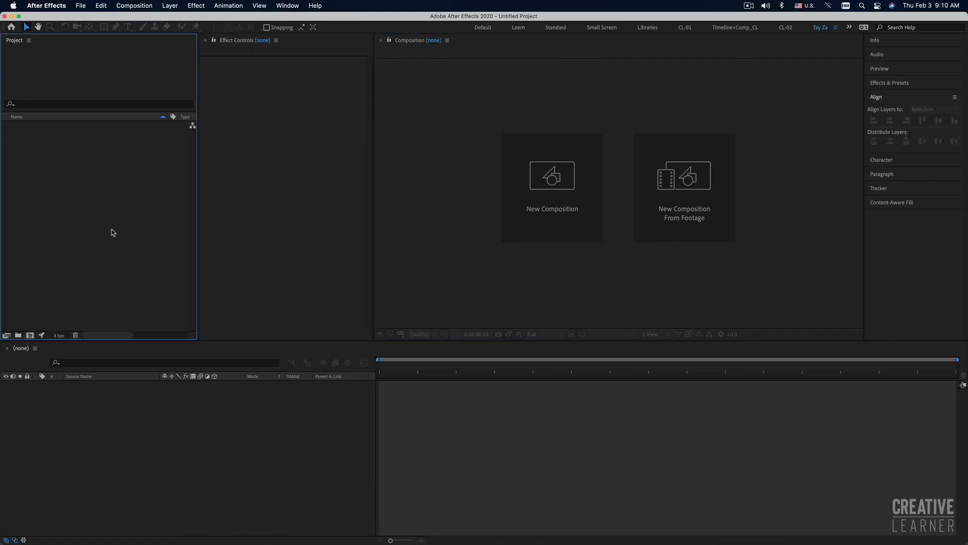
Step: Locate Spiral Logo.ai in Finder under Creative Learner, Weekly Myanmar Tutorial_2022, 01-January, 30-Jan_CL_MM_Spiral Logo, Lesson
{"action": "mouse_move", "coordinate": [247, 542]}
{"action": "left_click", "coordinate": [299, 510]}
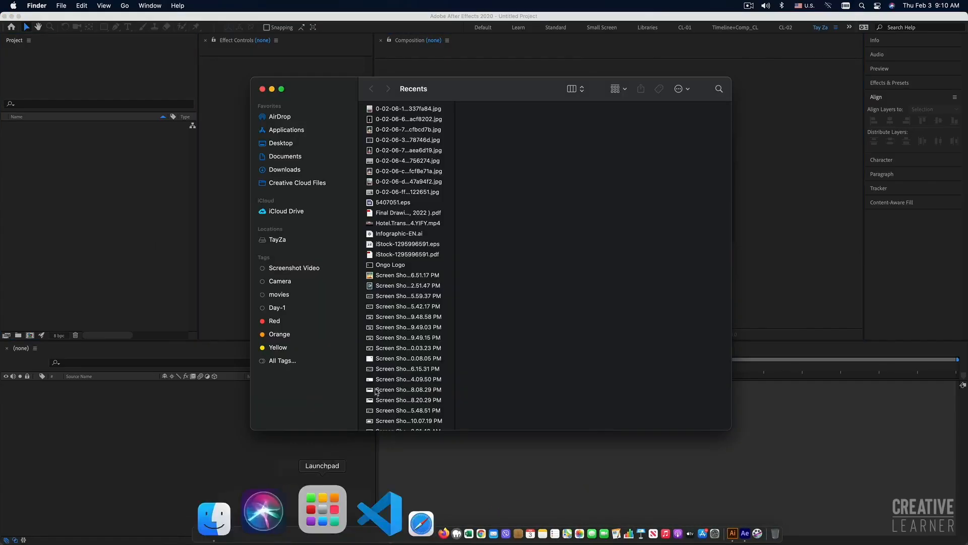
{"action": "left_click_drag", "start_coordinate": [503, 93], "coordinate": [528, 96]}
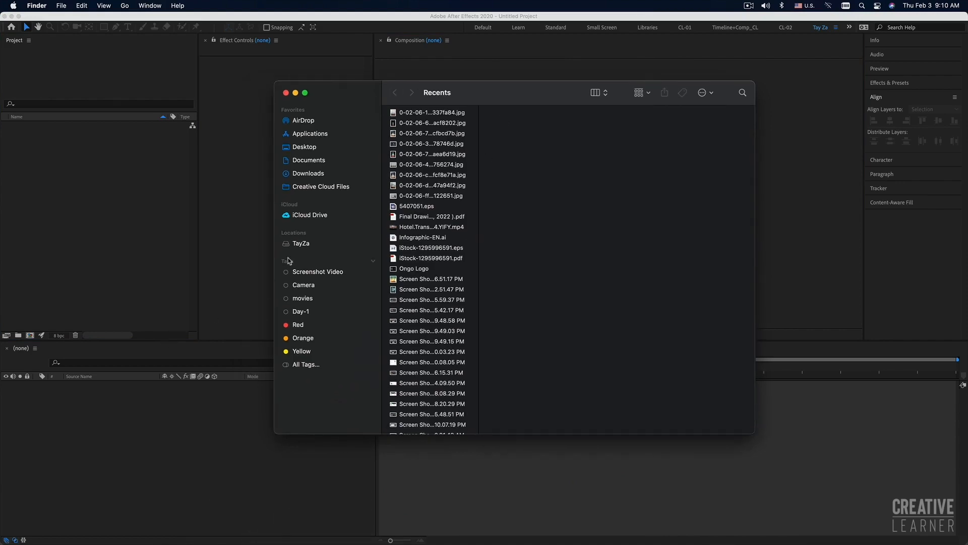
{"action": "left_click", "coordinate": [301, 244]}
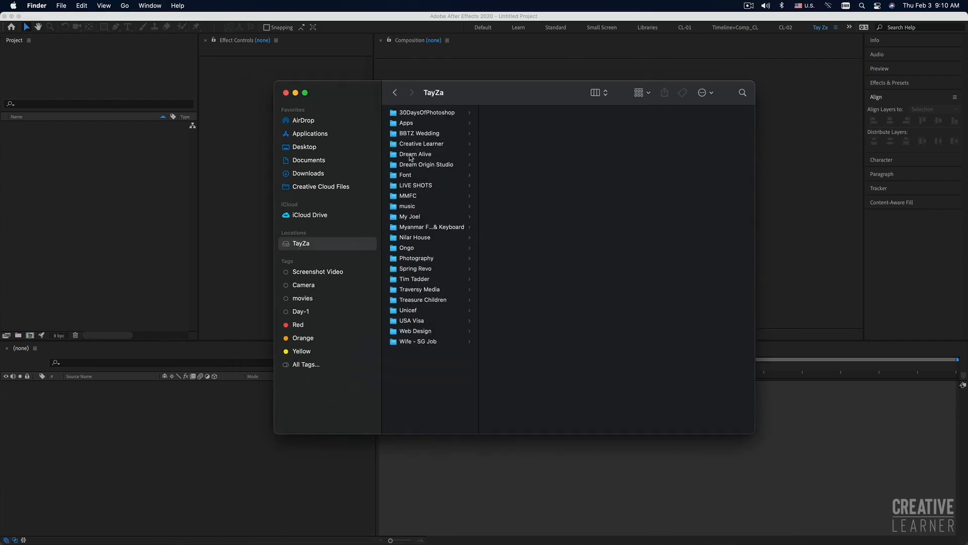
{"action": "left_click", "coordinate": [411, 144]}
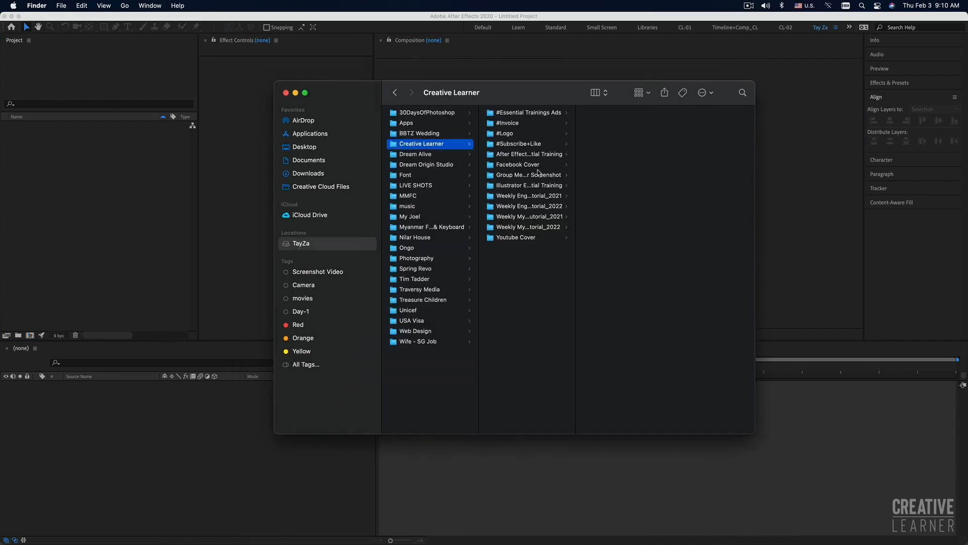
{"action": "left_click", "coordinate": [510, 228]}
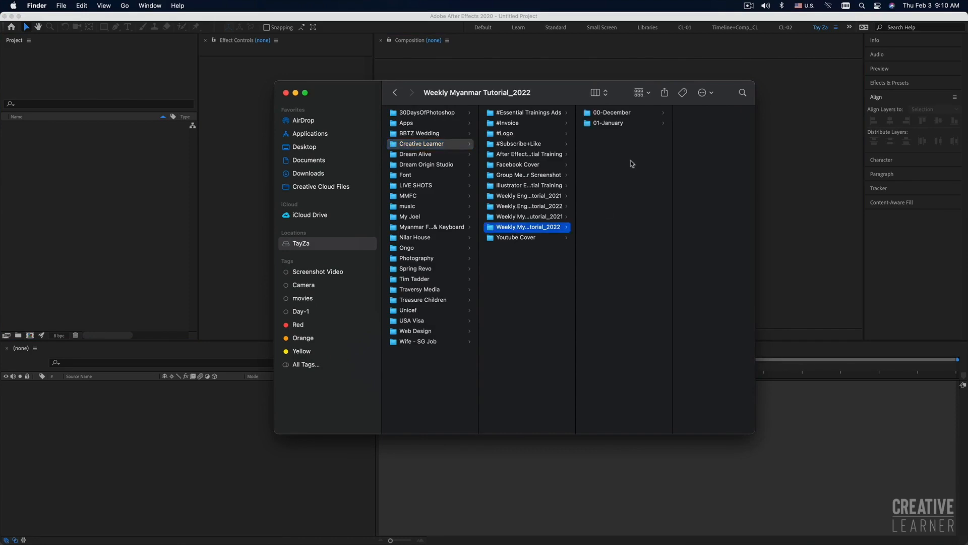
{"action": "left_click", "coordinate": [619, 126]}
{"action": "left_click", "coordinate": [678, 153]}
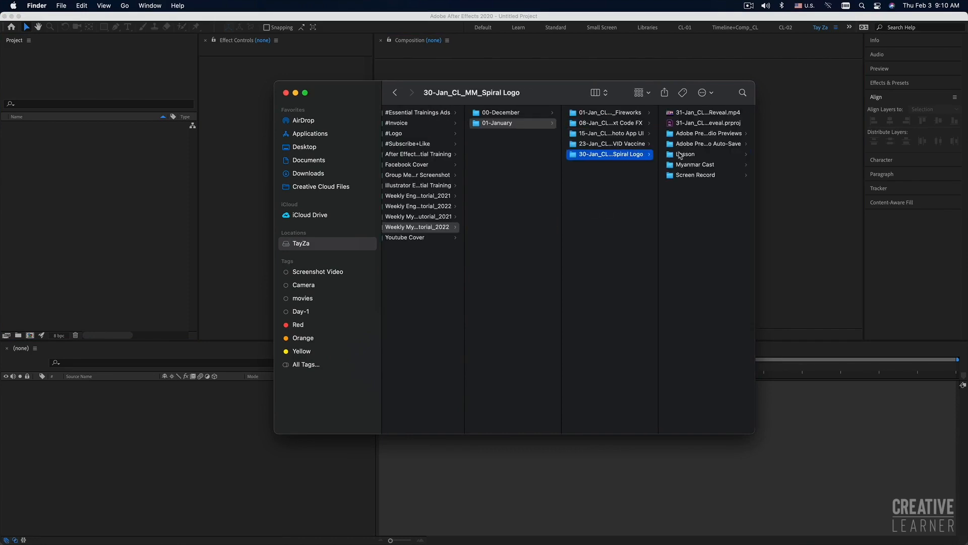
{"action": "left_click", "coordinate": [680, 155]}
{"action": "left_click", "coordinate": [691, 125]}
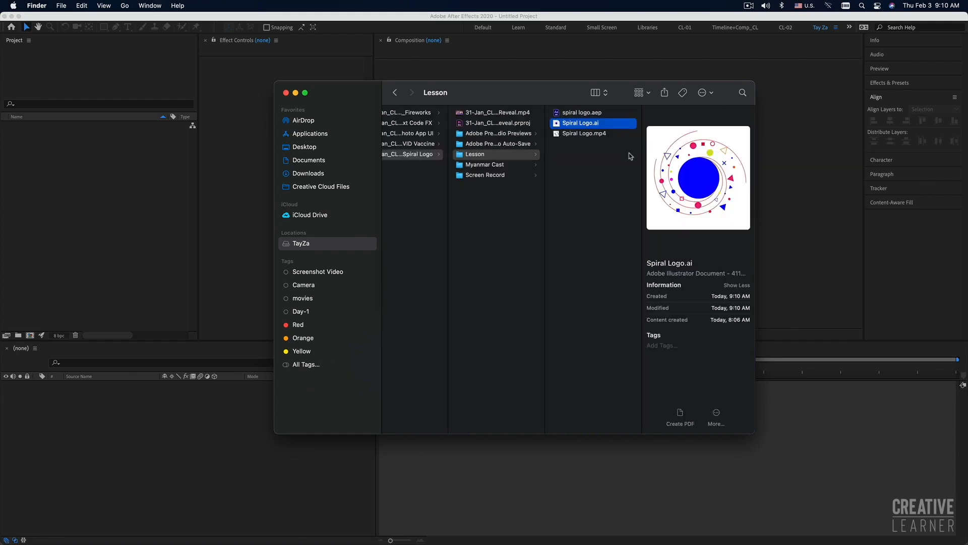
Step: Import Spiral Logo.ai into the After Effects project as a Composition with Document Size footage dimensions, and open the Spiral Logo composition
{"action": "left_click_drag", "start_coordinate": [608, 125], "coordinate": [104, 207]}
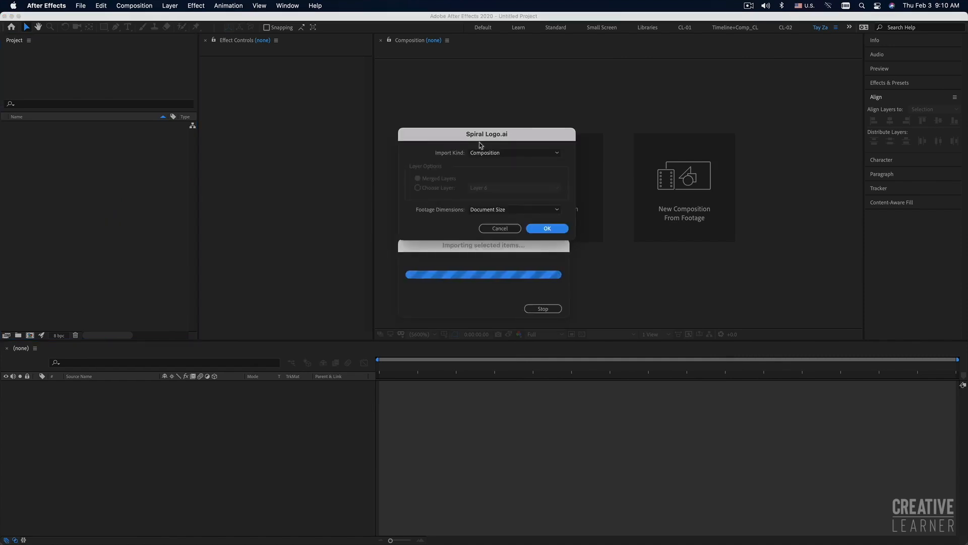
{"action": "left_click", "coordinate": [483, 159]}
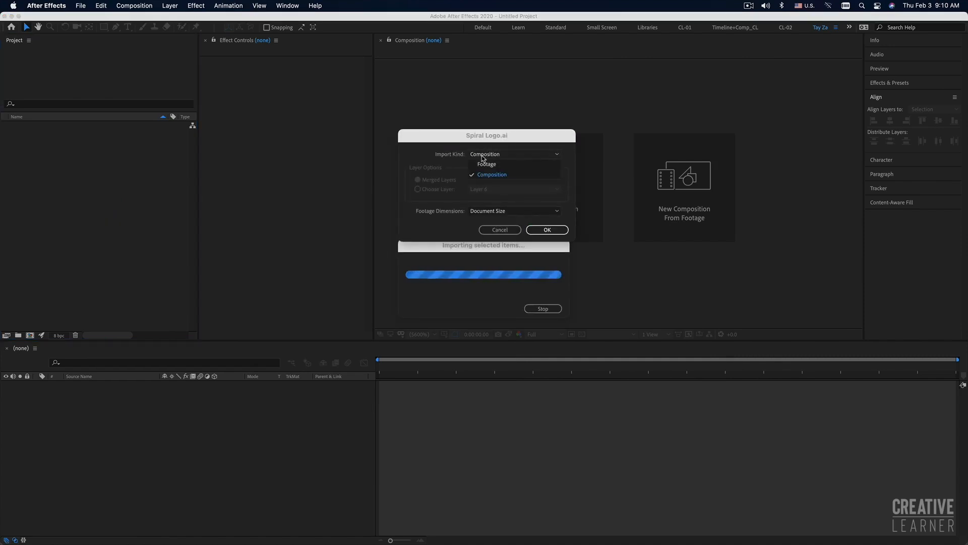
{"action": "left_click", "coordinate": [486, 164]}
{"action": "left_click", "coordinate": [487, 154]}
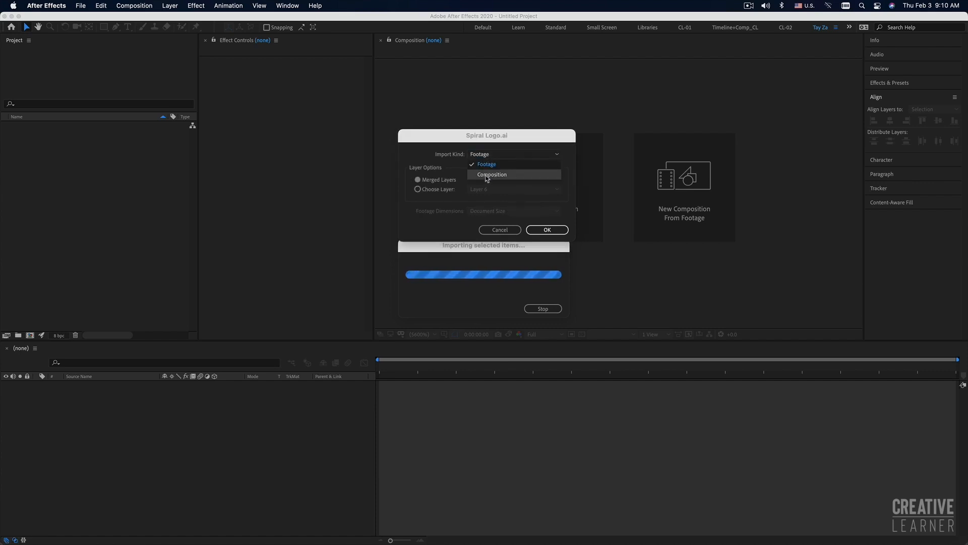
{"action": "left_click", "coordinate": [484, 175]}
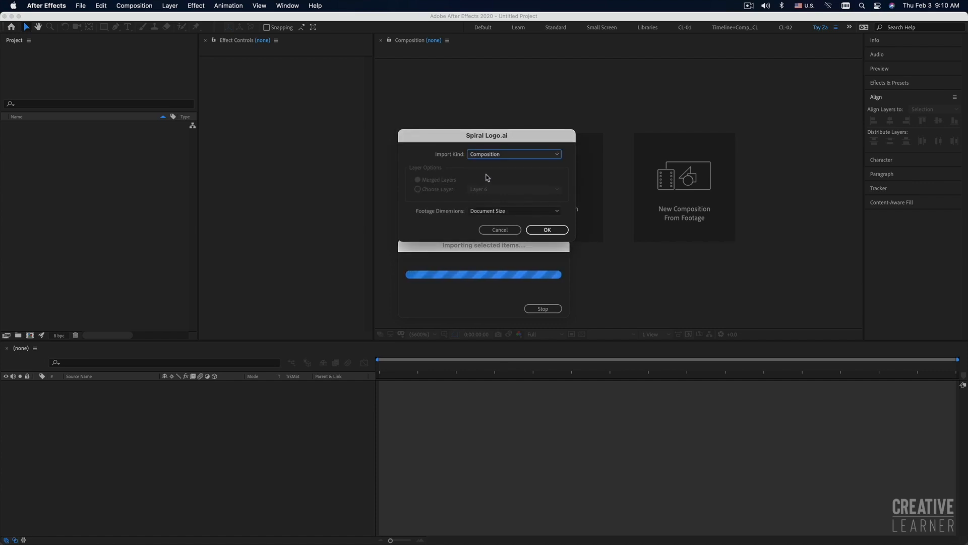
{"action": "left_click", "coordinate": [520, 213]}
{"action": "left_click", "coordinate": [520, 214]}
{"action": "left_click", "coordinate": [548, 232]}
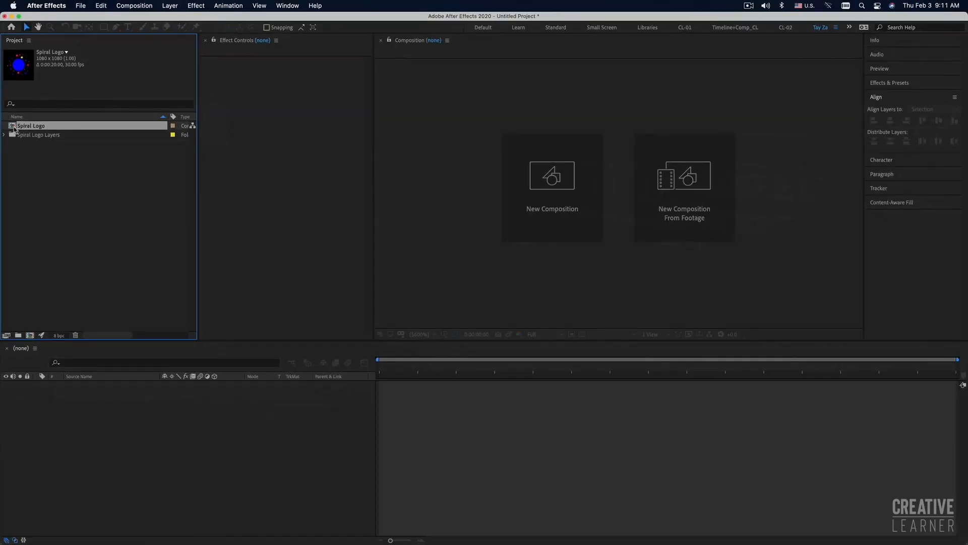
{"action": "double_click", "coordinate": [12, 126]}
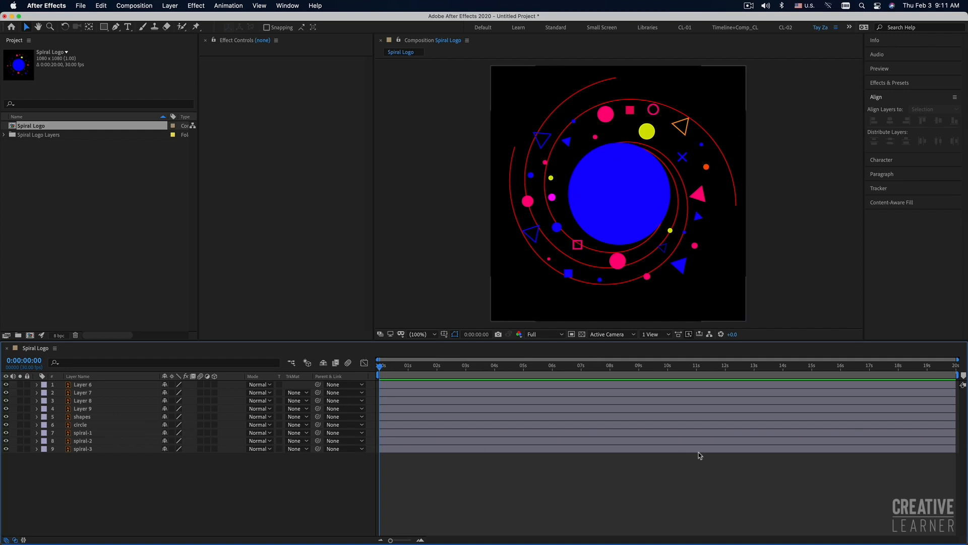
Step: Go through the composition's layers one at a time, from spiral-1 up to Layer 6
{"action": "left_click", "coordinate": [425, 435]}
{"action": "left_click", "coordinate": [425, 425]}
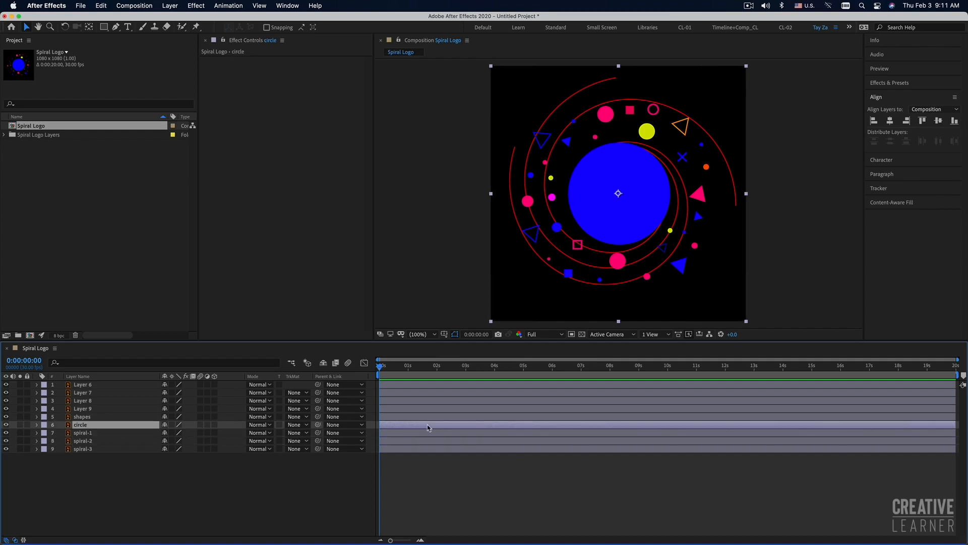
{"action": "left_click", "coordinate": [423, 416]}
{"action": "left_click", "coordinate": [423, 408]}
{"action": "left_click", "coordinate": [423, 400]}
{"action": "left_click", "coordinate": [422, 392]}
{"action": "left_click", "coordinate": [421, 385]}
Step: Check each layer's artwork by hiding the layers from Layer 6 down to spiral-2 and showing them all again
{"action": "left_click_drag", "start_coordinate": [8, 389], "coordinate": [7, 420]}
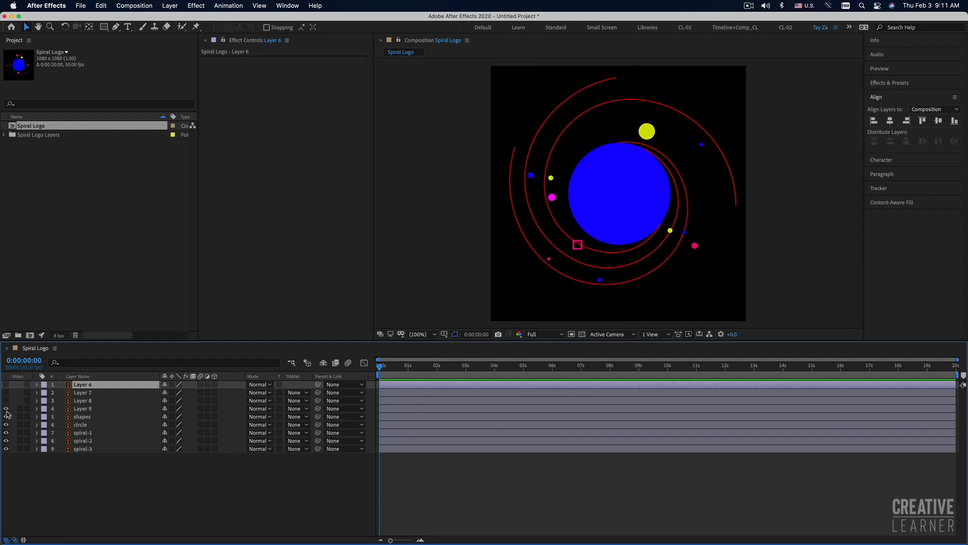
{"action": "left_click", "coordinate": [7, 418]}
{"action": "left_click", "coordinate": [7, 425]}
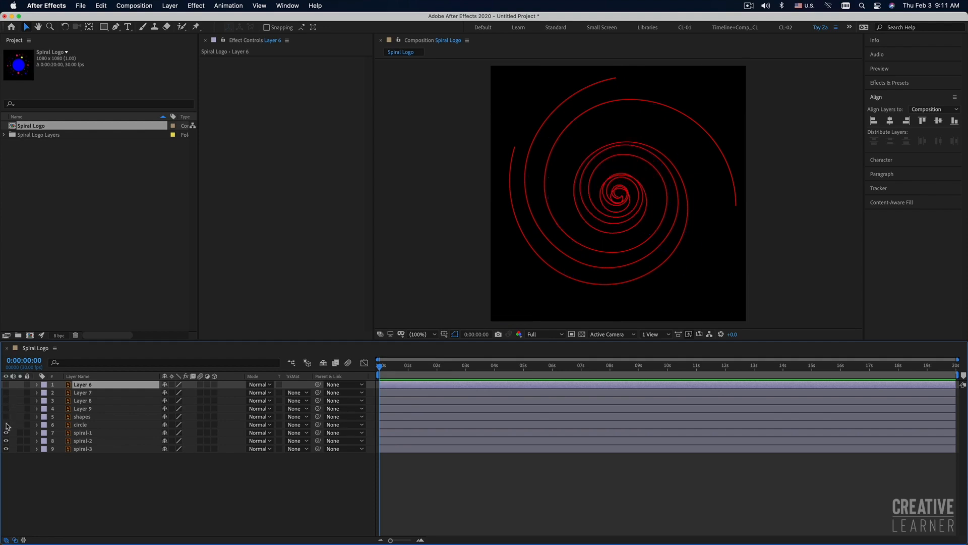
{"action": "left_click", "coordinate": [6, 432]}
{"action": "left_click", "coordinate": [5, 441]}
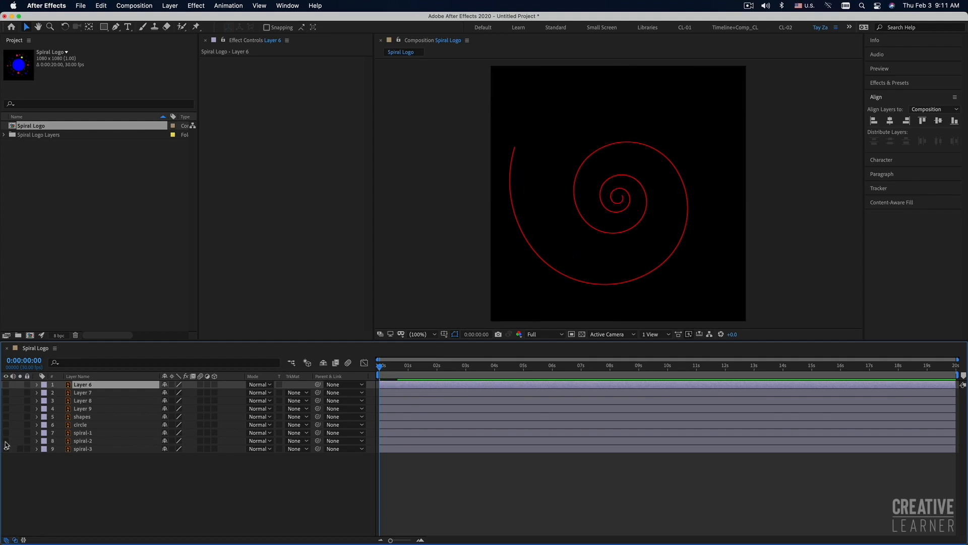
{"action": "left_click", "coordinate": [6, 441]}
{"action": "left_click", "coordinate": [6, 432]}
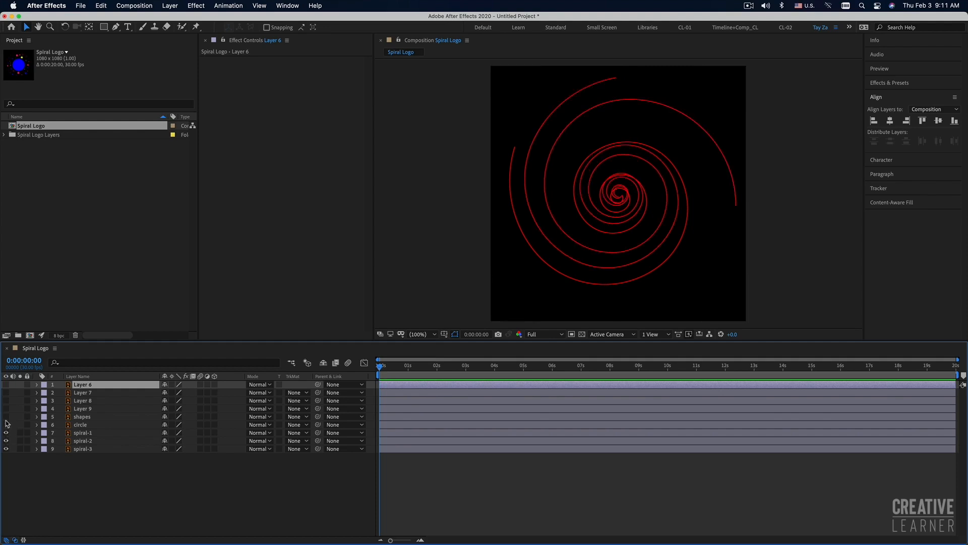
{"action": "left_click", "coordinate": [6, 425]}
{"action": "left_click", "coordinate": [6, 417]}
{"action": "left_click", "coordinate": [6, 409]}
{"action": "left_click", "coordinate": [6, 400]}
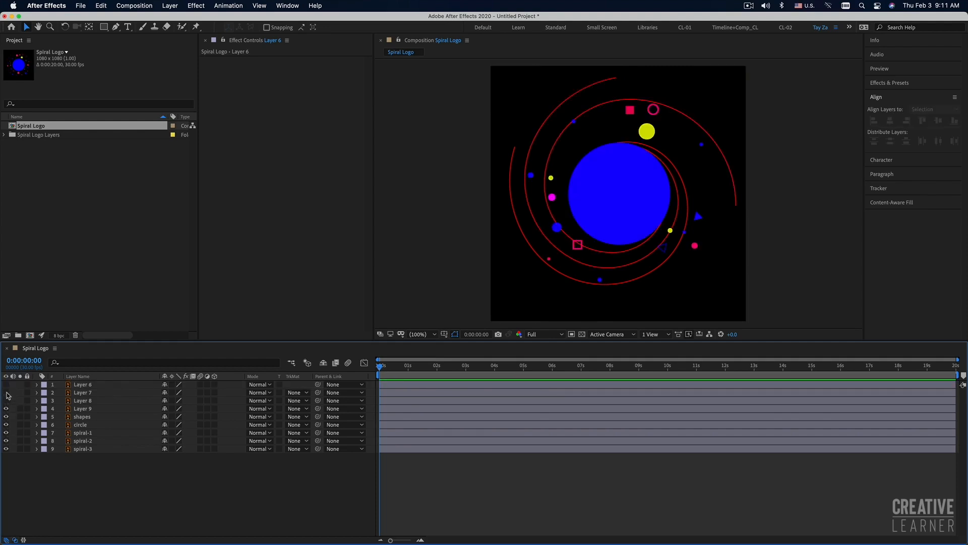
{"action": "left_click", "coordinate": [6, 392]}
{"action": "left_click", "coordinate": [6, 384]}
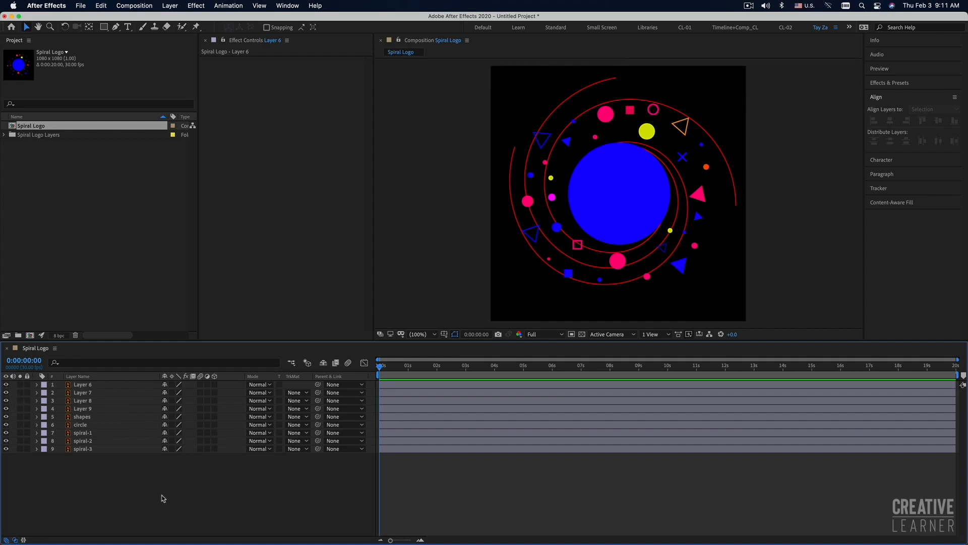
Step: Give the timeline slightly more height and hide every layer except spiral-3
{"action": "left_click_drag", "start_coordinate": [377, 341], "coordinate": [377, 294]}
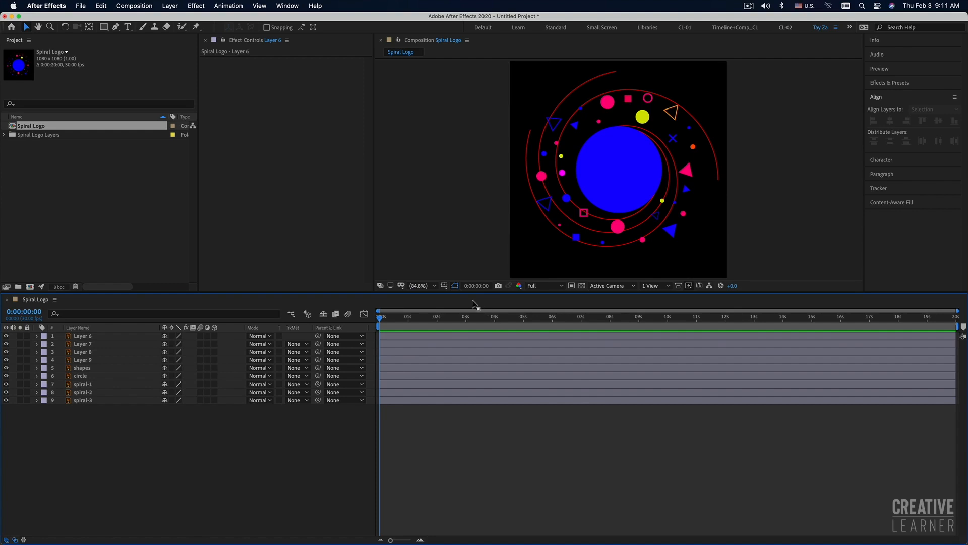
{"action": "left_click_drag", "start_coordinate": [473, 292], "coordinate": [469, 321]}
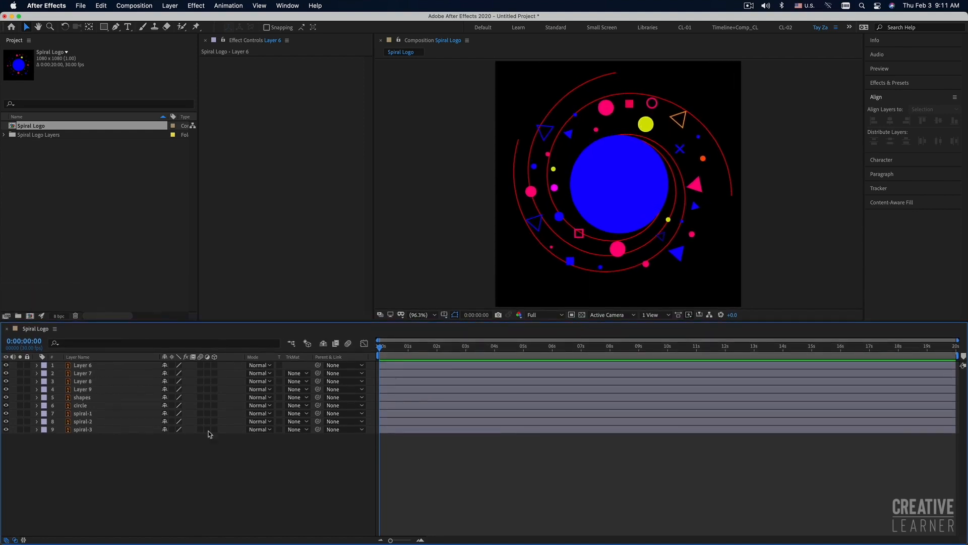
{"action": "left_click_drag", "start_coordinate": [6, 365], "coordinate": [6, 424]}
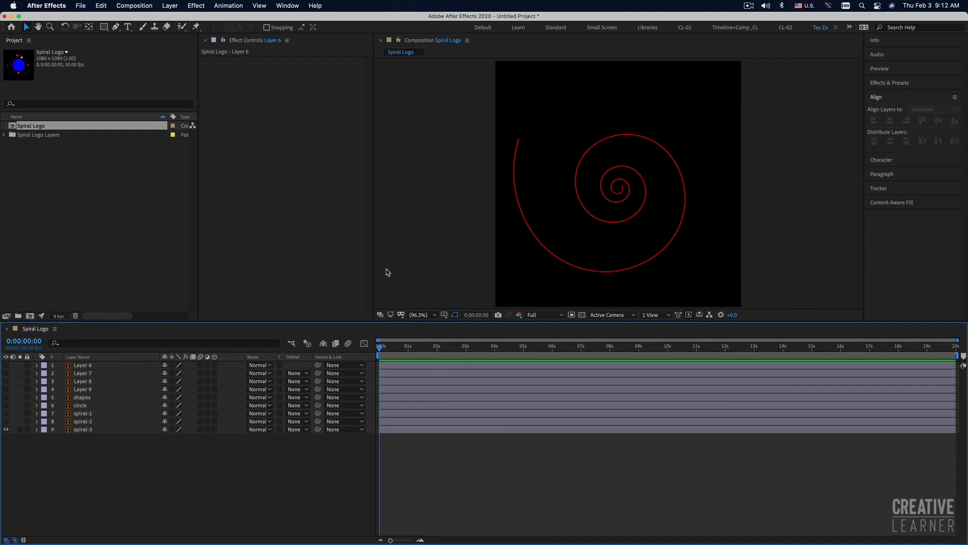
Step: Create a white solid layer with colour FFFFFF and place it at the bottom of the layer stack, beneath spiral-3
{"action": "left_click", "coordinate": [170, 6]}
{"action": "mouse_move", "coordinate": [212, 19]}
{"action": "left_click", "coordinate": [290, 31]}
{"action": "left_click", "coordinate": [367, 249]}
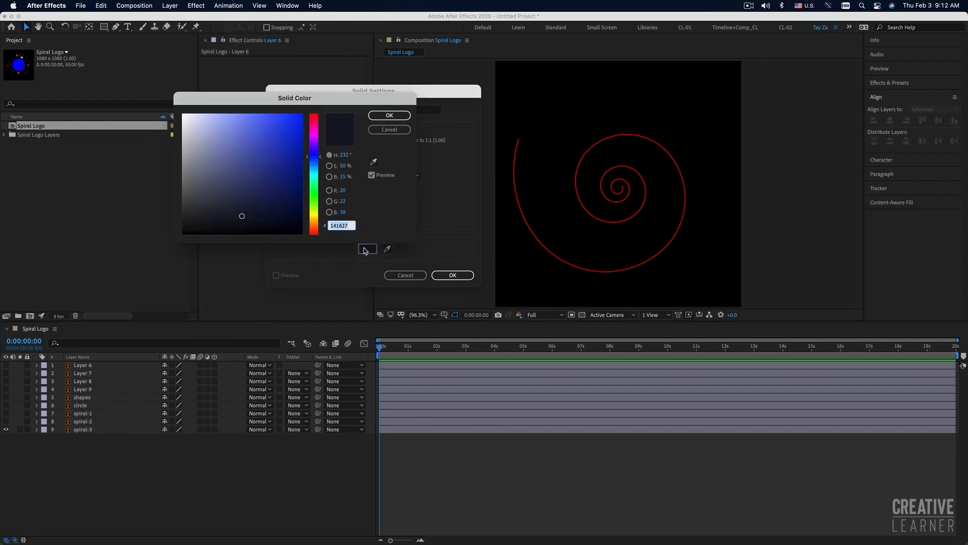
{"action": "type", "text": "ffffff"}
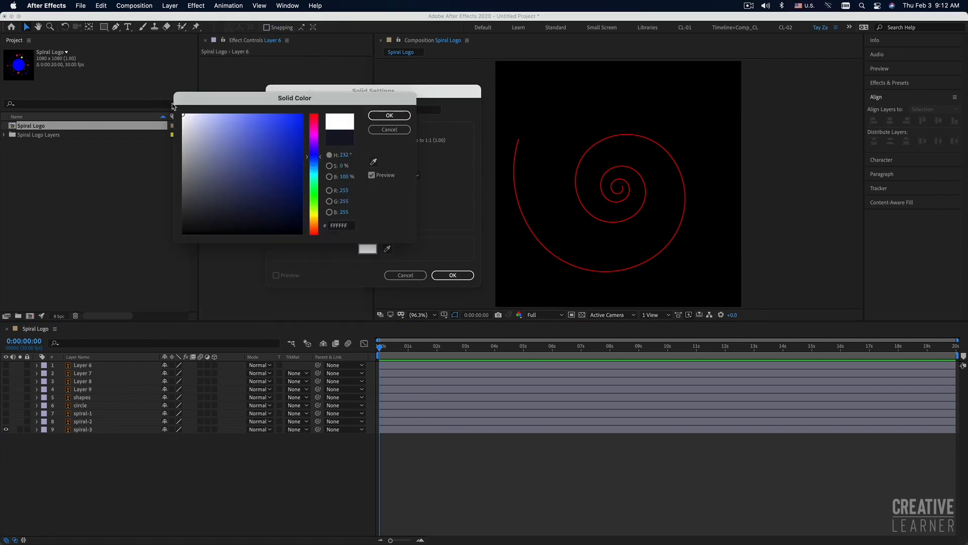
{"action": "left_click", "coordinate": [389, 115]}
{"action": "left_click", "coordinate": [452, 275]}
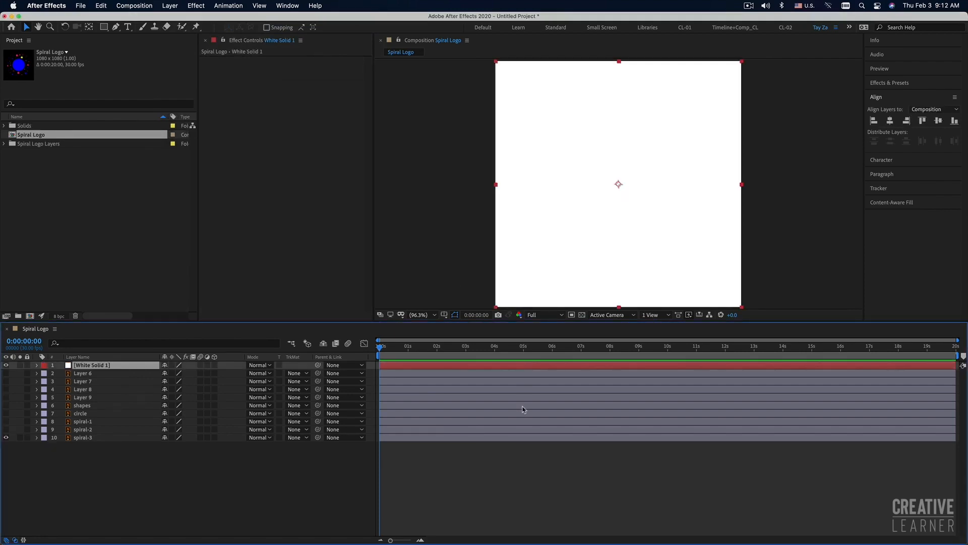
{"action": "left_click_drag", "start_coordinate": [91, 369], "coordinate": [88, 461]}
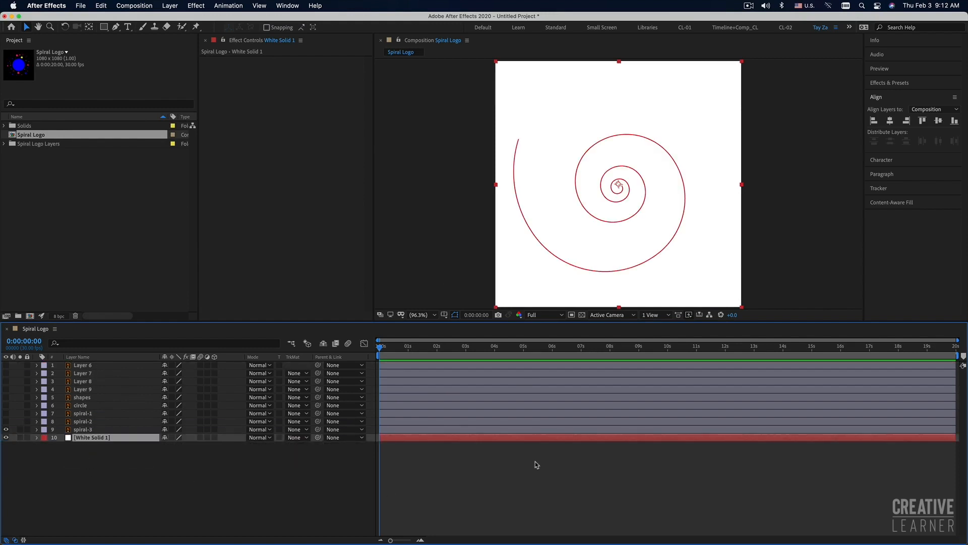
{"action": "left_click", "coordinate": [518, 482]}
Step: Expand the Transform properties of the spiral-3 layer, try changing its Position, and undo the change
{"action": "left_click", "coordinate": [428, 430]}
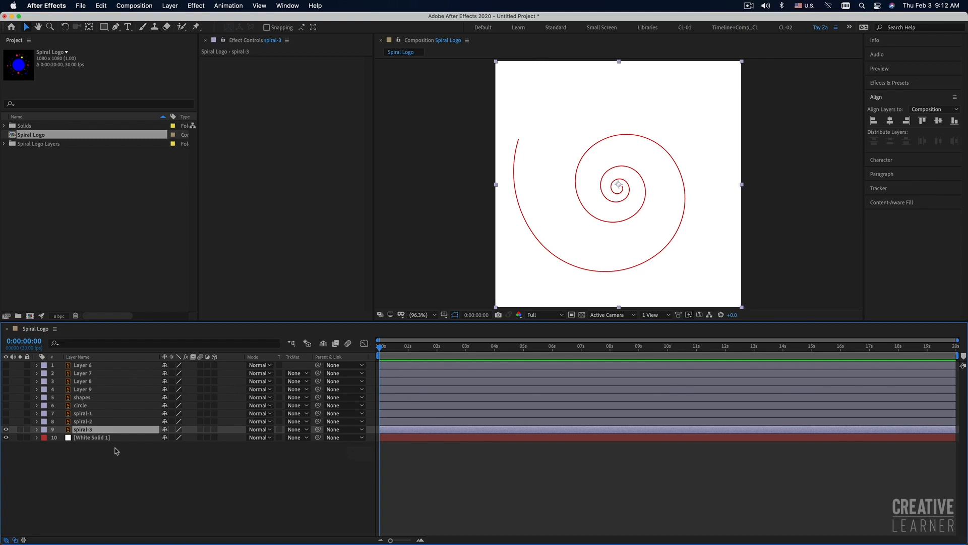
{"action": "left_click", "coordinate": [36, 430]}
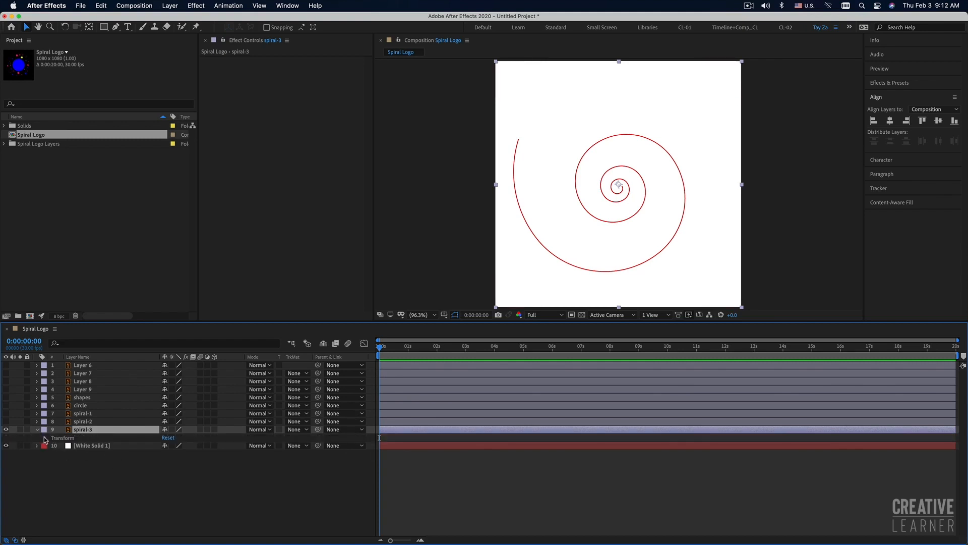
{"action": "left_click", "coordinate": [45, 438]}
{"action": "left_click_drag", "start_coordinate": [182, 453], "coordinate": [228, 461]}
{"action": "key", "text": "super+z"}
{"action": "key", "text": "super+z"}
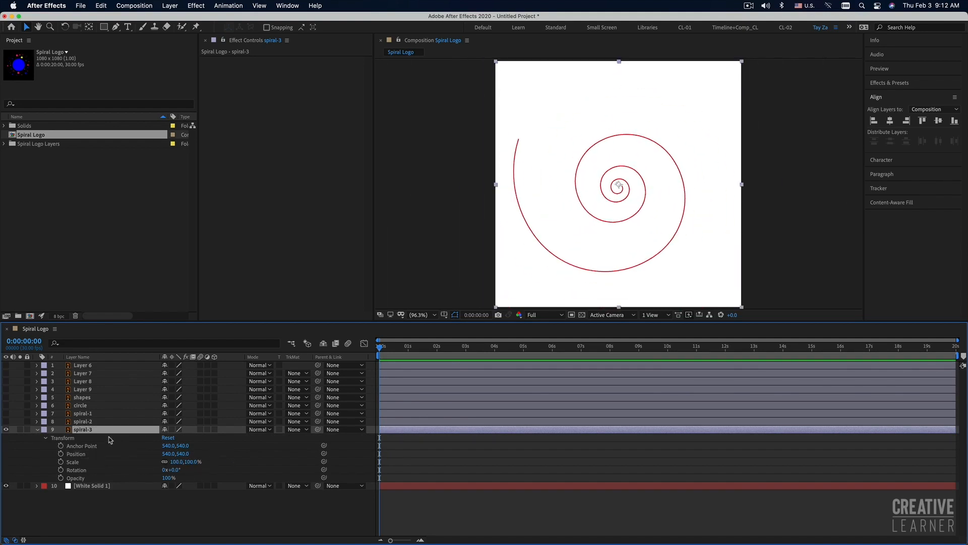
Step: Create shapes from the spiral-3 vector layer
{"action": "right_click", "coordinate": [104, 435]}
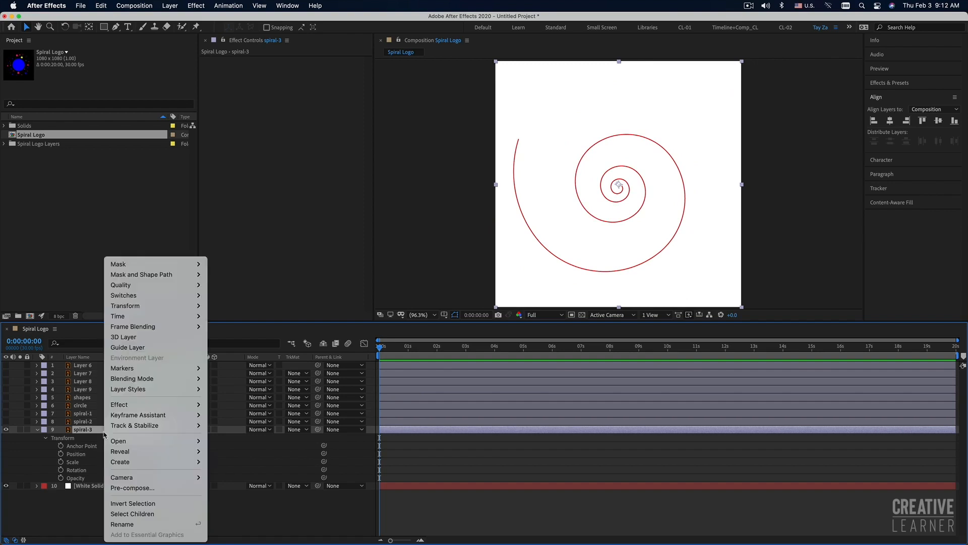
{"action": "mouse_move", "coordinate": [136, 462]}
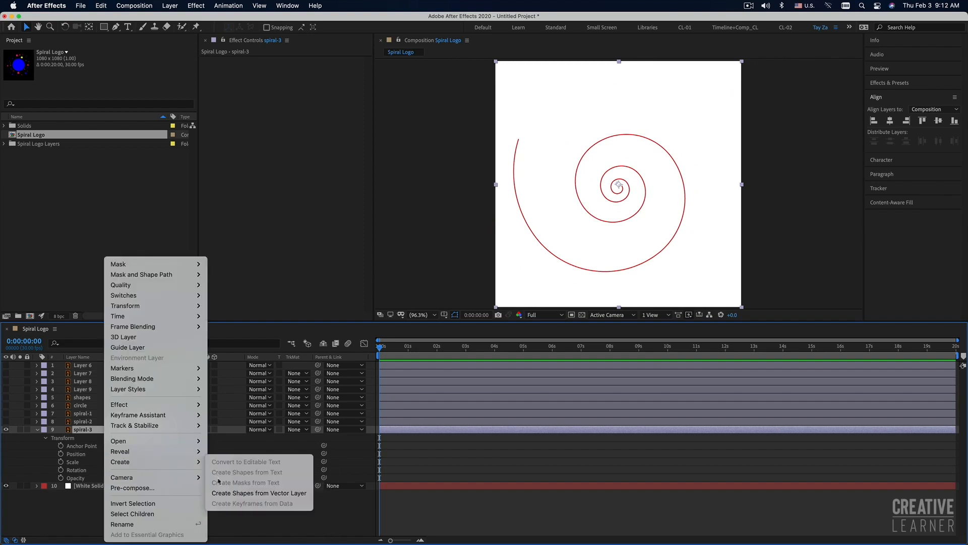
{"action": "left_click", "coordinate": [242, 493]}
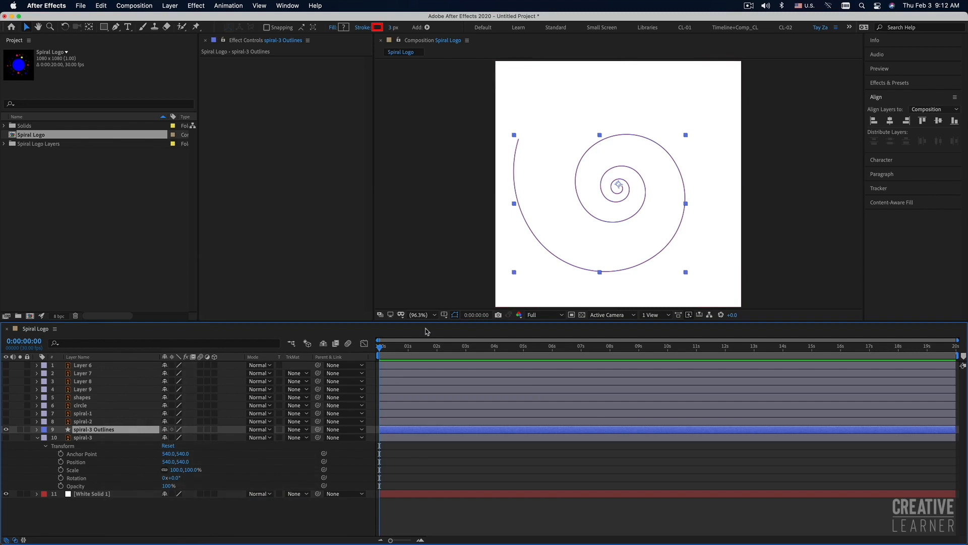
Step: Delete the original spiral-3 vector layer and select the spiral-3 Outlines shape layer
{"action": "left_click", "coordinate": [96, 440]}
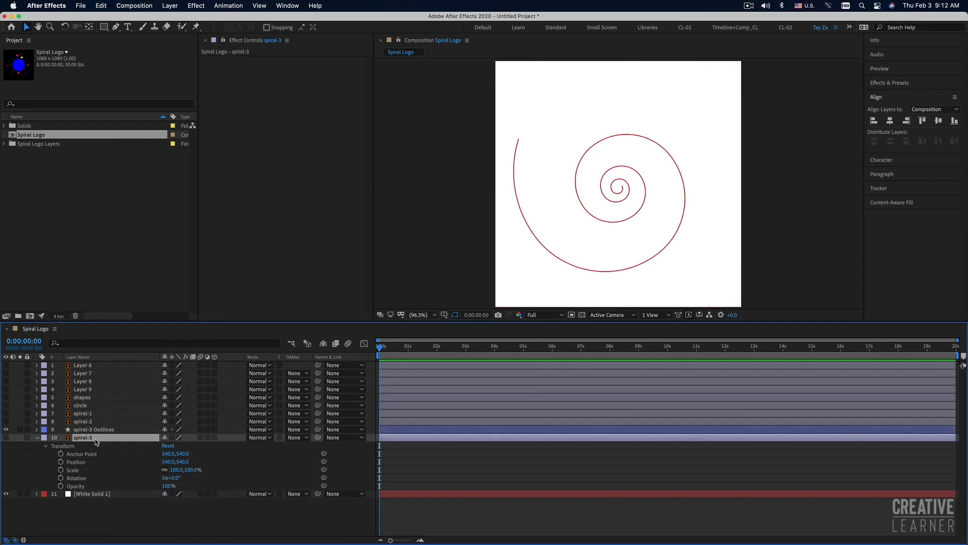
{"action": "key", "text": "Delete"}
{"action": "left_click", "coordinate": [93, 430]}
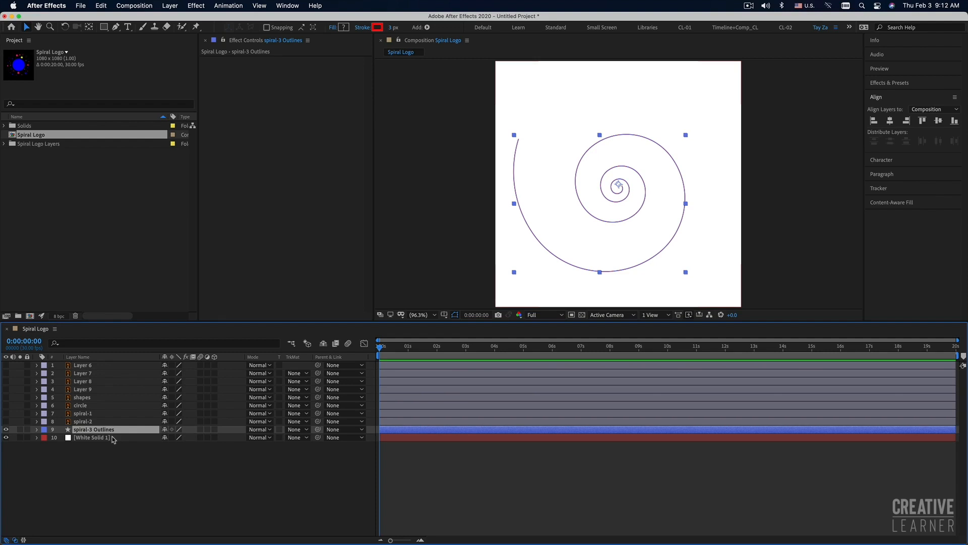
Step: Expand the contents of spiral-3 Outlines and add Trim Paths to Group 1
{"action": "left_click", "coordinate": [37, 429]}
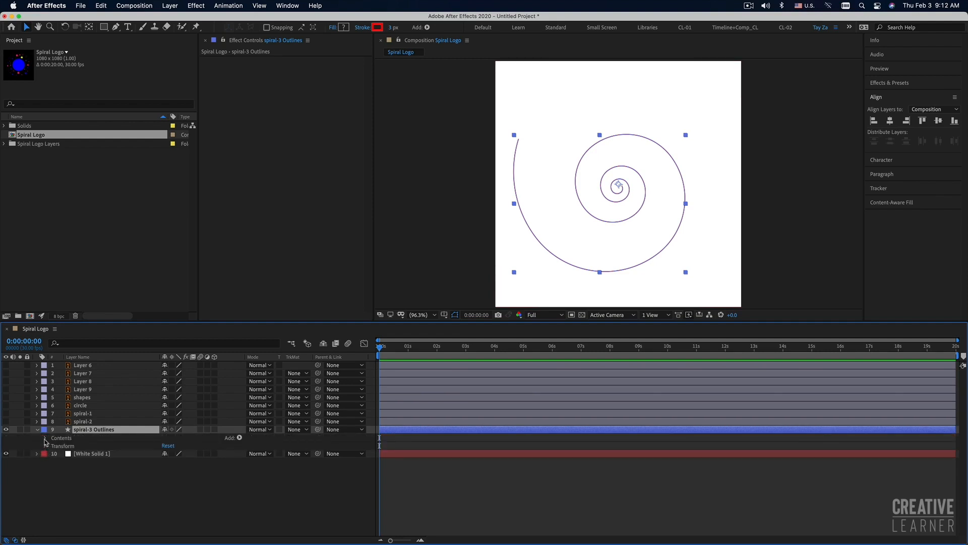
{"action": "left_click", "coordinate": [44, 438]}
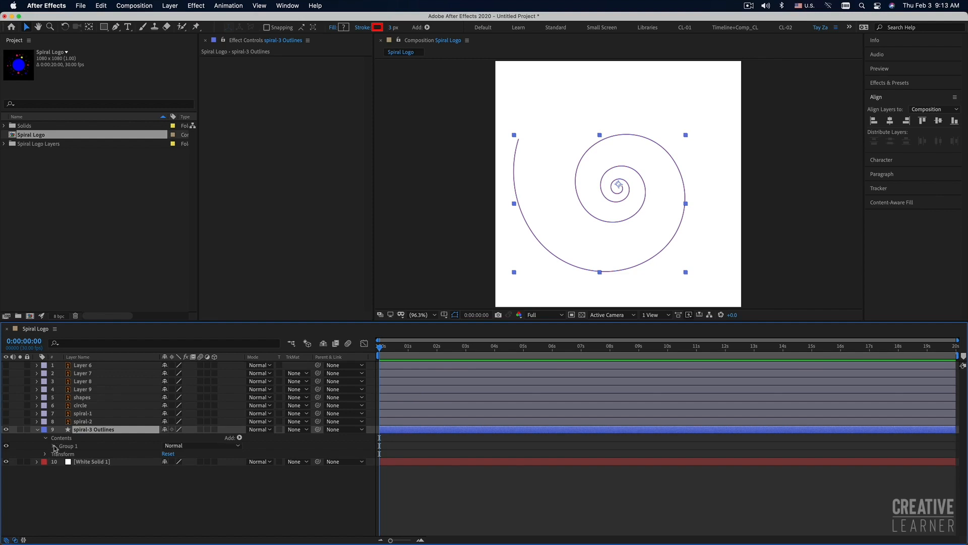
{"action": "left_click", "coordinate": [53, 446]}
{"action": "left_click", "coordinate": [76, 454]}
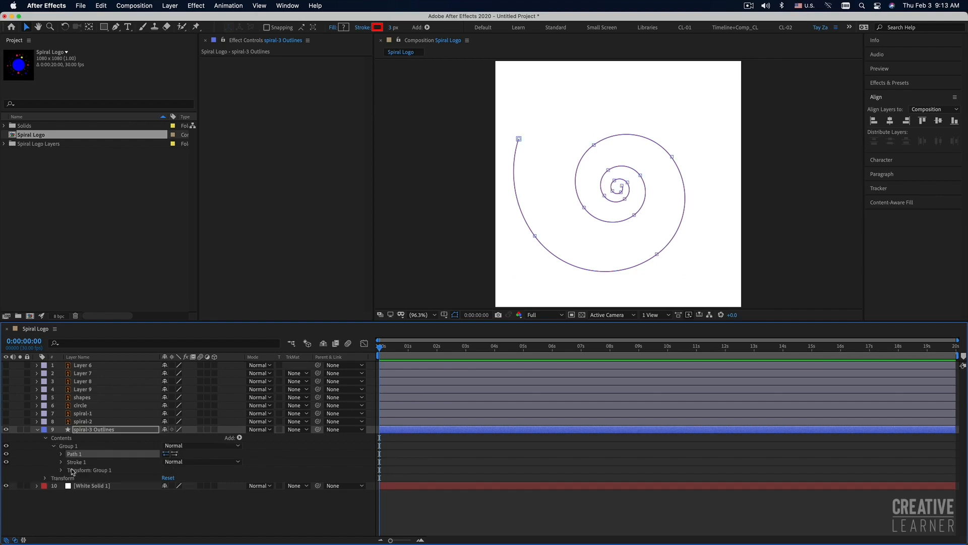
{"action": "left_click", "coordinate": [74, 462]}
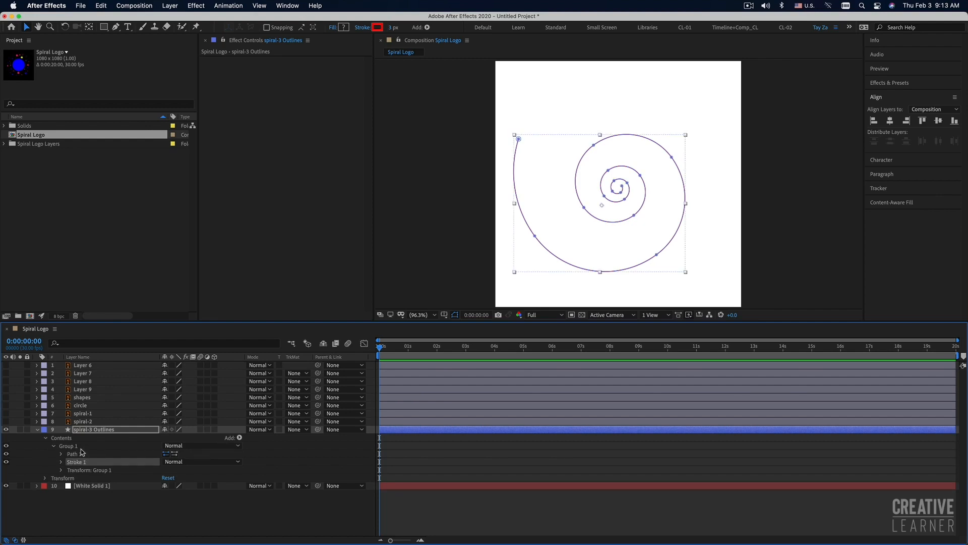
{"action": "left_click", "coordinate": [80, 447]}
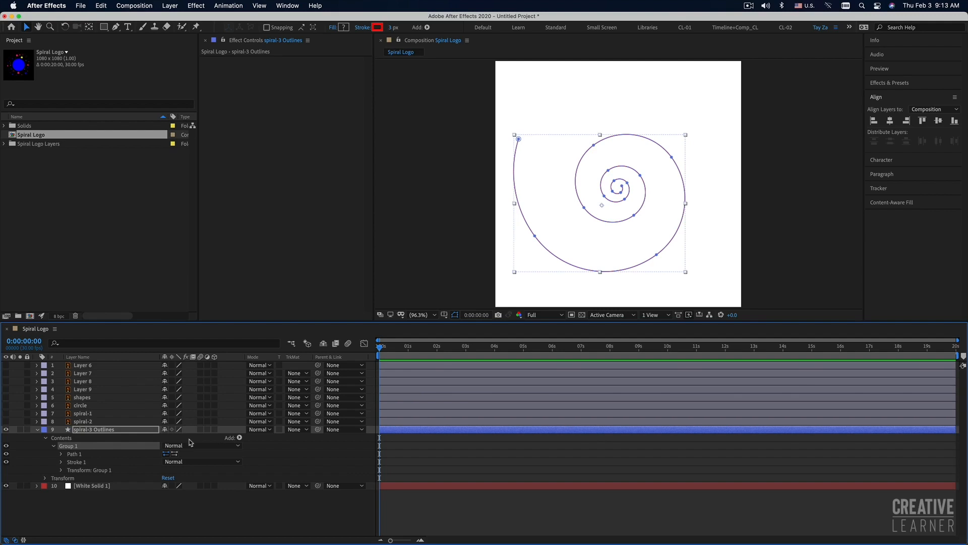
{"action": "left_click", "coordinate": [240, 438]}
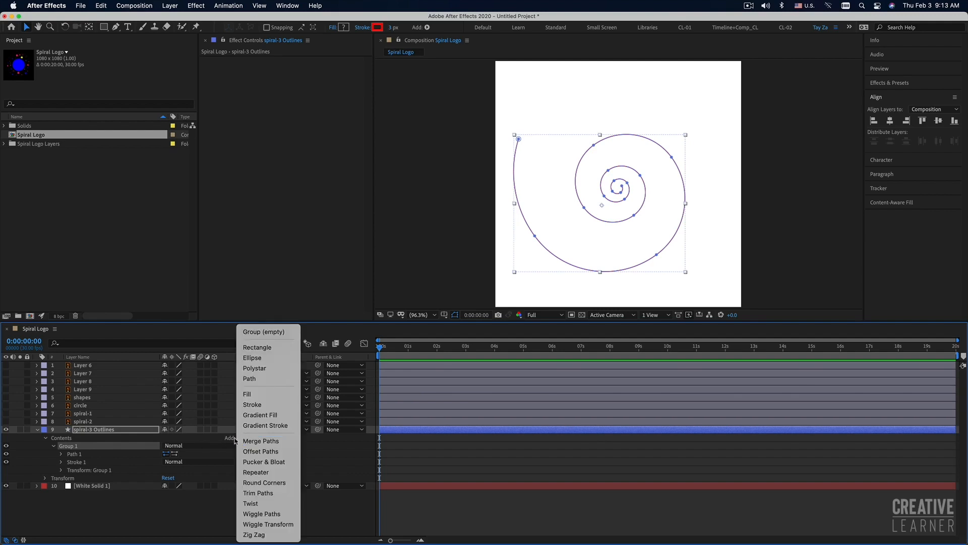
{"action": "left_click", "coordinate": [271, 494]}
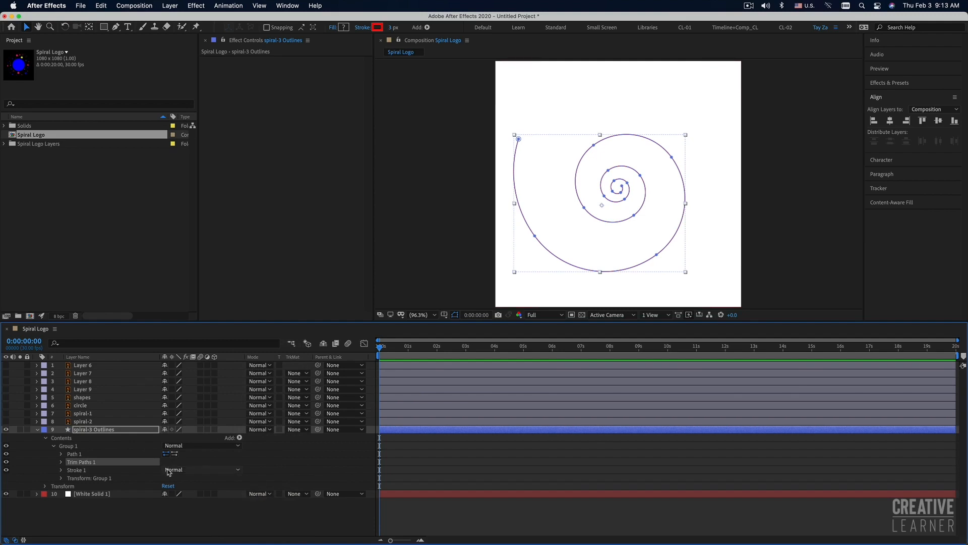
Step: Expand Trim Paths 1, enlarge the timeline, and keyframe End at 0% on the first frame
{"action": "left_click", "coordinate": [61, 462]}
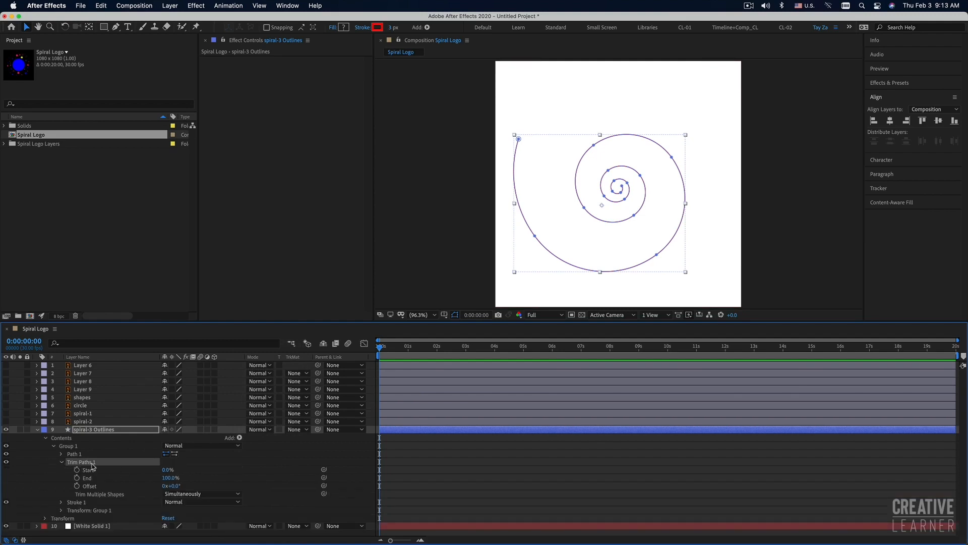
{"action": "left_click_drag", "start_coordinate": [379, 322], "coordinate": [377, 298]}
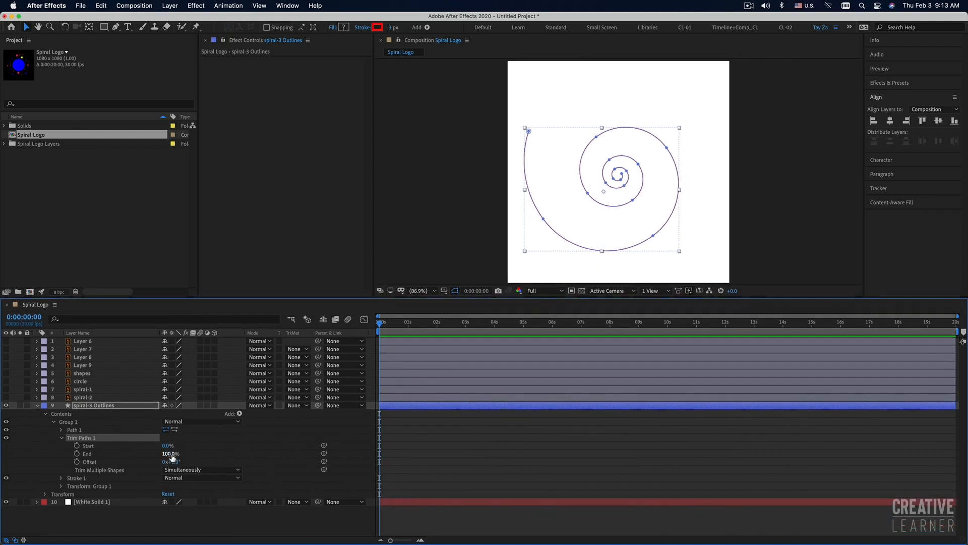
{"action": "left_click_drag", "start_coordinate": [170, 454], "coordinate": [122, 455]}
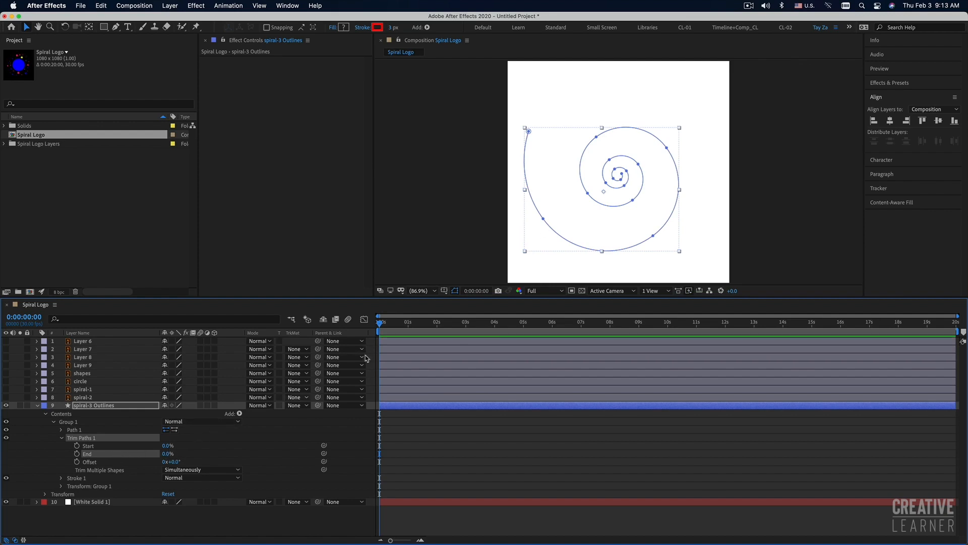
{"action": "left_click", "coordinate": [77, 454]}
{"action": "left_click_drag", "start_coordinate": [381, 457], "coordinate": [405, 457]}
{"action": "left_click_drag", "start_coordinate": [167, 453], "coordinate": [194, 455]}
{"action": "key", "text": "super+z"}
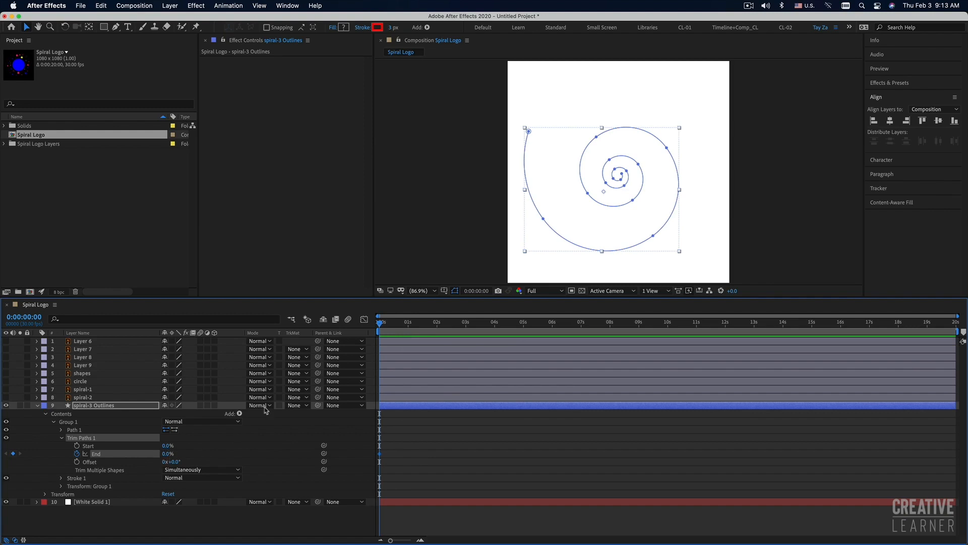
Step: Keyframe the Trim Paths End at 100% at 0:00:01:00 and play the animation from the start
{"action": "left_click_drag", "start_coordinate": [379, 325], "coordinate": [408, 325]}
{"action": "left_click_drag", "start_coordinate": [166, 454], "coordinate": [243, 455]}
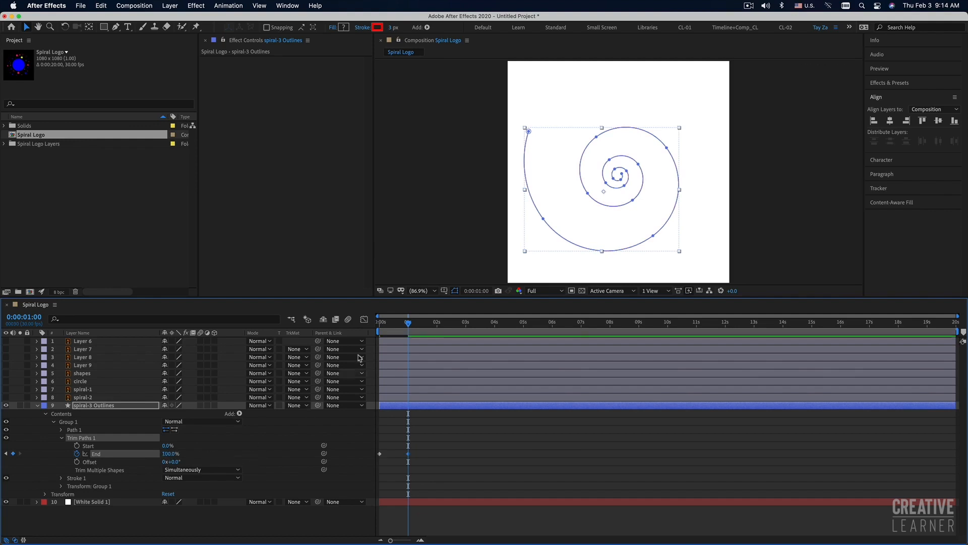
{"action": "left_click_drag", "start_coordinate": [387, 323], "coordinate": [342, 325]}
{"action": "key", "text": "space"}
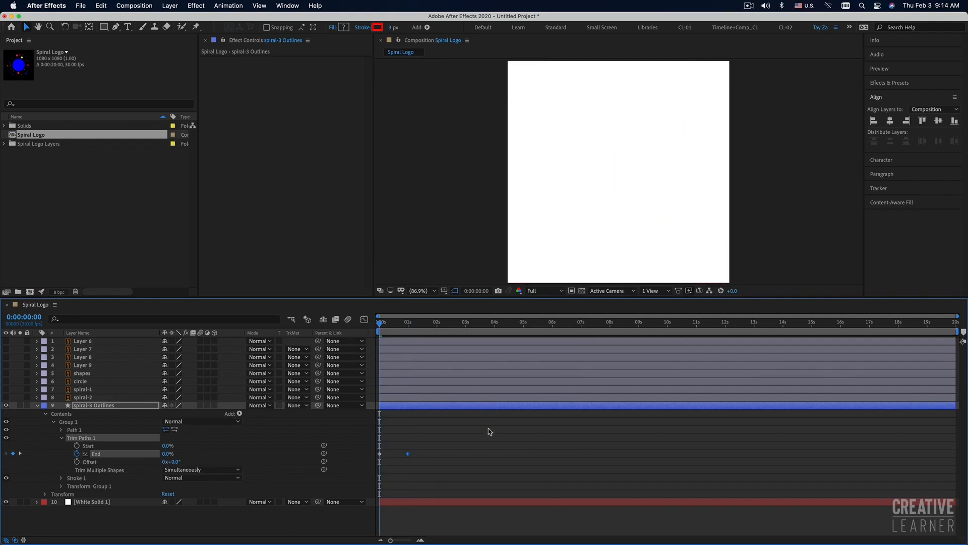
{"action": "key", "text": "space"}
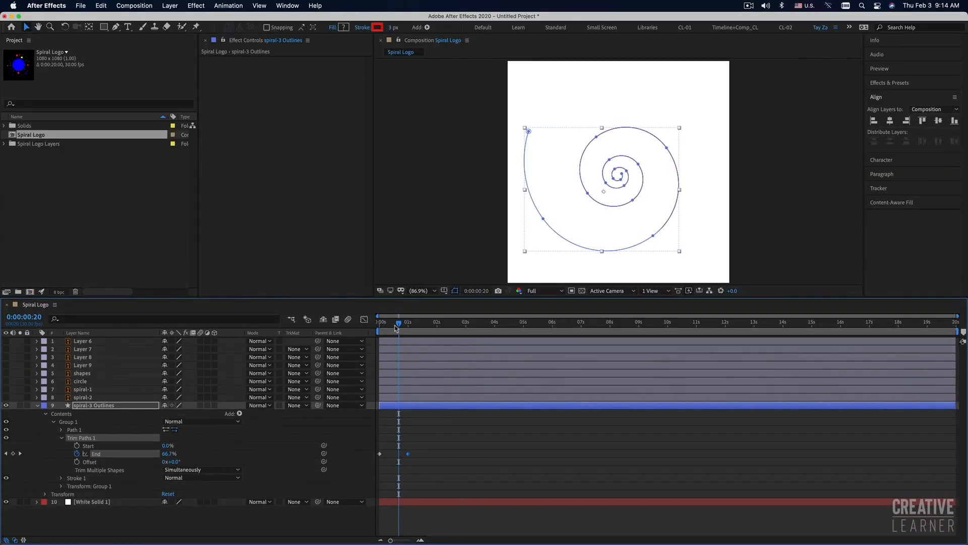
Step: Replay the spiral's drawing animation several times from the first frame to check its motion
{"action": "left_click_drag", "start_coordinate": [397, 328], "coordinate": [318, 330]}
{"action": "key", "text": "space"}
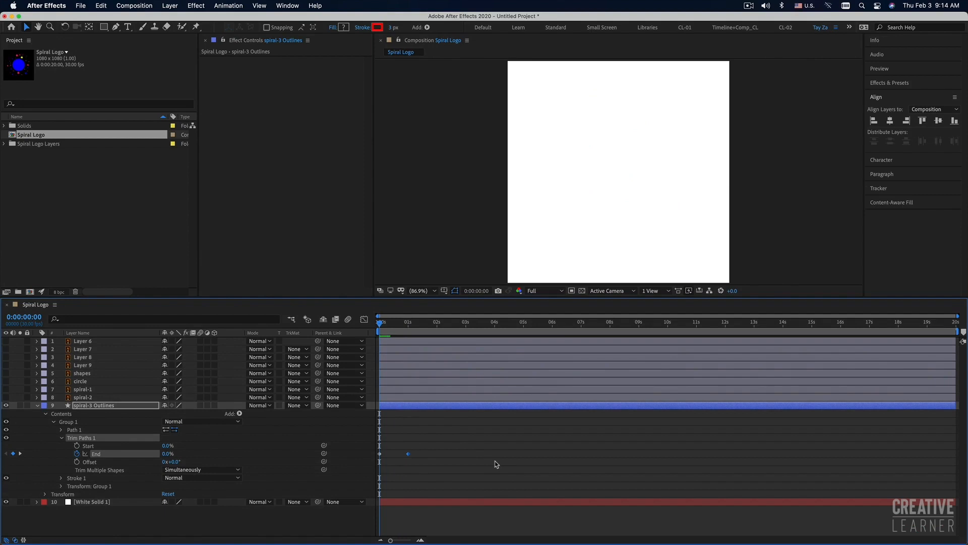
{"action": "key", "text": "space"}
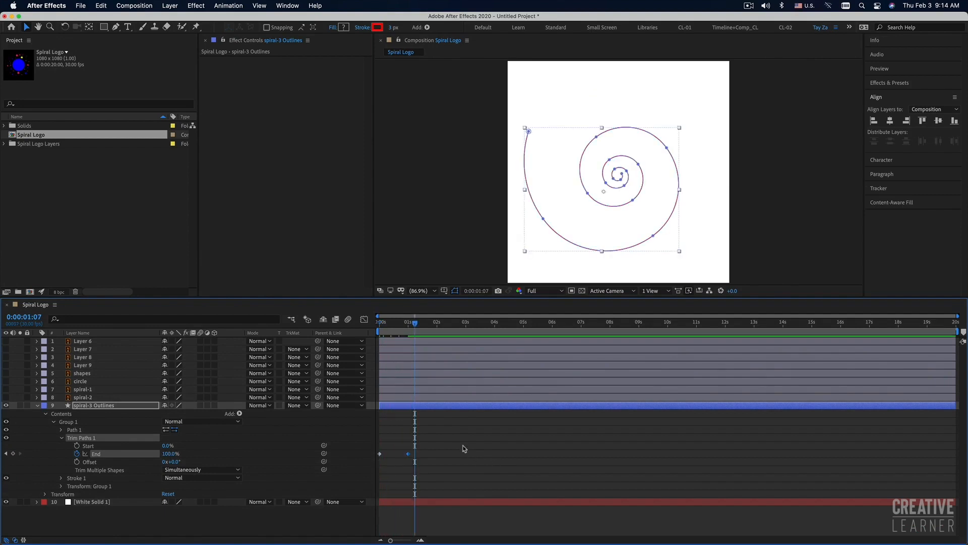
{"action": "left_click_drag", "start_coordinate": [387, 329], "coordinate": [379, 329]}
{"action": "key", "text": "space"}
{"action": "key", "text": "space"}
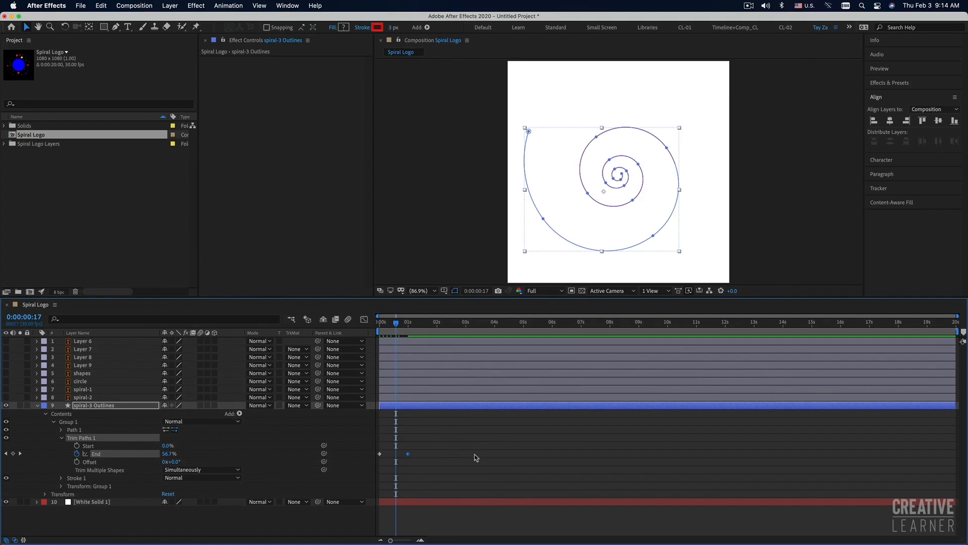
{"action": "left_click_drag", "start_coordinate": [387, 323], "coordinate": [379, 324]}
{"action": "key", "text": "space"}
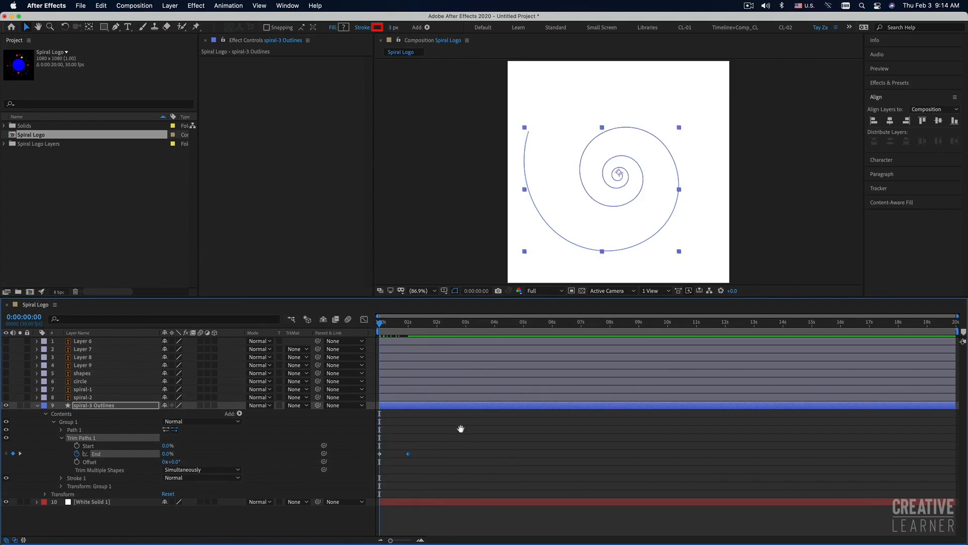
{"action": "key", "text": "space"}
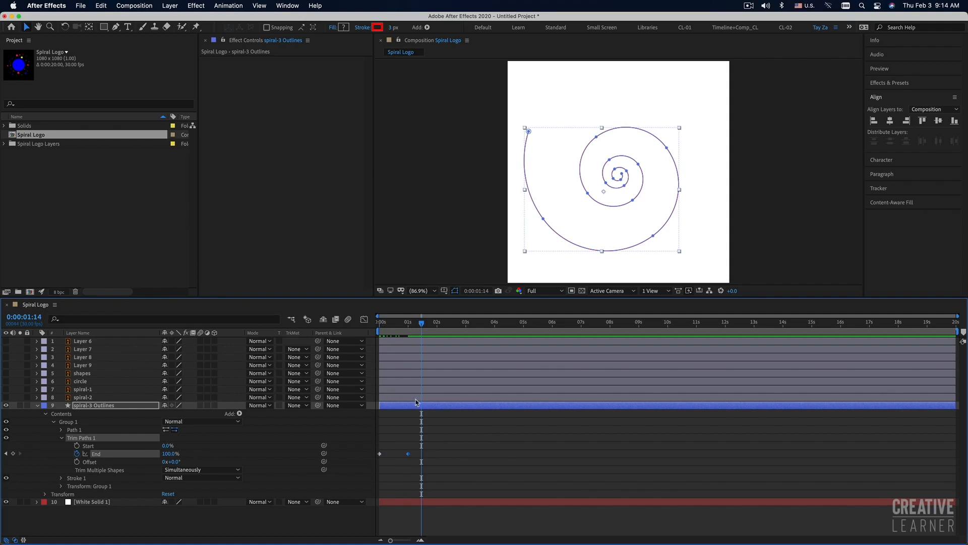
{"action": "left_click_drag", "start_coordinate": [396, 326], "coordinate": [351, 327]}
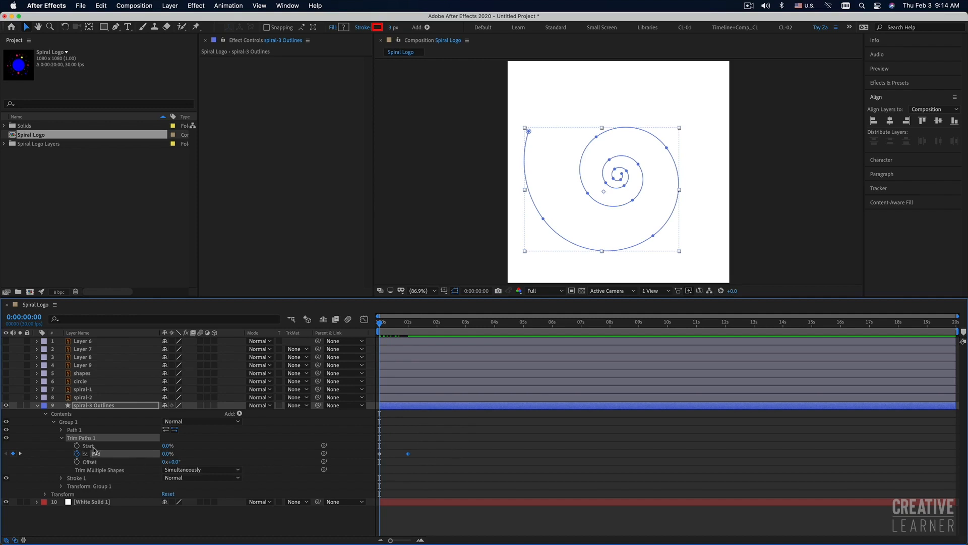
Step: Expand Stroke 1 of spiral-3 Outlines and set its Line Cap to Round Cap
{"action": "left_click", "coordinate": [63, 479]}
{"action": "scroll", "coordinate": [63, 481], "scroll_direction": "down", "scroll_amount": 1}
{"action": "scroll", "coordinate": [110, 452], "scroll_direction": "up", "scroll_amount": 1}
{"action": "scroll", "coordinate": [109, 452], "scroll_direction": "down", "scroll_amount": 2}
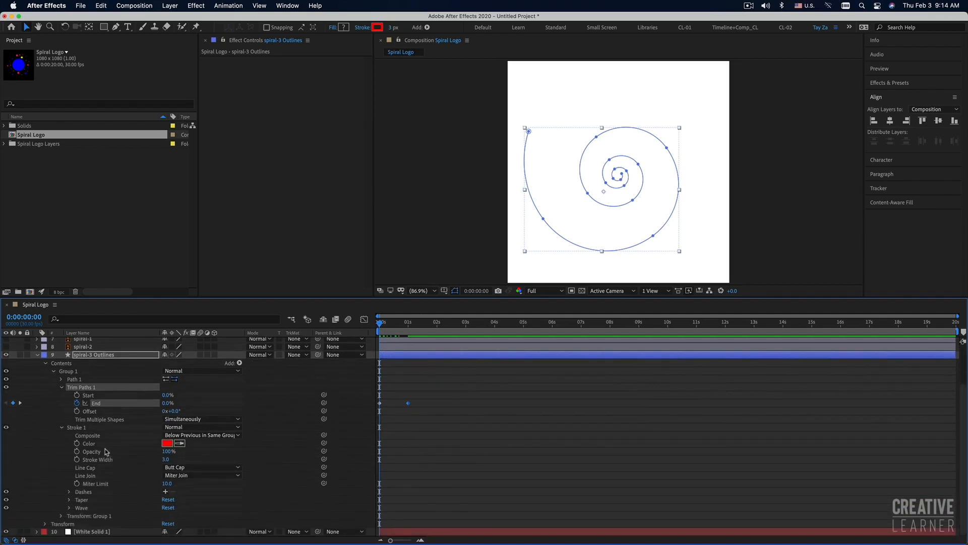
{"action": "left_click", "coordinate": [200, 468]}
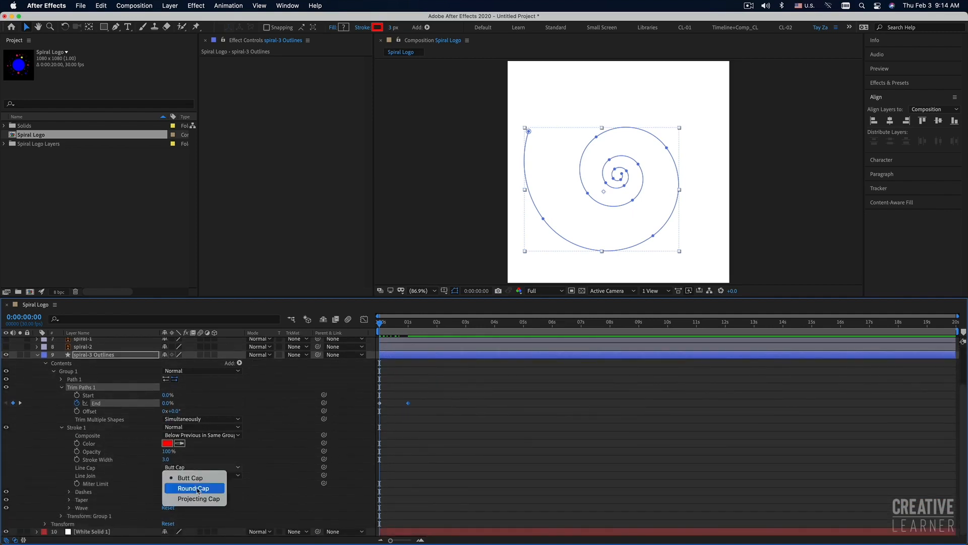
{"action": "left_click", "coordinate": [198, 489]}
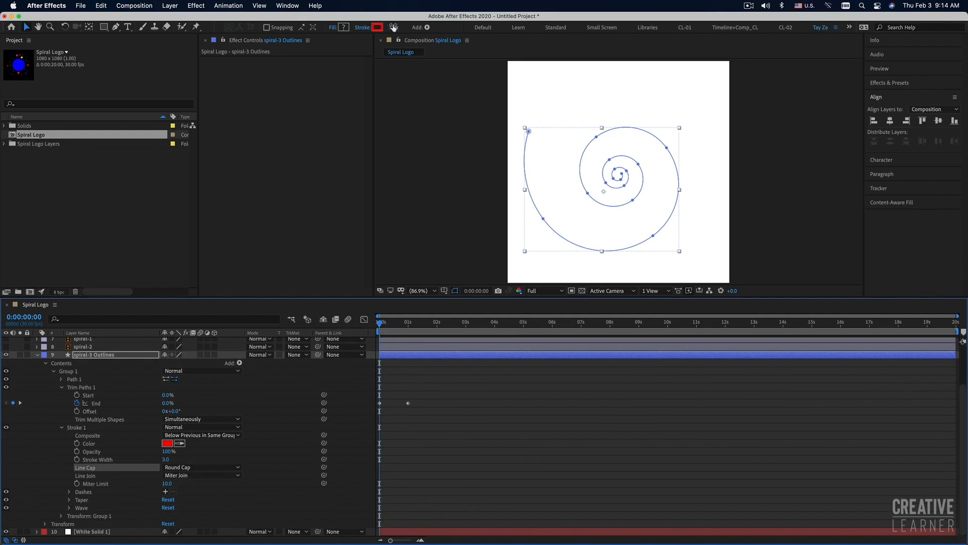
Step: Set the spiral's stroke width to 30 px and advance one frame to check it
{"action": "left_click_drag", "start_coordinate": [393, 28], "coordinate": [400, 28]}
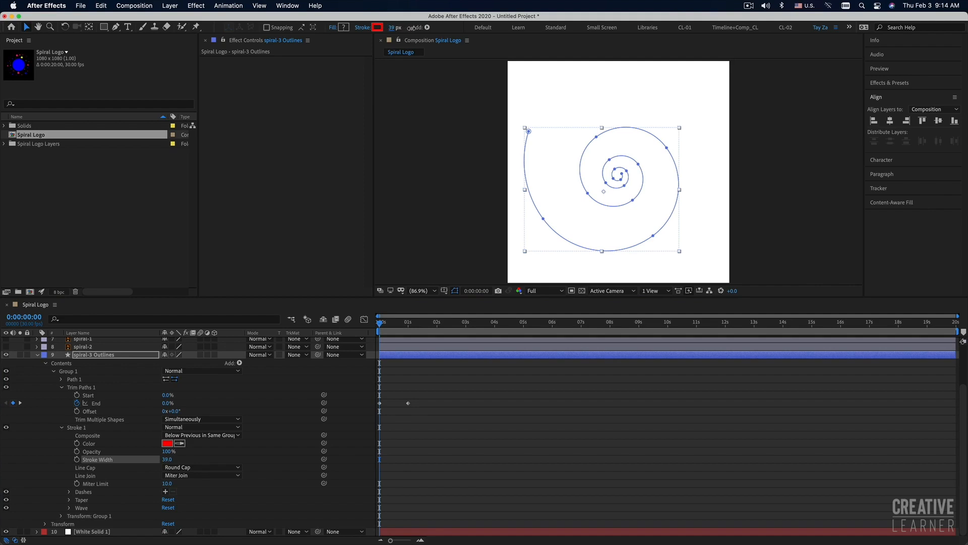
{"action": "left_click", "coordinate": [394, 28]}
{"action": "type", "text": "30"}
{"action": "key", "text": "Return"}
{"action": "mouse_move", "coordinate": [381, 324]}
{"action": "left_mouse_down"}
{"action": "mouse_move", "coordinate": [395, 328]}
{"action": "mouse_move", "coordinate": [382, 330]}
{"action": "left_mouse_up"}
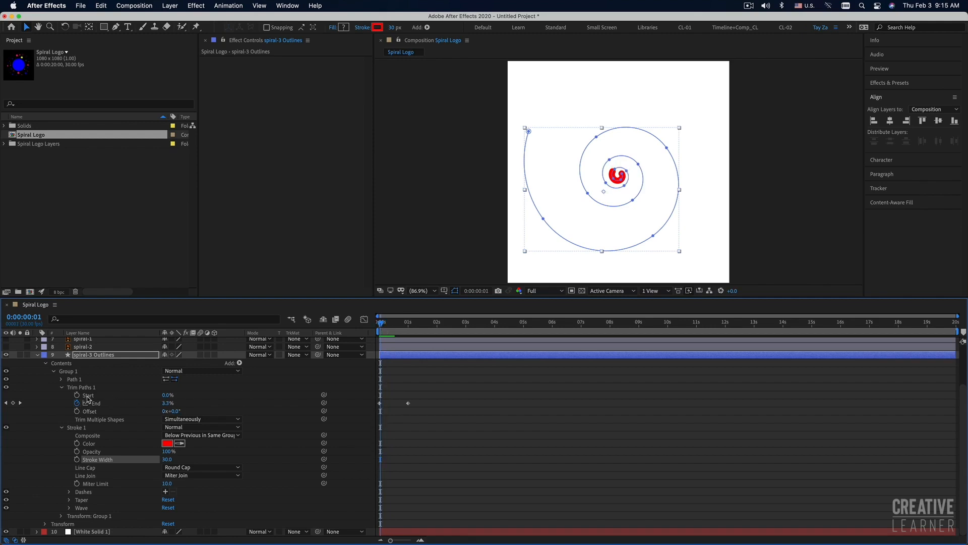
Step: Keyframe the Trim Paths Start at 0% on the first frame and at 26% on frame 8, moving the second keyframe to 0:00:01:00
{"action": "left_click_drag", "start_coordinate": [381, 326], "coordinate": [379, 326]}
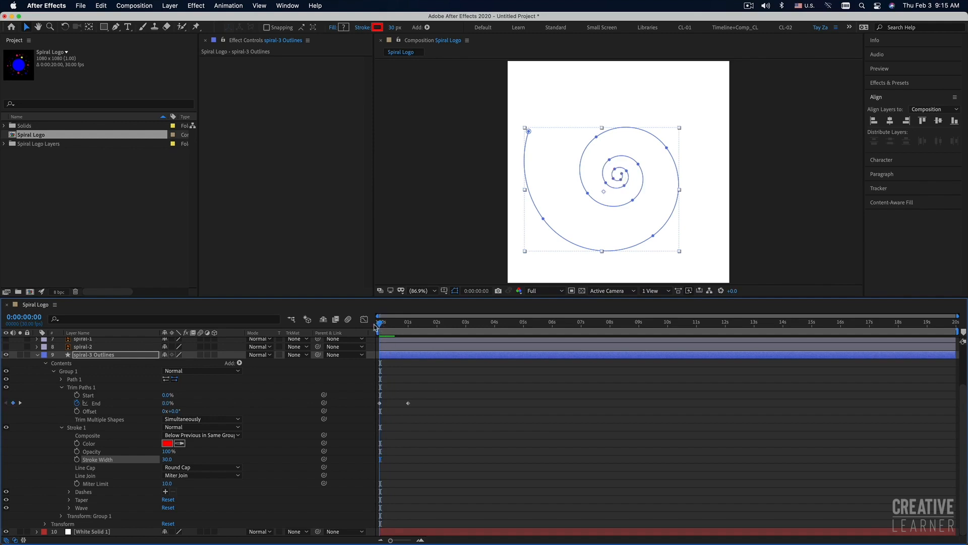
{"action": "left_click", "coordinate": [77, 396]}
{"action": "left_click_drag", "start_coordinate": [381, 325], "coordinate": [389, 327]}
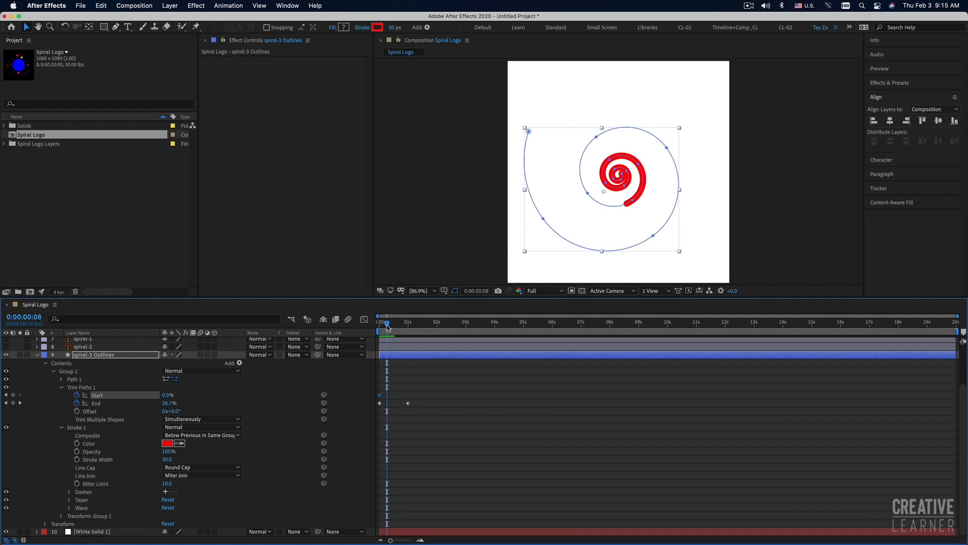
{"action": "left_click_drag", "start_coordinate": [168, 395], "coordinate": [179, 396]}
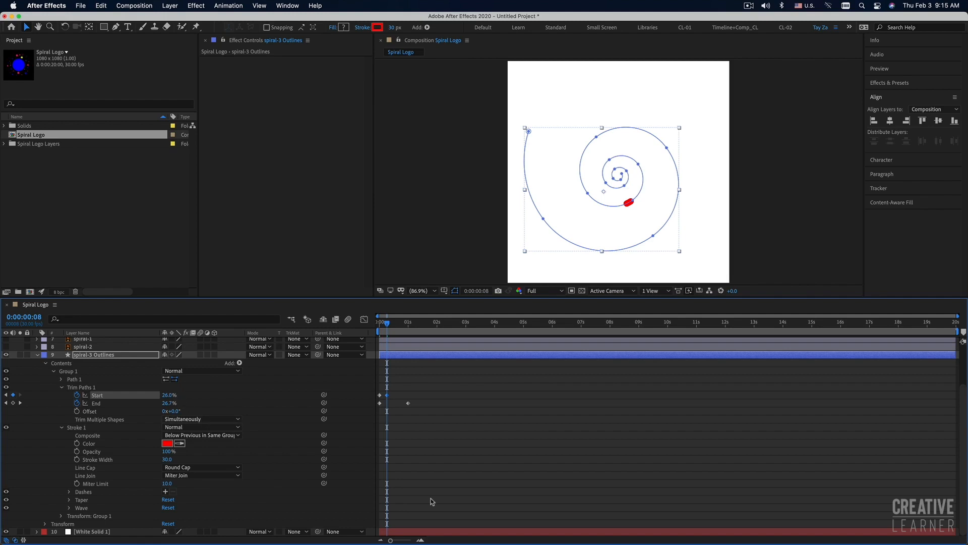
{"action": "left_click_drag", "start_coordinate": [388, 395], "coordinate": [409, 398]}
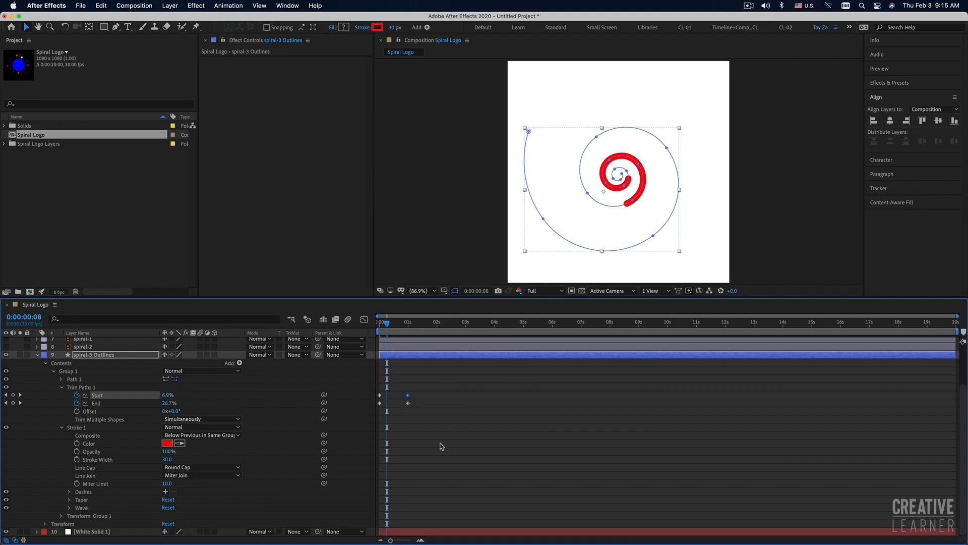
Step: Set the spiral-3 Trim Paths Start keyframe at 0:00:01:00 to 96% and preview the short travelling stroke from the first frame
{"action": "left_click_drag", "start_coordinate": [383, 327], "coordinate": [373, 329]}
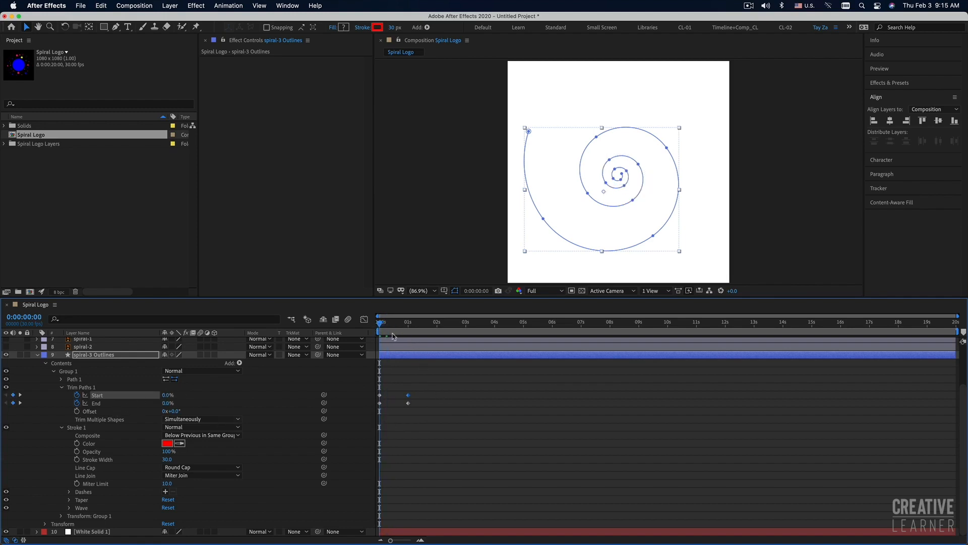
{"action": "key", "text": "space"}
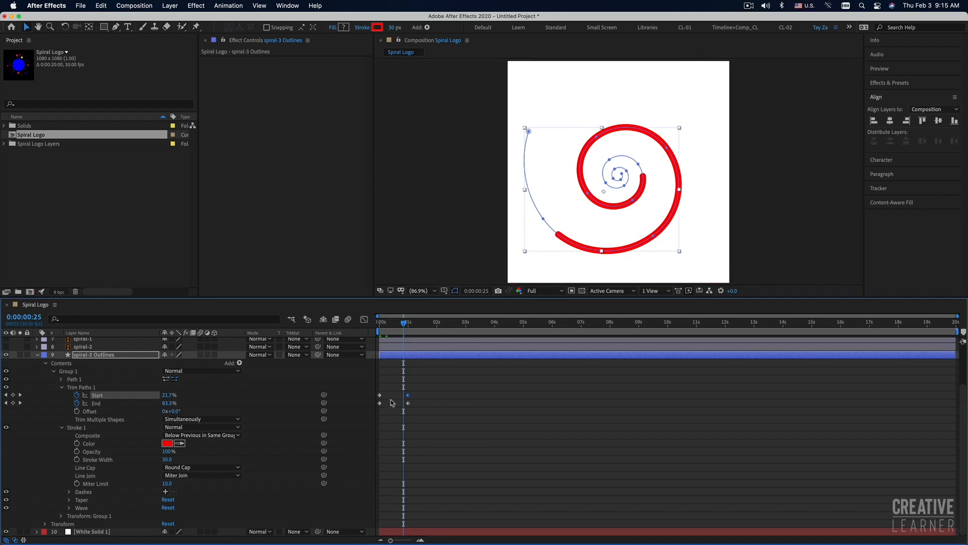
{"action": "mouse_move", "coordinate": [387, 323]}
{"action": "left_mouse_down"}
{"action": "mouse_move", "coordinate": [366, 329]}
{"action": "mouse_move", "coordinate": [409, 326]}
{"action": "left_mouse_up"}
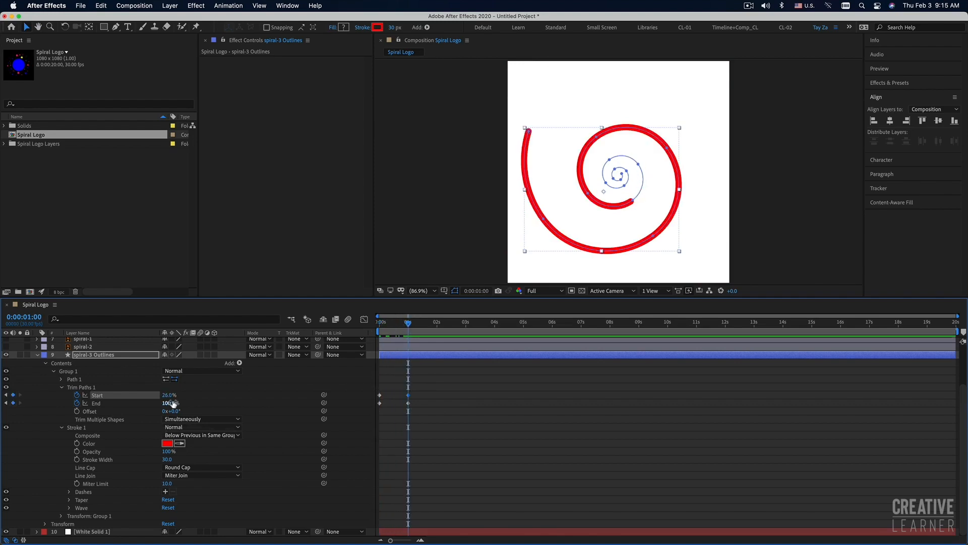
{"action": "mouse_move", "coordinate": [168, 395]}
{"action": "left_mouse_down"}
{"action": "mouse_move", "coordinate": [204, 397]}
{"action": "mouse_move", "coordinate": [204, 406]}
{"action": "left_mouse_up"}
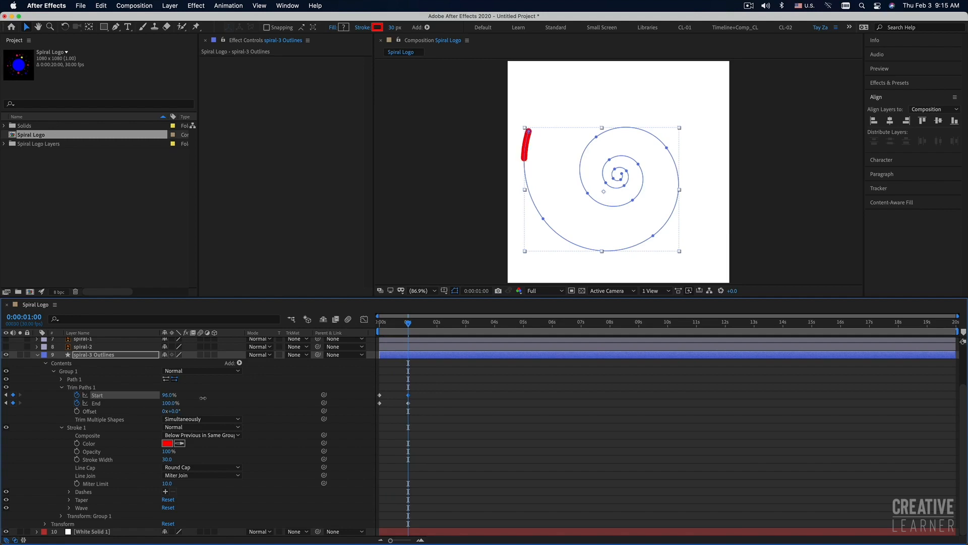
{"action": "left_click", "coordinate": [381, 322]}
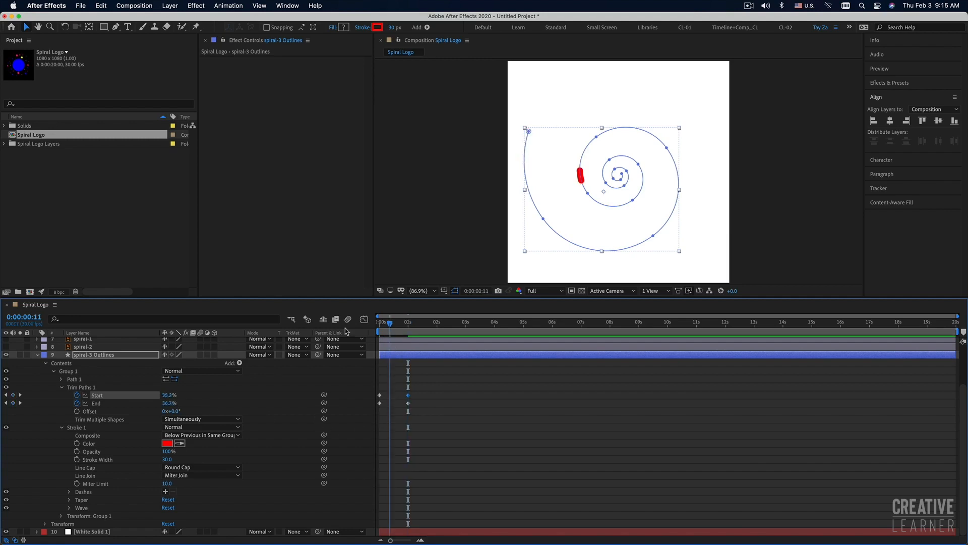
{"action": "key", "text": "space"}
{"action": "key", "text": "space"}
{"action": "key", "text": "space"}
{"action": "key", "text": "space"}
Step: Move the ending Start and End keyframes of spiral-3 Outlines to 0:00:02:00 and preview the slower animation
{"action": "left_click_drag", "start_coordinate": [425, 417], "coordinate": [359, 394]}
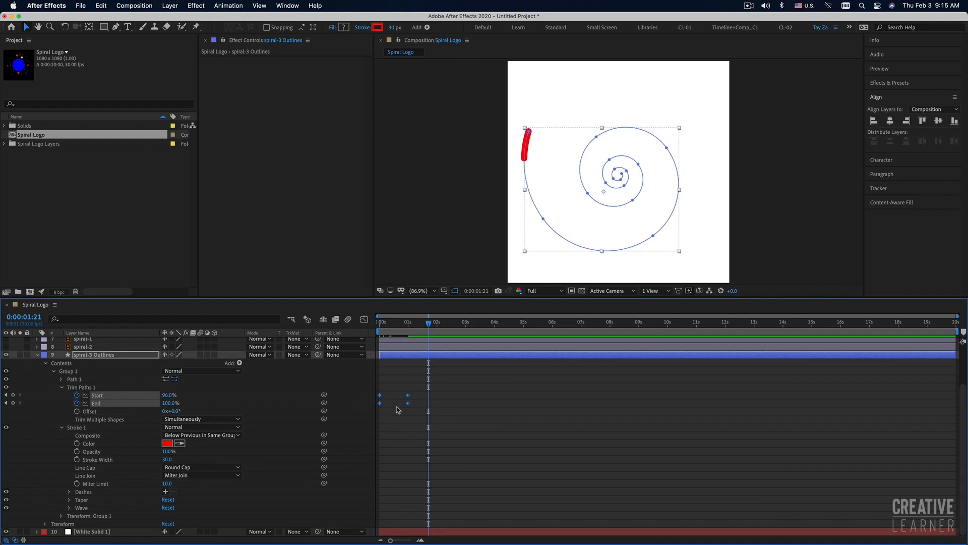
{"action": "left_click_drag", "start_coordinate": [408, 406], "coordinate": [439, 408]}
{"action": "left_click_drag", "start_coordinate": [391, 326], "coordinate": [352, 361]}
{"action": "key", "text": "space"}
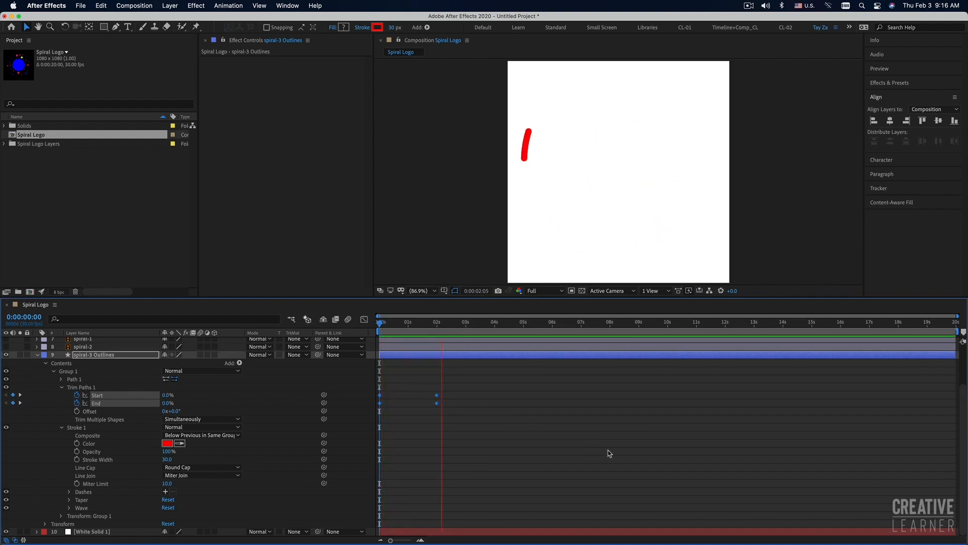
{"action": "key", "text": "space"}
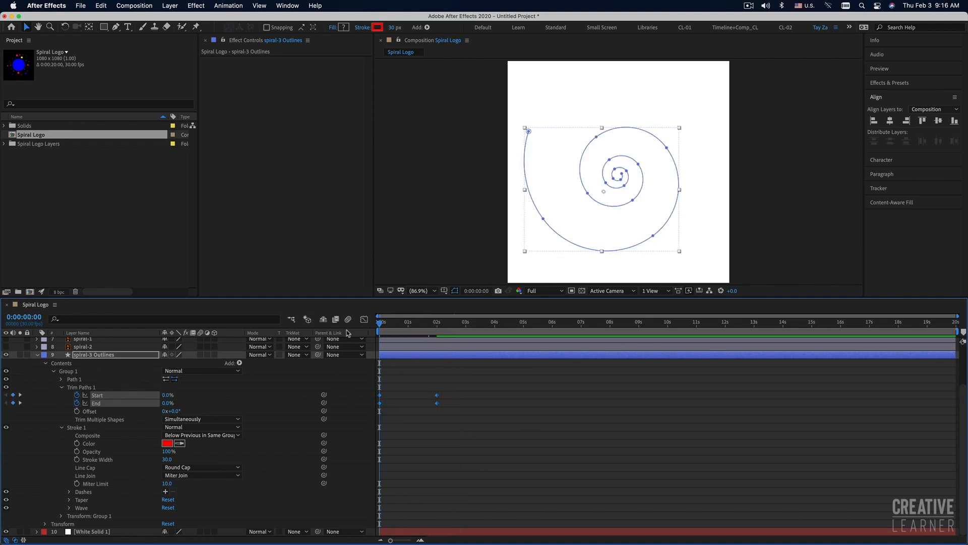
Step: Try shifting both Trim Paths Start keyframes of spiral-3 a few frames later, preview the motion, and undo the shift
{"action": "mouse_move", "coordinate": [381, 326]}
{"action": "left_mouse_down"}
{"action": "mouse_move", "coordinate": [429, 328]}
{"action": "mouse_move", "coordinate": [420, 331]}
{"action": "left_mouse_up"}
{"action": "left_click_drag", "start_coordinate": [452, 388], "coordinate": [380, 400]}
{"action": "mouse_move", "coordinate": [449, 390]}
{"action": "left_mouse_down"}
{"action": "mouse_move", "coordinate": [377, 399]}
{"action": "mouse_move", "coordinate": [387, 395]}
{"action": "left_mouse_up"}
{"action": "left_click_drag", "start_coordinate": [389, 325], "coordinate": [363, 328]}
{"action": "key", "text": "space"}
{"action": "key", "text": "space"}
{"action": "key", "text": "super+z"}
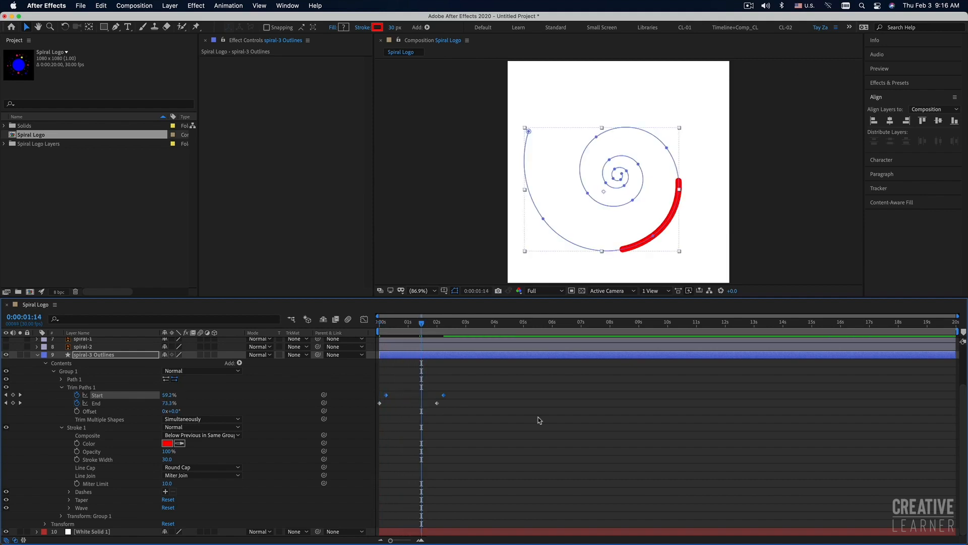
Step: Replay the spiral-3 animation from the first frame to check its motion
{"action": "left_click_drag", "start_coordinate": [387, 323], "coordinate": [367, 326]}
{"action": "key", "text": "space"}
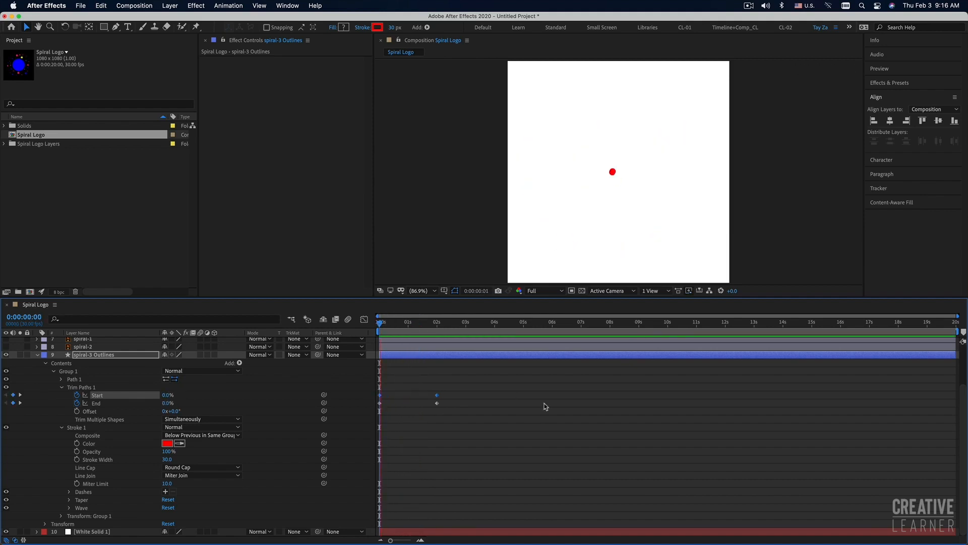
{"action": "key", "text": "space"}
{"action": "left_click", "coordinate": [476, 408]}
{"action": "key", "text": "Home"}
{"action": "key", "text": "space"}
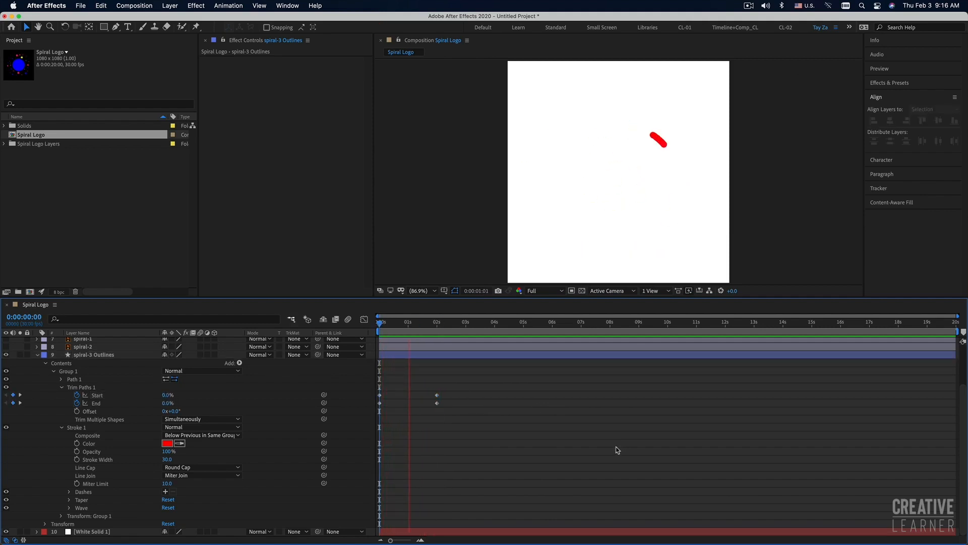
{"action": "key", "text": "space"}
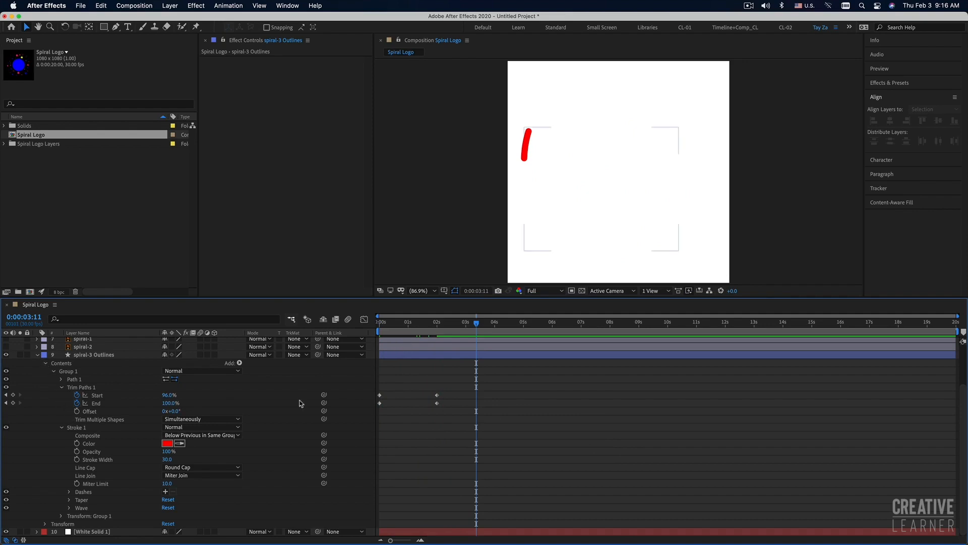
Step: Collapse the properties of spiral-3 Outlines and play the composition from the first frame
{"action": "left_click", "coordinate": [37, 355]}
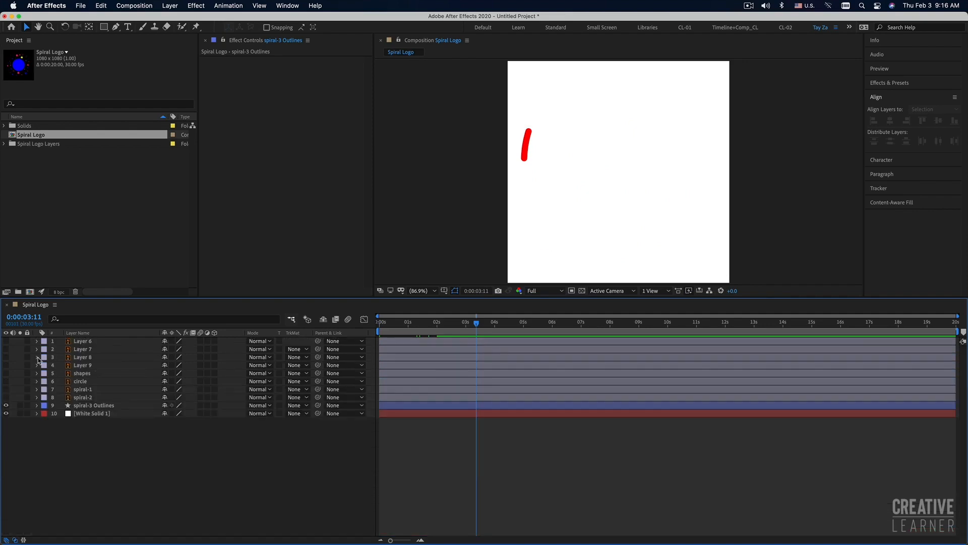
{"action": "key", "text": "Home"}
{"action": "key", "text": "space"}
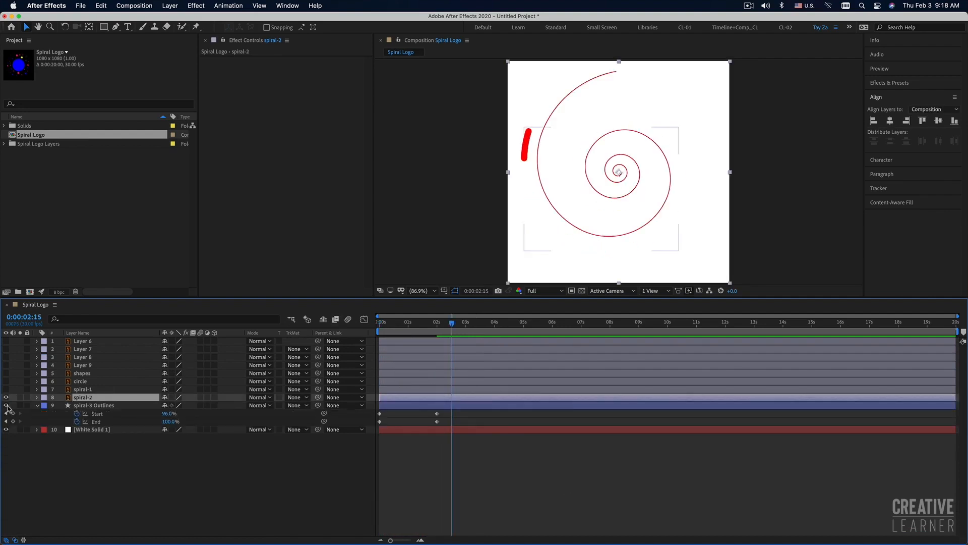
Step: Create shapes from the spiral-2 vector layer and delete the original spiral-2 layer
{"action": "right_click", "coordinate": [84, 400]}
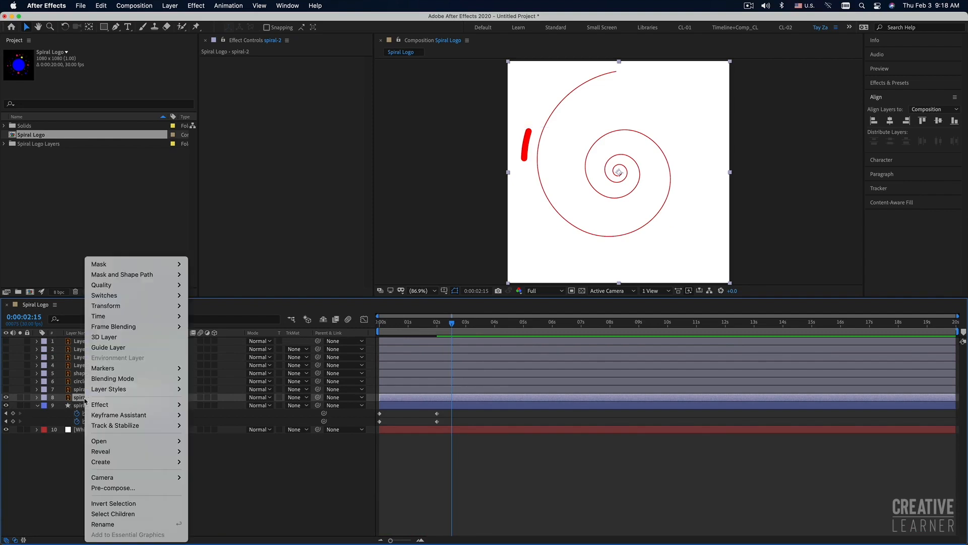
{"action": "mouse_move", "coordinate": [125, 462]}
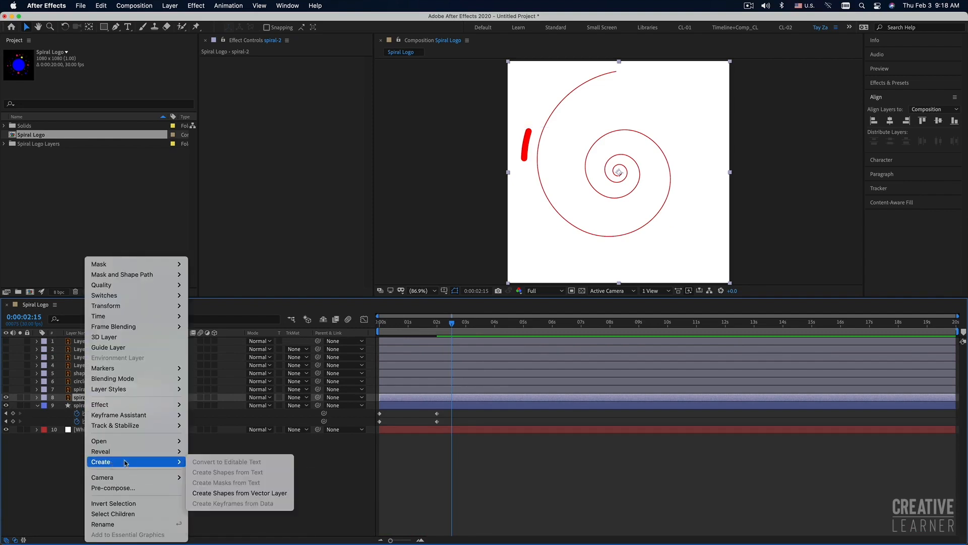
{"action": "left_click", "coordinate": [233, 496]}
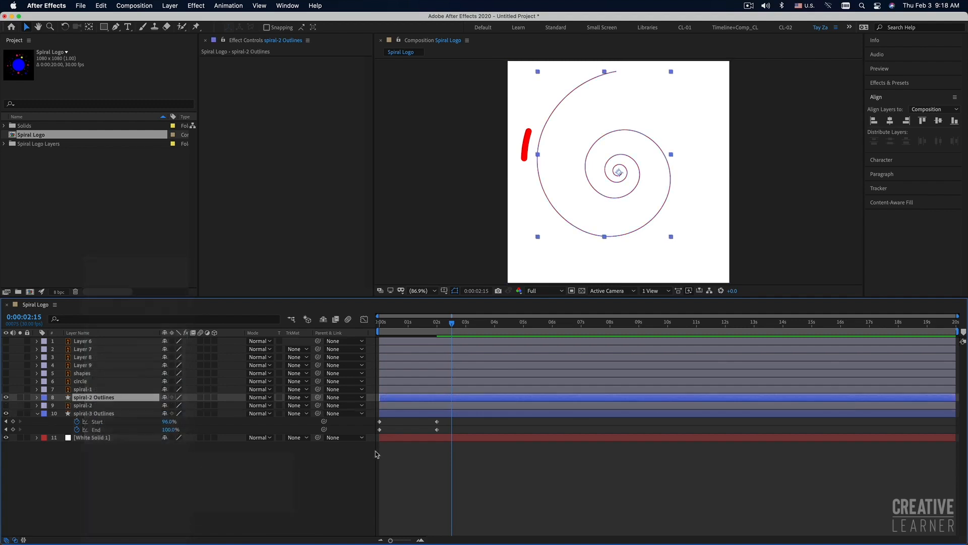
{"action": "left_click", "coordinate": [408, 406]}
{"action": "key", "text": "Delete"}
Step: Return to the first frame, add Trim Paths to the contents of spiral-2 Outlines, and expand its properties
{"action": "left_click", "coordinate": [407, 398]}
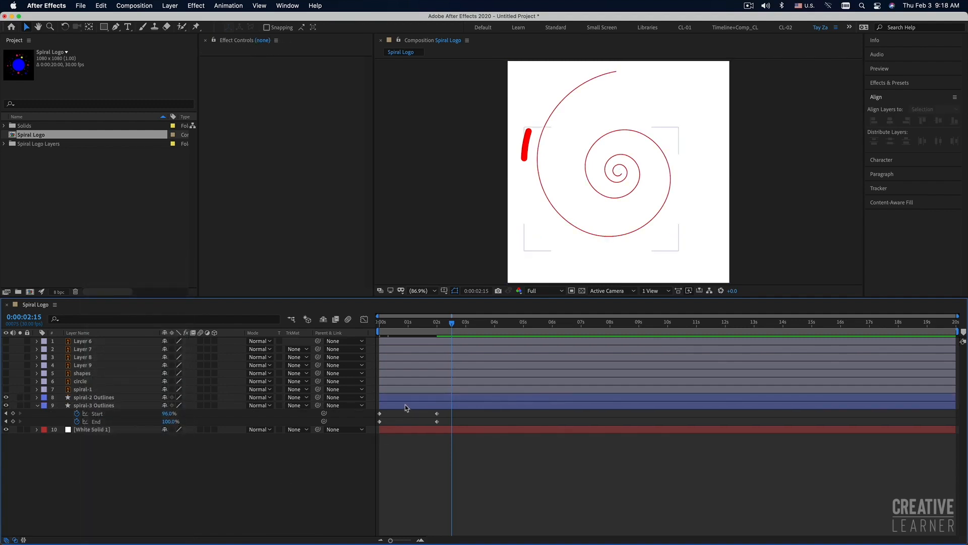
{"action": "left_click_drag", "start_coordinate": [388, 316], "coordinate": [364, 319]}
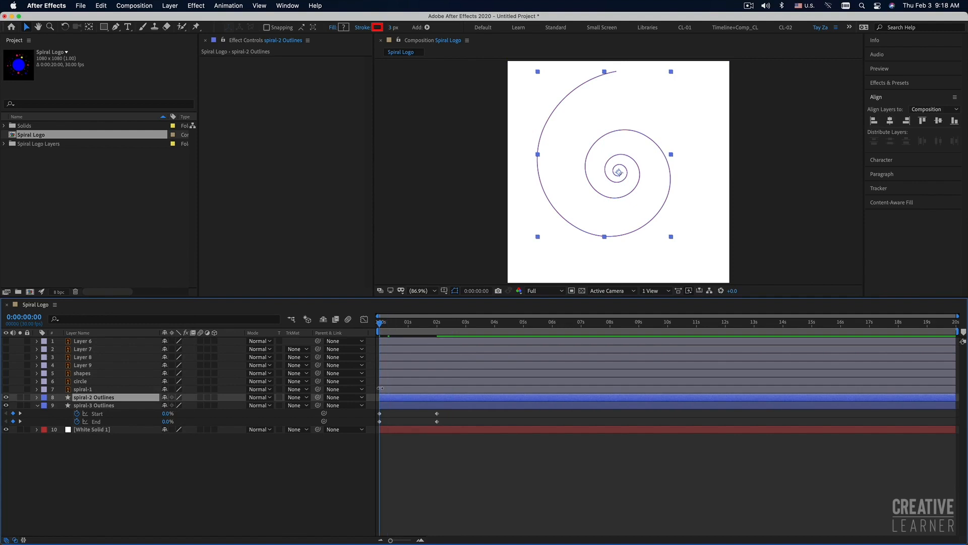
{"action": "left_click", "coordinate": [37, 397]}
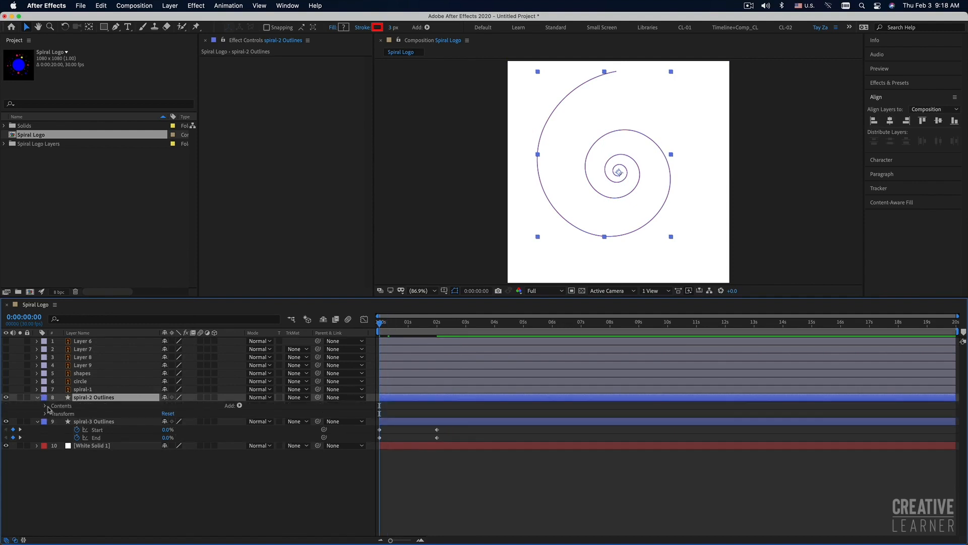
{"action": "left_click", "coordinate": [46, 406]}
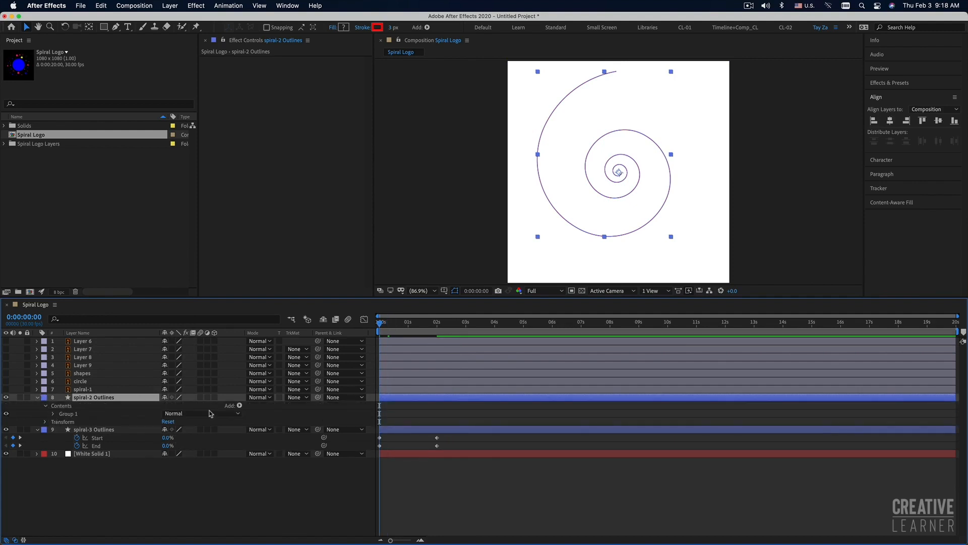
{"action": "left_click", "coordinate": [239, 405]}
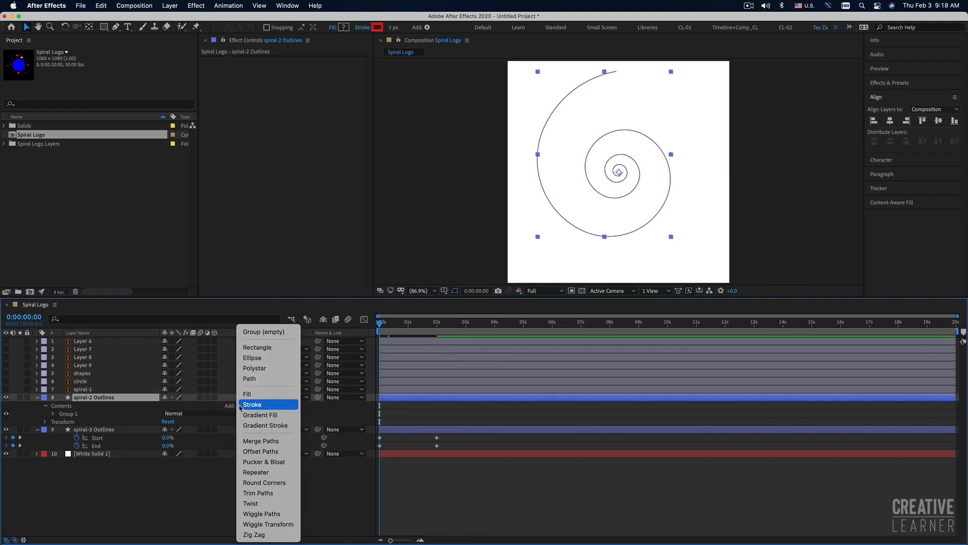
{"action": "left_click", "coordinate": [266, 495]}
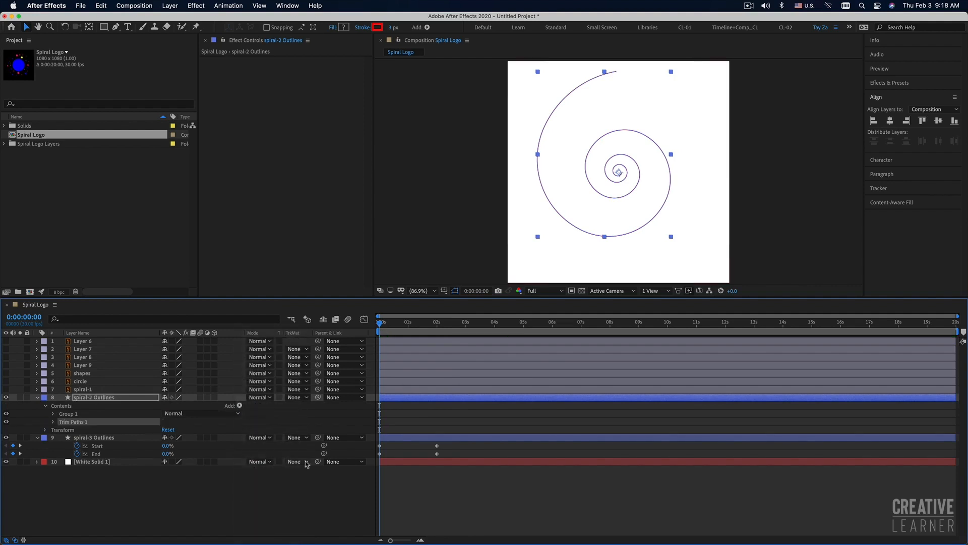
{"action": "left_click", "coordinate": [54, 423]}
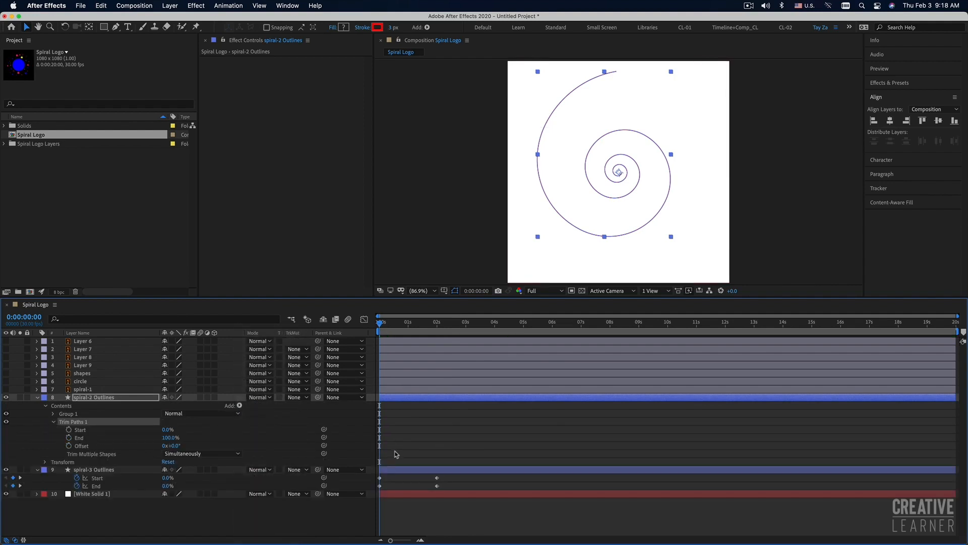
Step: Keyframe the spiral-2 Trim Paths Start at 99% and End at 100%, placing both keyframes at 0:00:02:00
{"action": "left_click", "coordinate": [69, 437]}
{"action": "left_click", "coordinate": [69, 430]}
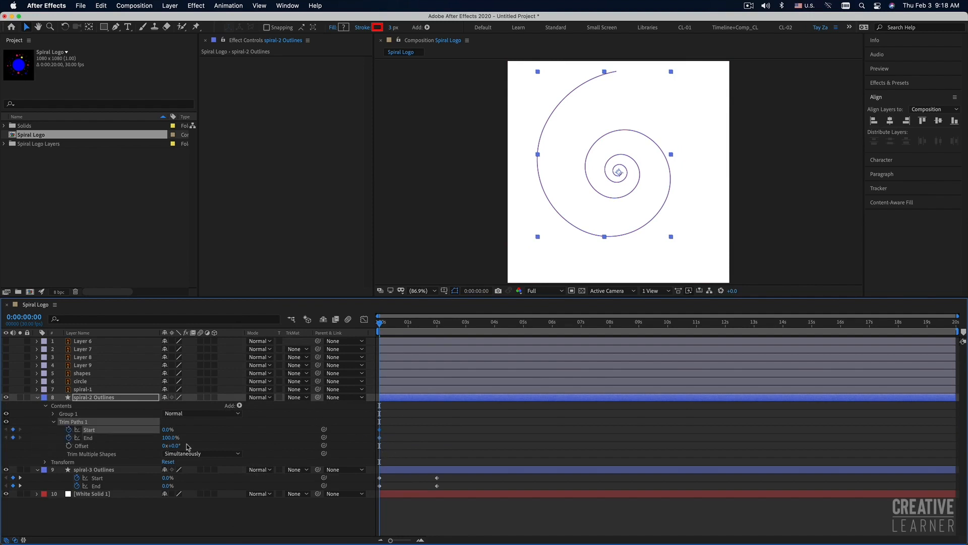
{"action": "left_click", "coordinate": [385, 435]}
{"action": "left_click_drag", "start_coordinate": [388, 425], "coordinate": [377, 450]}
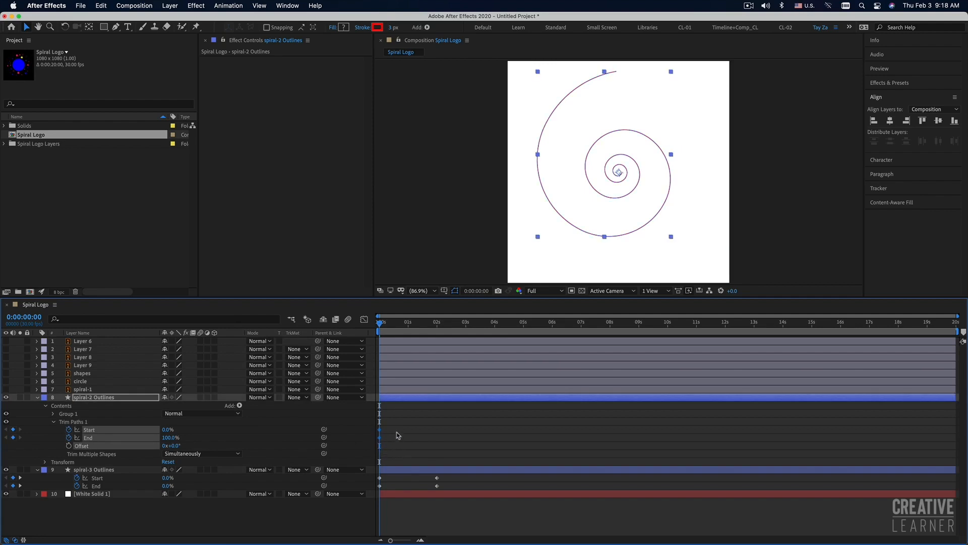
{"action": "left_click", "coordinate": [396, 434]}
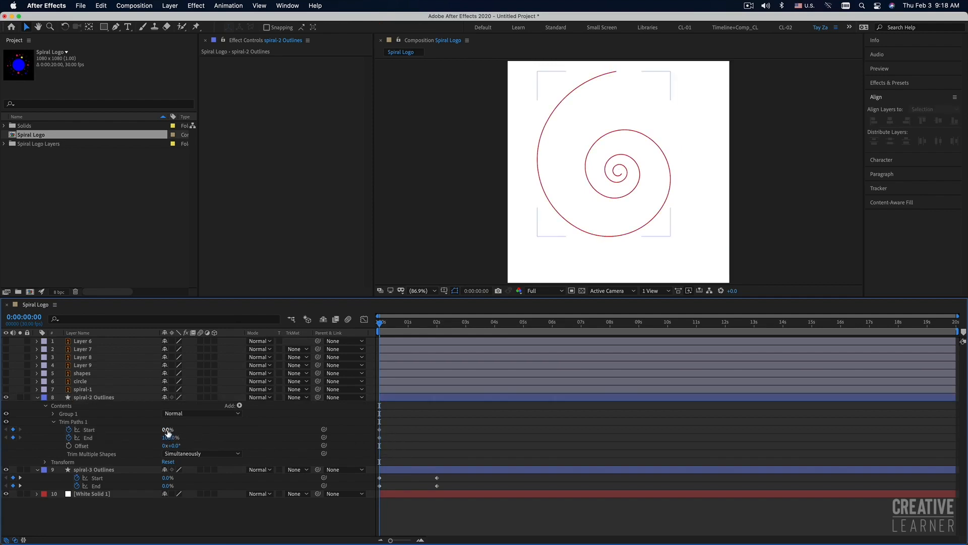
{"action": "left_click_drag", "start_coordinate": [168, 432], "coordinate": [232, 431]}
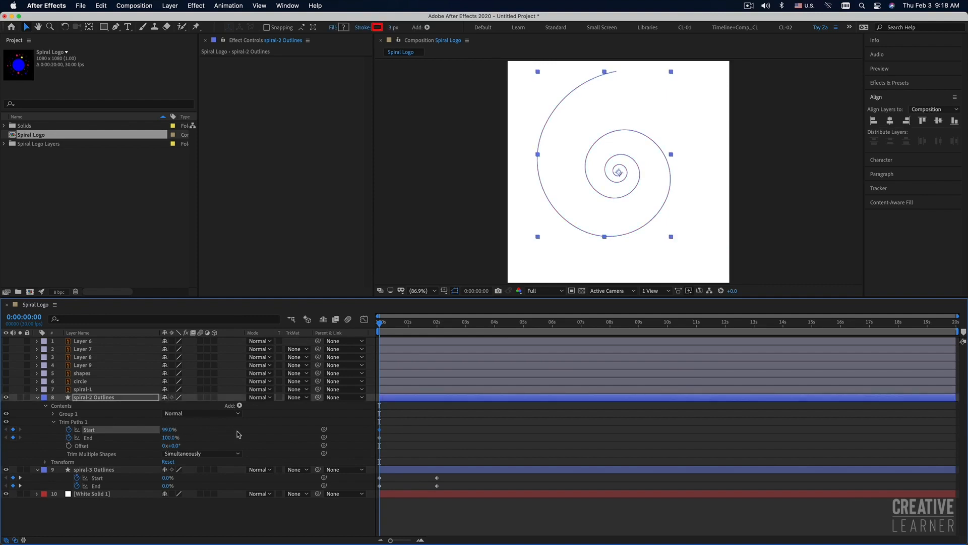
{"action": "left_click_drag", "start_coordinate": [397, 424], "coordinate": [437, 443]}
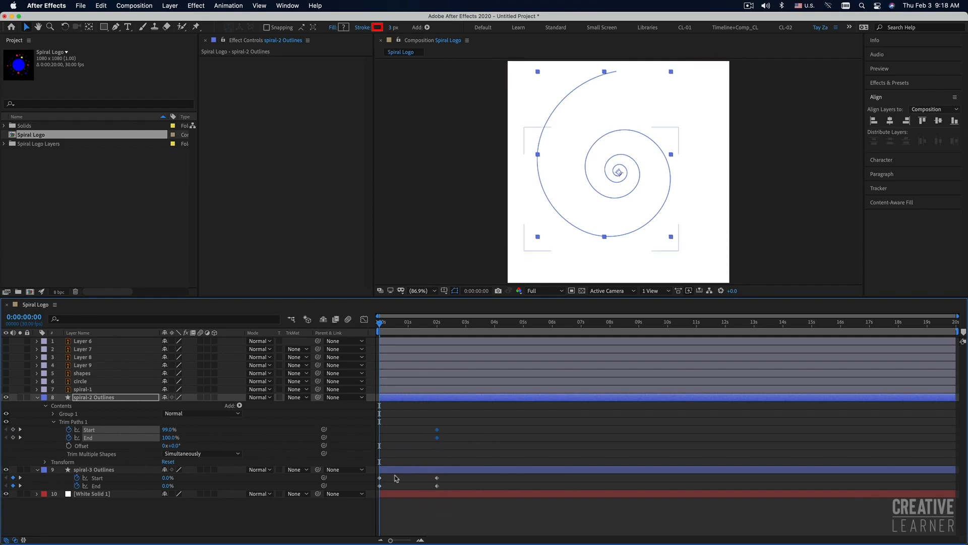
Step: Keyframe the Trim Paths Start and End of spiral-2 Outlines at 0% on the first frame
{"action": "left_click_drag", "start_coordinate": [381, 325], "coordinate": [359, 328]}
{"action": "left_click_drag", "start_coordinate": [170, 431], "coordinate": [104, 429]}
{"action": "left_click", "coordinate": [169, 438]}
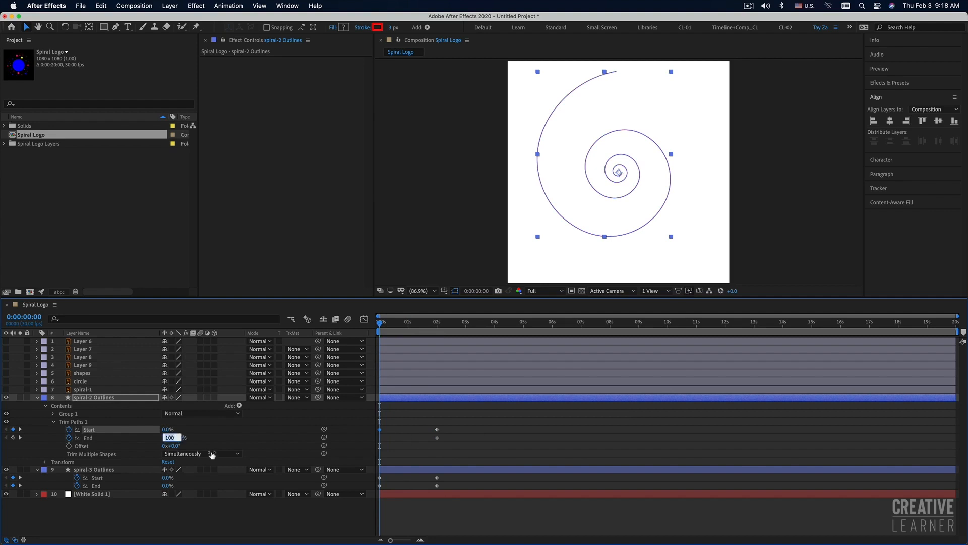
{"action": "type", "text": "0"}
{"action": "key", "text": "Return"}
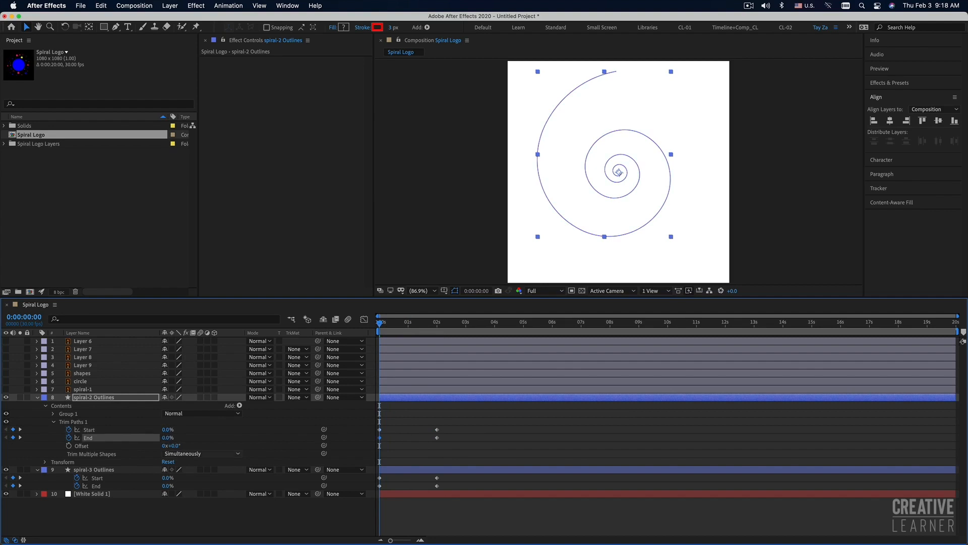
Step: Preview both spirals' animation and select the spiral-2 Outlines layer
{"action": "key", "text": "space"}
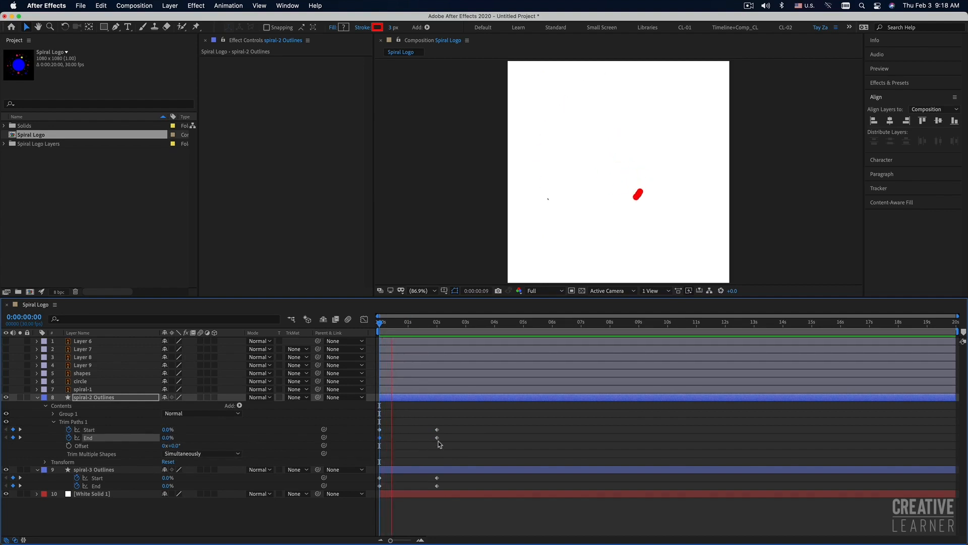
{"action": "key", "text": "space"}
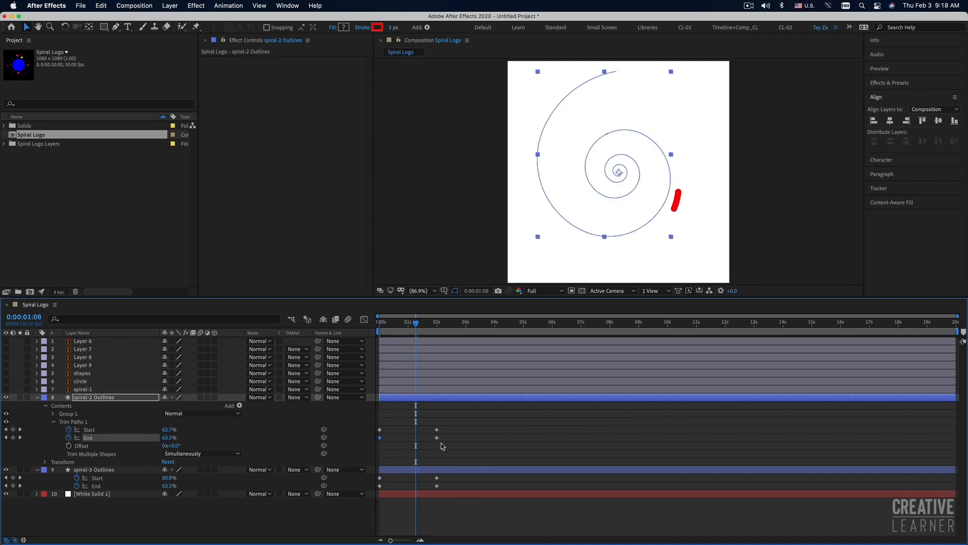
{"action": "left_click", "coordinate": [506, 439]}
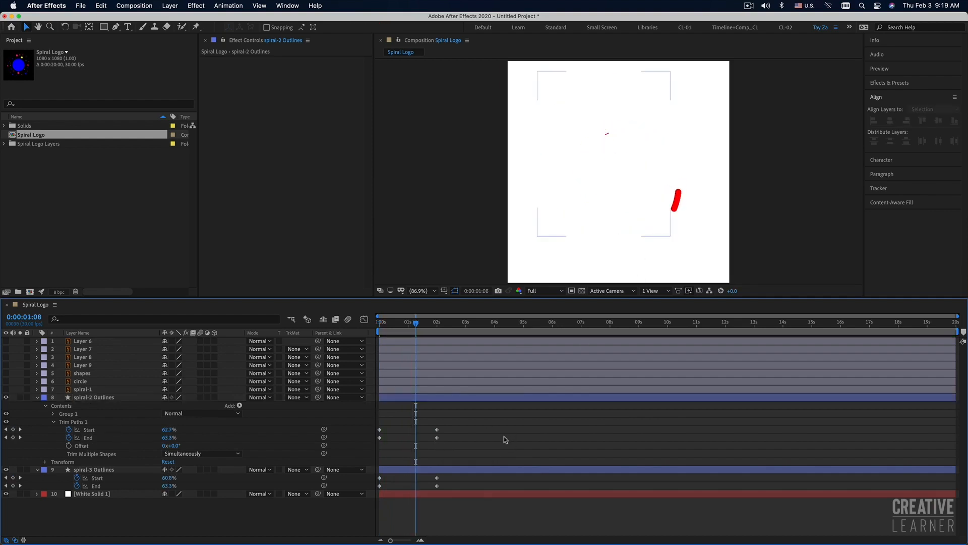
{"action": "left_click", "coordinate": [398, 402]}
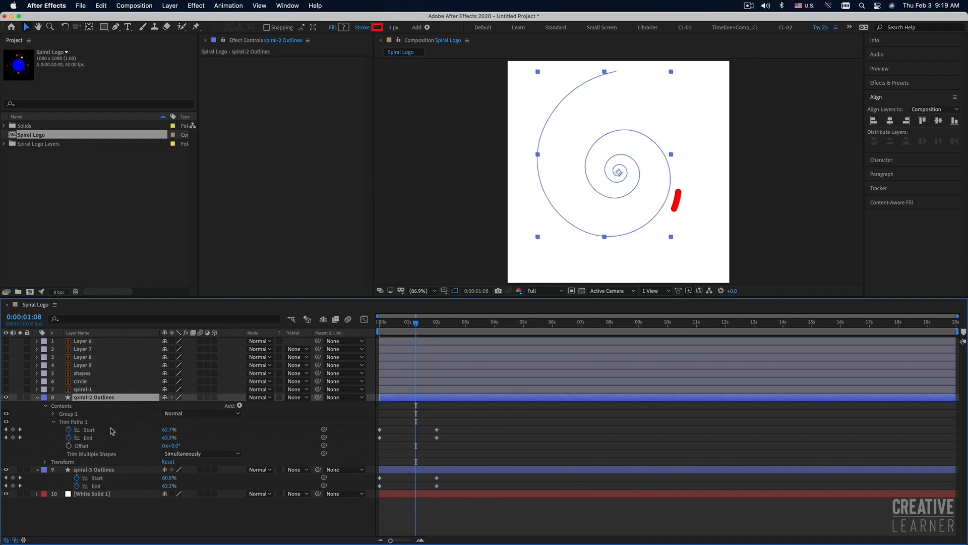
Step: Reverse the path direction of spiral-2 Outlines and set its Stroke Width to 50
{"action": "left_click", "coordinate": [54, 414]}
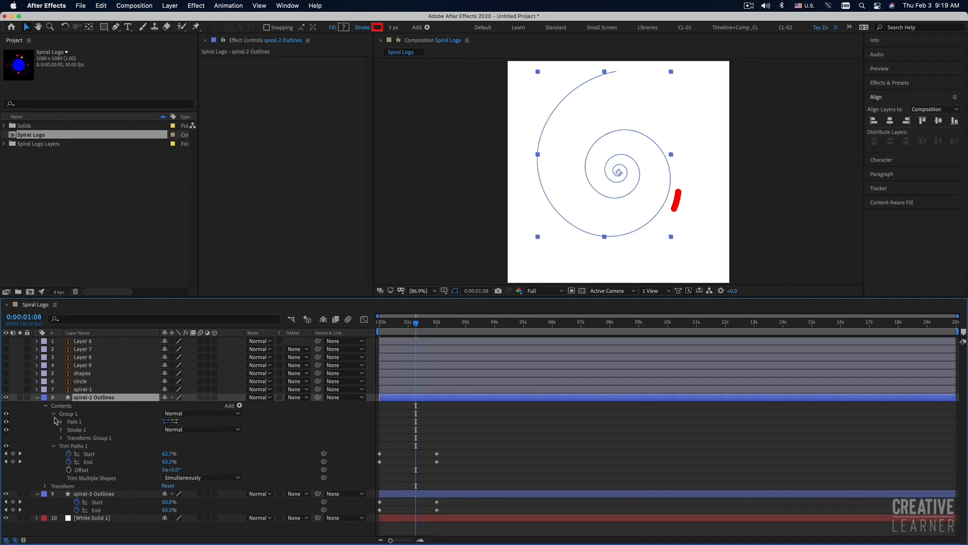
{"action": "left_click", "coordinate": [175, 422]}
{"action": "left_click", "coordinate": [61, 430]}
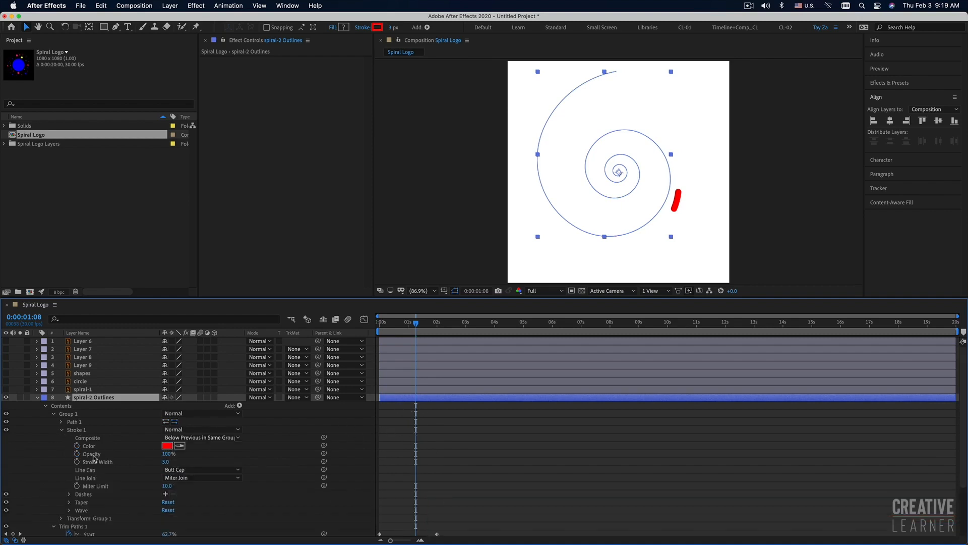
{"action": "left_click", "coordinate": [167, 462]}
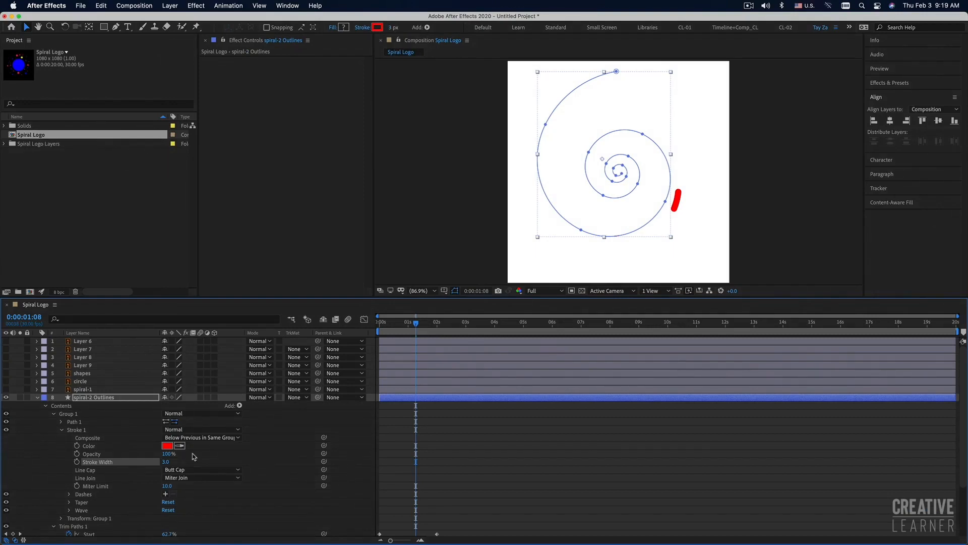
{"action": "left_click", "coordinate": [168, 462]}
{"action": "type", "text": "50"}
{"action": "key", "text": "Return"}
Step: Give the spiral-2 Outlines stroke a Round Cap and the blue colour 0017FF
{"action": "left_click", "coordinate": [180, 471]}
{"action": "left_click", "coordinate": [189, 486]}
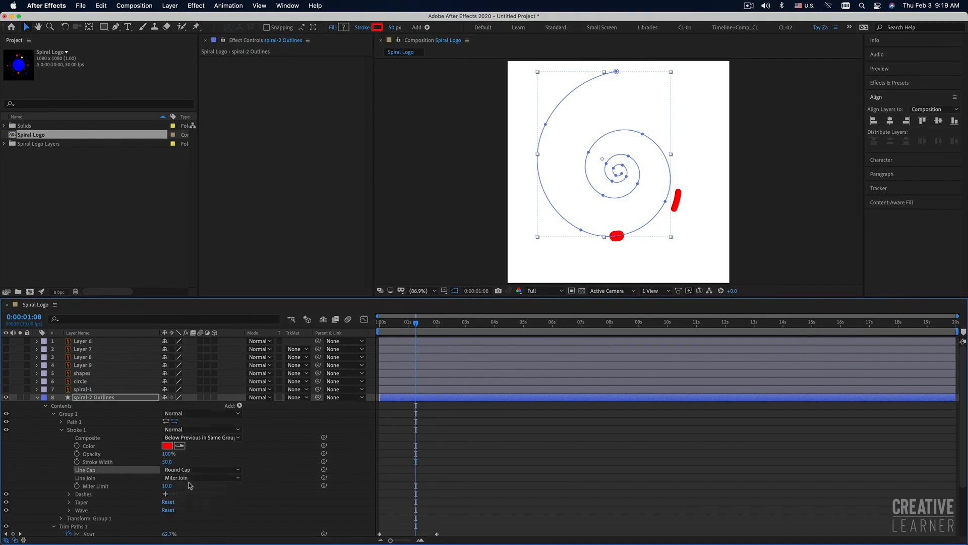
{"action": "left_click", "coordinate": [166, 446]}
{"action": "left_click", "coordinate": [314, 156]}
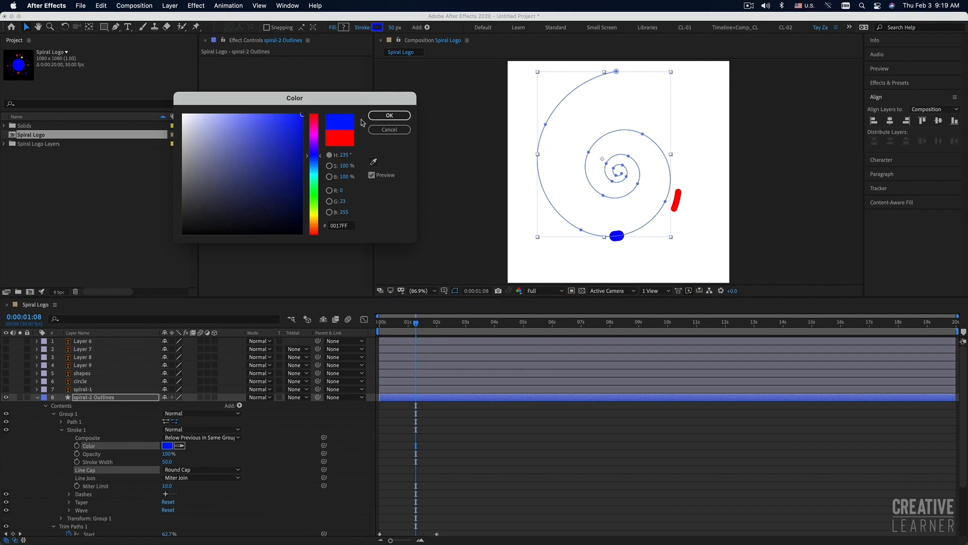
{"action": "left_click", "coordinate": [388, 116]}
Step: Preview the two spiral strokes from the first frame and collapse the spiral-2 Outlines properties
{"action": "left_click", "coordinate": [381, 326]}
{"action": "key", "text": "space"}
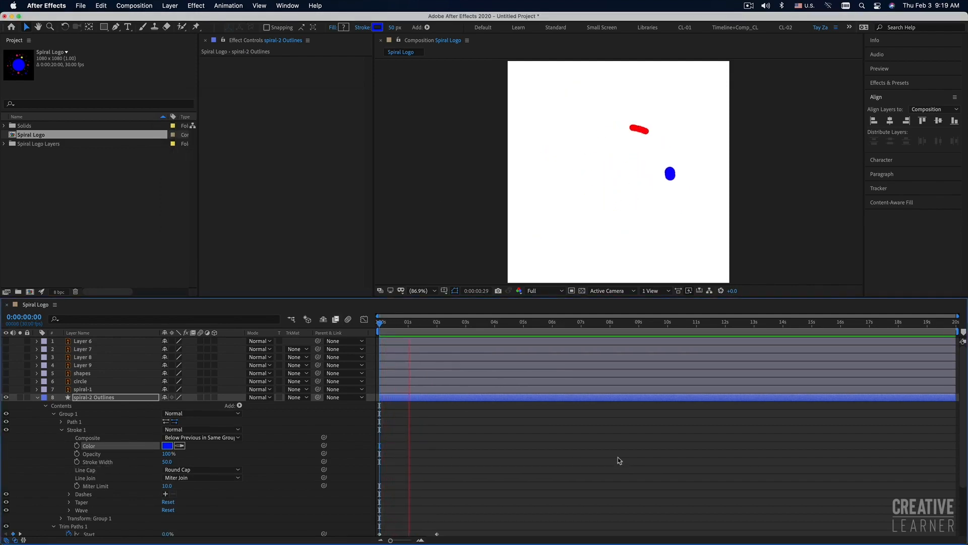
{"action": "key", "text": "space"}
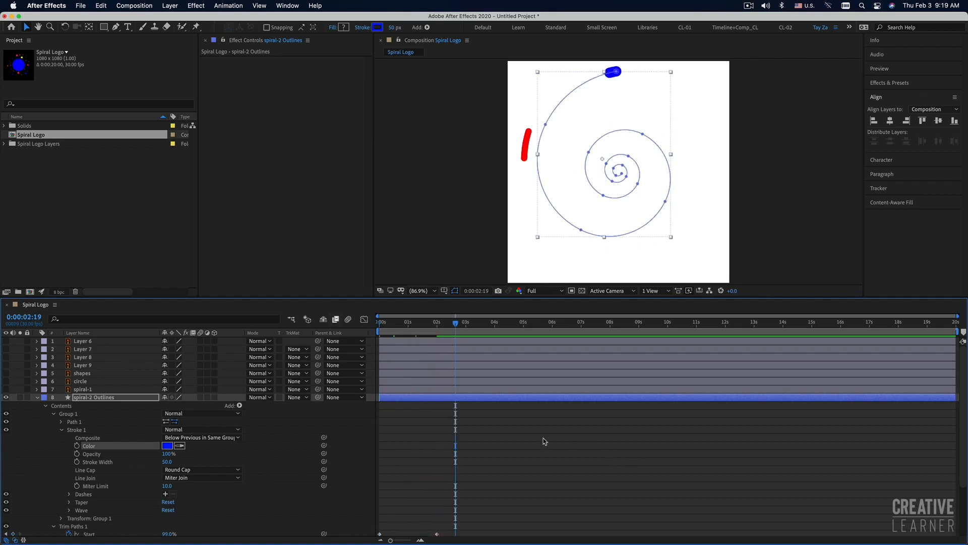
{"action": "left_click_drag", "start_coordinate": [402, 324], "coordinate": [378, 325]}
{"action": "key", "text": "space"}
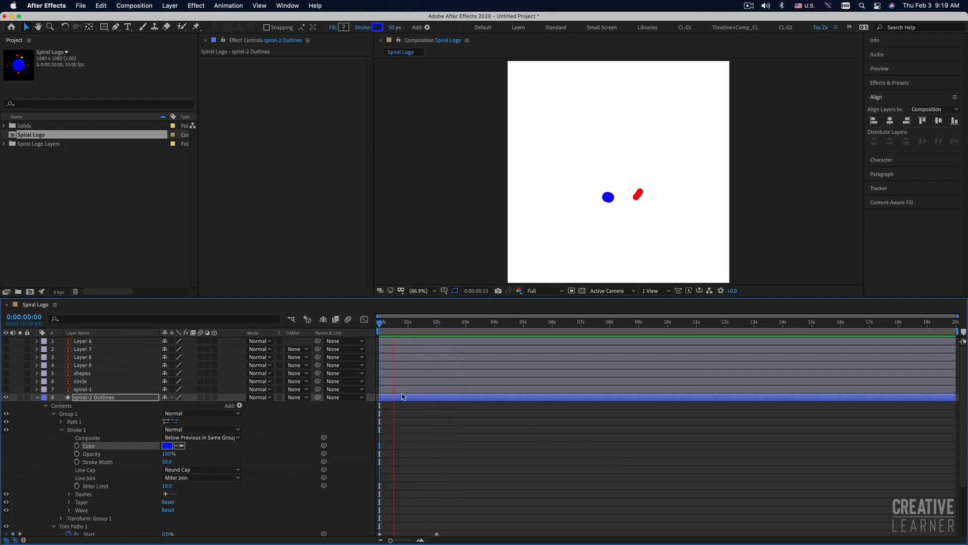
{"action": "key", "text": "space"}
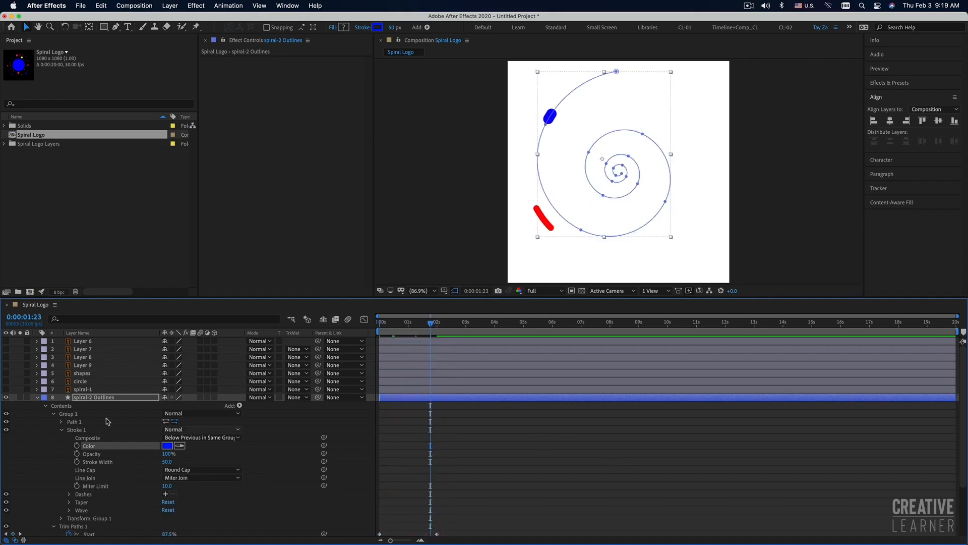
{"action": "left_click", "coordinate": [38, 398]}
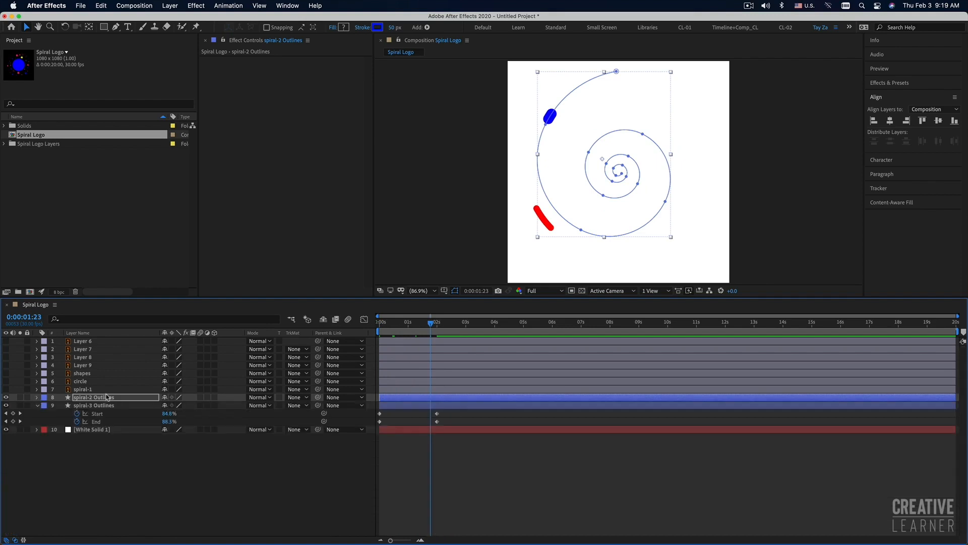
{"action": "left_click", "coordinate": [94, 391]}
{"action": "left_click", "coordinate": [91, 398]}
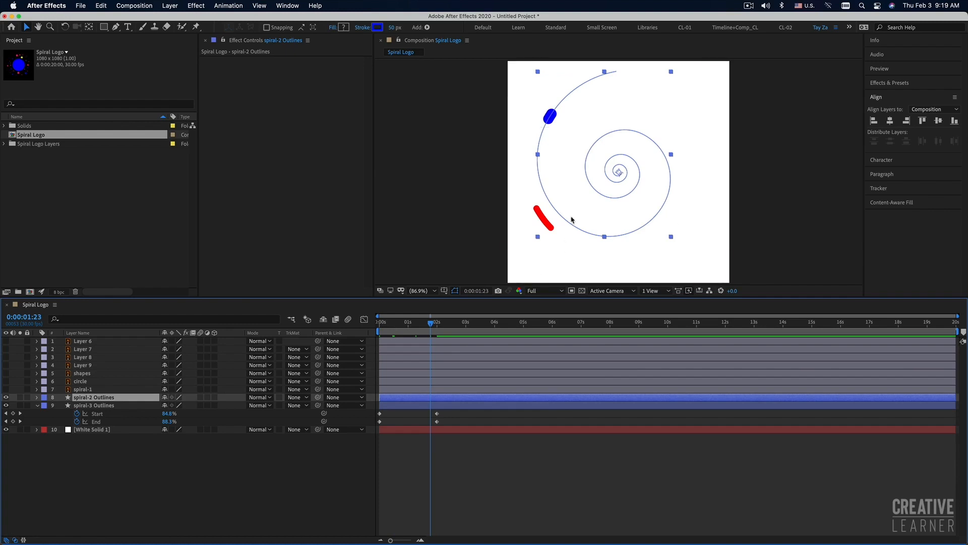
Step: Reveal Scale and Rotation for spiral-3 Outlines and keyframe both at their current values on the first frame
{"action": "left_click", "coordinate": [400, 406]}
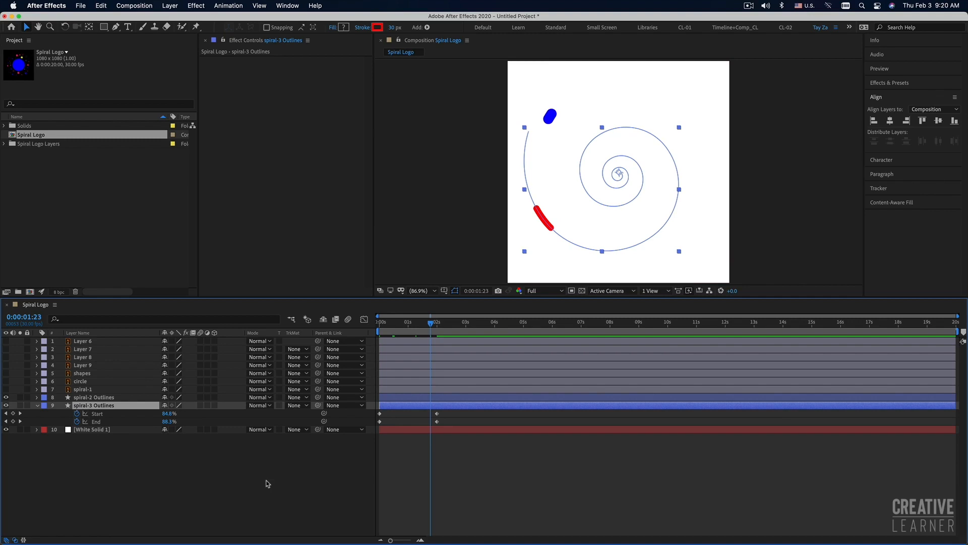
{"action": "key", "text": "r"}
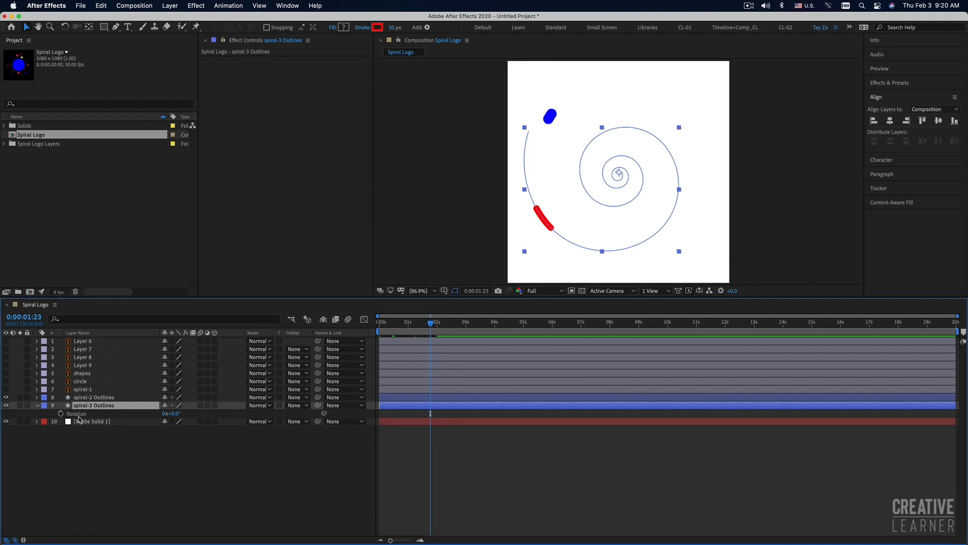
{"action": "key", "text": "shift+s"}
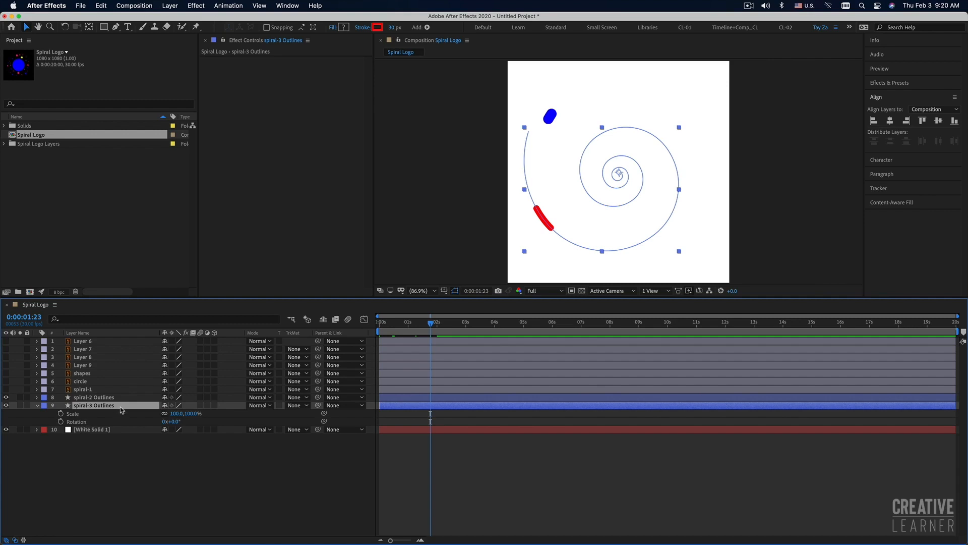
{"action": "left_click", "coordinate": [383, 321]}
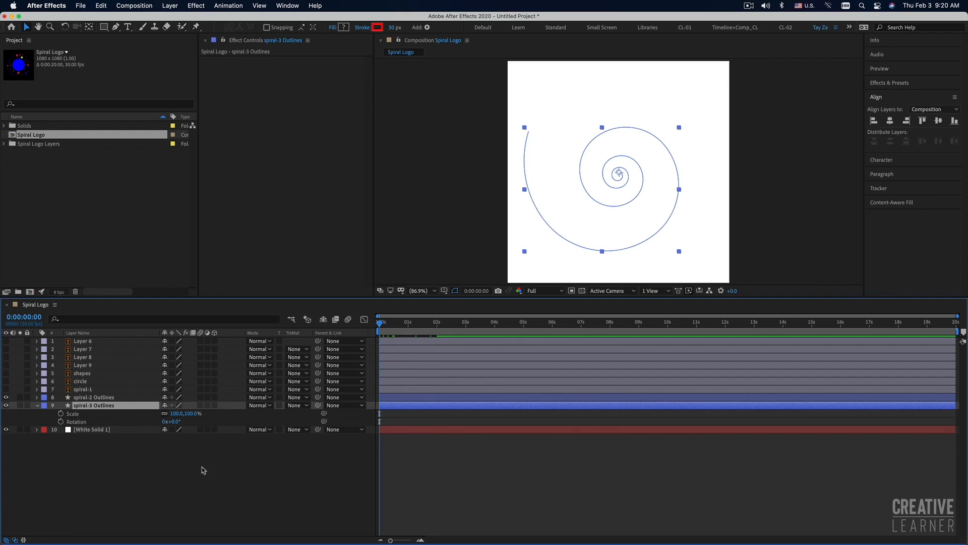
{"action": "left_click", "coordinate": [61, 413]}
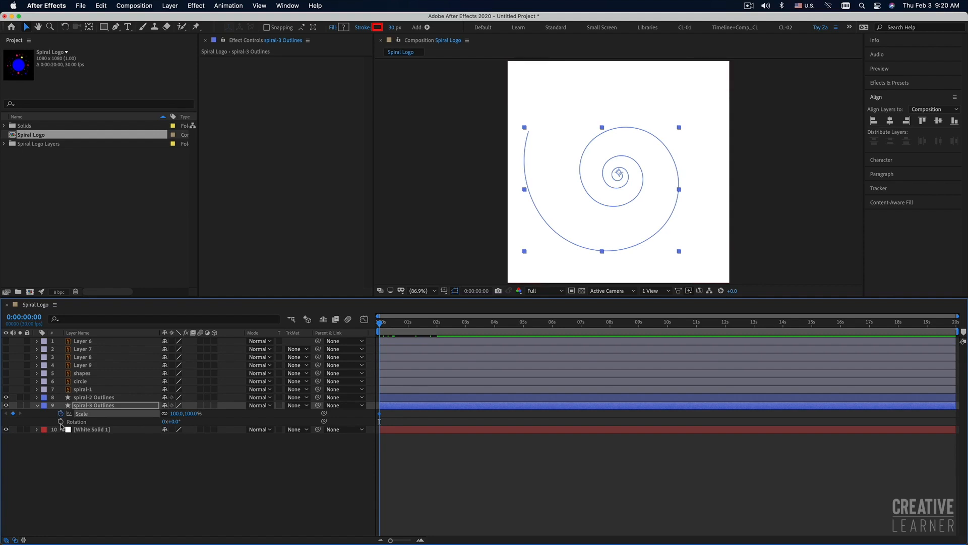
{"action": "left_click", "coordinate": [61, 421]}
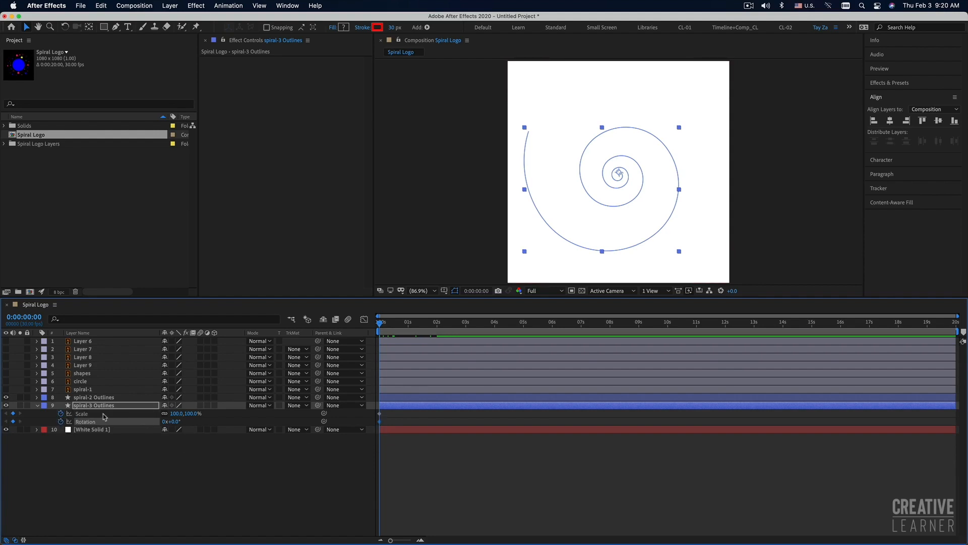
Step: Keyframe the Scale of spiral-3 Outlines at 105% and its Rotation at 30° at 0:00:01:29
{"action": "left_click_drag", "start_coordinate": [383, 326], "coordinate": [436, 331]}
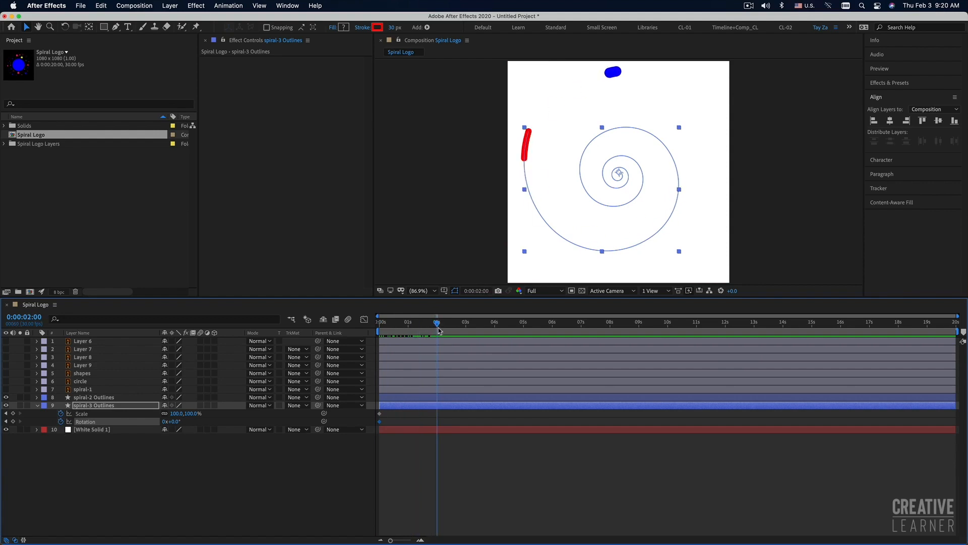
{"action": "left_click", "coordinate": [191, 413]}
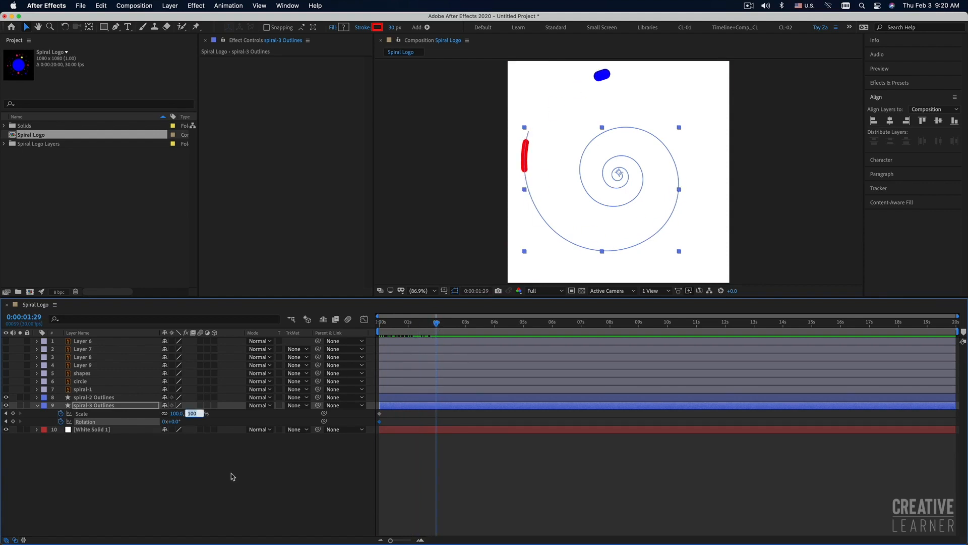
{"action": "type", "text": "105"}
{"action": "key", "text": "Return"}
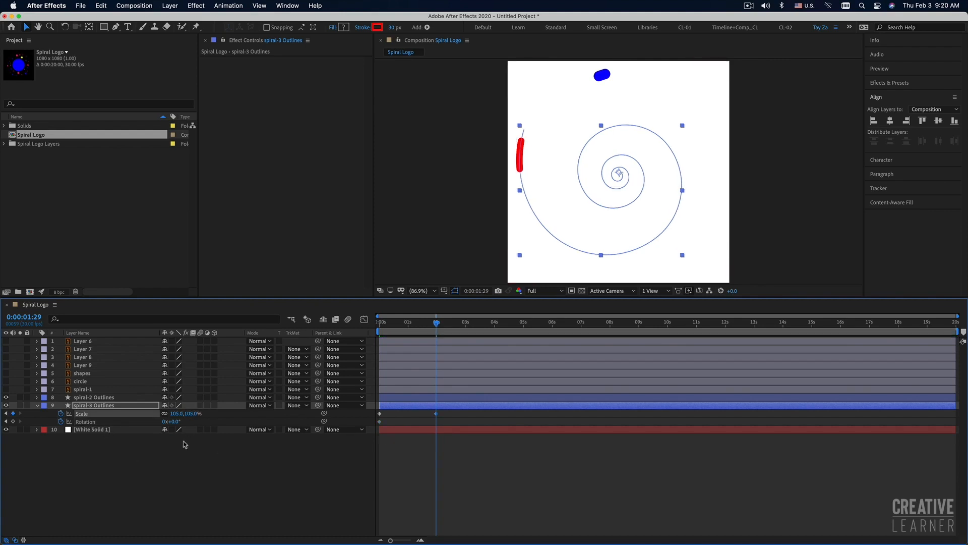
{"action": "left_click", "coordinate": [175, 421]}
{"action": "key", "text": "Return"}
Step: Preview the scaled and rotated spiral-3 animation from the first frame and scrub past its last keyframes
{"action": "left_click_drag", "start_coordinate": [396, 323], "coordinate": [360, 334]}
{"action": "key", "text": "space"}
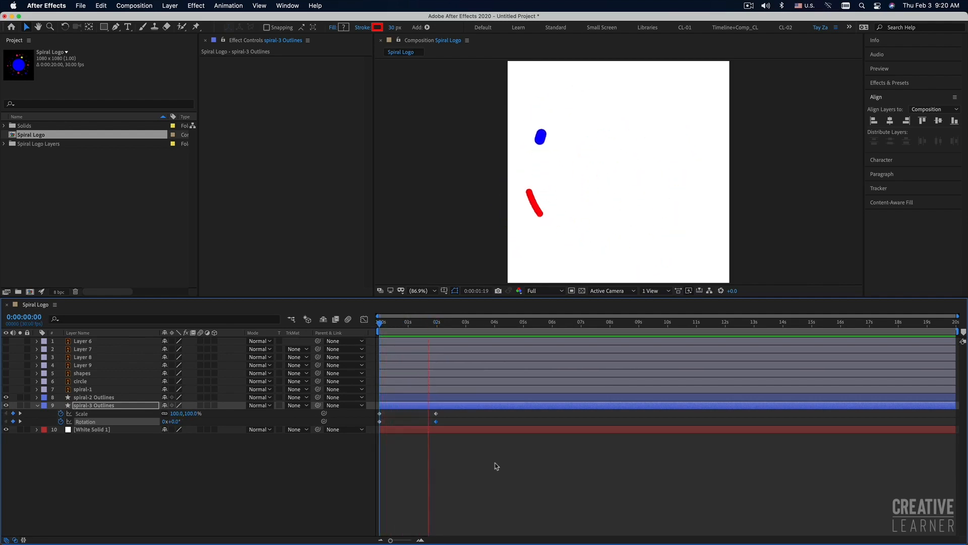
{"action": "key", "text": "space"}
{"action": "left_click", "coordinate": [460, 443]}
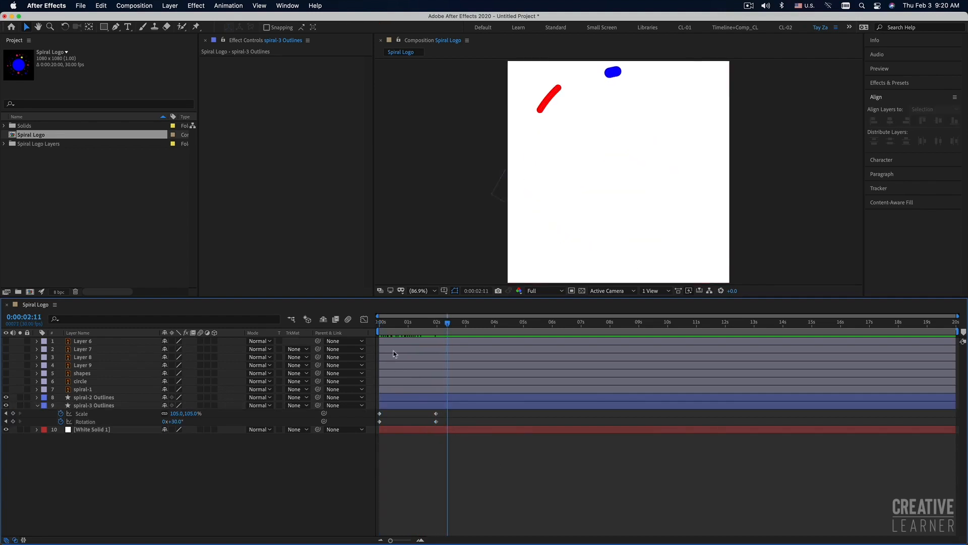
{"action": "key", "text": "space"}
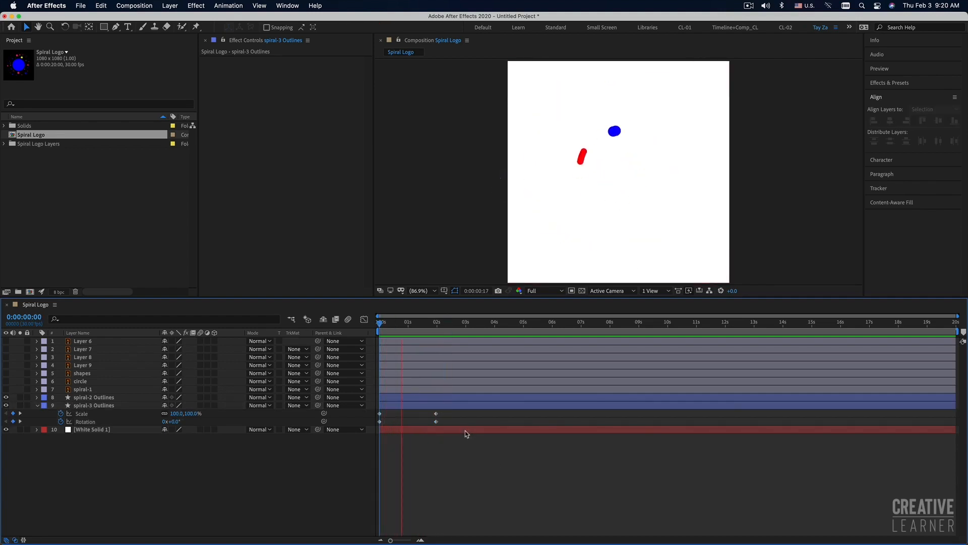
{"action": "key", "text": "space"}
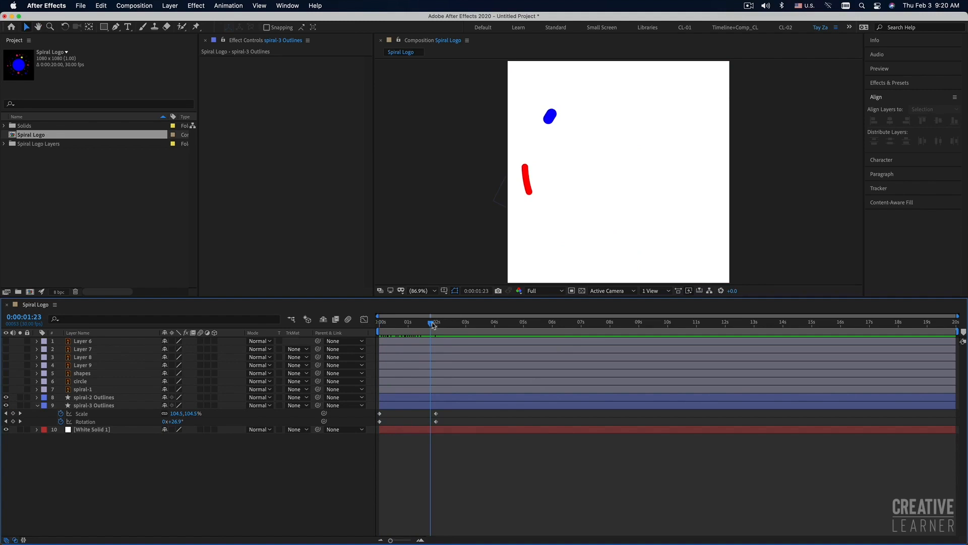
{"action": "left_click_drag", "start_coordinate": [433, 325], "coordinate": [444, 324]}
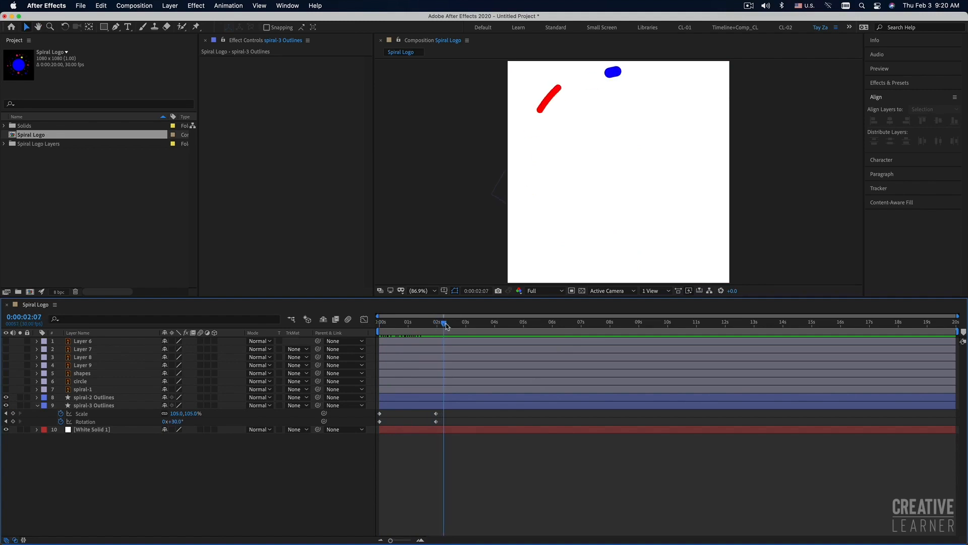
Step: Set the spiral-3 Outlines Scale keyframe at 0:00:01:29 to 120% and raise it further to 172%
{"action": "left_click", "coordinate": [460, 406]}
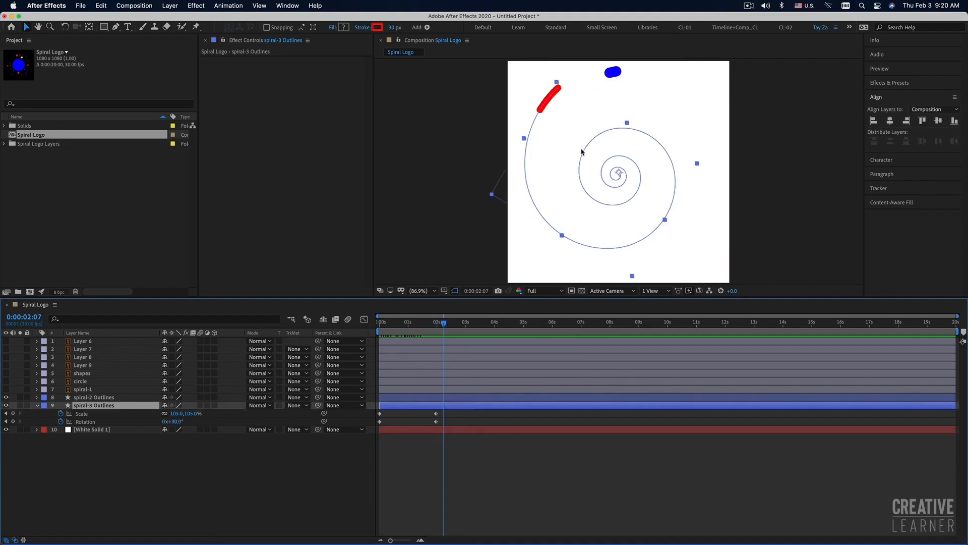
{"action": "left_click_drag", "start_coordinate": [445, 325], "coordinate": [440, 327]}
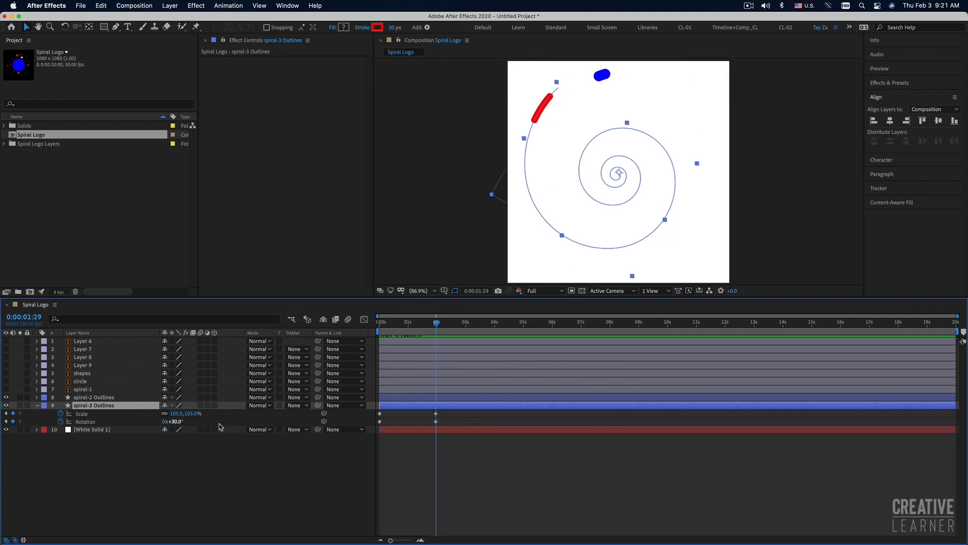
{"action": "left_click", "coordinate": [193, 413]}
{"action": "type", "text": "120"}
{"action": "key", "text": "Return"}
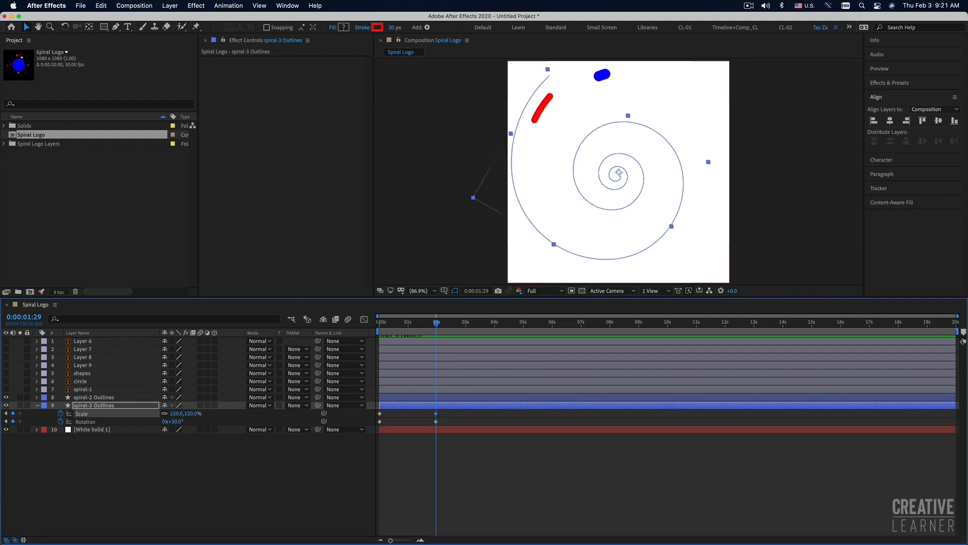
{"action": "left_click_drag", "start_coordinate": [187, 414], "coordinate": [214, 415]}
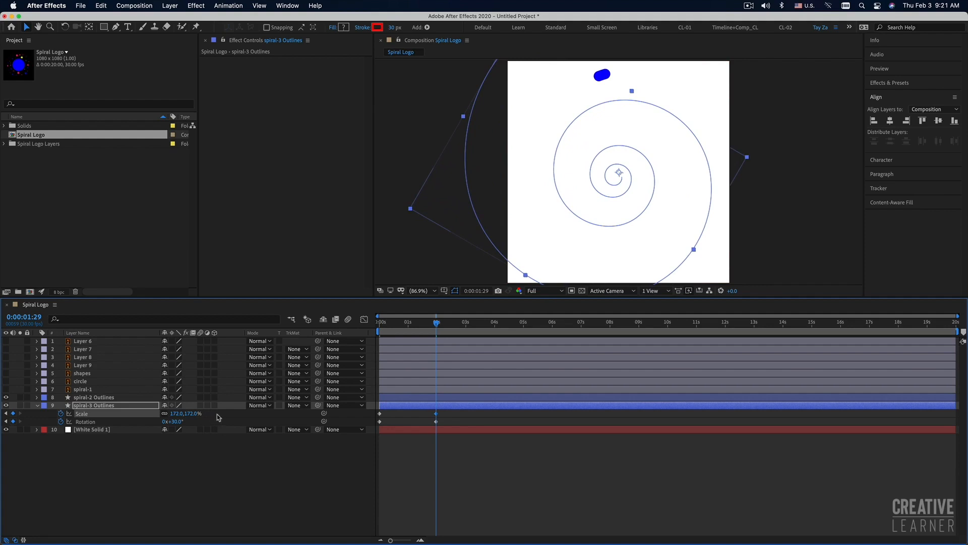
Step: Preview the enlarged spiral-3 animation together with spiral-2 from the first frame
{"action": "left_click", "coordinate": [388, 329]}
{"action": "key", "text": "space"}
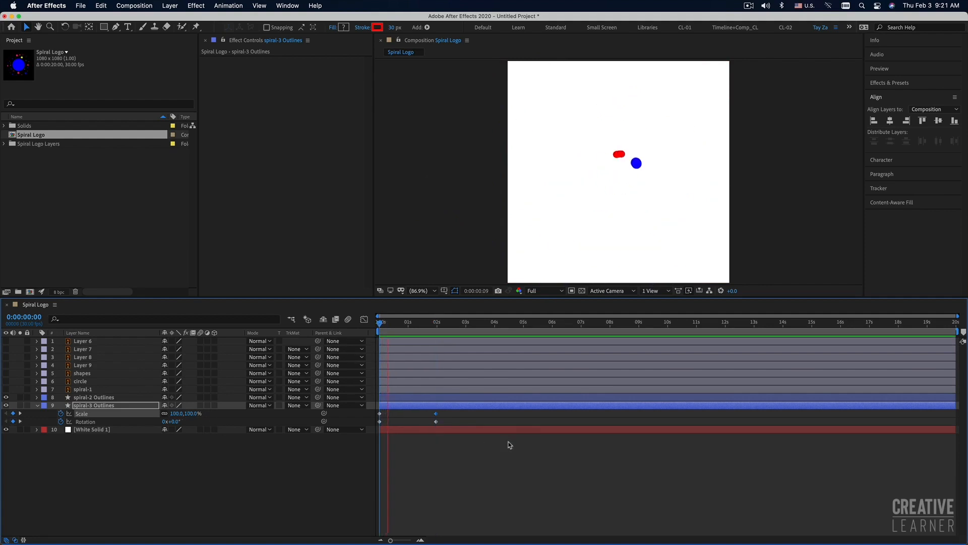
{"action": "key", "text": "space"}
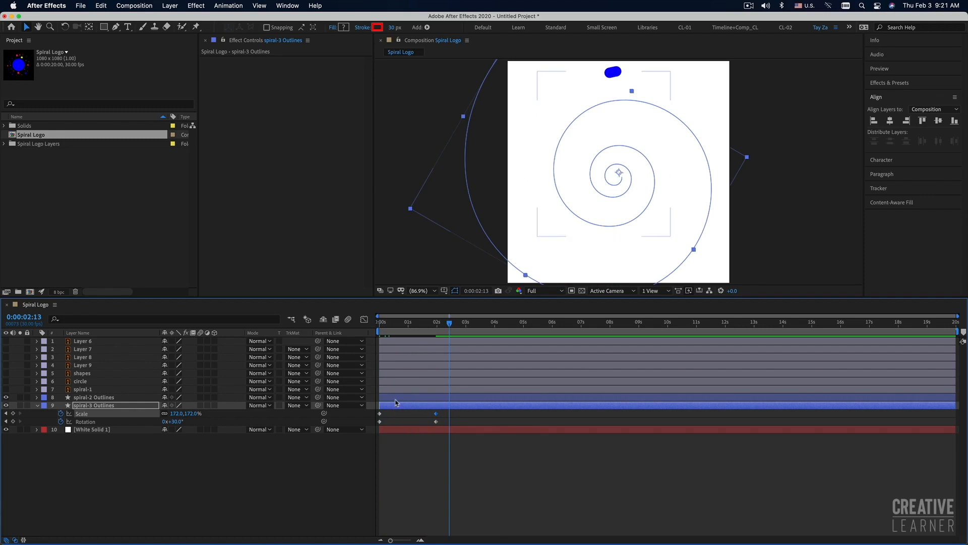
{"action": "left_click_drag", "start_coordinate": [444, 432], "coordinate": [364, 411]}
Step: Copy the Scale and Rotation keyframes of spiral-3 Outlines onto the spiral-2 Outlines layer, starting at the first frame
{"action": "left_click", "coordinate": [404, 398]}
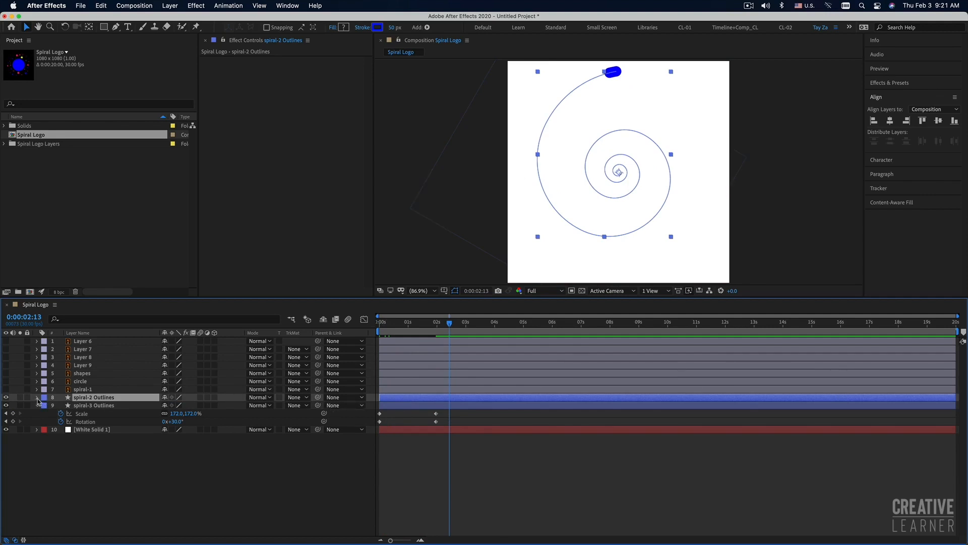
{"action": "key", "text": "s"}
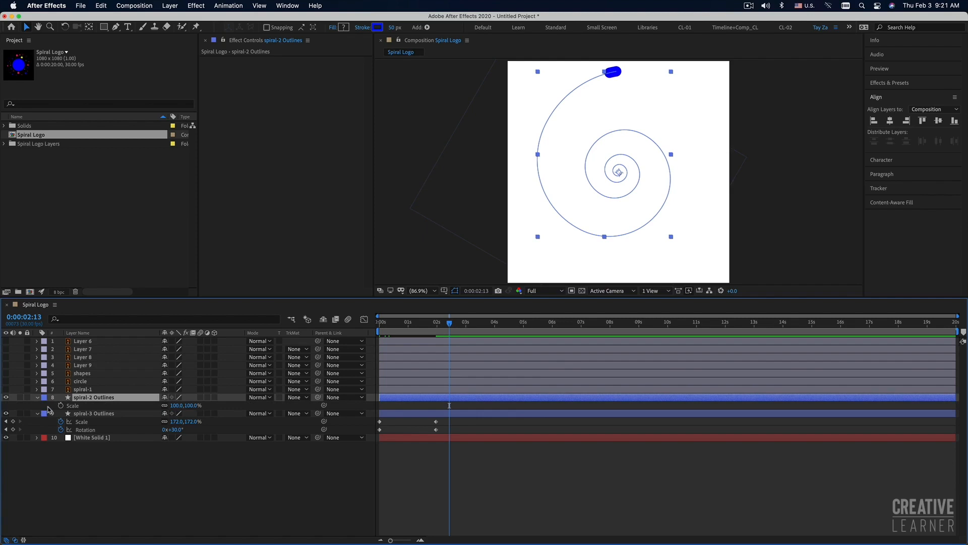
{"action": "key", "text": "shift+r"}
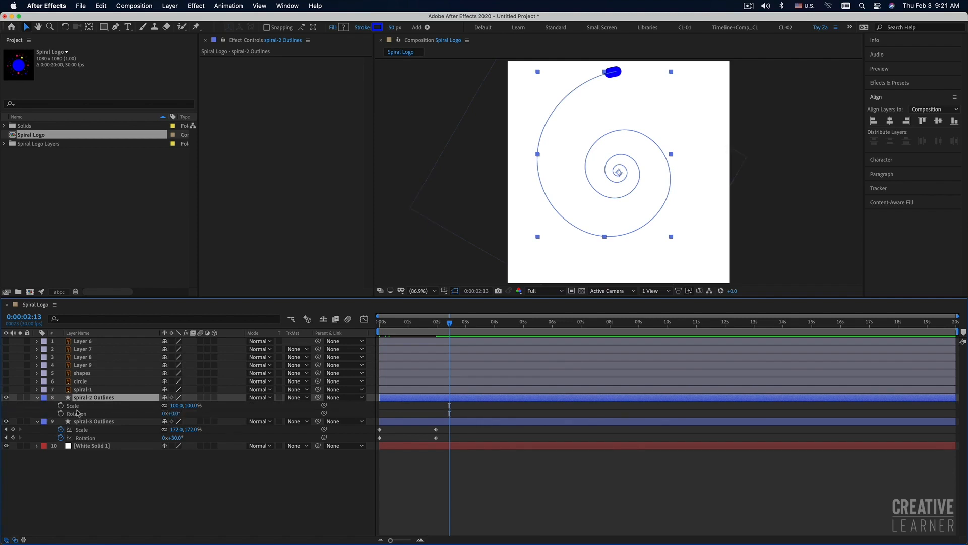
{"action": "key", "text": "shift+r"}
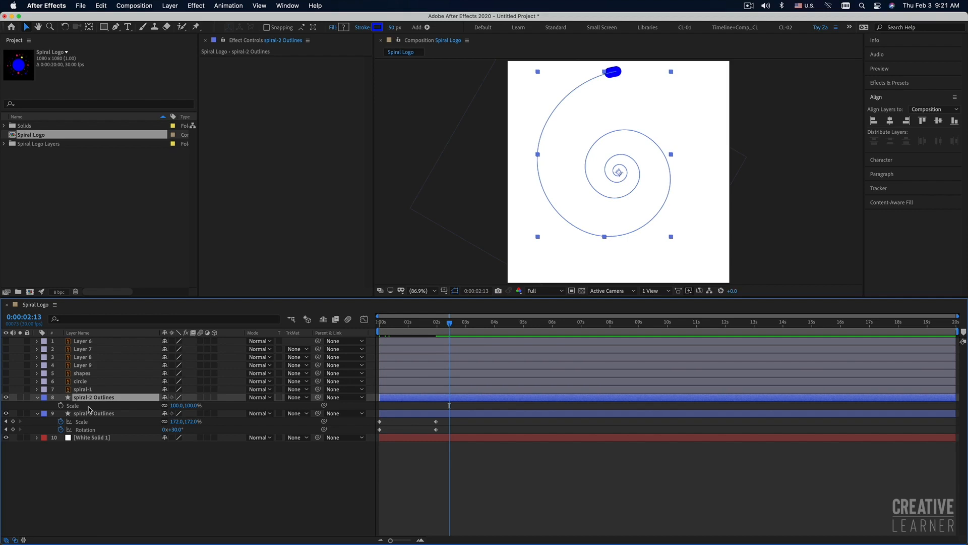
{"action": "key", "text": "shift+r"}
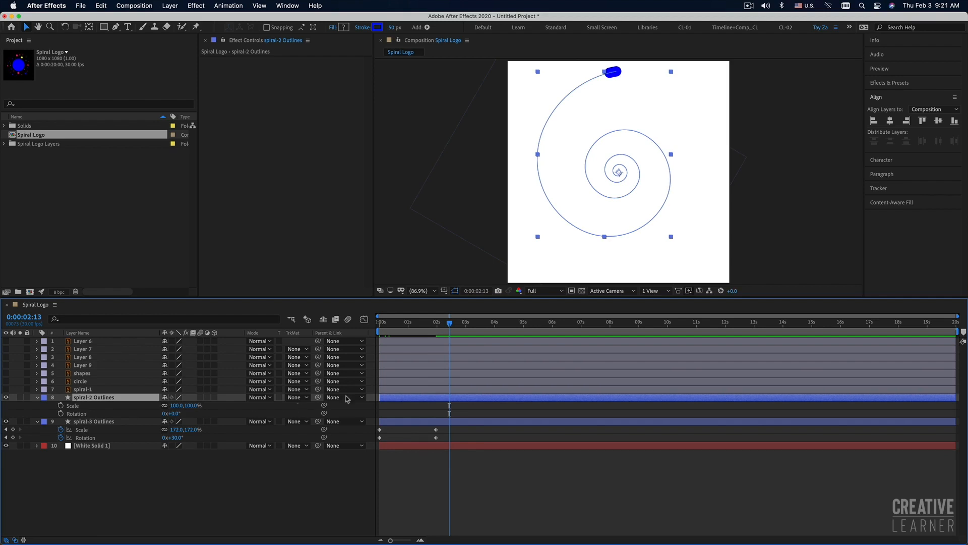
{"action": "key", "text": "Home"}
{"action": "left_click_drag", "start_coordinate": [446, 428], "coordinate": [359, 442]}
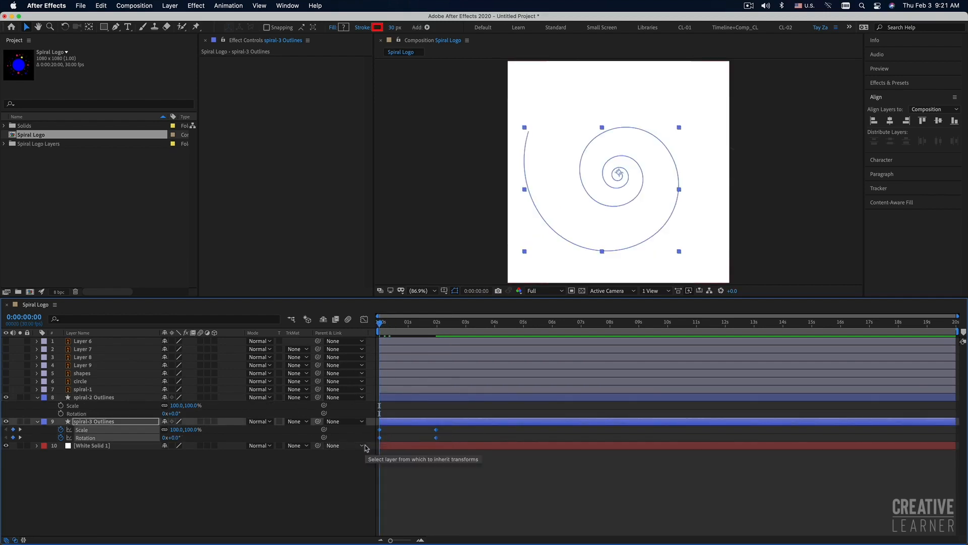
{"action": "left_click", "coordinate": [412, 401]}
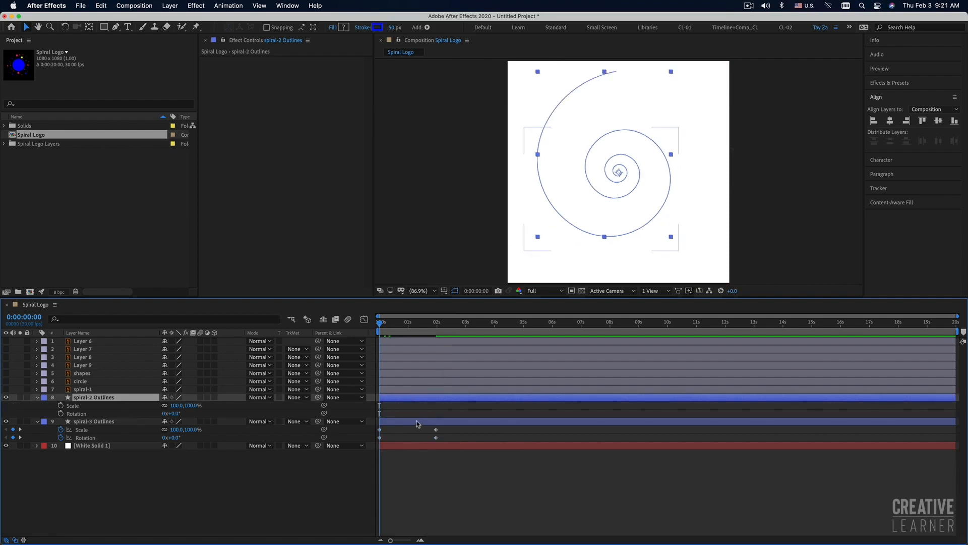
{"action": "key", "text": "super+v"}
Step: Preview both spirals with the copied Scale and Rotation keyframes from the first frame, leaving no layer selected
{"action": "key", "text": "space"}
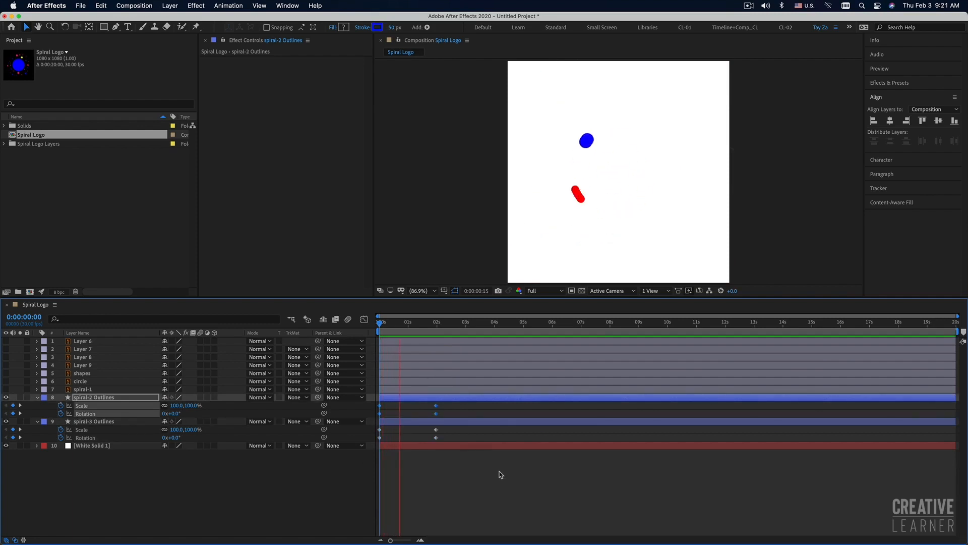
{"action": "key", "text": "space"}
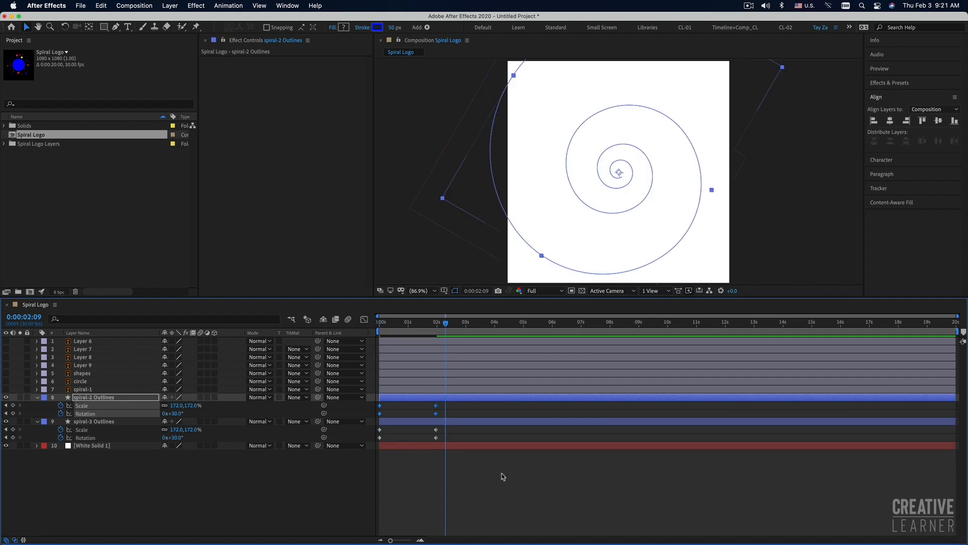
{"action": "left_click", "coordinate": [500, 471]}
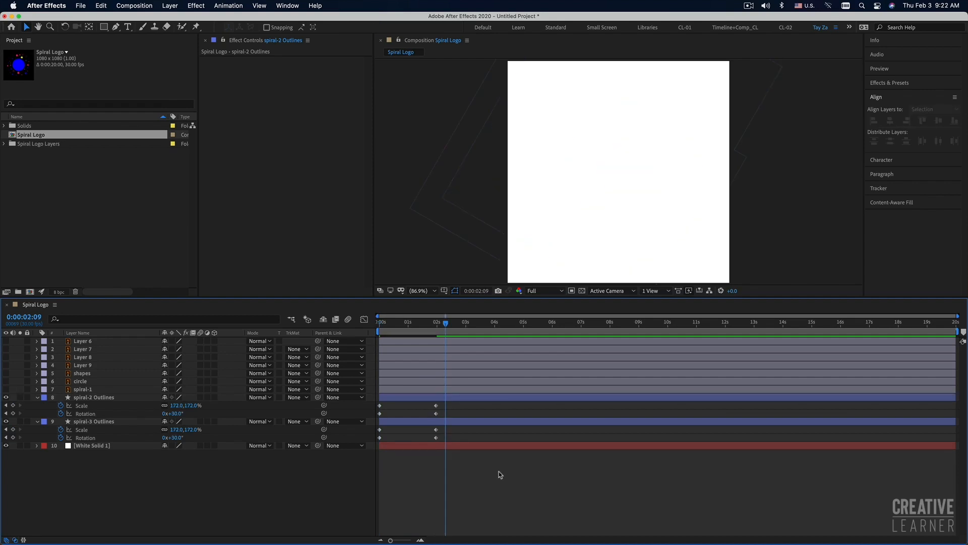
Step: Collapse the spiral-2 and spiral-3 Outlines properties and set the Stroke 1 width of spiral-3 Outlines to 50
{"action": "left_click", "coordinate": [37, 397]}
{"action": "left_click", "coordinate": [38, 405]}
{"action": "left_click", "coordinate": [77, 391]}
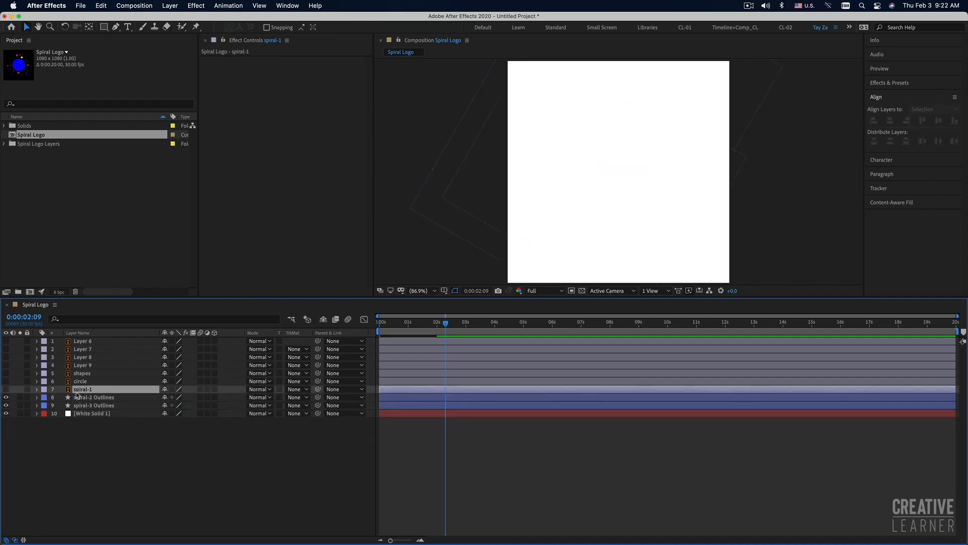
{"action": "left_click", "coordinate": [92, 405]}
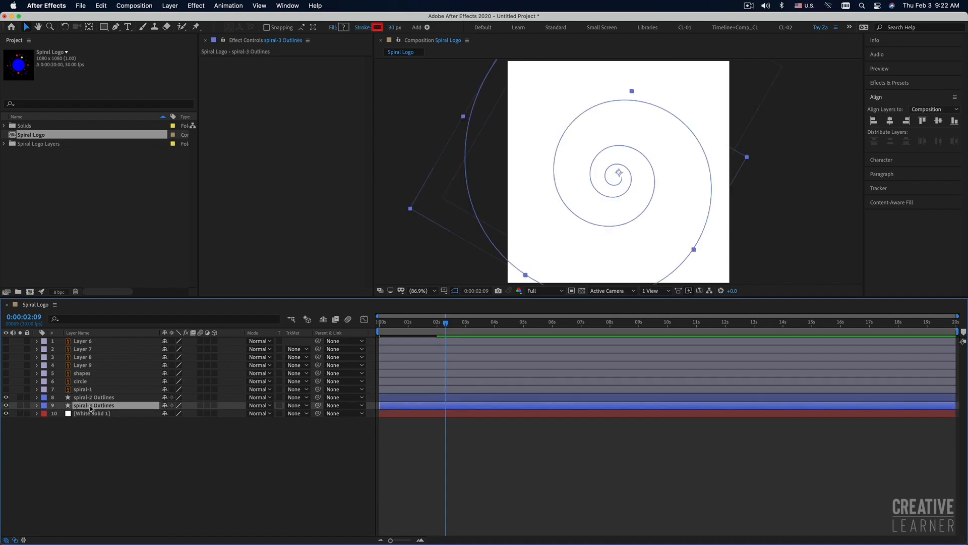
{"action": "left_click", "coordinate": [37, 406]}
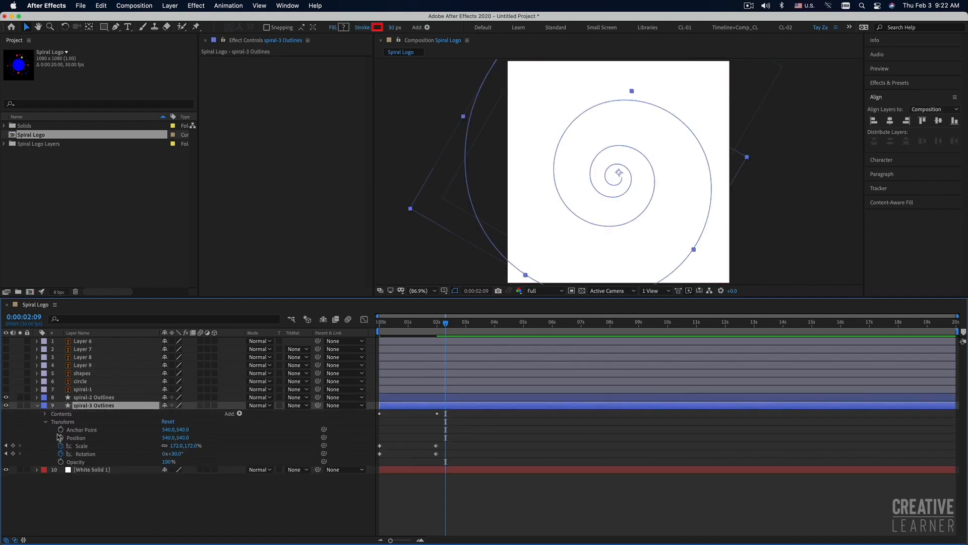
{"action": "left_click", "coordinate": [45, 414]}
{"action": "left_click", "coordinate": [53, 422]}
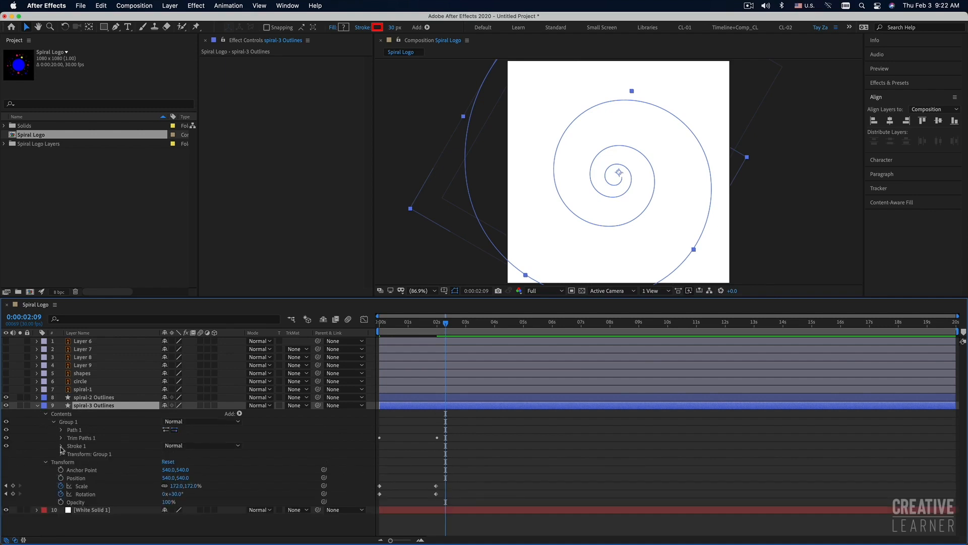
{"action": "left_click", "coordinate": [61, 446]}
{"action": "left_click", "coordinate": [166, 478]}
{"action": "type", "text": "50"}
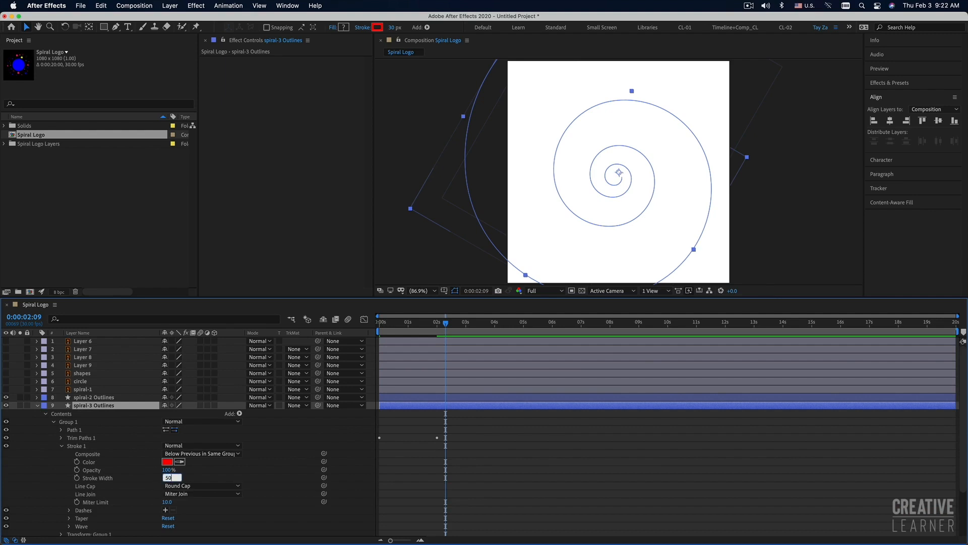
{"action": "key", "text": "Return"}
Step: Preview the animation from the first frame with the thicker red spiral-3 stroke
{"action": "key", "text": "Home"}
{"action": "key", "text": "space"}
{"action": "key", "text": "space"}
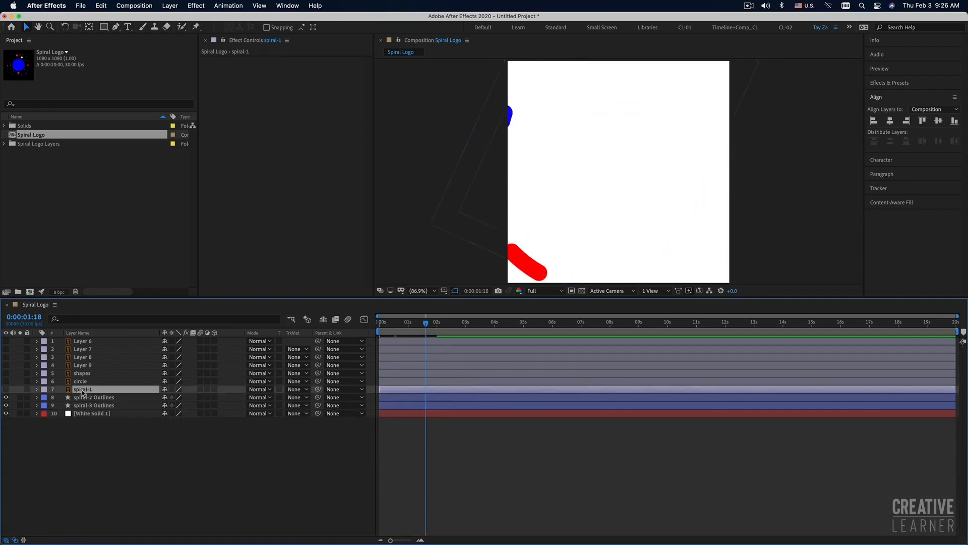
Step: Show the spiral-1 layer, create a shape layer from its vector artwork and delete the original spiral-1 layer
{"action": "left_click", "coordinate": [6, 389]}
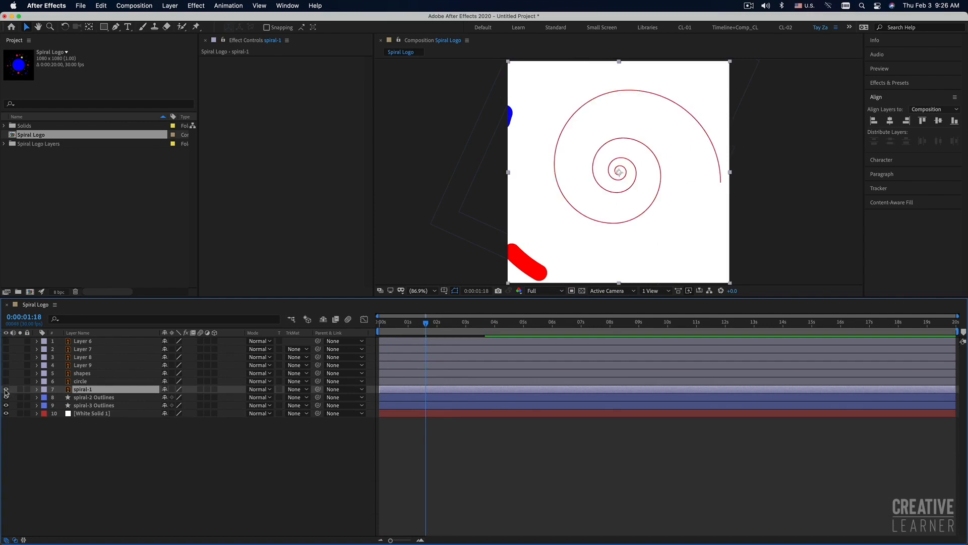
{"action": "right_click", "coordinate": [116, 393]}
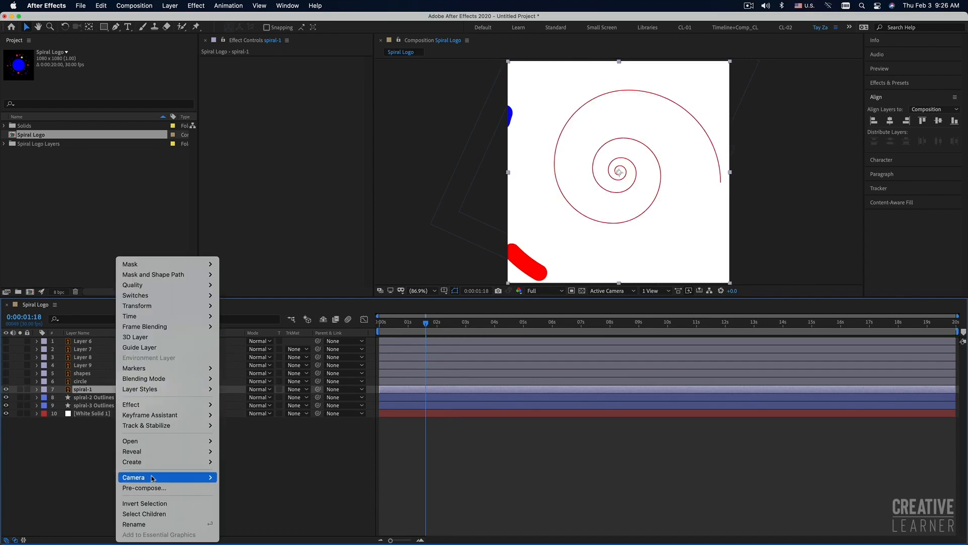
{"action": "mouse_move", "coordinate": [150, 462]}
{"action": "left_click", "coordinate": [258, 493]}
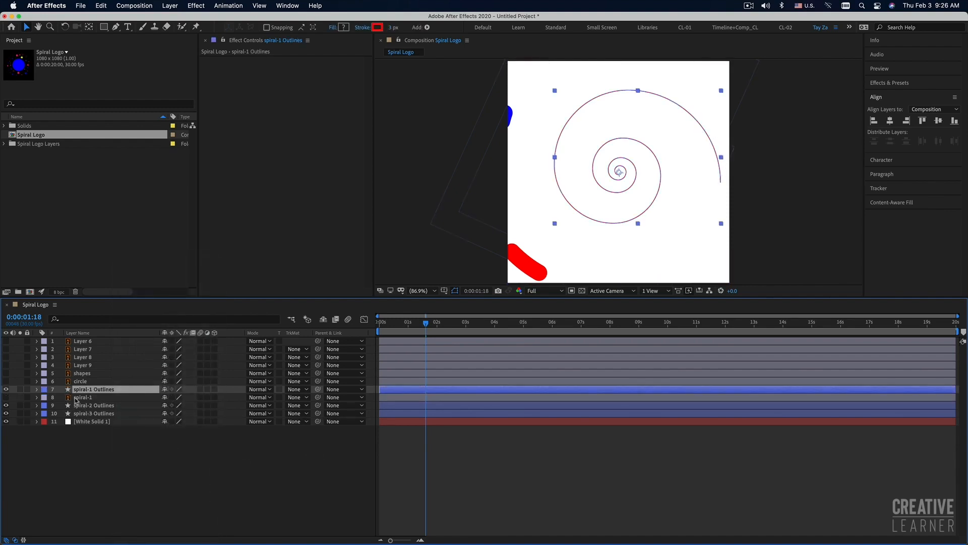
{"action": "left_click", "coordinate": [84, 398]}
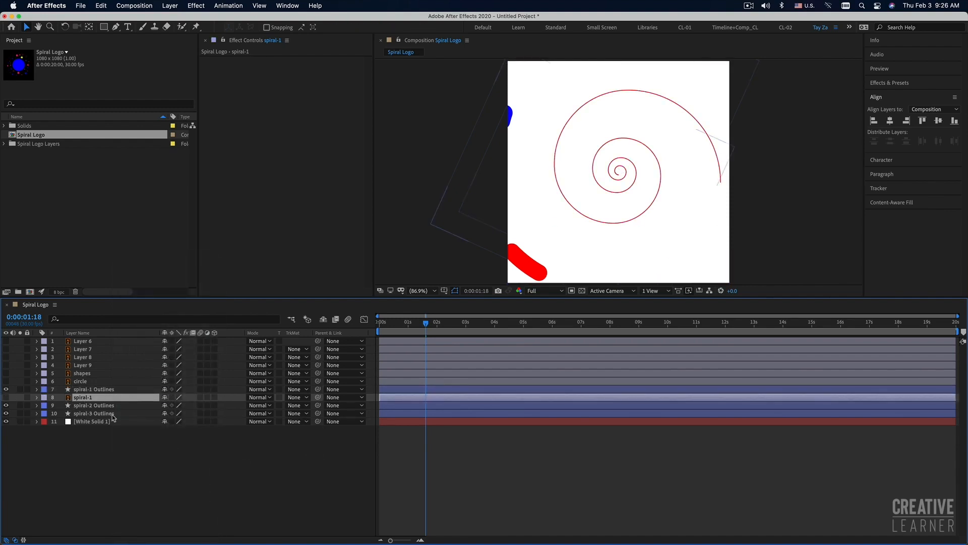
{"action": "key", "text": "Delete"}
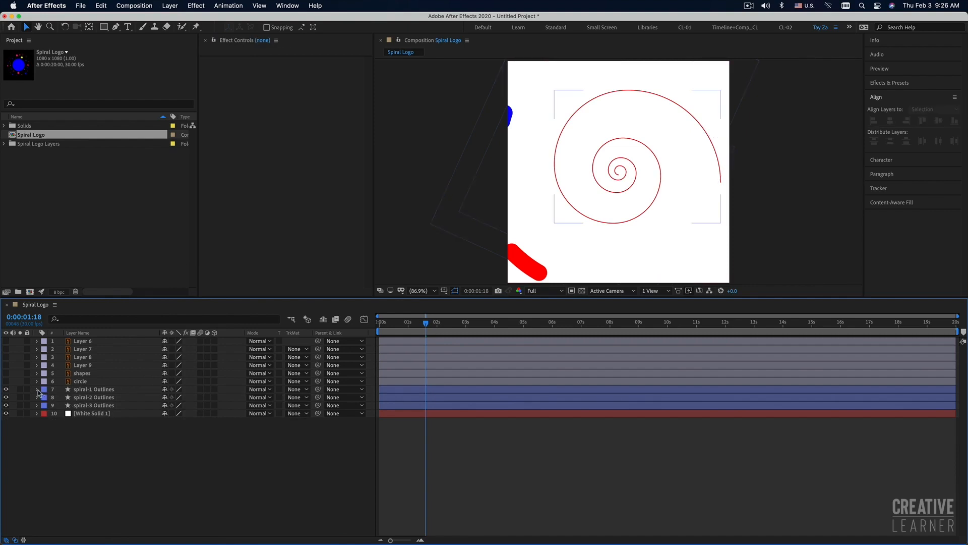
Step: Add Trim Paths to Group 1 of spiral-1 Outlines and expand its properties
{"action": "left_click", "coordinate": [37, 389]}
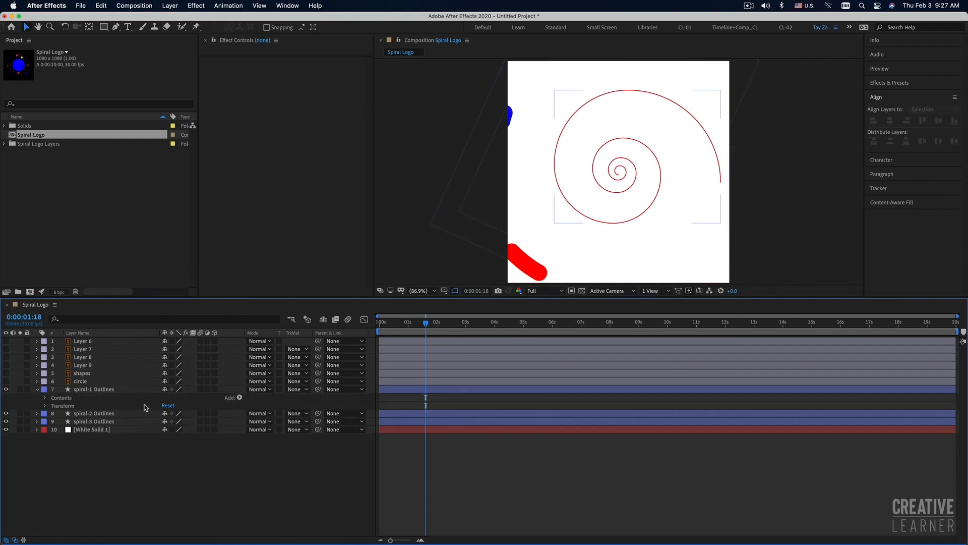
{"action": "left_click", "coordinate": [45, 398]}
{"action": "left_click", "coordinate": [70, 405]}
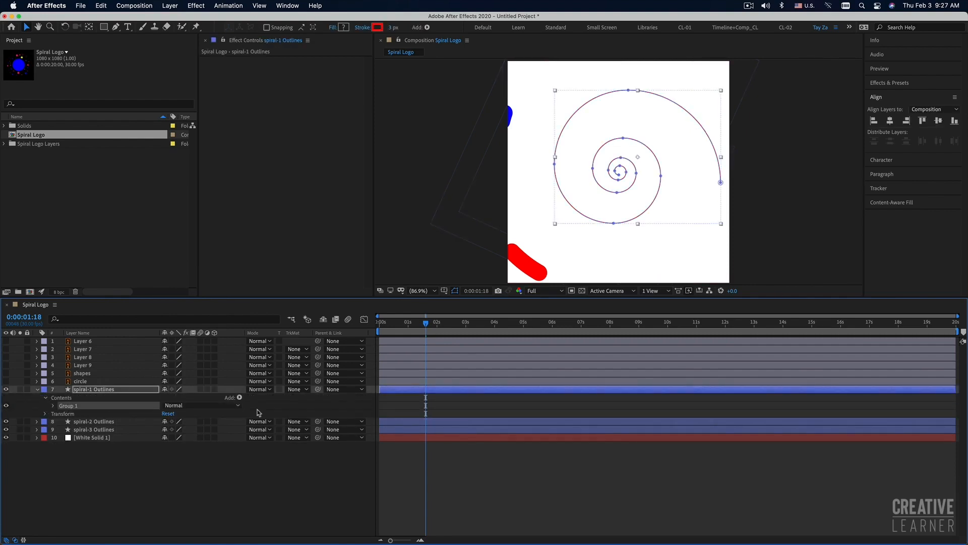
{"action": "left_click", "coordinate": [240, 398]}
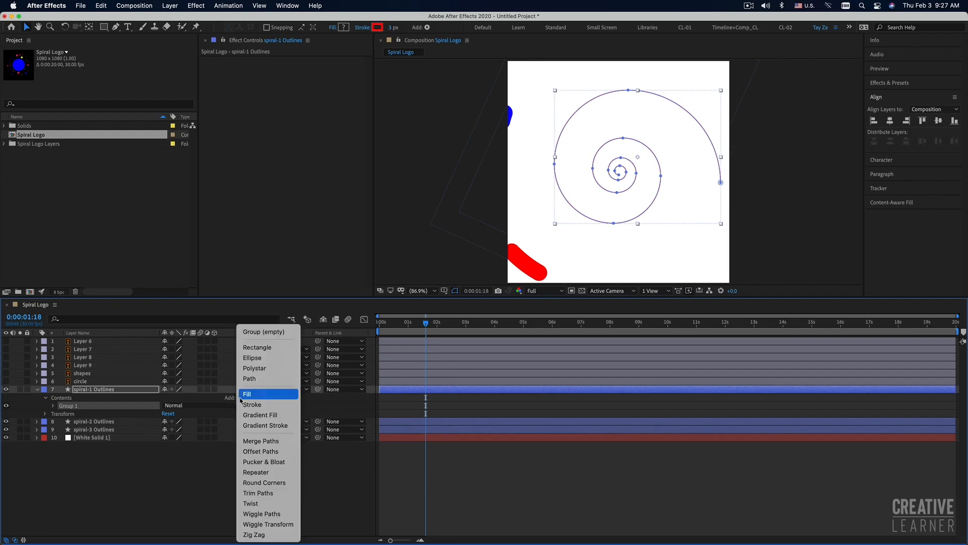
{"action": "left_click", "coordinate": [262, 491]}
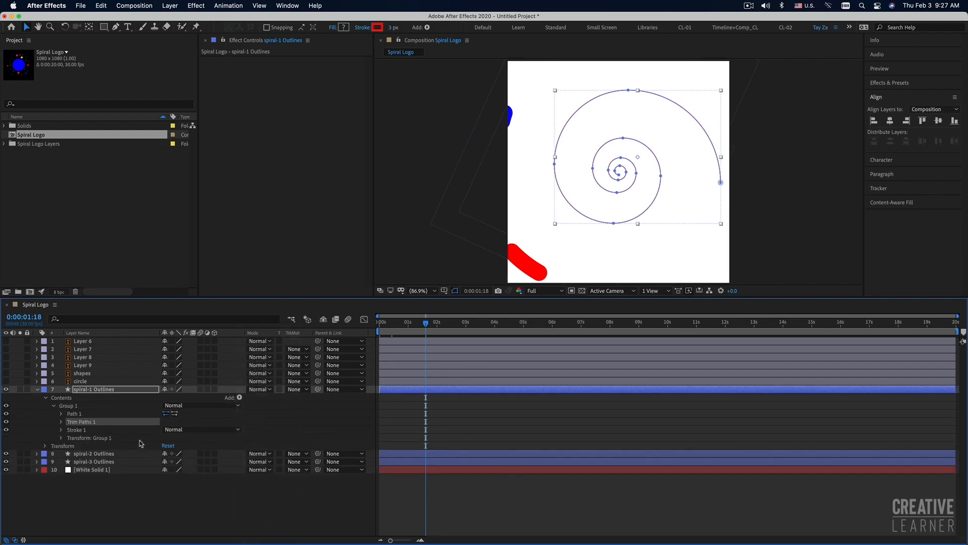
{"action": "left_click", "coordinate": [61, 422]}
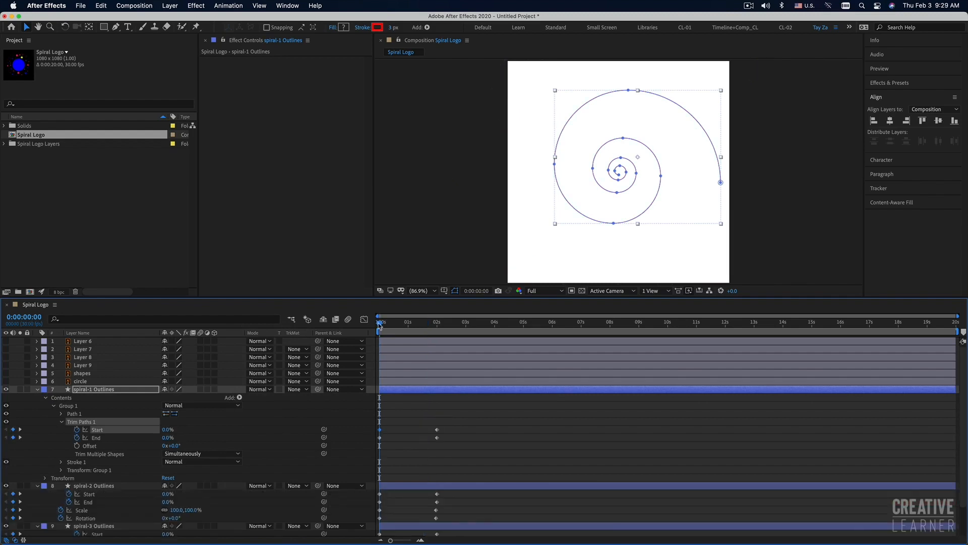
Step: Preview the trimmed spiral-1 line together with the spiral-2 and spiral-3 strokes, replaying from the first frame
{"action": "mouse_move", "coordinate": [380, 326]}
{"action": "left_mouse_down"}
{"action": "mouse_move", "coordinate": [404, 327]}
{"action": "mouse_move", "coordinate": [379, 326]}
{"action": "left_mouse_up"}
{"action": "key", "text": "space"}
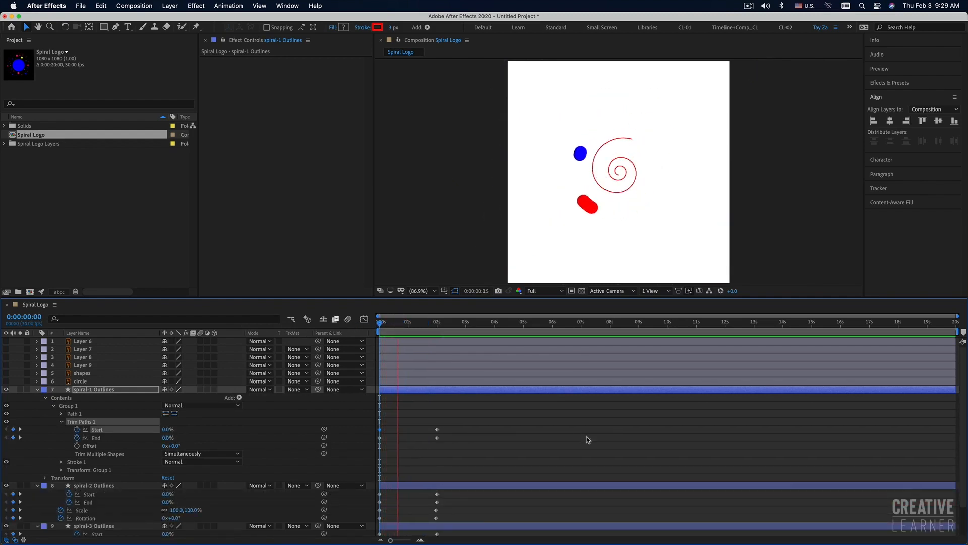
{"action": "key", "text": "space"}
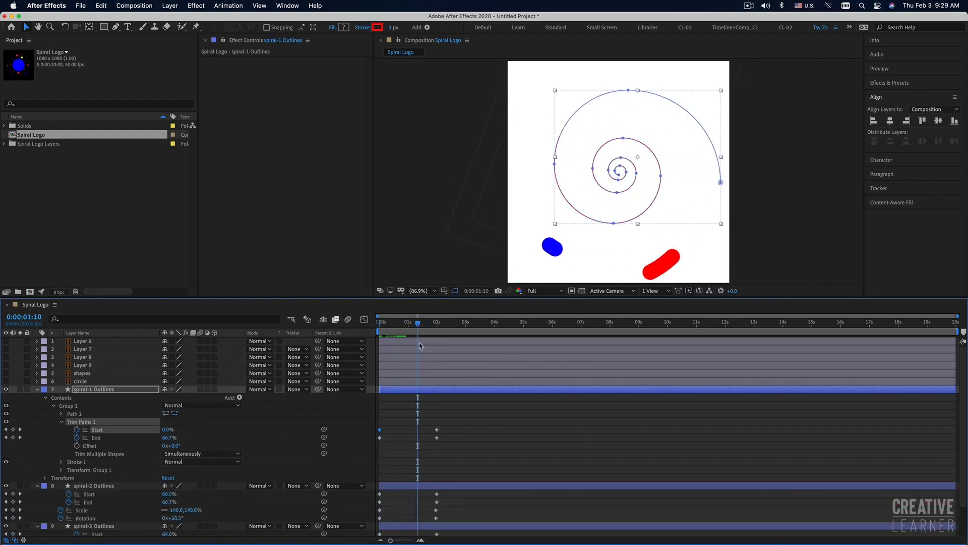
{"action": "left_click", "coordinate": [444, 415]}
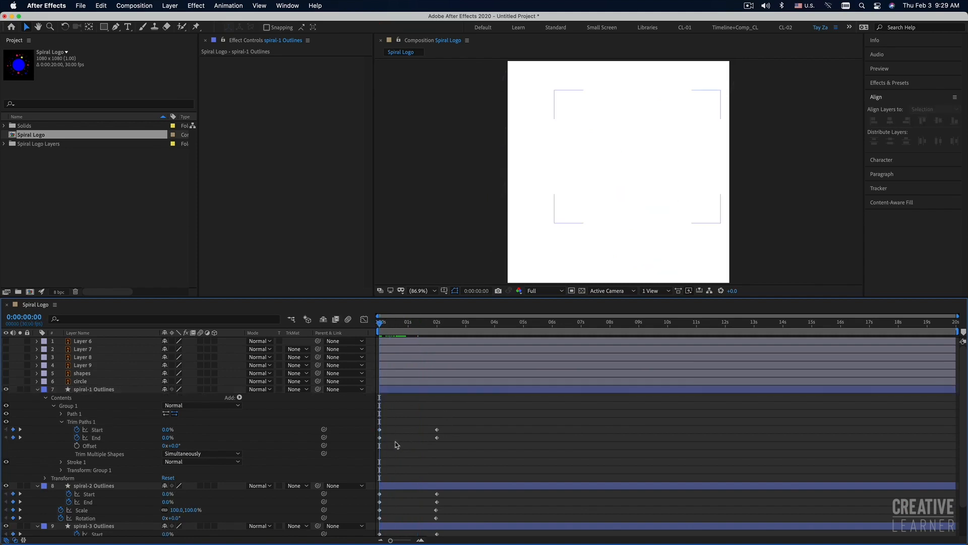
{"action": "key", "text": "space"}
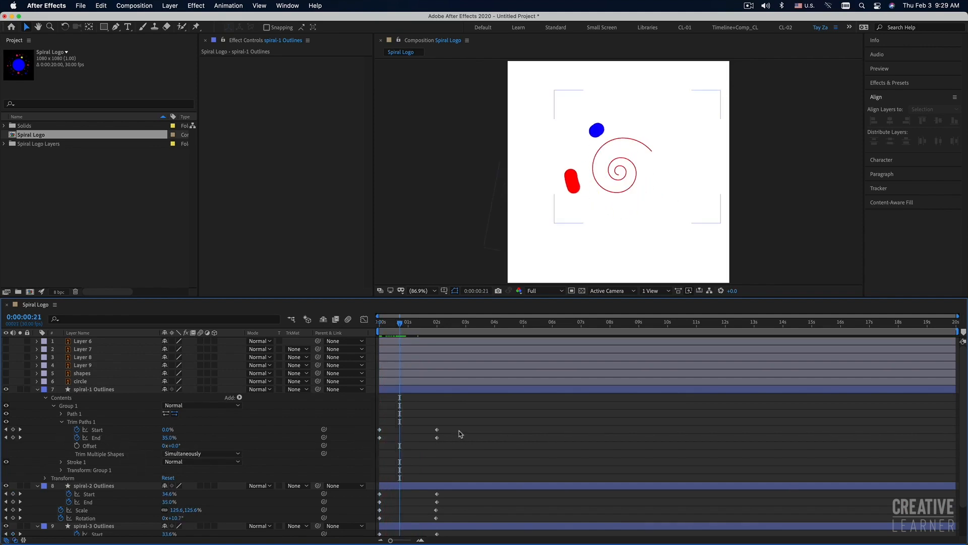
{"action": "left_click_drag", "start_coordinate": [389, 325], "coordinate": [339, 325]}
{"action": "key", "text": "space"}
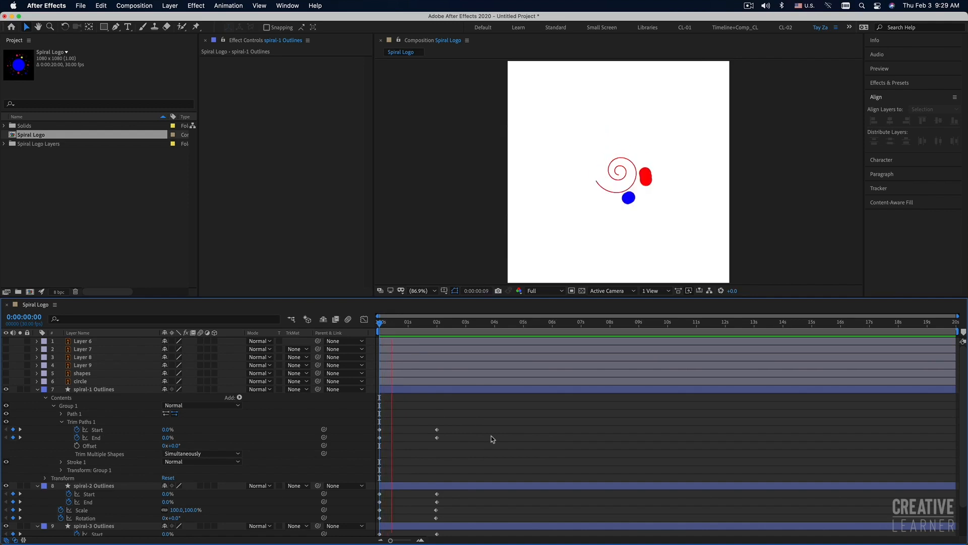
{"action": "key", "text": "space"}
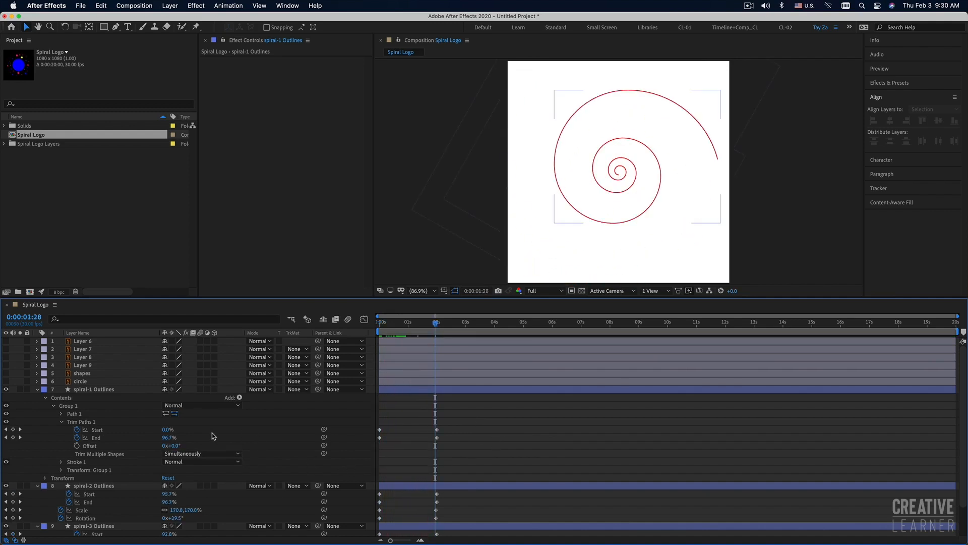
Step: Expand Stroke 1 of spiral-1 Outlines and open its stroke color for editing
{"action": "left_click", "coordinate": [61, 462]}
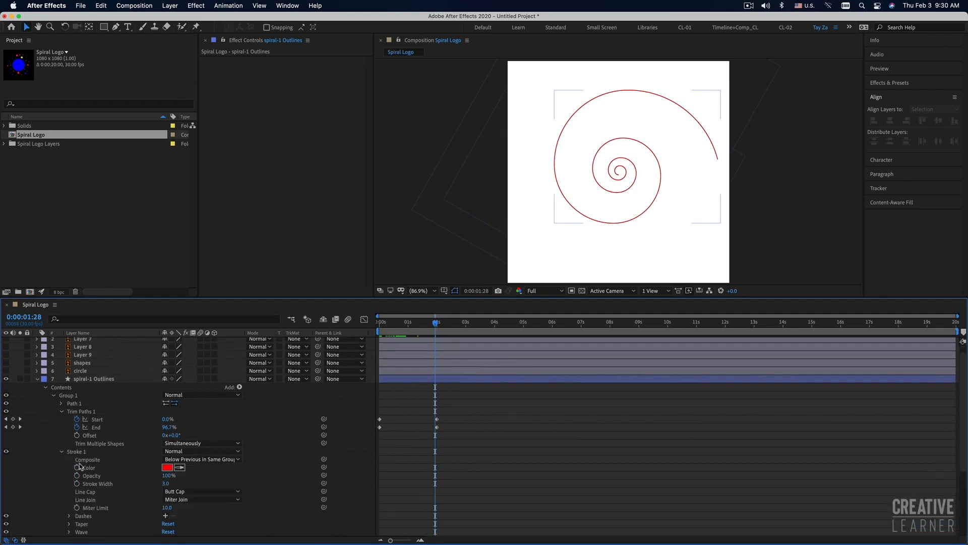
{"action": "scroll", "coordinate": [126, 454], "scroll_direction": "down", "scroll_amount": 2}
{"action": "left_click", "coordinate": [167, 435]}
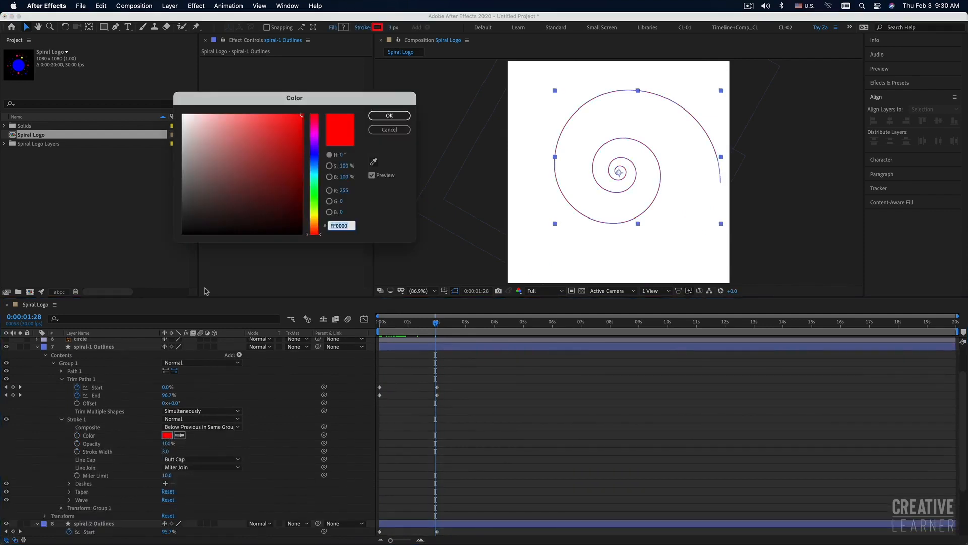
Step: Change the stroke color of the spiral-1 Outlines layer to purple
{"action": "left_click", "coordinate": [316, 132]}
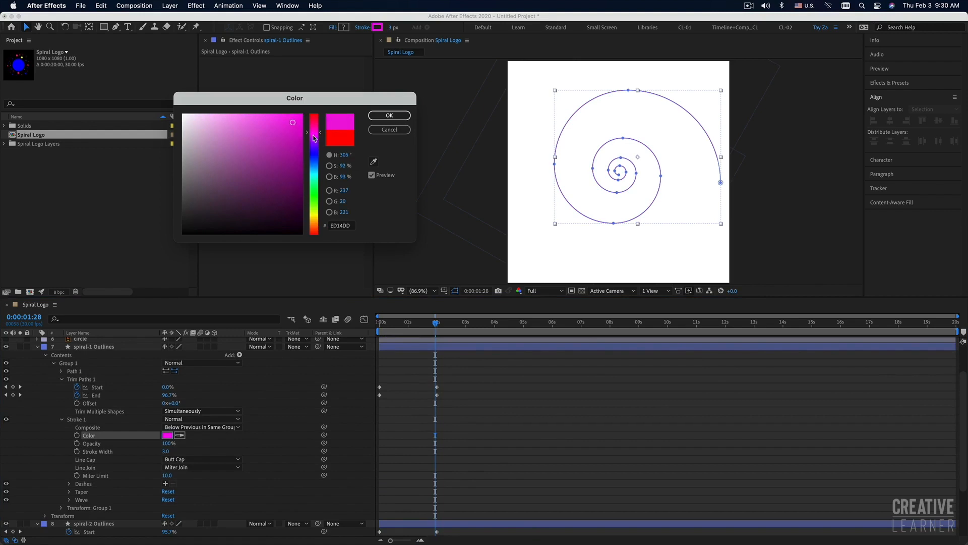
{"action": "left_click", "coordinate": [314, 140]}
{"action": "left_click", "coordinate": [288, 122]}
{"action": "left_click", "coordinate": [369, 116]}
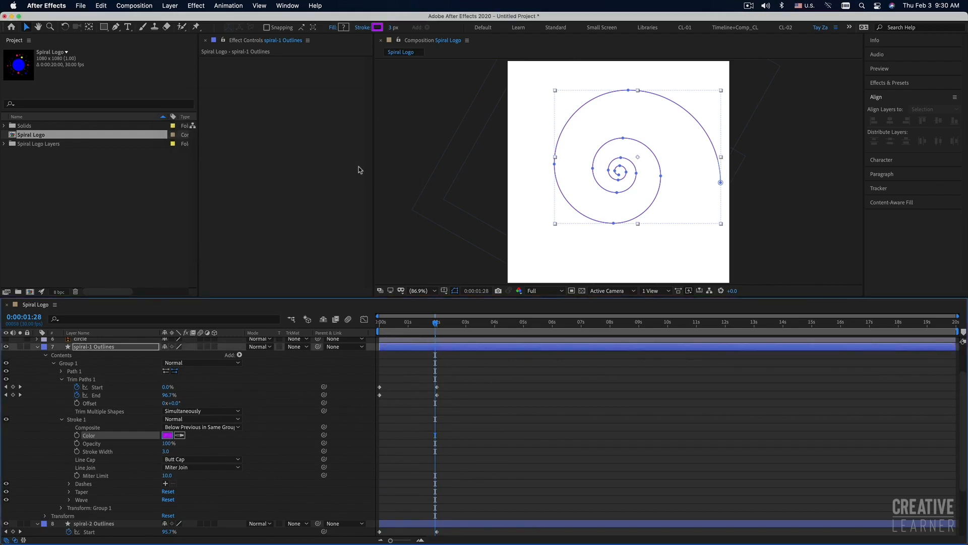
Step: Set the spiral-1 stroke width to 50 with a Round Cap line cap and preview the animation
{"action": "left_click", "coordinate": [167, 451]}
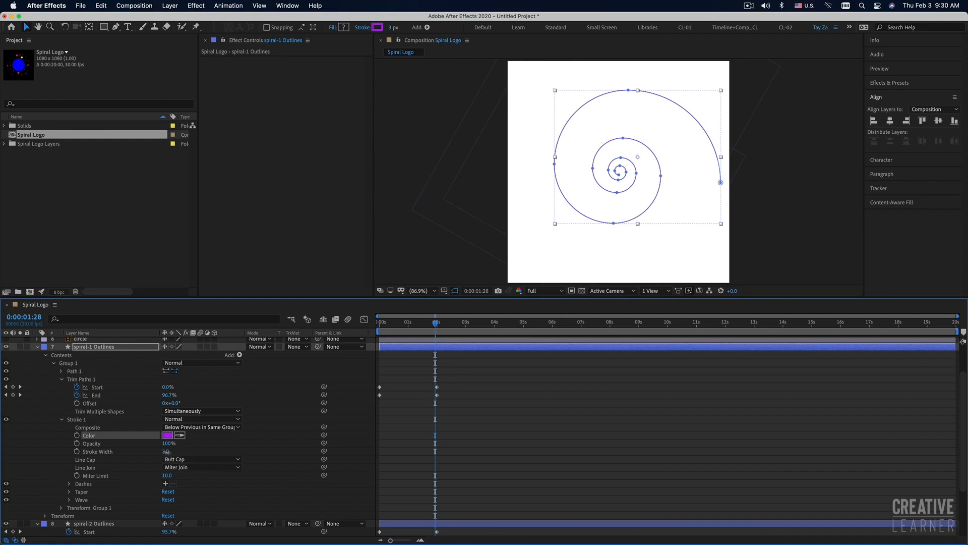
{"action": "type", "text": "50"}
{"action": "key", "text": "Return"}
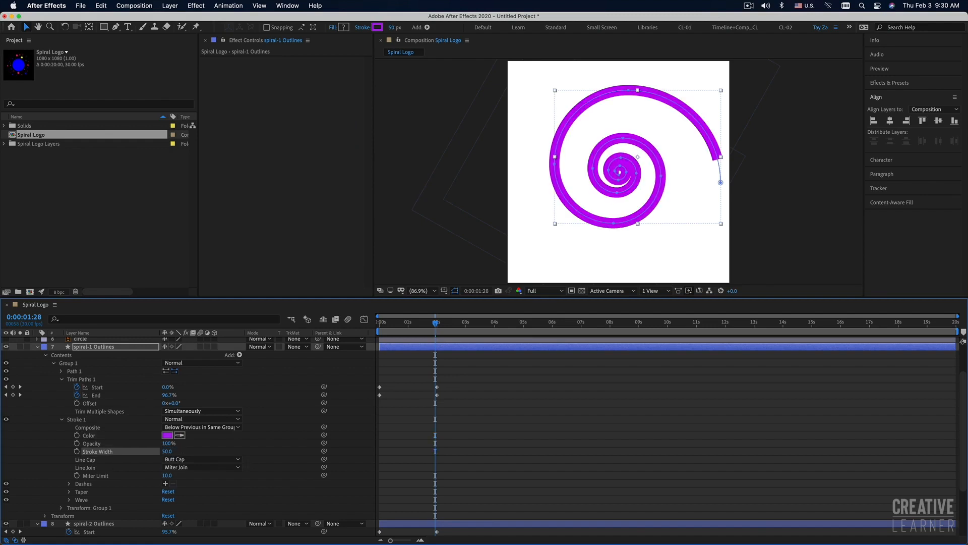
{"action": "left_click", "coordinate": [192, 459]}
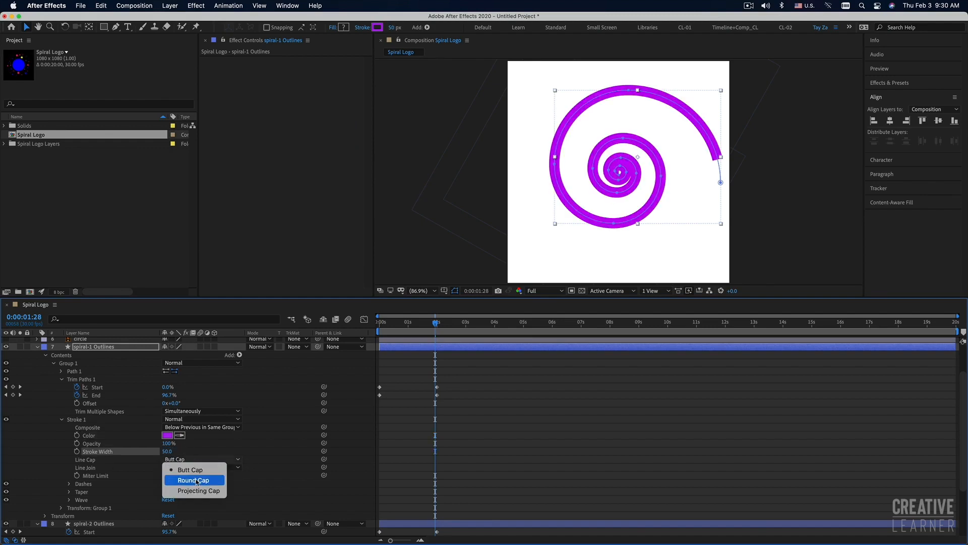
{"action": "left_click", "coordinate": [200, 477]}
{"action": "left_click_drag", "start_coordinate": [402, 325], "coordinate": [374, 327]}
{"action": "key", "text": "space"}
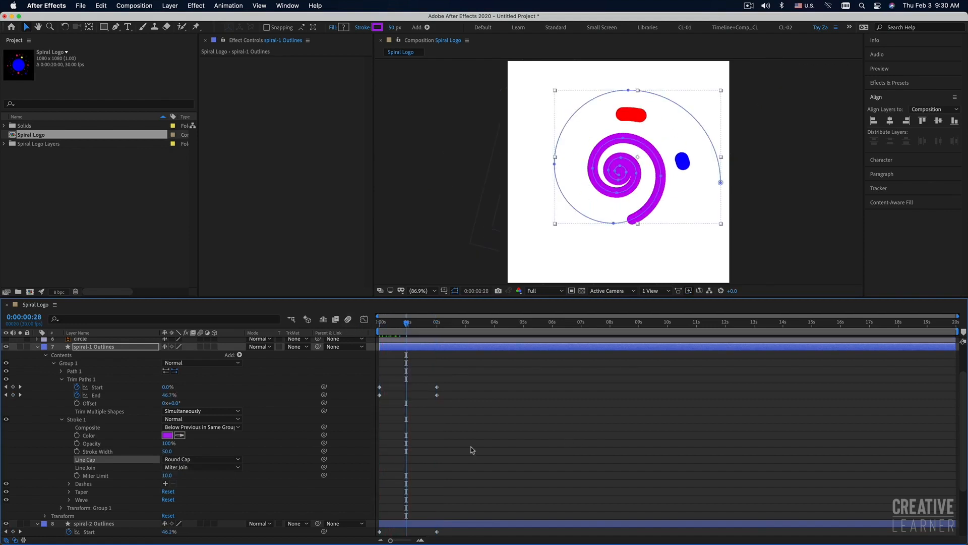
Step: Try raising spiral-1's Trim Paths Start to 11% at the first frame, restore it to 0%, and play the animation
{"action": "mouse_move", "coordinate": [406, 325]}
{"action": "left_mouse_down"}
{"action": "mouse_move", "coordinate": [338, 330]}
{"action": "mouse_move", "coordinate": [391, 325]}
{"action": "mouse_move", "coordinate": [376, 327]}
{"action": "left_mouse_up"}
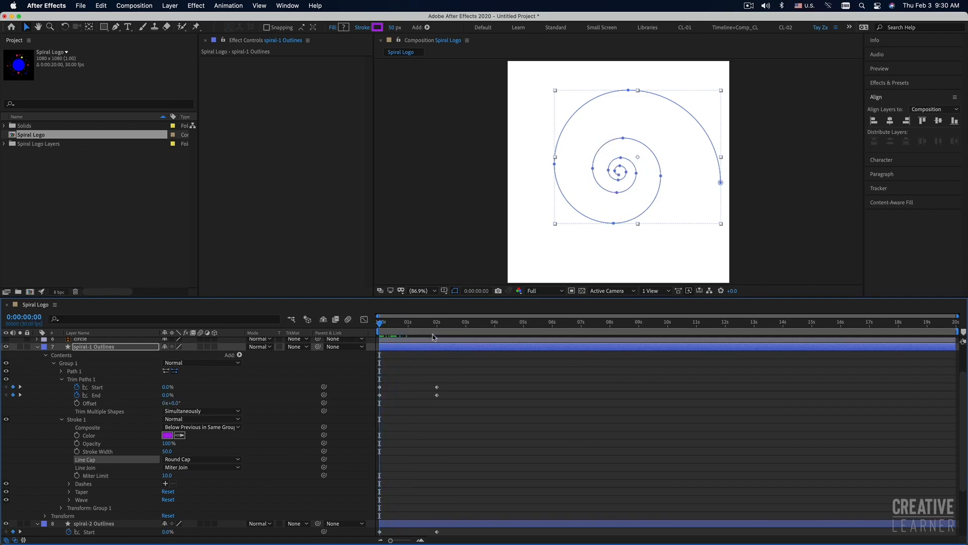
{"action": "left_click", "coordinate": [379, 395]}
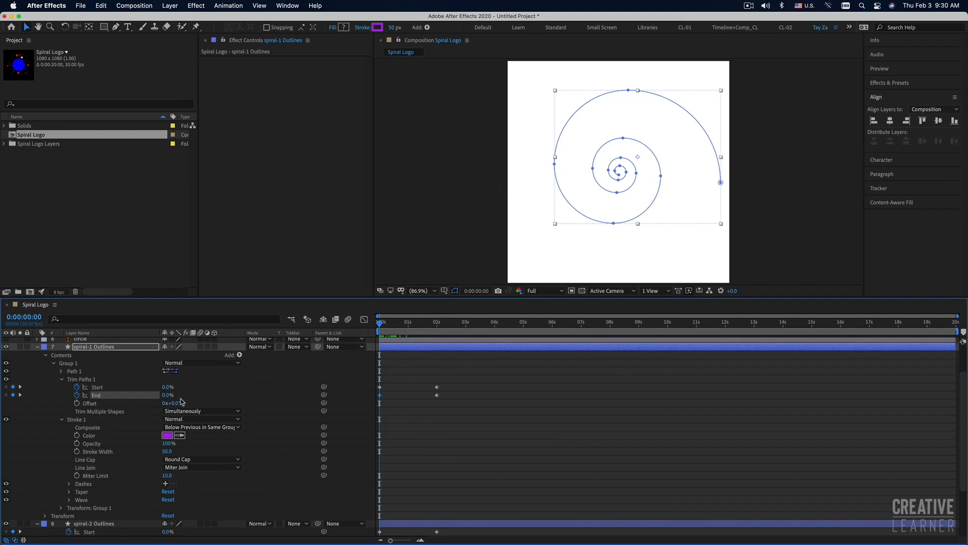
{"action": "left_click_drag", "start_coordinate": [168, 387], "coordinate": [173, 387]}
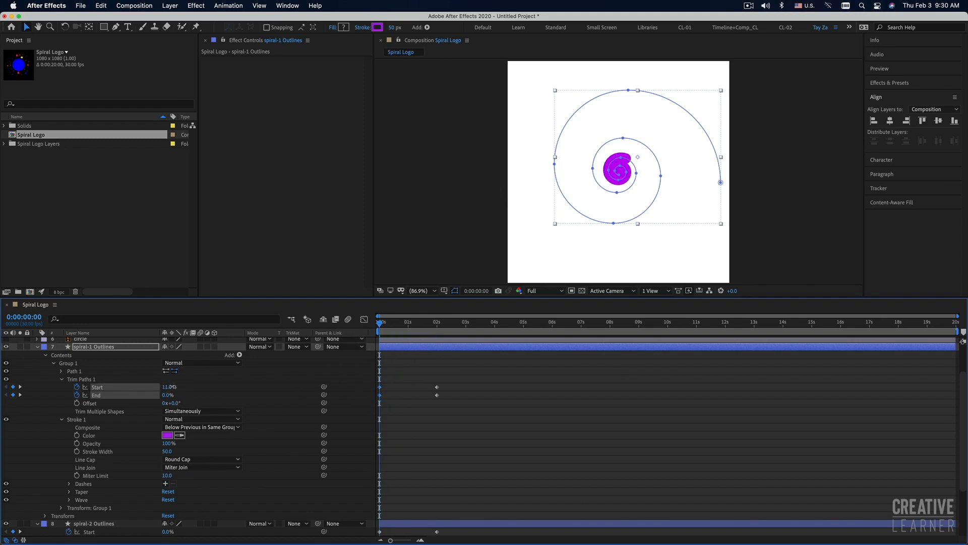
{"action": "left_click_drag", "start_coordinate": [379, 322], "coordinate": [379, 327]}
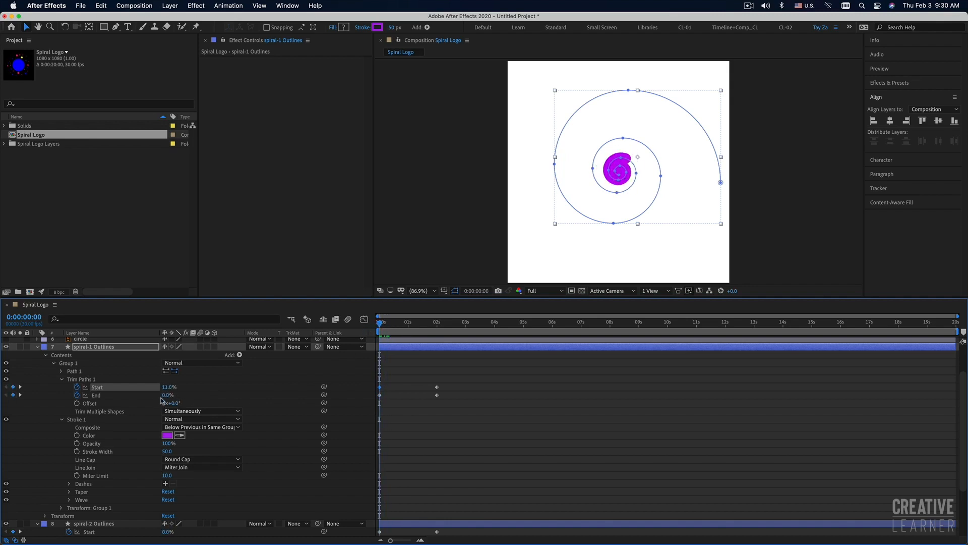
{"action": "left_click_drag", "start_coordinate": [167, 387], "coordinate": [112, 388]}
{"action": "key", "text": "space"}
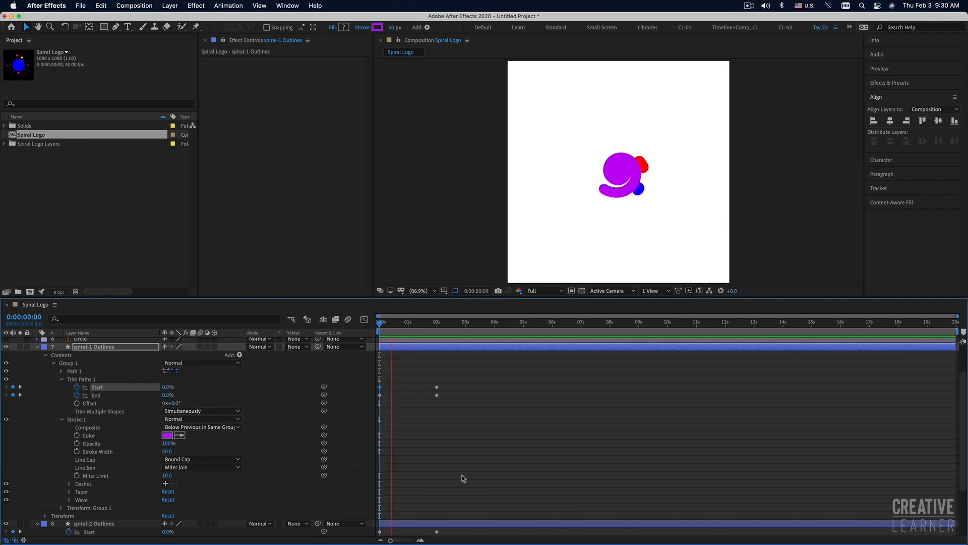
{"action": "key", "text": "space"}
Step: Set spiral-1's Trim Paths Start to 98% at the 2-second keyframe and preview the short moving stroke
{"action": "left_click_drag", "start_coordinate": [403, 325], "coordinate": [437, 331]}
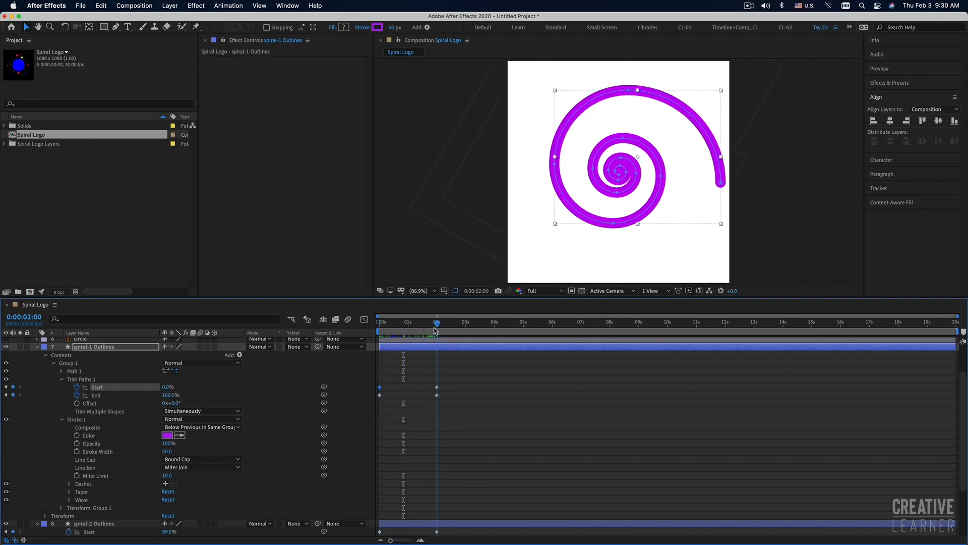
{"action": "left_click_drag", "start_coordinate": [171, 389], "coordinate": [215, 389]}
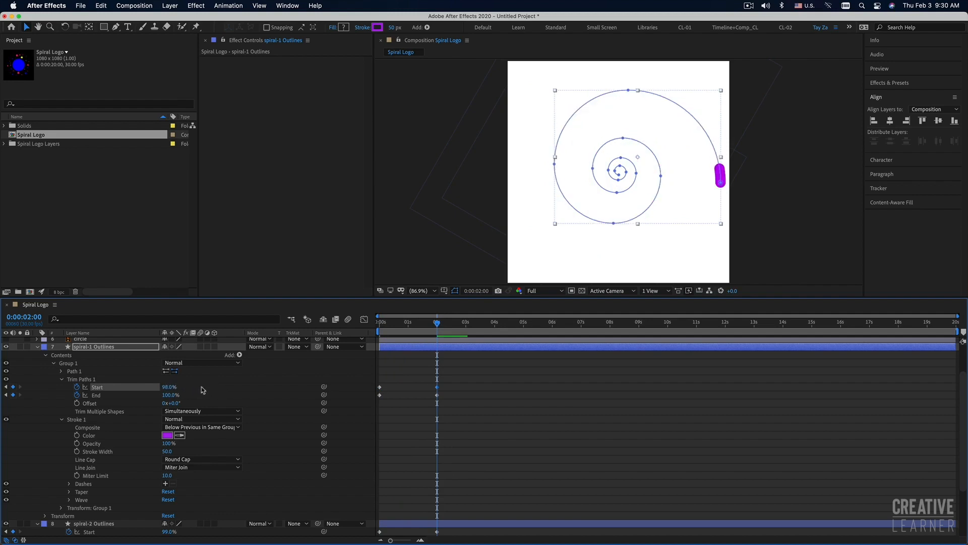
{"action": "left_click", "coordinate": [169, 388]}
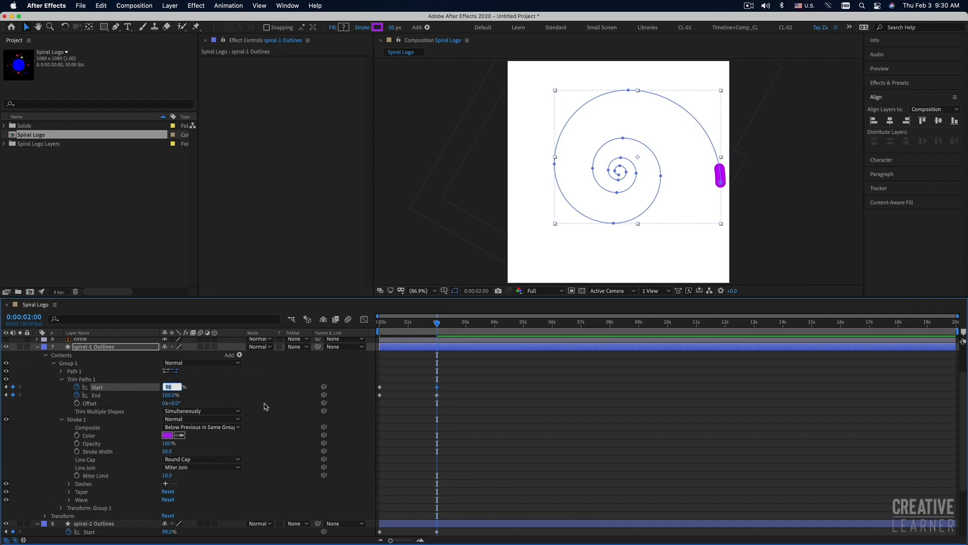
{"action": "type", "text": "9"}
{"action": "key", "text": "Return"}
{"action": "left_click_drag", "start_coordinate": [171, 387], "coordinate": [168, 387]}
{"action": "left_click_drag", "start_coordinate": [392, 323], "coordinate": [350, 324]}
{"action": "key", "text": "space"}
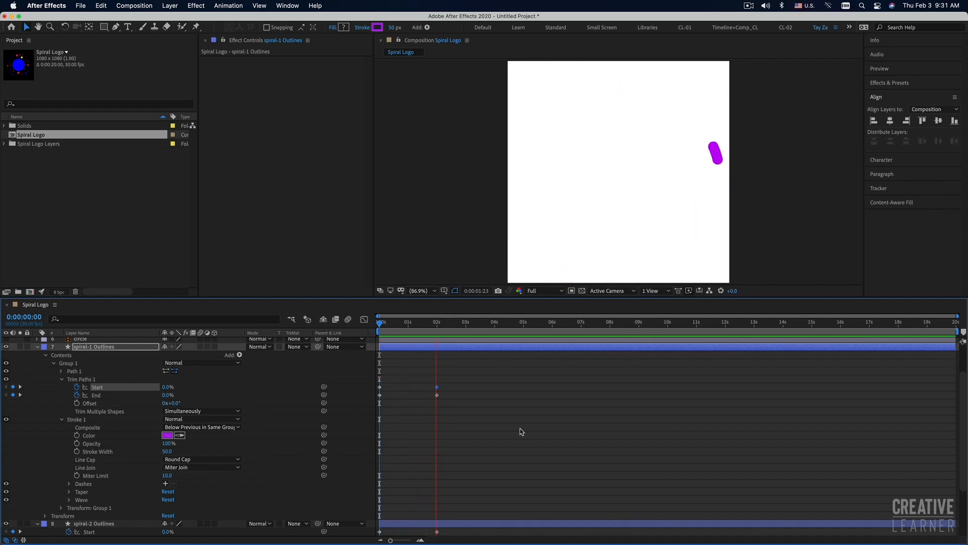
{"action": "key", "text": "space"}
Step: Try a different Trim Paths Start value for spiral-1 at 2 seconds, undo it, and replay the animation
{"action": "left_click_drag", "start_coordinate": [392, 333], "coordinate": [321, 348]}
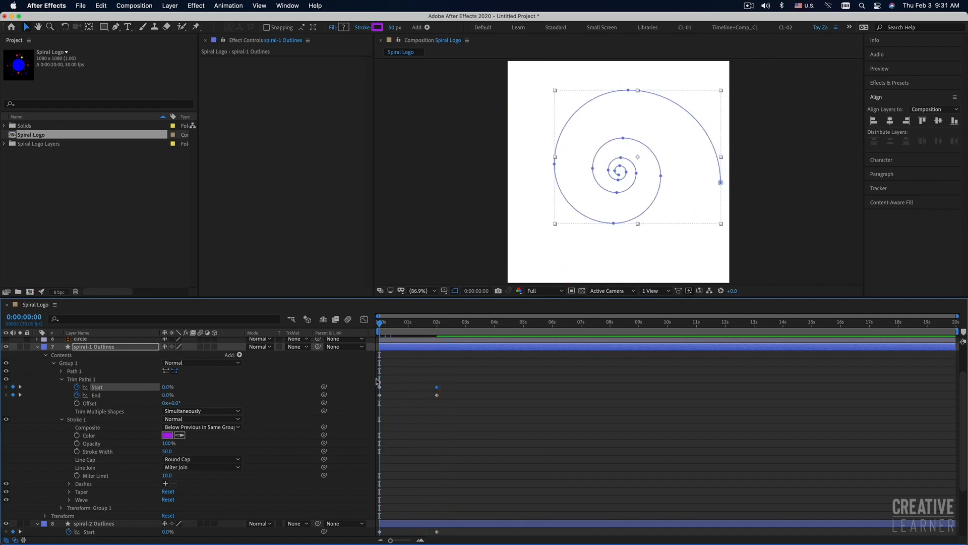
{"action": "left_click_drag", "start_coordinate": [442, 324], "coordinate": [437, 324]}
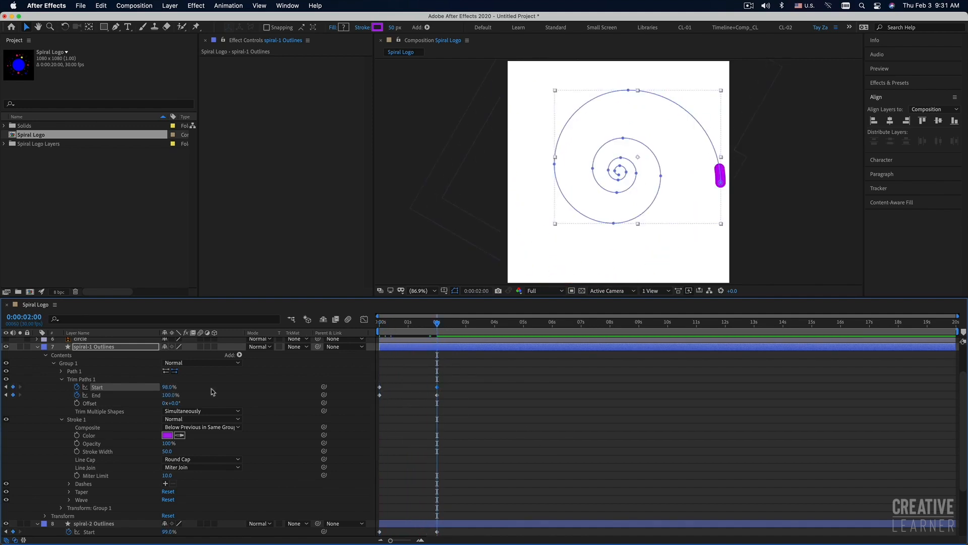
{"action": "left_click_drag", "start_coordinate": [169, 389], "coordinate": [216, 390]}
{"action": "key", "text": "super+z"}
{"action": "mouse_move", "coordinate": [397, 333]}
{"action": "left_mouse_down"}
{"action": "mouse_move", "coordinate": [437, 329]}
{"action": "mouse_move", "coordinate": [379, 331]}
{"action": "left_mouse_up"}
{"action": "key", "text": "space"}
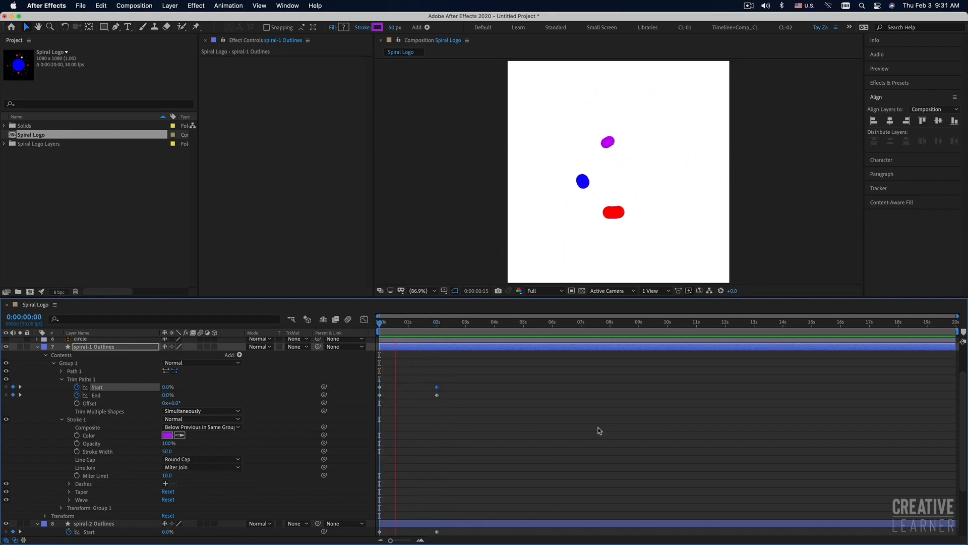
{"action": "key", "text": "space"}
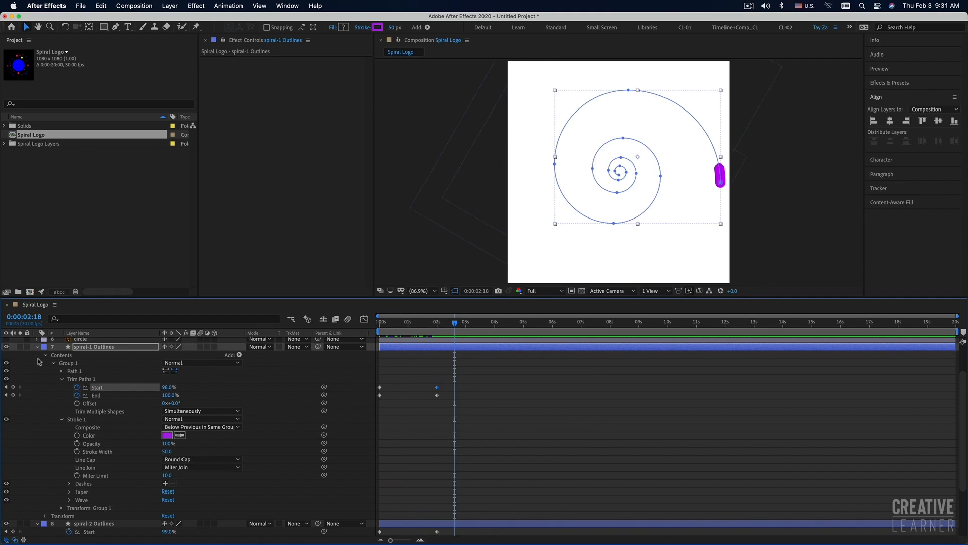
Step: Copy the Scale and Rotation keyframes from spiral-2 Outlines and paste them onto spiral-1 Outlines at the first frame
{"action": "left_click", "coordinate": [38, 347]}
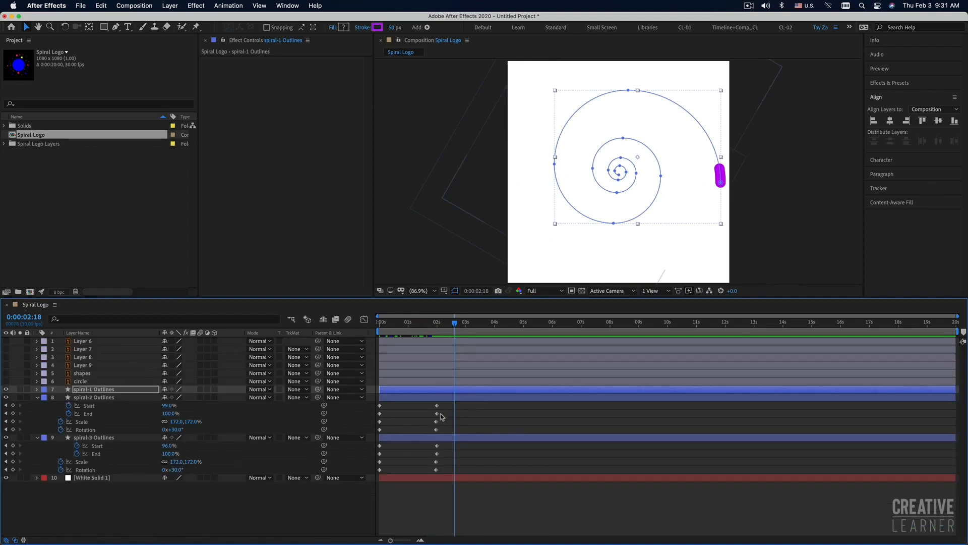
{"action": "left_click", "coordinate": [105, 423]}
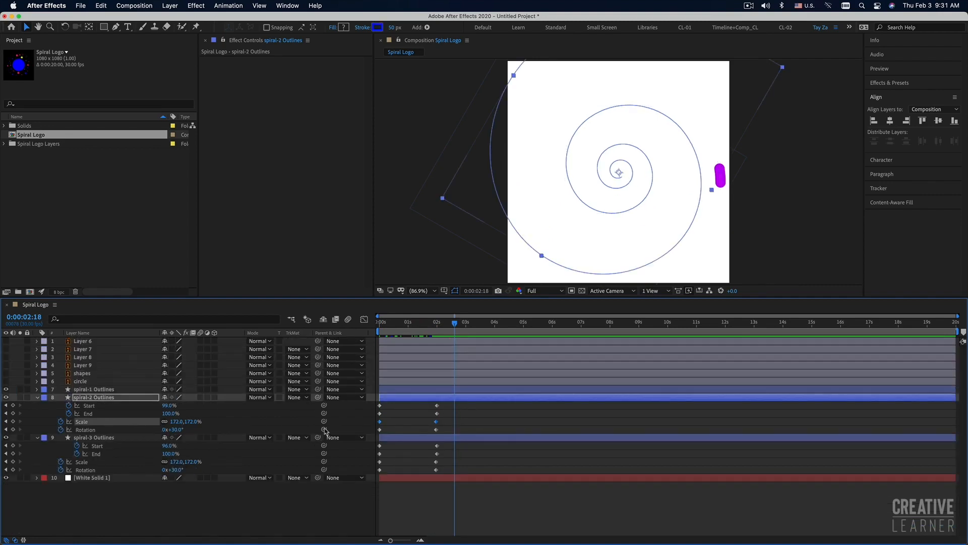
{"action": "left_click_drag", "start_coordinate": [449, 419], "coordinate": [364, 438]}
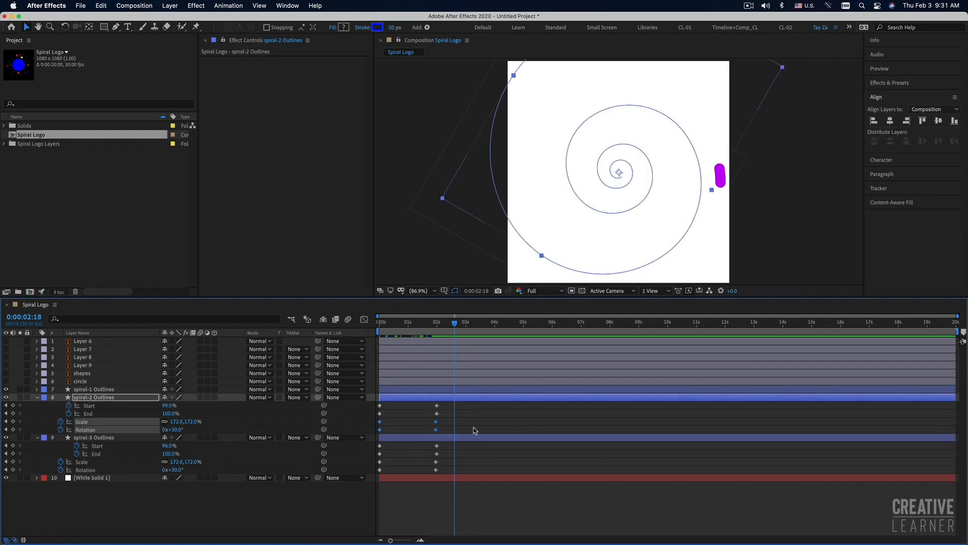
{"action": "left_click", "coordinate": [424, 391]}
{"action": "left_click_drag", "start_coordinate": [388, 333], "coordinate": [355, 330]}
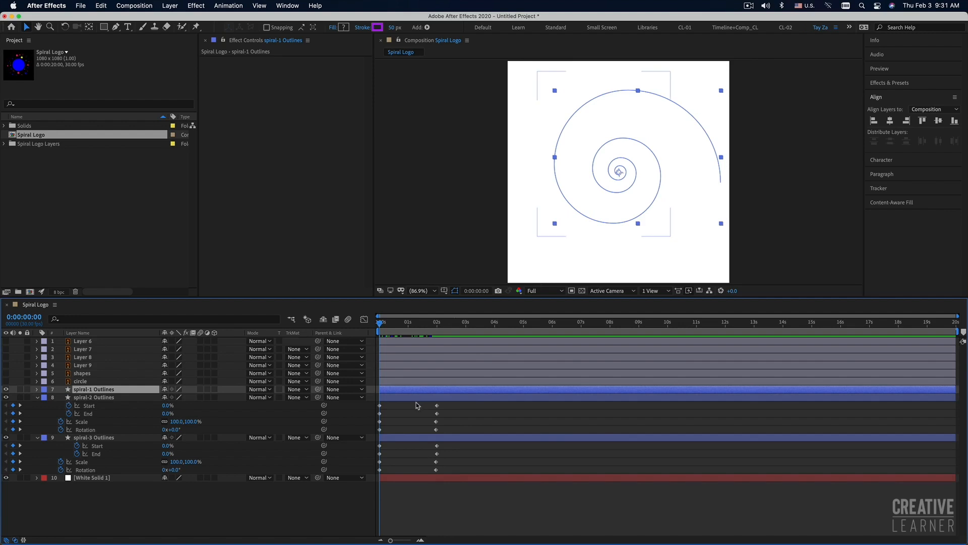
{"action": "key", "text": "Return"}
{"action": "key", "text": "u"}
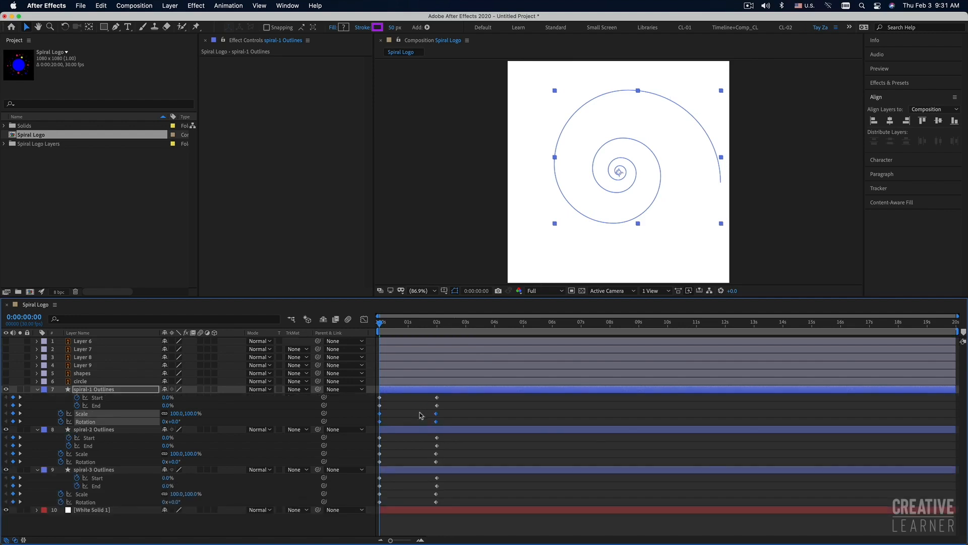
Step: Play the composition repeatedly from the start to review the motion of all three spiral strokes
{"action": "key", "text": "space"}
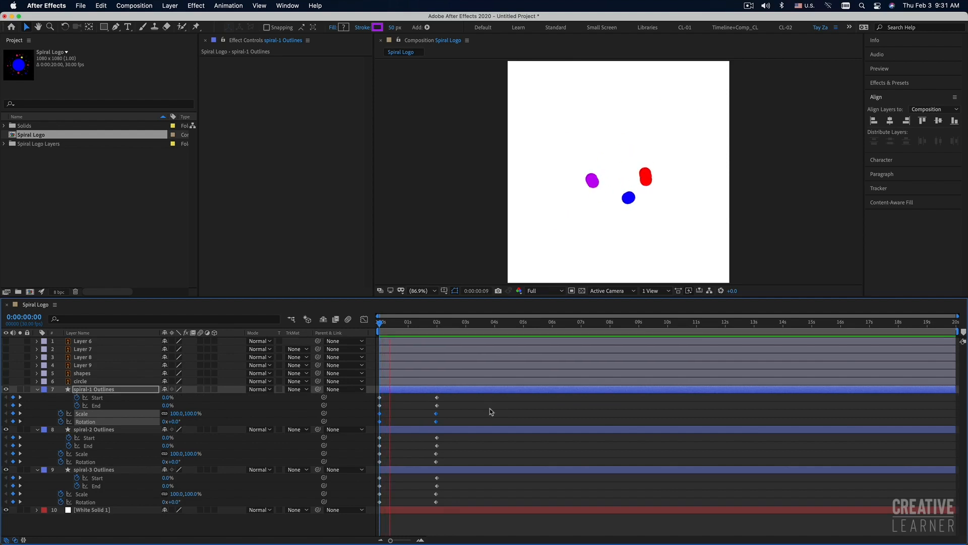
{"action": "key", "text": "space"}
{"action": "key", "text": "Home"}
{"action": "key", "text": "space"}
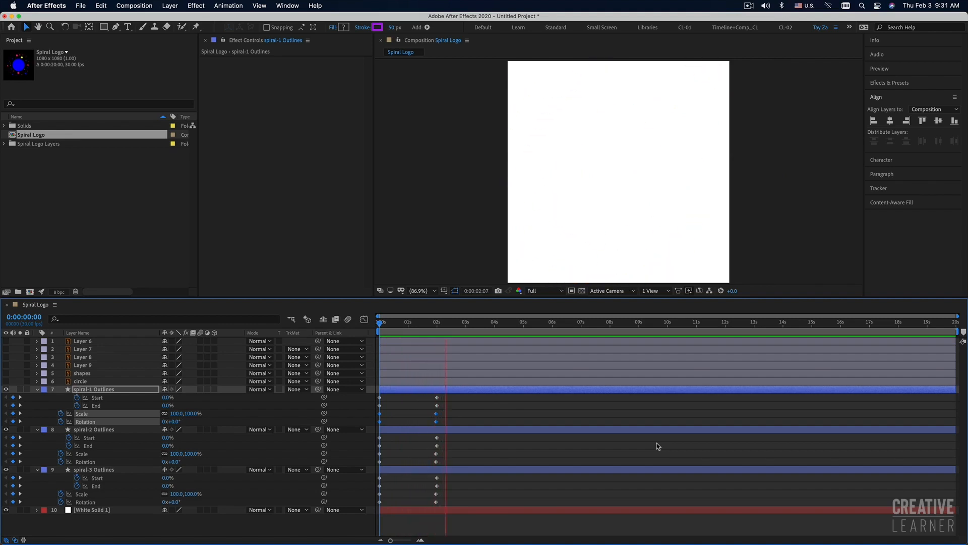
{"action": "key", "text": "space"}
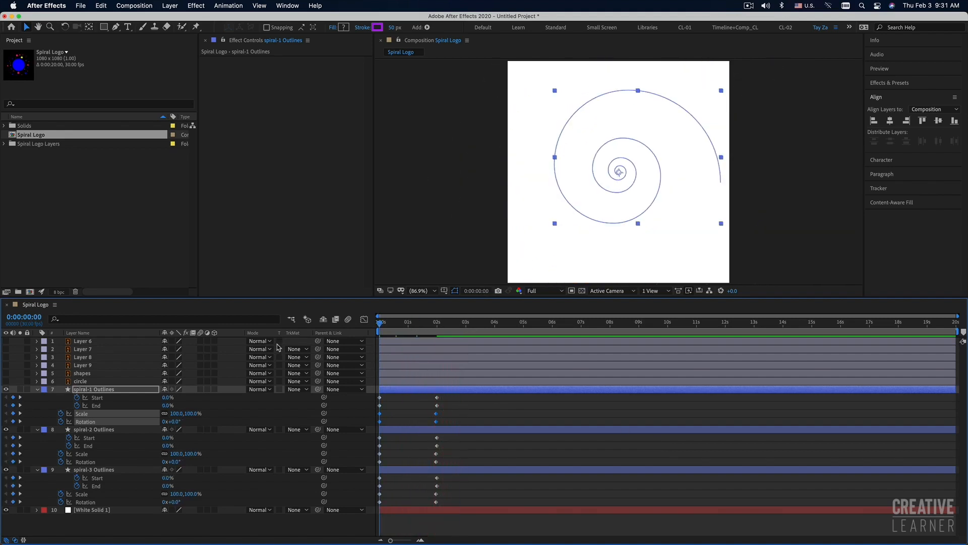
{"action": "key", "text": "space"}
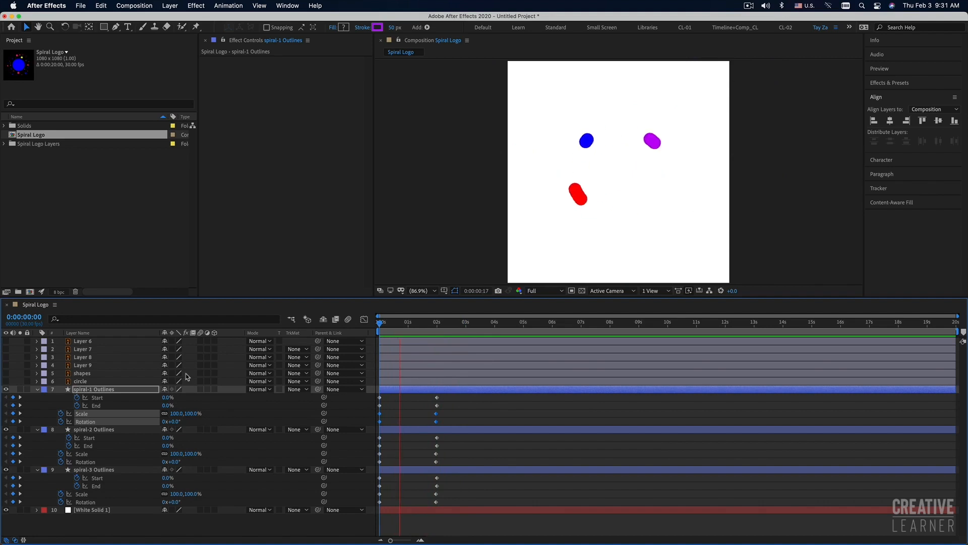
{"action": "key", "text": "space"}
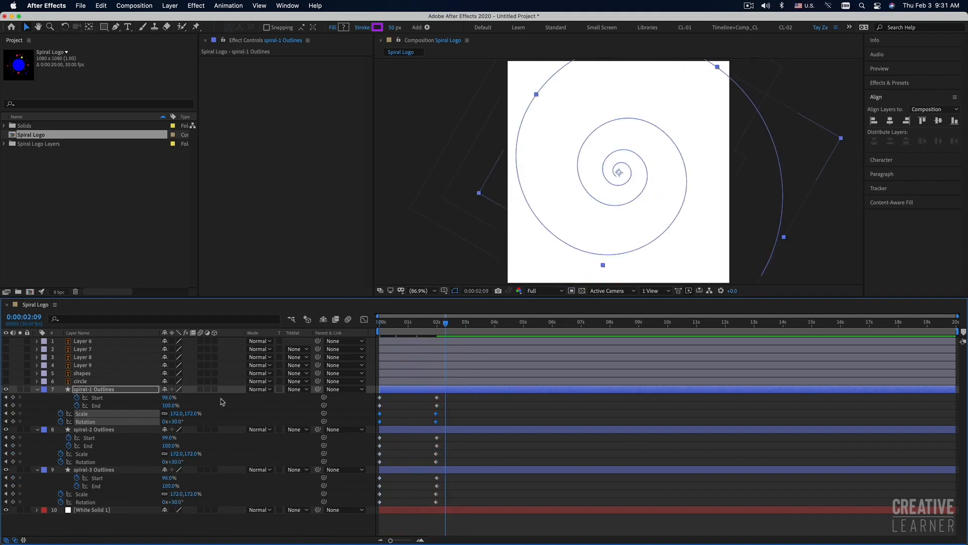
Step: Duplicate the three spiral Outlines layers and stack the copies together above the originals
{"action": "left_click", "coordinate": [459, 500]}
{"action": "left_click", "coordinate": [427, 471]}
{"action": "left_click_drag", "start_coordinate": [417, 394], "coordinate": [501, 469]}
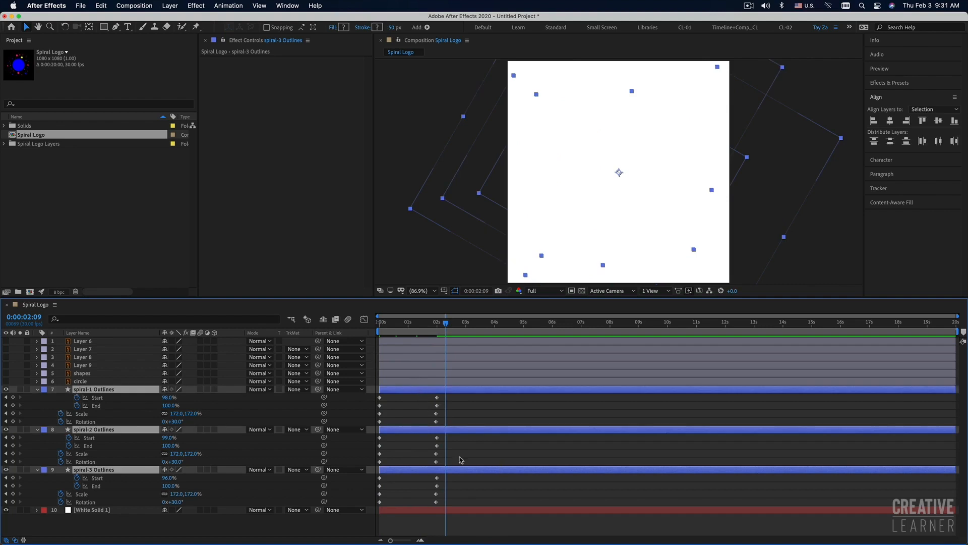
{"action": "left_click", "coordinate": [101, 5]}
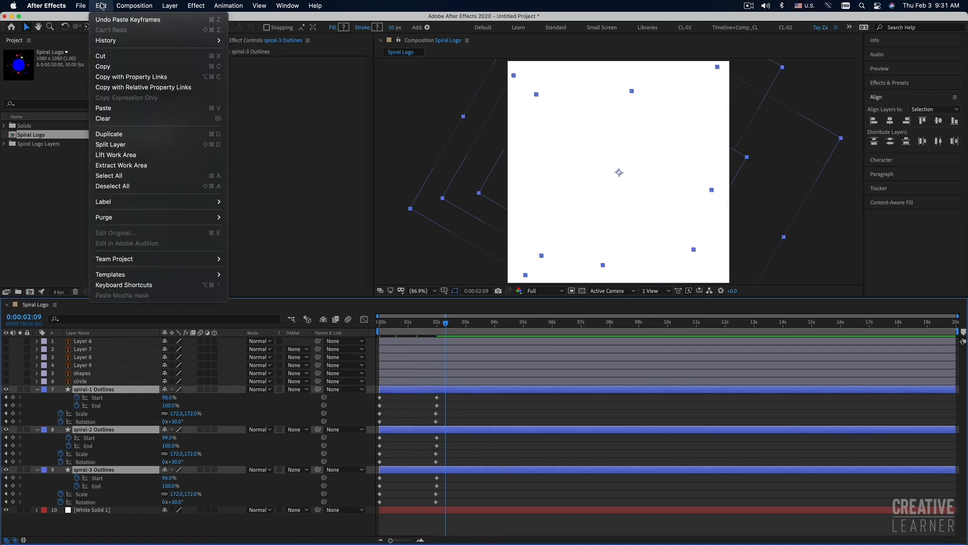
{"action": "left_click", "coordinate": [110, 135]}
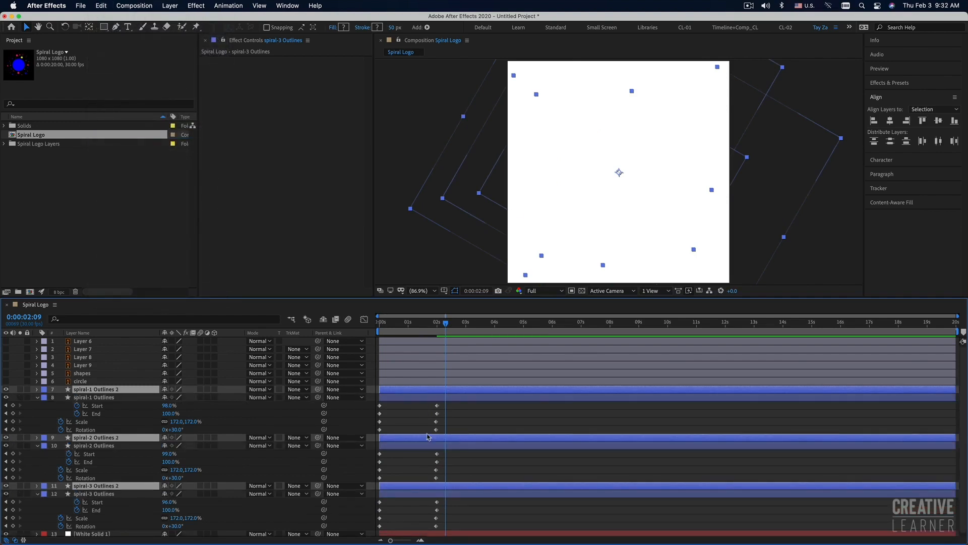
{"action": "key", "text": "super+]"}
{"action": "key", "text": "super+["}
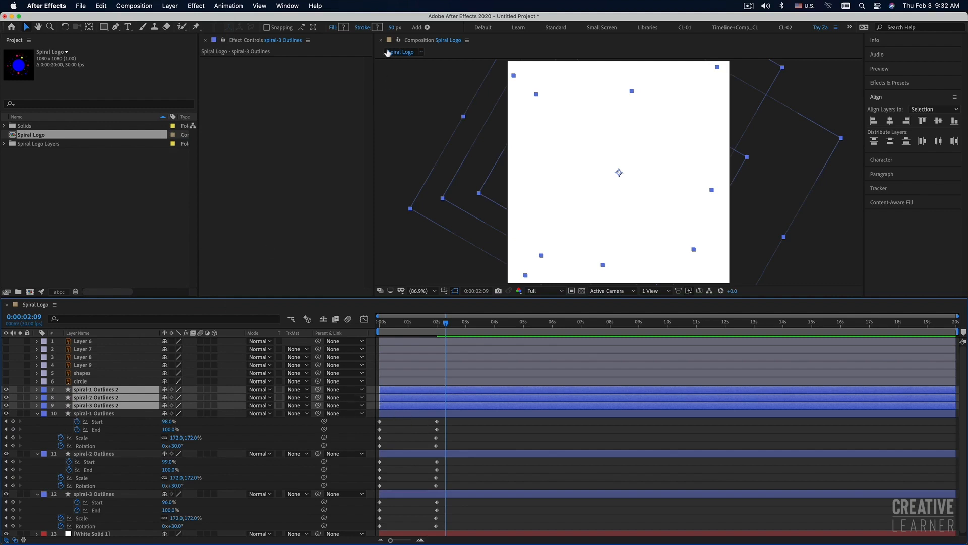
Step: Set the stroke width of the three duplicated spiral layers to 20 px and preview the animation from the first frame
{"action": "left_click", "coordinate": [393, 27]}
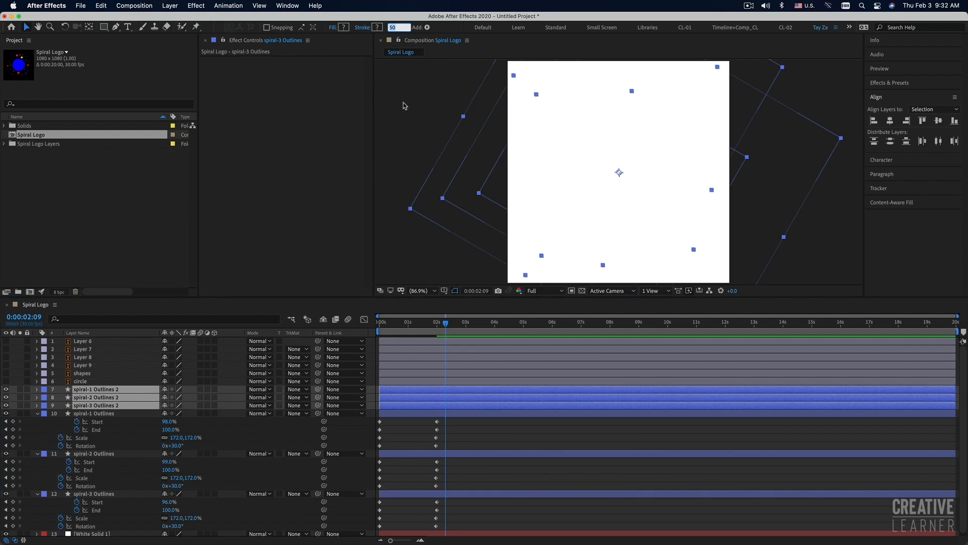
{"action": "type", "text": "20"}
{"action": "key", "text": "Return"}
{"action": "scroll", "coordinate": [402, 108], "scroll_direction": "down", "scroll_amount": 1}
{"action": "left_click_drag", "start_coordinate": [392, 326], "coordinate": [364, 329]}
{"action": "key", "text": "space"}
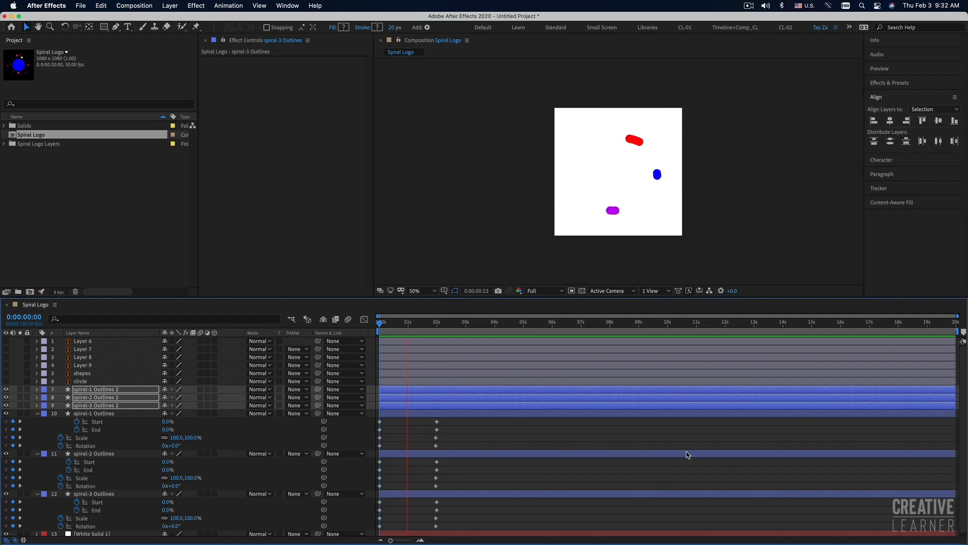
Step: Inspect the Stroke 1 settings of spiral-3 Outlines 2, reveal its keyframed properties and replay the animation from the first frame
{"action": "key", "text": "space"}
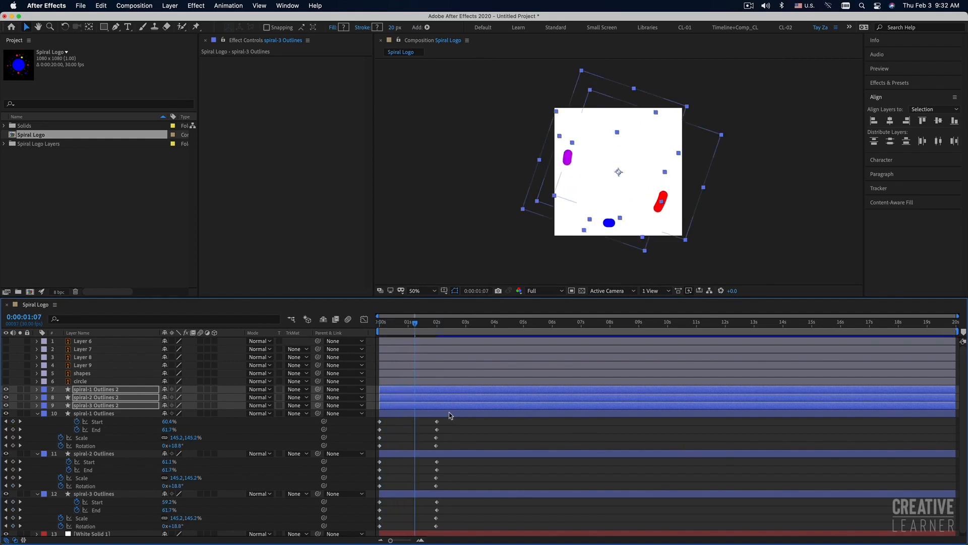
{"action": "left_click", "coordinate": [423, 453]}
{"action": "left_click", "coordinate": [388, 408]}
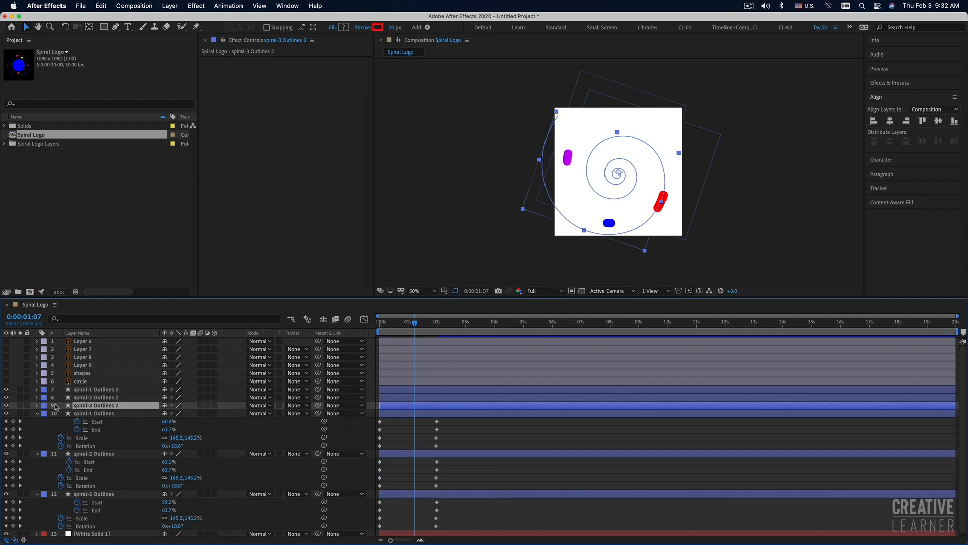
{"action": "left_click", "coordinate": [38, 405]}
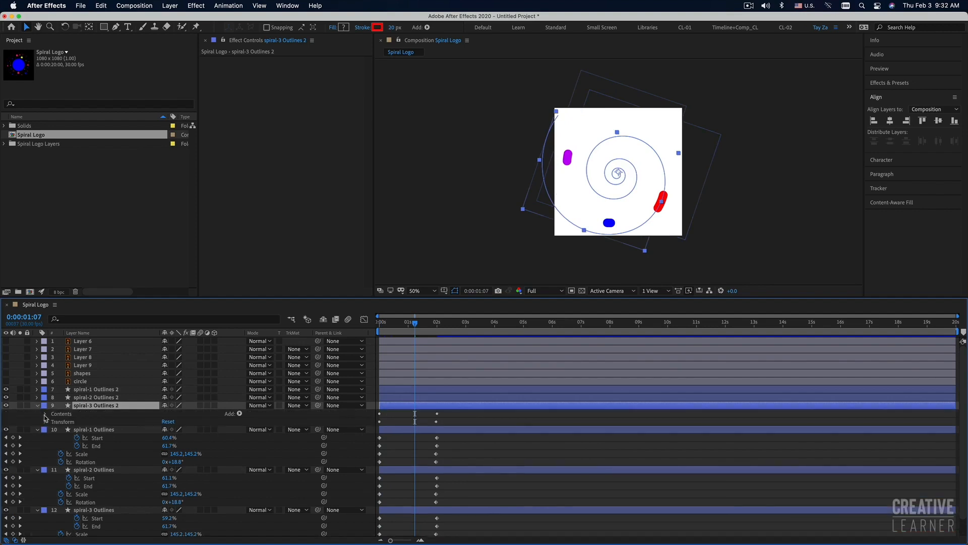
{"action": "left_click", "coordinate": [45, 414]}
{"action": "left_click", "coordinate": [51, 422]}
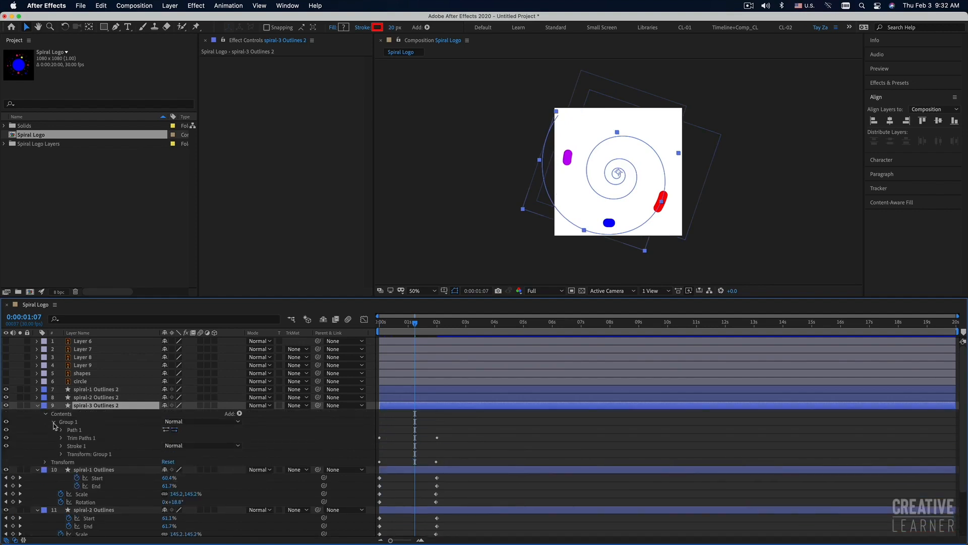
{"action": "left_click", "coordinate": [73, 447]}
{"action": "left_click", "coordinate": [61, 446]}
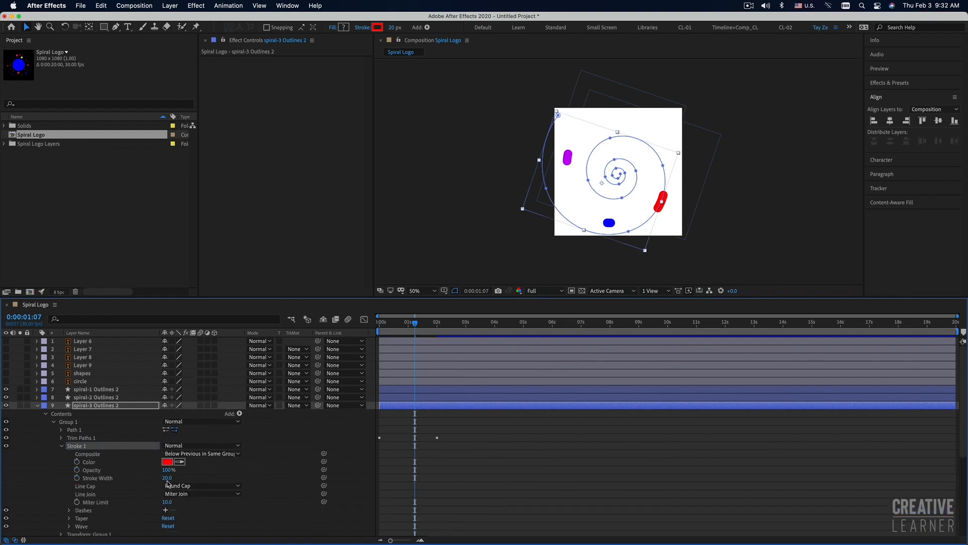
{"action": "key", "text": "u"}
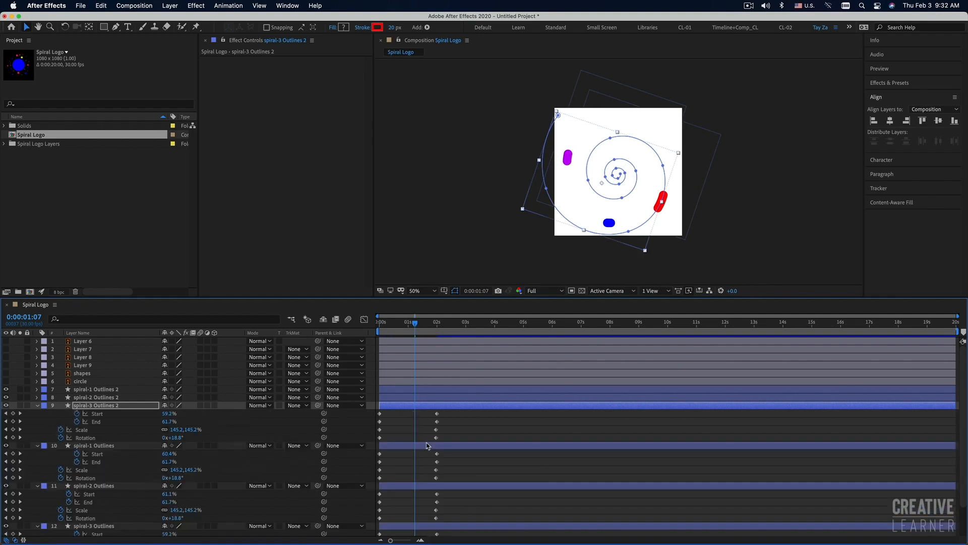
{"action": "left_click_drag", "start_coordinate": [392, 327], "coordinate": [379, 327]}
{"action": "key", "text": "space"}
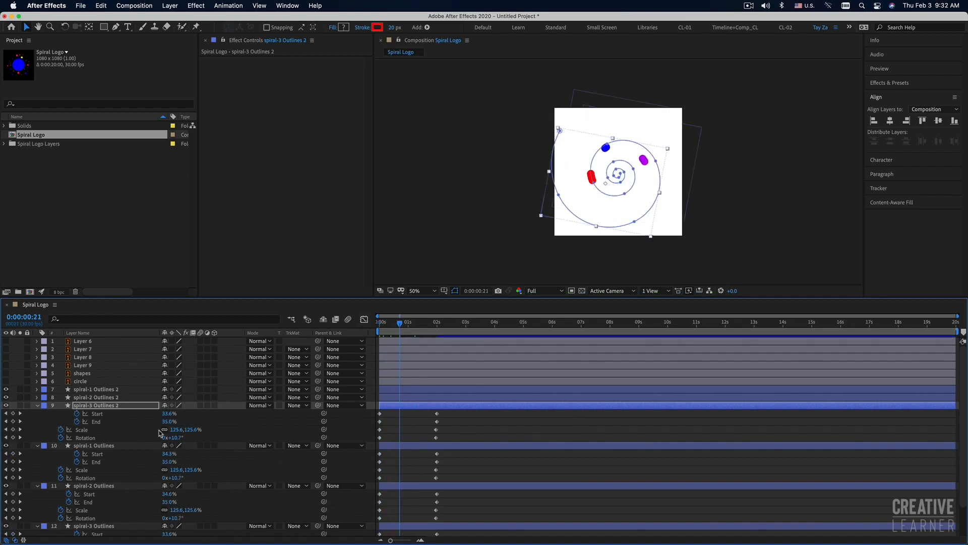
Step: Delete the three duplicated layers spiral-1, spiral-2 and spiral-3 Outlines 2
{"action": "left_click", "coordinate": [419, 421]}
{"action": "left_click", "coordinate": [415, 404]}
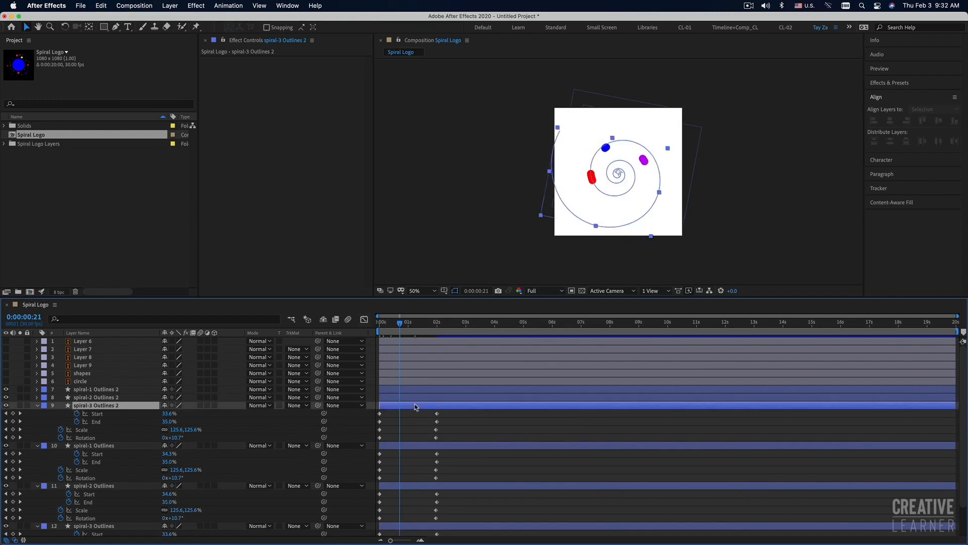
{"action": "left_click", "coordinate": [410, 389], "text": "shift"}
{"action": "key", "text": "Delete"}
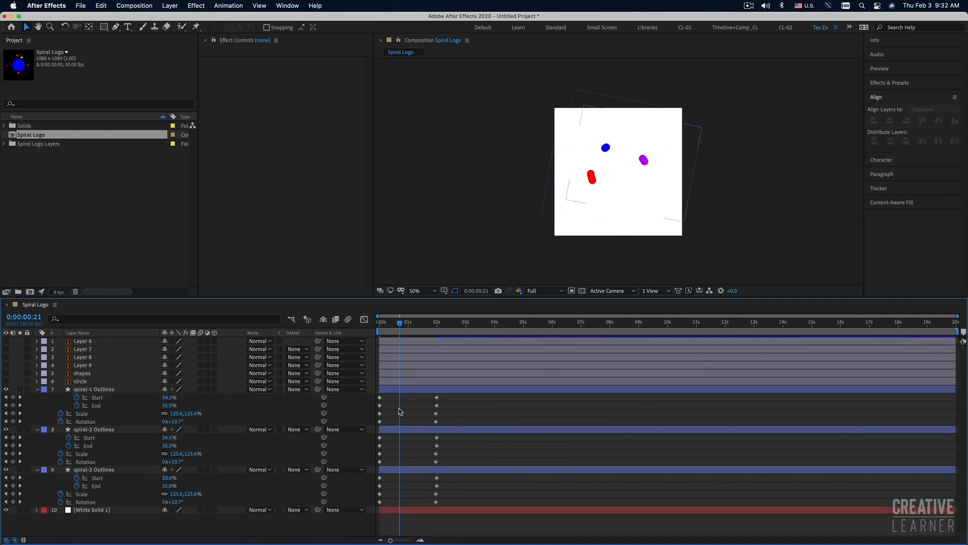
Step: Duplicate only the spiral-1 Outlines layer and set the copy's stroke width to 20 px
{"action": "left_click", "coordinate": [398, 390]}
{"action": "left_click", "coordinate": [402, 470], "text": "shift"}
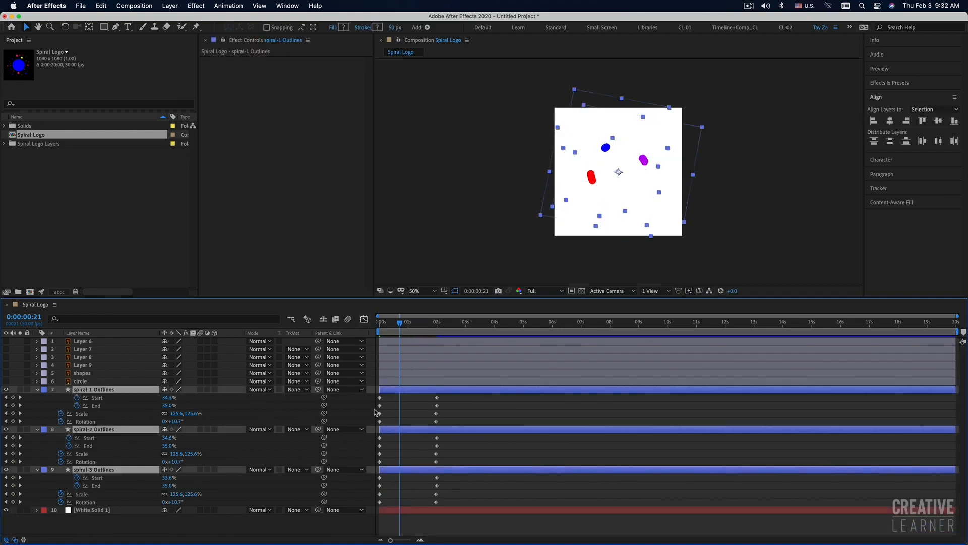
{"action": "left_click", "coordinate": [400, 421]}
{"action": "left_click", "coordinate": [403, 391]}
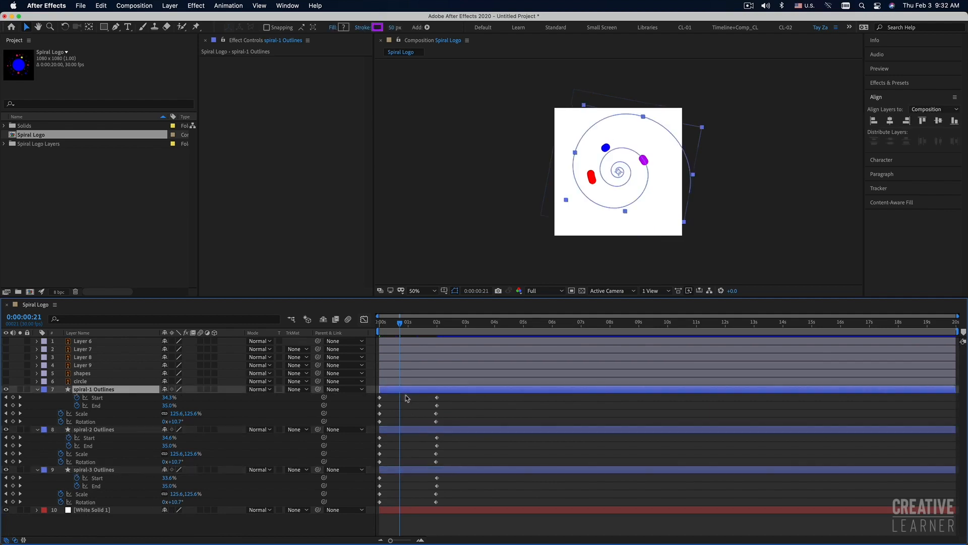
{"action": "key", "text": "super+d"}
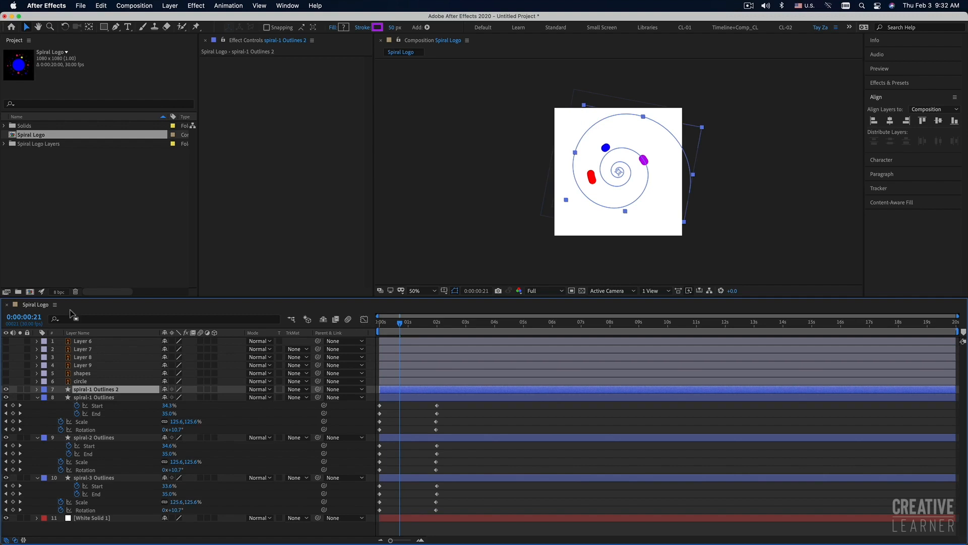
{"action": "left_click", "coordinate": [393, 28]}
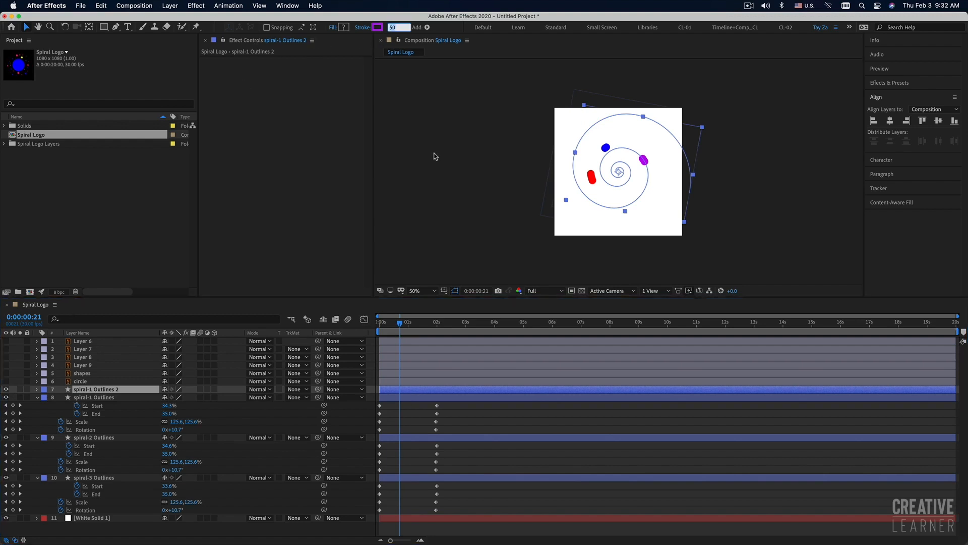
{"action": "type", "text": "20"}
{"action": "key", "text": "Return"}
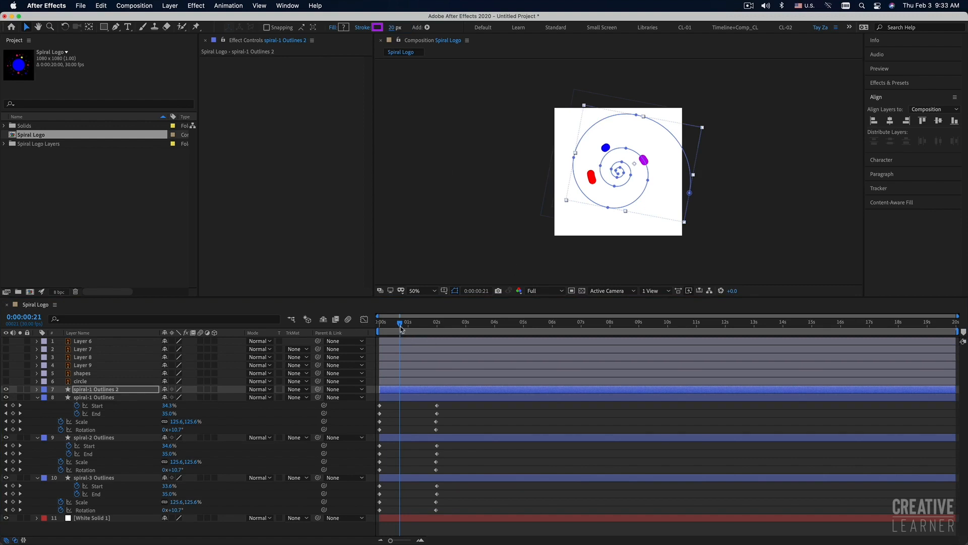
Step: Delay spiral-1 Outlines 2 by about 10 frames in the timeline and preview its offset from the original stroke
{"action": "left_click_drag", "start_coordinate": [401, 328], "coordinate": [353, 322]}
{"action": "key", "text": "space"}
{"action": "key", "text": "space"}
{"action": "left_click_drag", "start_coordinate": [390, 391], "coordinate": [405, 393]}
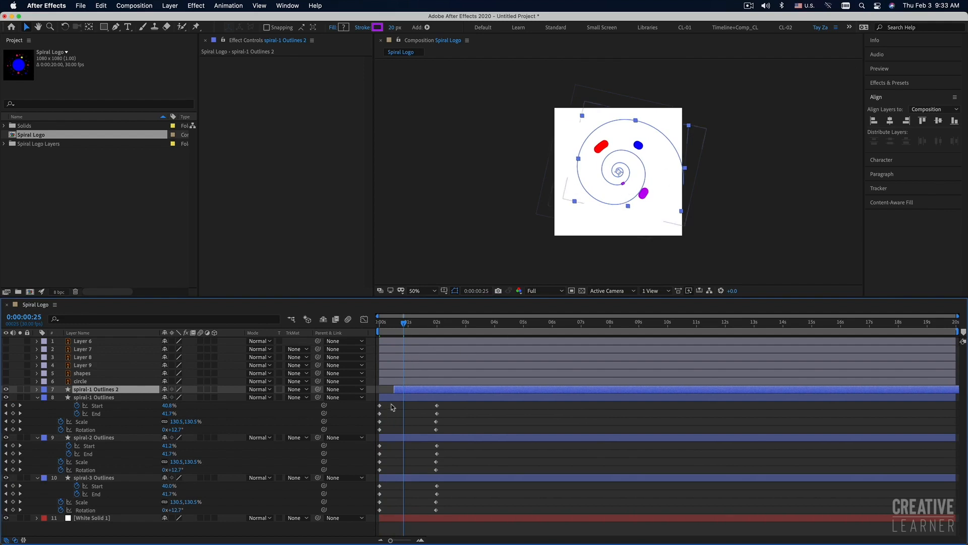
{"action": "mouse_move", "coordinate": [409, 390]}
{"action": "left_mouse_down"}
{"action": "mouse_move", "coordinate": [390, 391]}
{"action": "mouse_move", "coordinate": [405, 391]}
{"action": "left_mouse_up"}
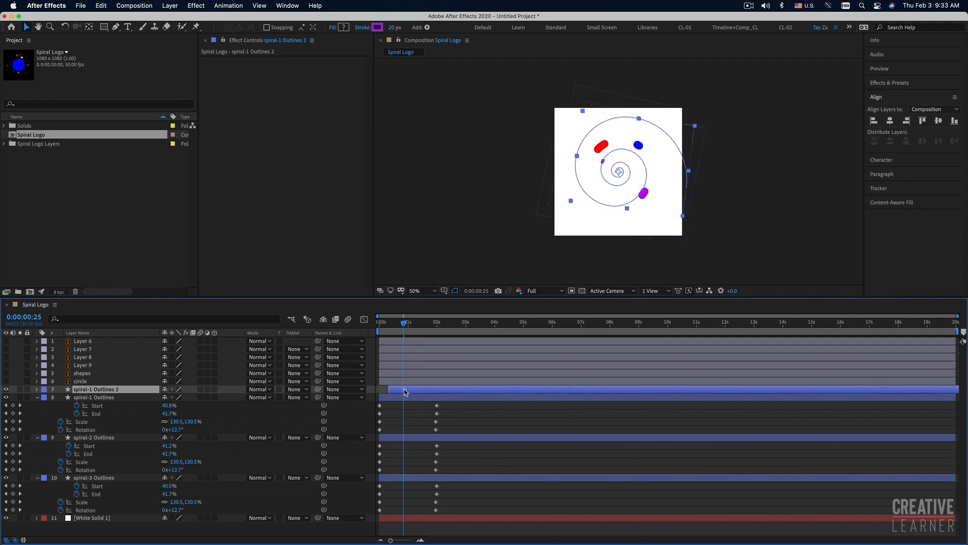
{"action": "key", "text": "space"}
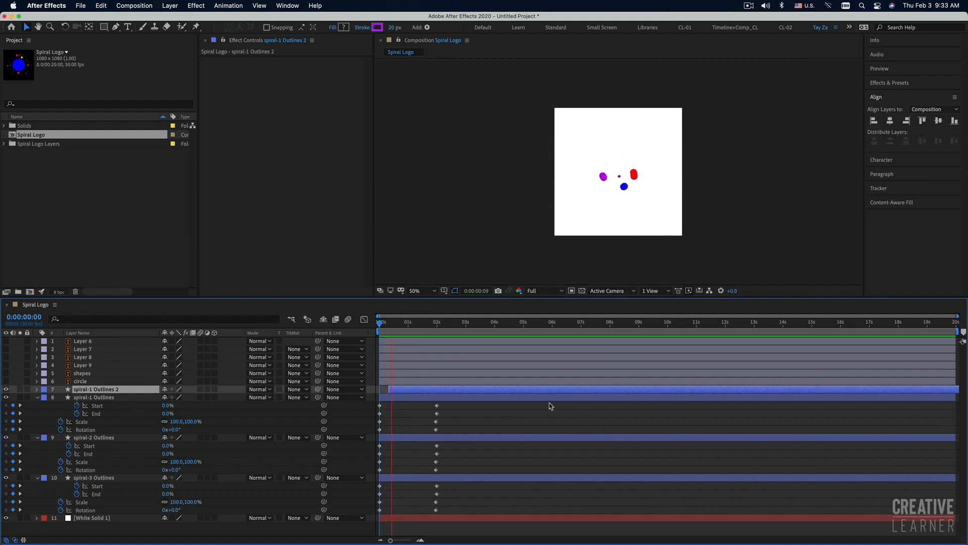
{"action": "key", "text": "space"}
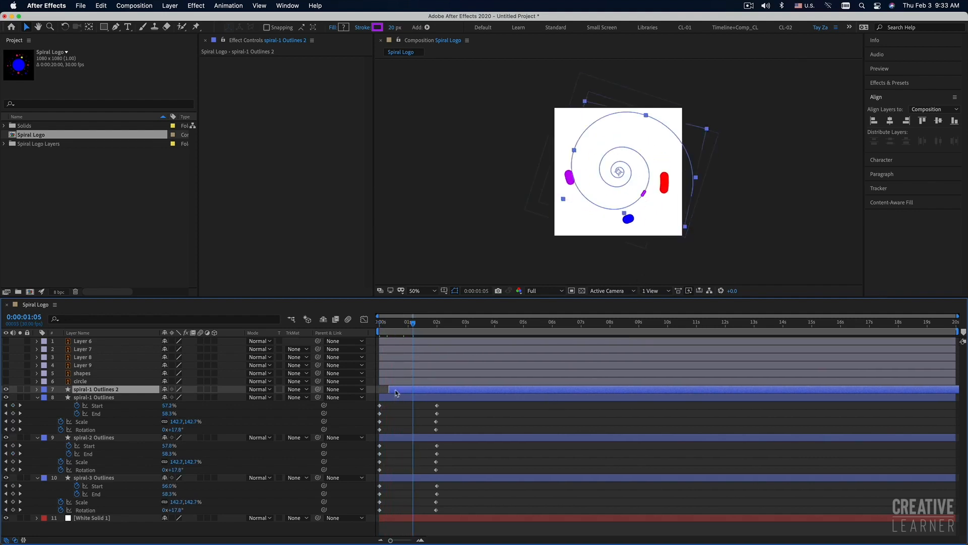
Step: Duplicate spiral-2 Outlines and spiral-3 Outlines and stack both copies directly below spiral-1 Outlines 2
{"action": "left_click", "coordinate": [424, 437]}
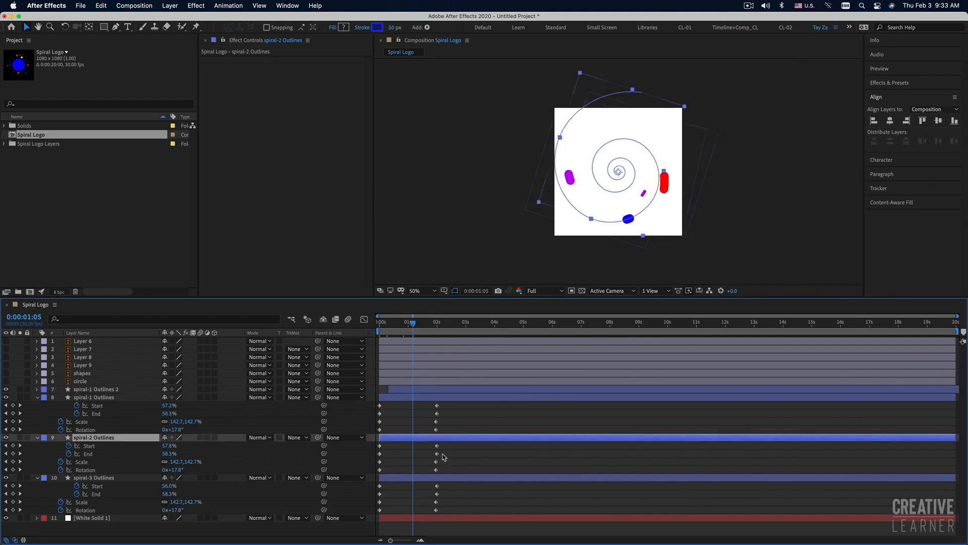
{"action": "left_click", "coordinate": [425, 478], "text": "shift"}
{"action": "key", "text": "super+d"}
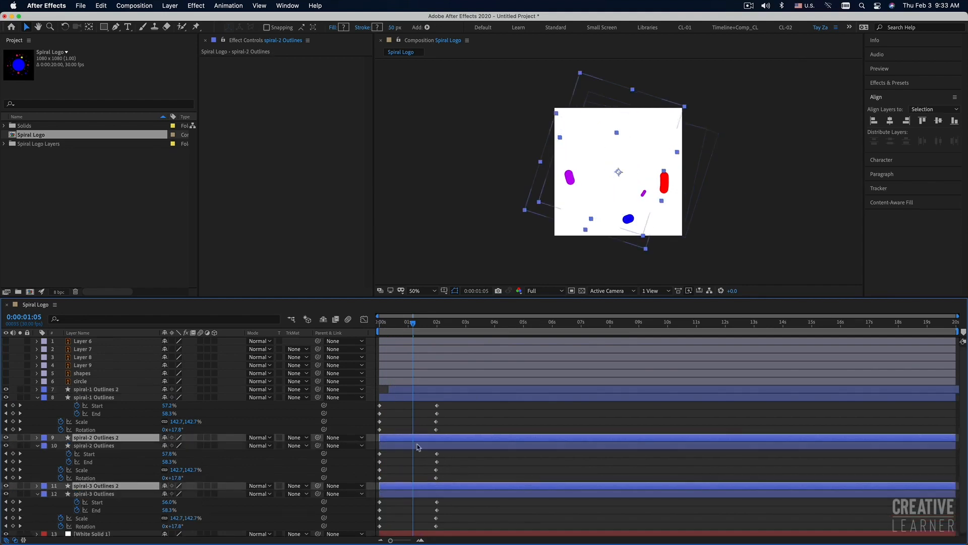
{"action": "left_click_drag", "start_coordinate": [150, 439], "coordinate": [141, 396]}
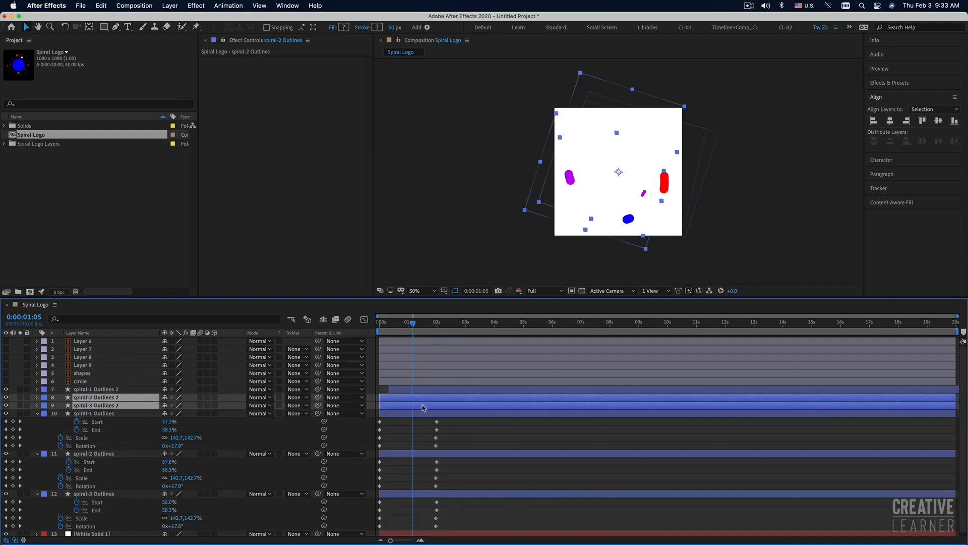
Step: Shift spiral-2 and spiral-3 Outlines 2 to start together with spiral-1 Outlines 2, and preview from the first frame
{"action": "left_click_drag", "start_coordinate": [391, 399], "coordinate": [401, 398]}
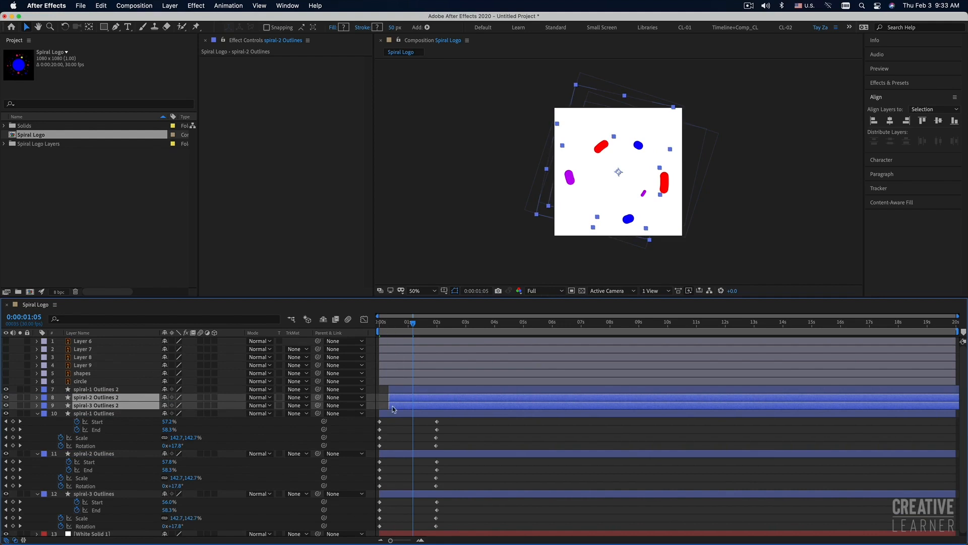
{"action": "key", "text": "Home"}
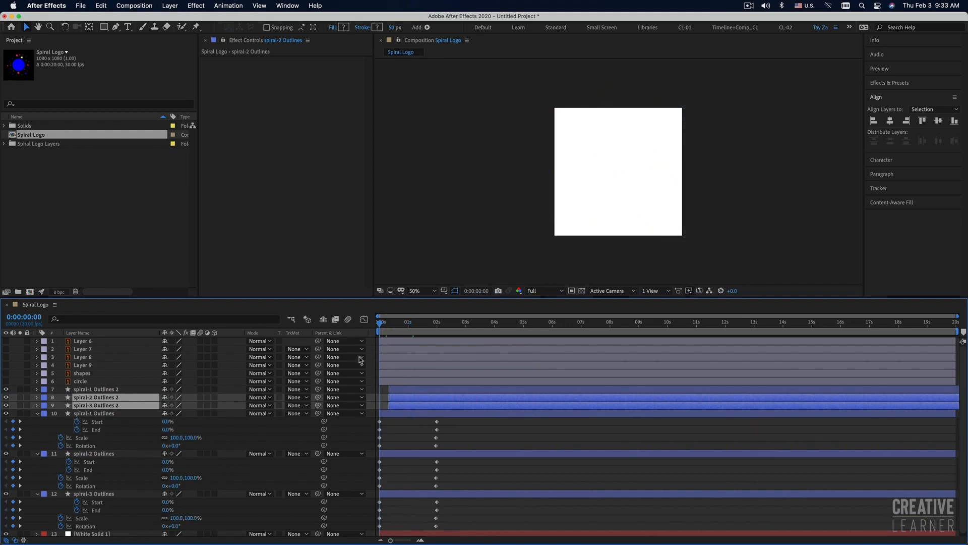
{"action": "key", "text": "space"}
{"action": "key", "text": "space"}
Step: Set the stroke width of spiral-2 Outlines 2 and spiral-3 Outlines 2 to 20 px and play the animation from the start
{"action": "left_click", "coordinate": [384, 402]}
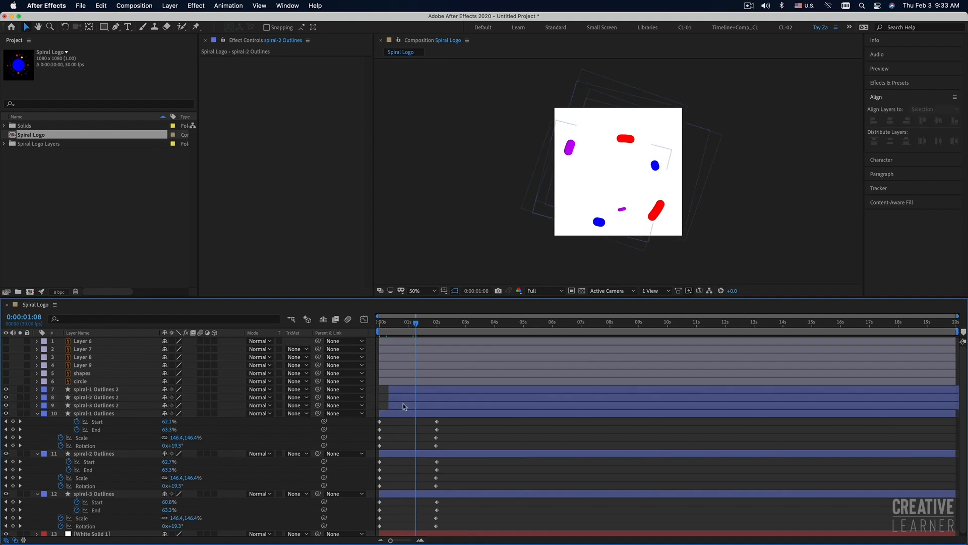
{"action": "left_click", "coordinate": [403, 404]}
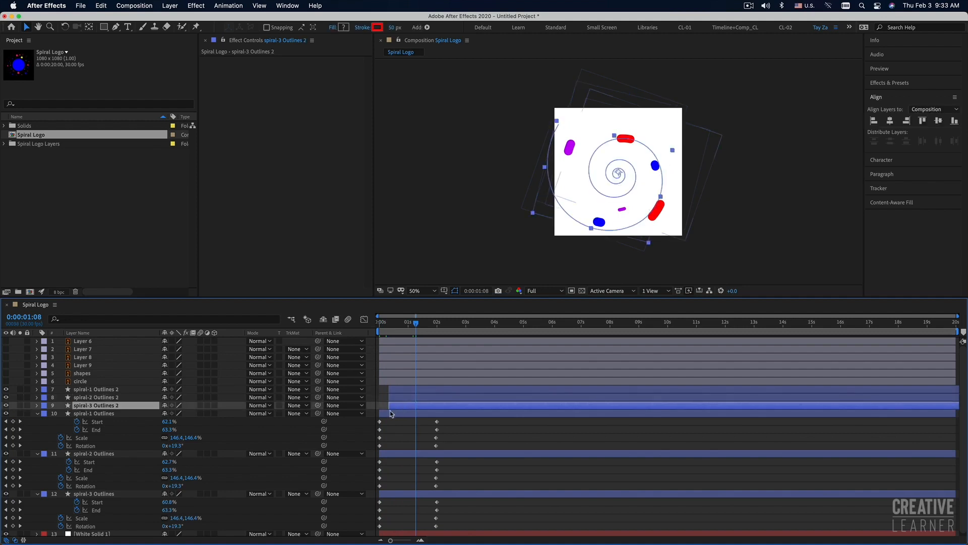
{"action": "left_click", "coordinate": [409, 397], "text": "shift"}
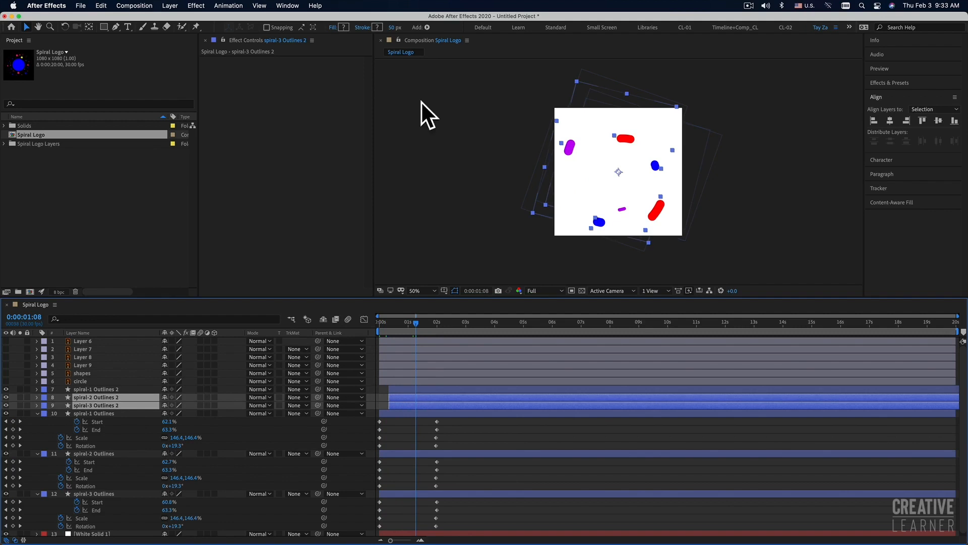
{"action": "left_click", "coordinate": [390, 29]}
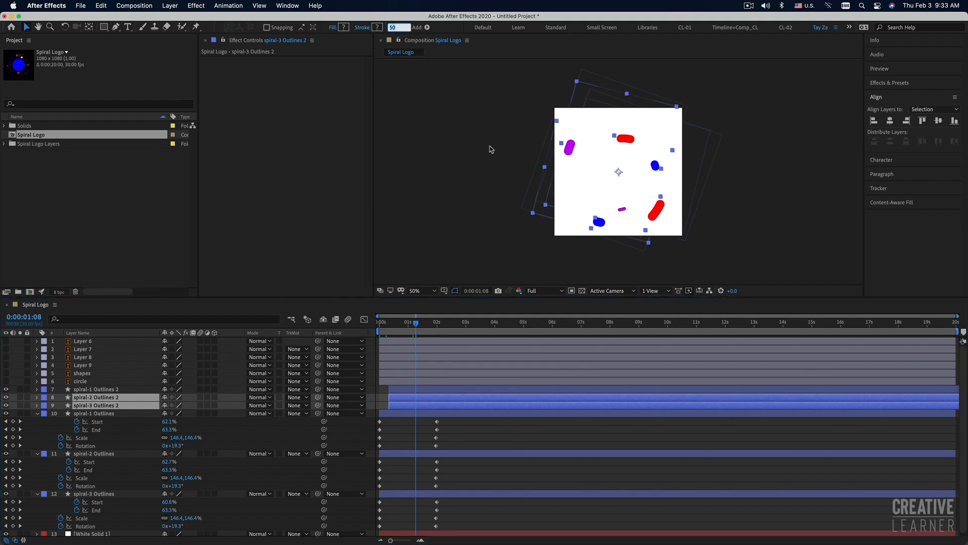
{"action": "type", "text": "20"}
{"action": "key", "text": "Return"}
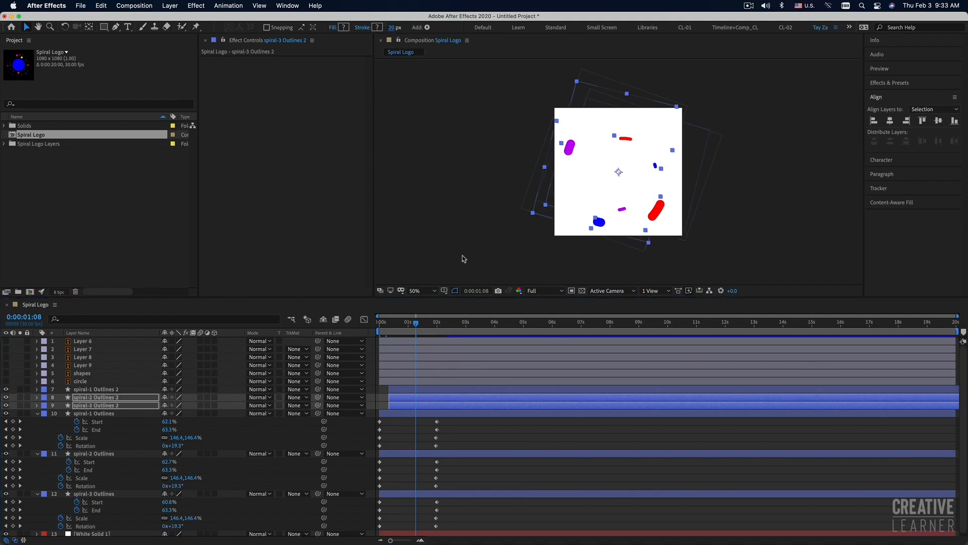
{"action": "left_click", "coordinate": [382, 323]}
{"action": "key", "text": "space"}
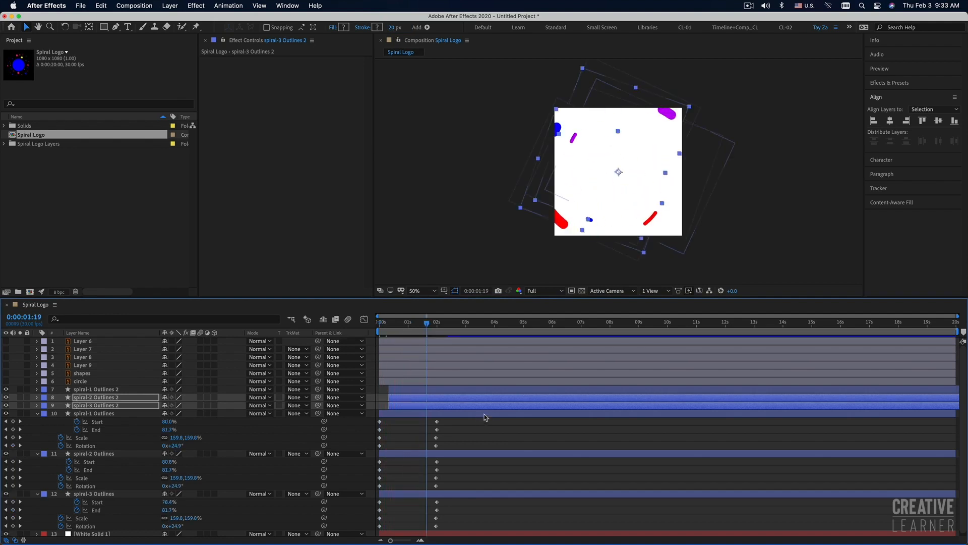
Step: Stagger the starts of the three thin copies by about 6 frames each, in the order spiral-3, spiral-2, spiral-1, and preview
{"action": "left_click", "coordinate": [382, 407]}
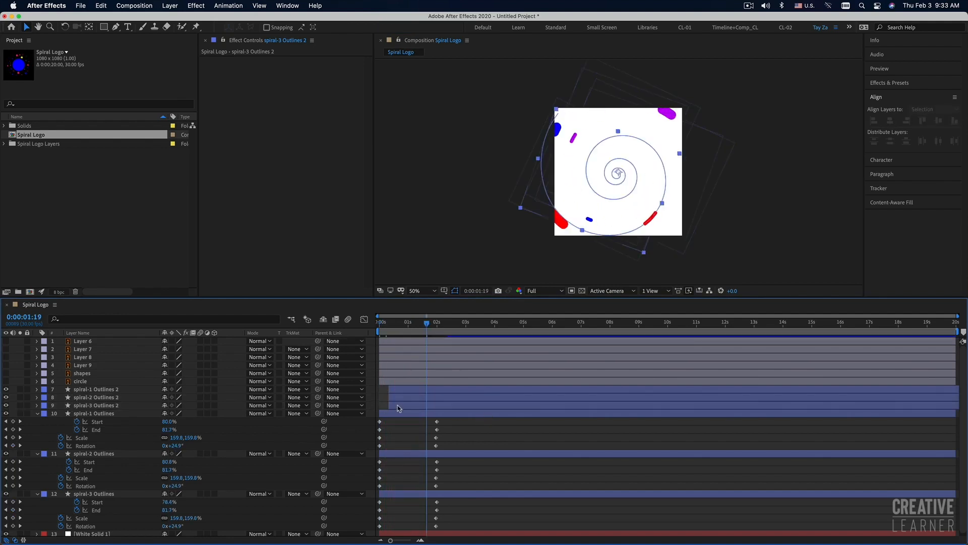
{"action": "left_click", "coordinate": [399, 408]}
{"action": "left_click", "coordinate": [396, 401]}
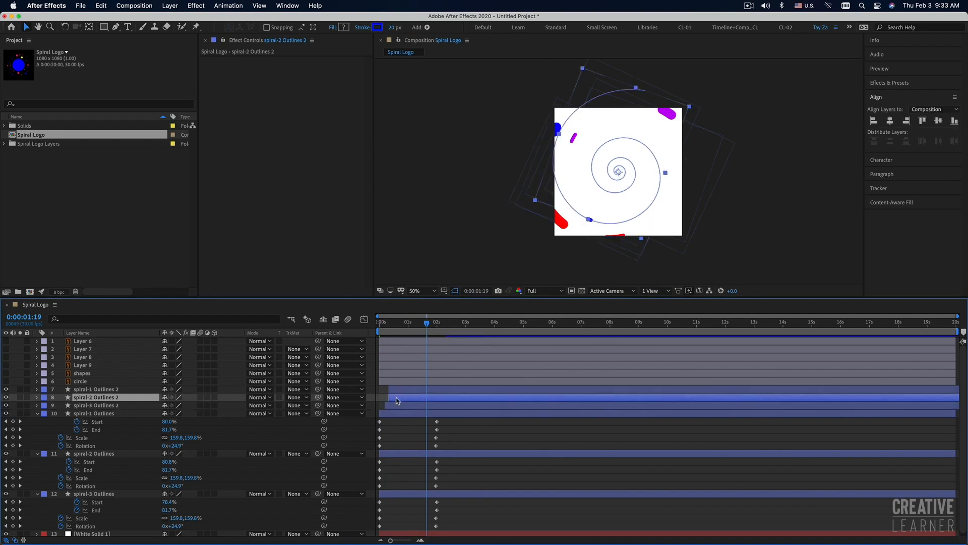
{"action": "left_click_drag", "start_coordinate": [399, 390], "coordinate": [408, 393]}
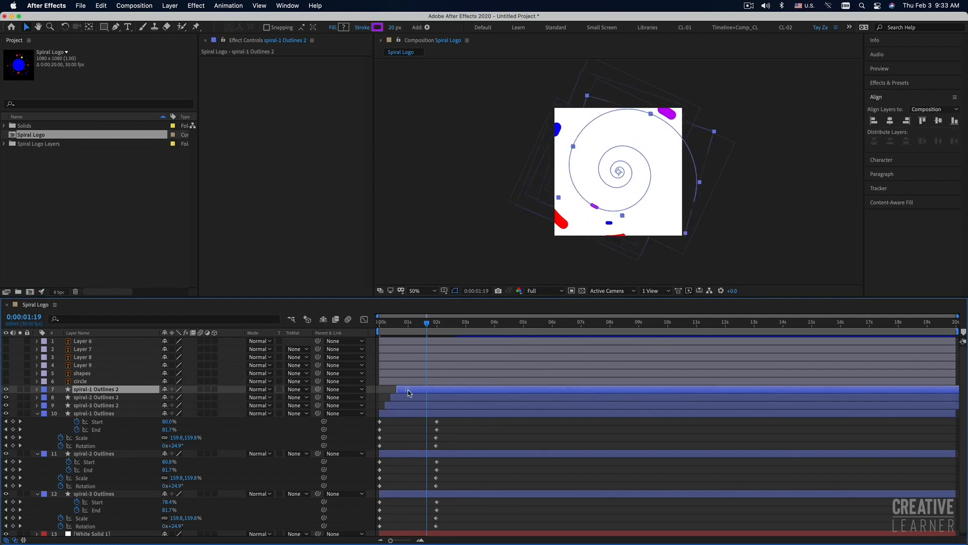
{"action": "key", "text": "space"}
Step: Duplicate the three thin spiral layers, stack the new copies together above them and shift the copies about 3 frames earlier
{"action": "left_click", "coordinate": [402, 405]}
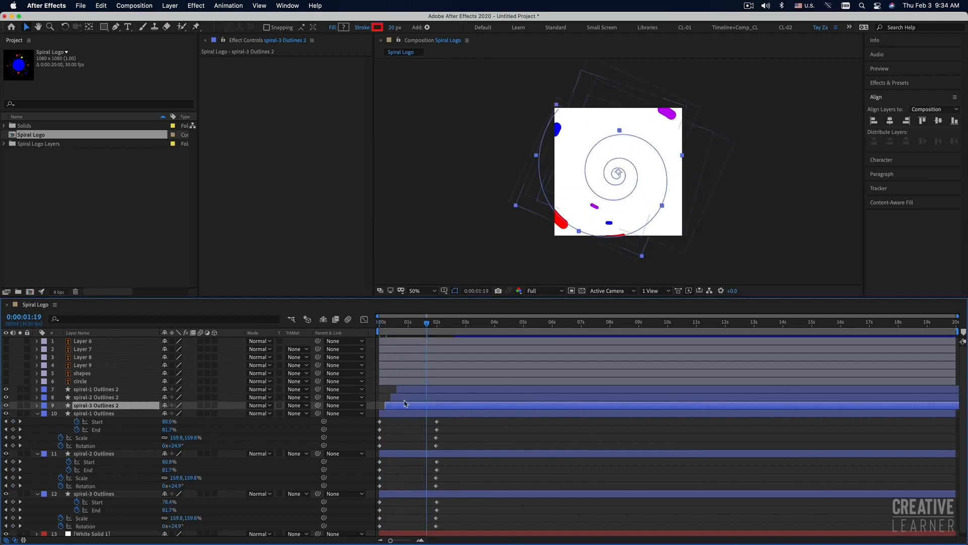
{"action": "left_click", "coordinate": [407, 390], "text": "shift"}
{"action": "key", "text": "super+d"}
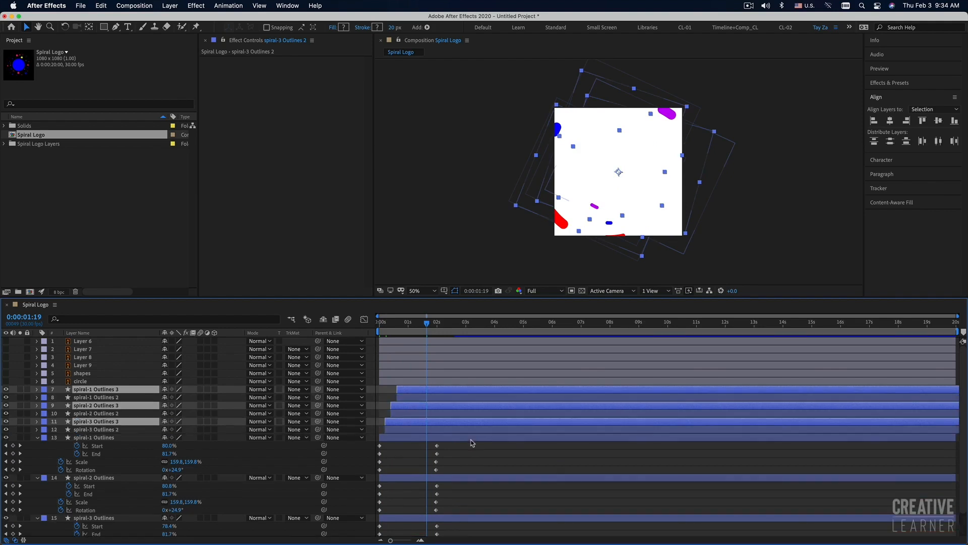
{"action": "left_click_drag", "start_coordinate": [397, 422], "coordinate": [414, 394]}
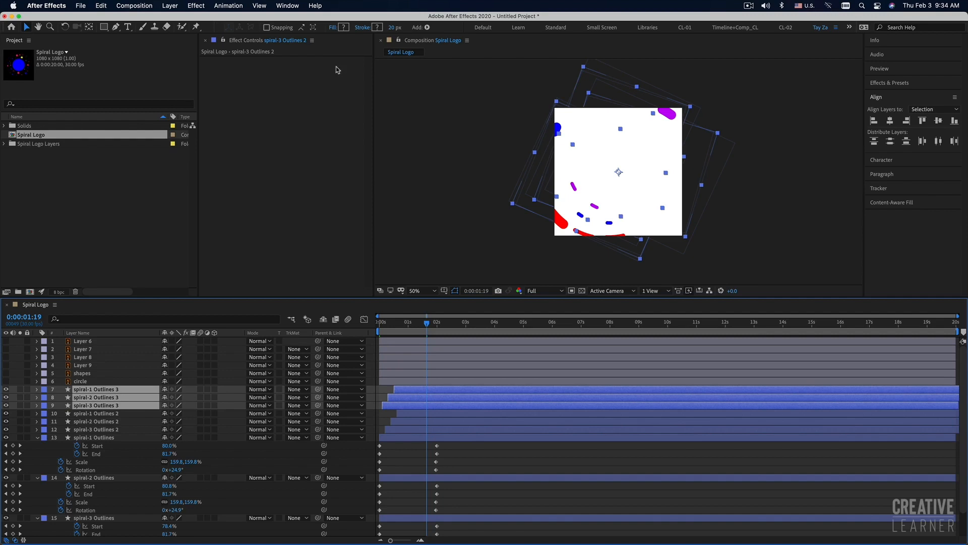
Step: Set the stroke width of the three spiral Outlines 3 layers to 35 px and preview the animation from the first frame
{"action": "left_click", "coordinate": [394, 28]}
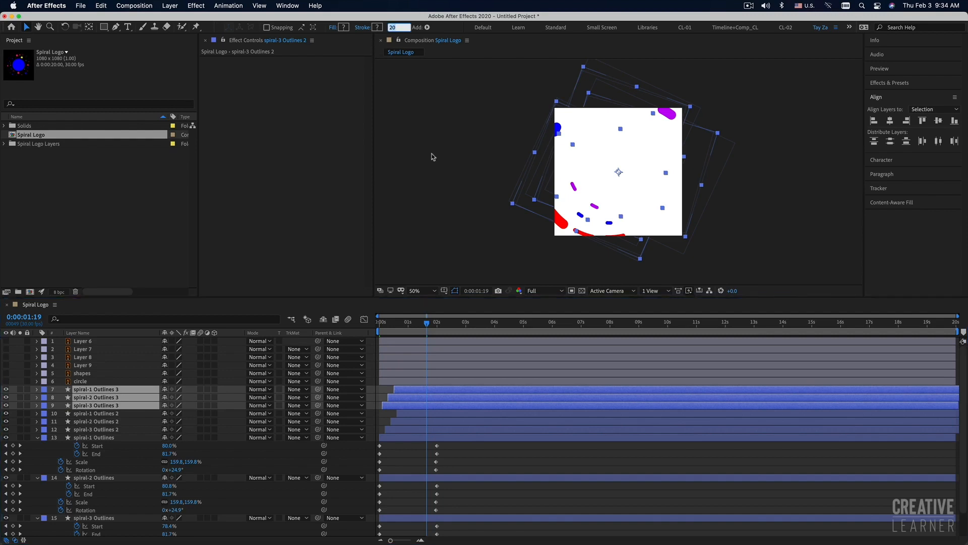
{"action": "type", "text": "35"}
{"action": "key", "text": "Return"}
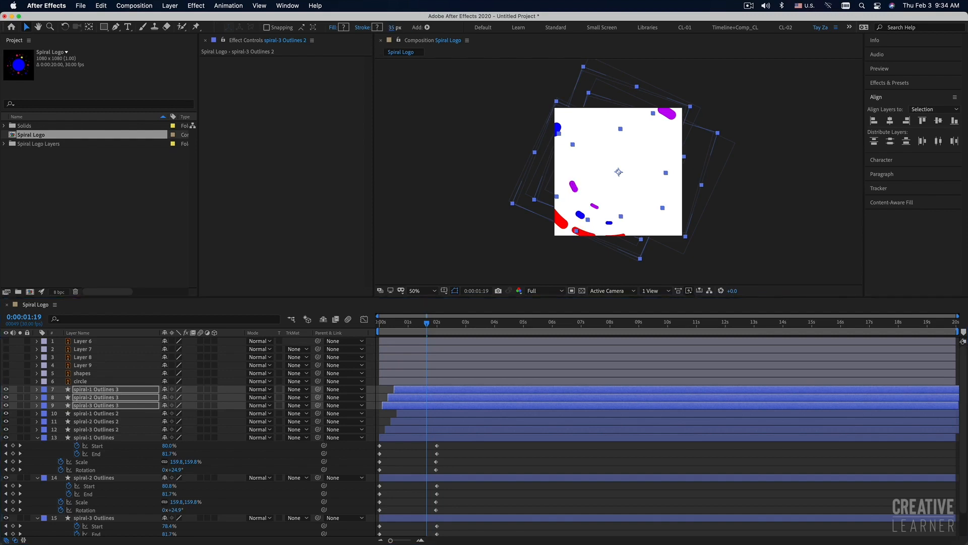
{"action": "key", "text": "space"}
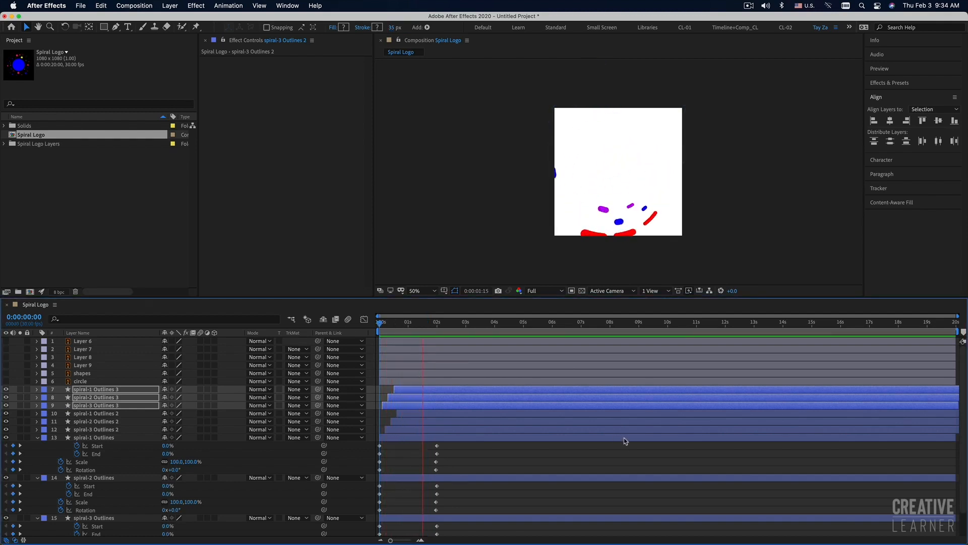
{"action": "key", "text": "space"}
{"action": "left_click", "coordinate": [476, 457]}
{"action": "key", "text": "Home"}
{"action": "key", "text": "space"}
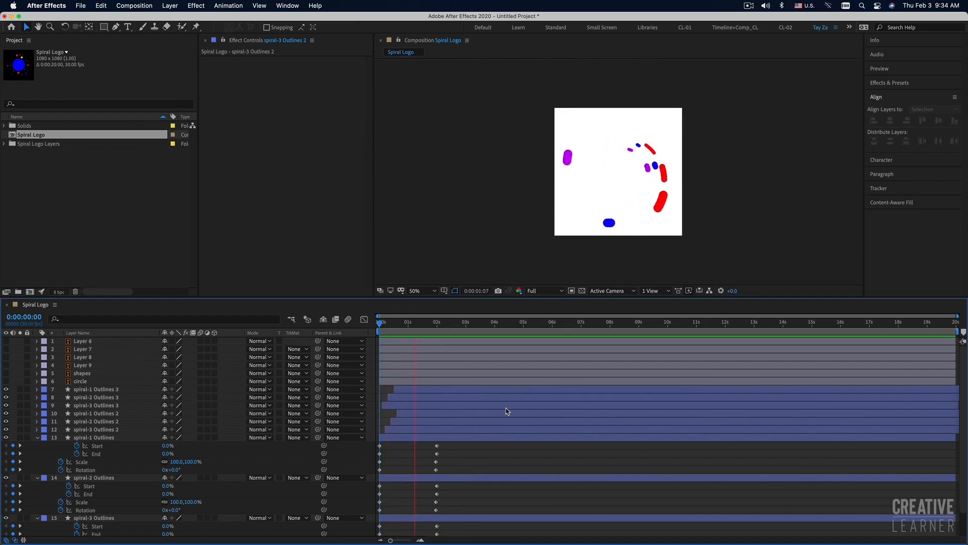
{"action": "key", "text": "space"}
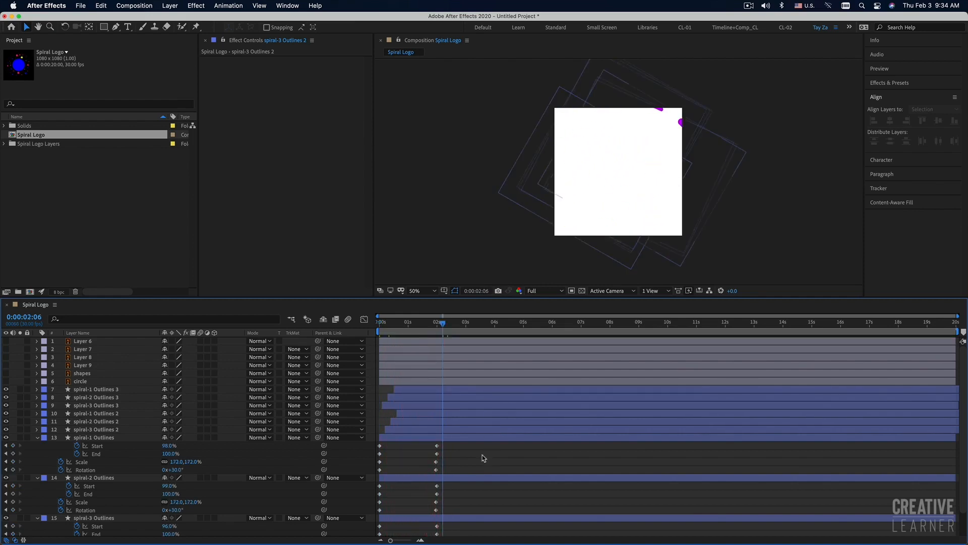
Step: Duplicate the three spiral Outlines 3 layers, stack the new copies together above them and shift the copies about 2 frames later
{"action": "left_click", "coordinate": [402, 405]}
{"action": "left_click", "coordinate": [403, 389], "text": "shift"}
{"action": "key", "text": "super+d"}
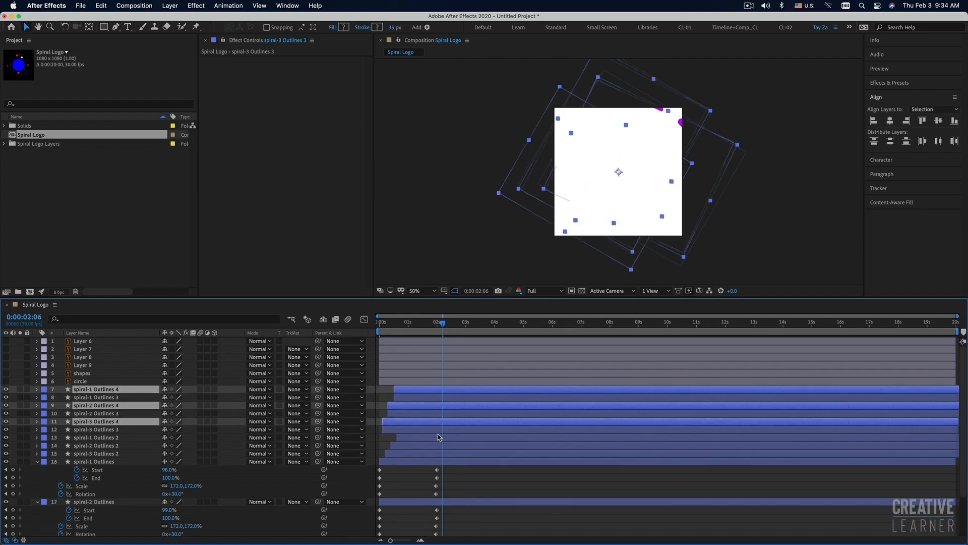
{"action": "key", "text": "alt+super+Up"}
{"action": "key", "text": "alt+super+Down"}
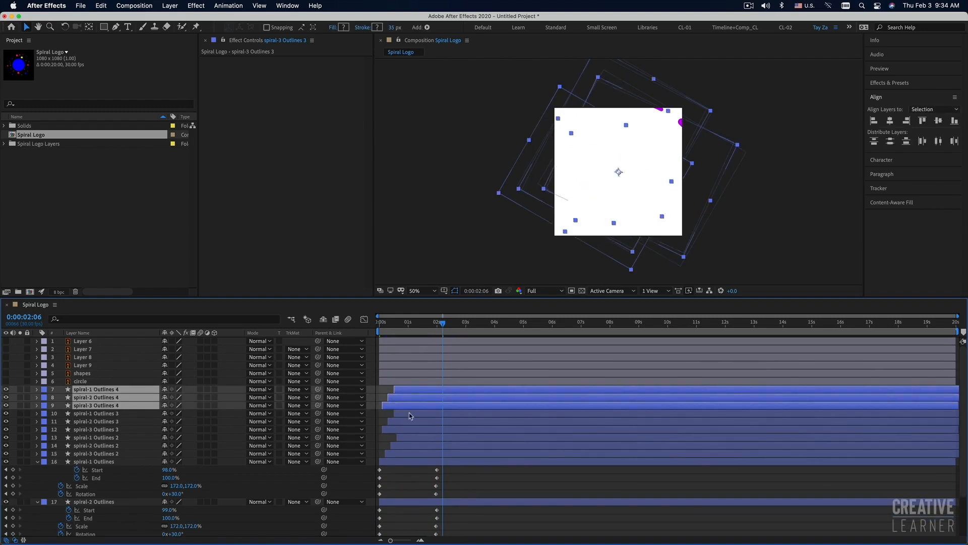
{"action": "left_click_drag", "start_coordinate": [397, 409], "coordinate": [407, 409]}
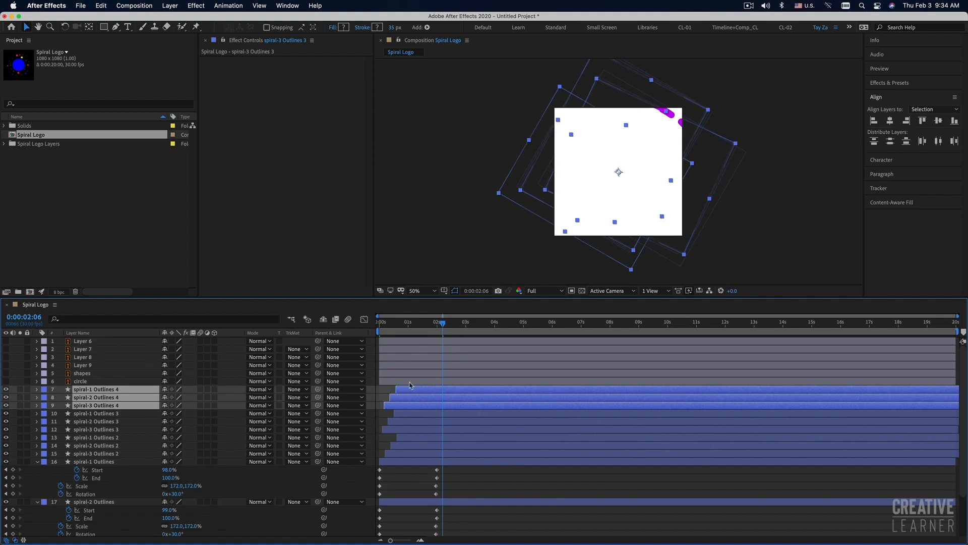
Step: Set the stroke width of the three spiral Outlines 4 layers to 65 px and preview from the first frame
{"action": "left_click", "coordinate": [393, 28]}
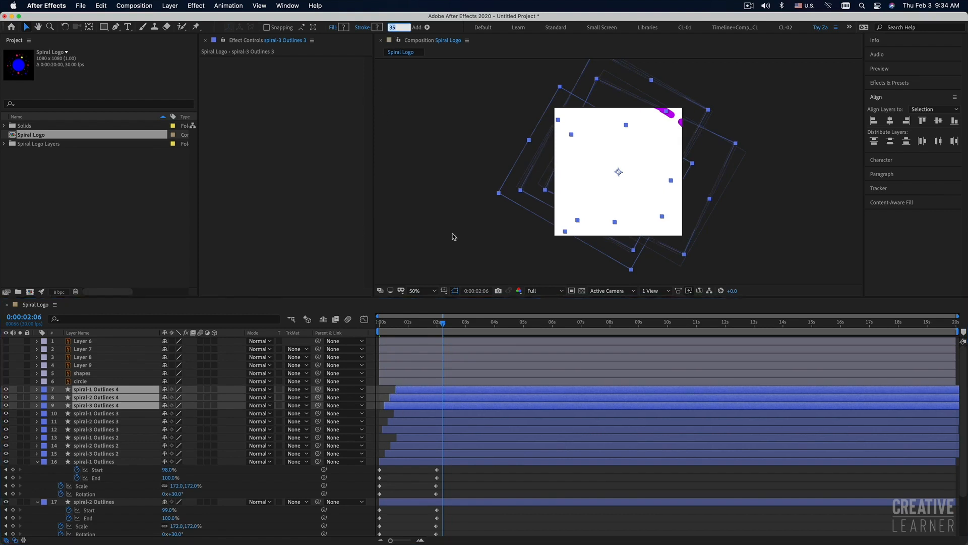
{"action": "type", "text": "65"}
{"action": "key", "text": "Return"}
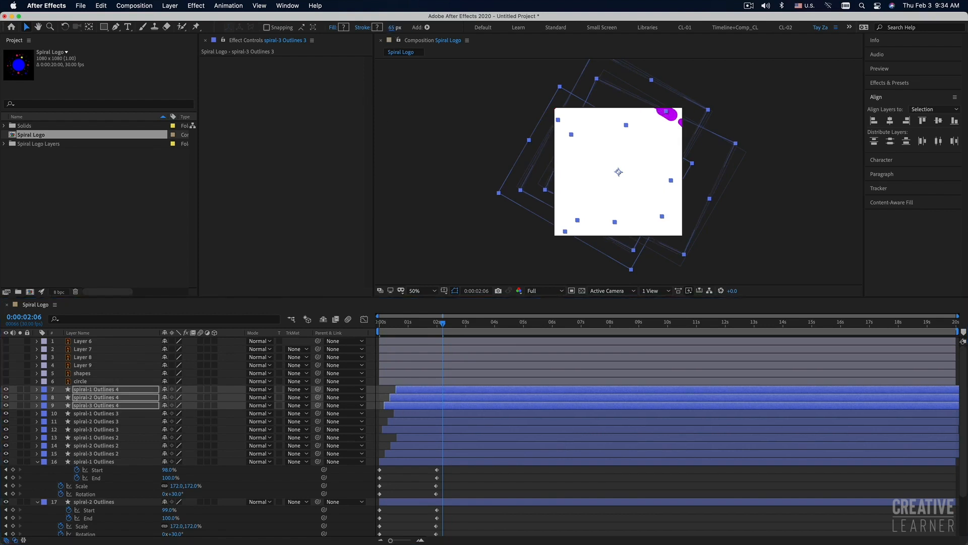
{"action": "left_click_drag", "start_coordinate": [391, 322], "coordinate": [304, 327]}
{"action": "key", "text": "space"}
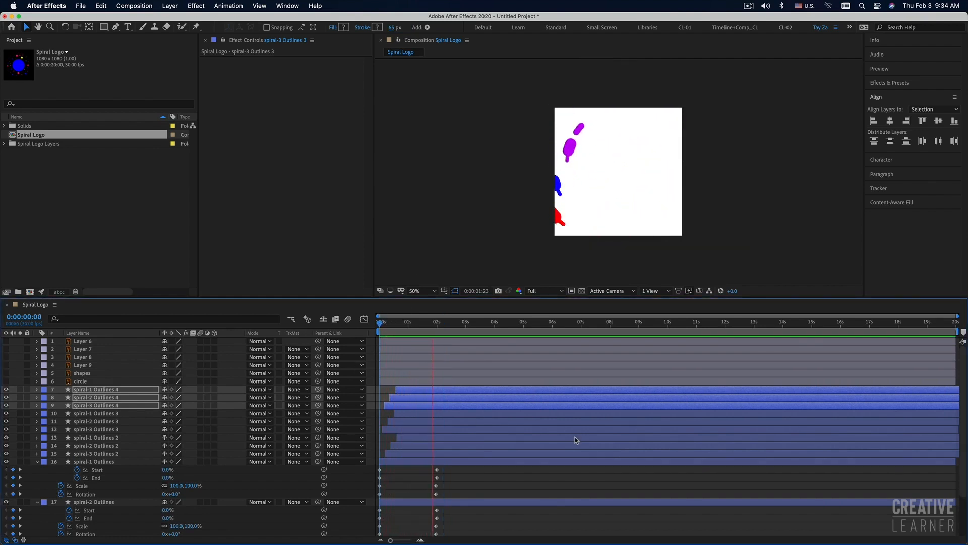
{"action": "key", "text": "space"}
Step: Shift the three spiral Outlines 4 layers about 15 frames later and preview the animation from the start
{"action": "left_click_drag", "start_coordinate": [403, 409], "coordinate": [418, 408]}
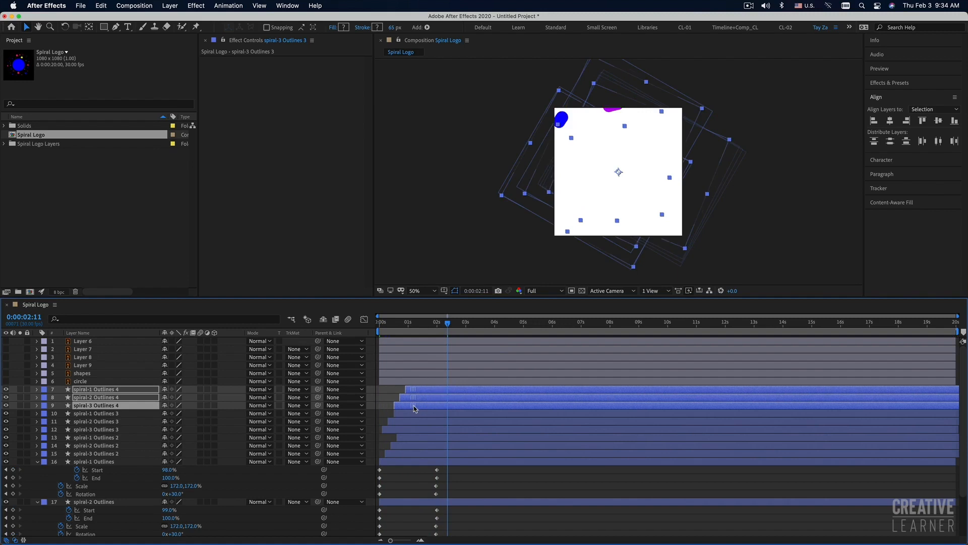
{"action": "key", "text": "Home"}
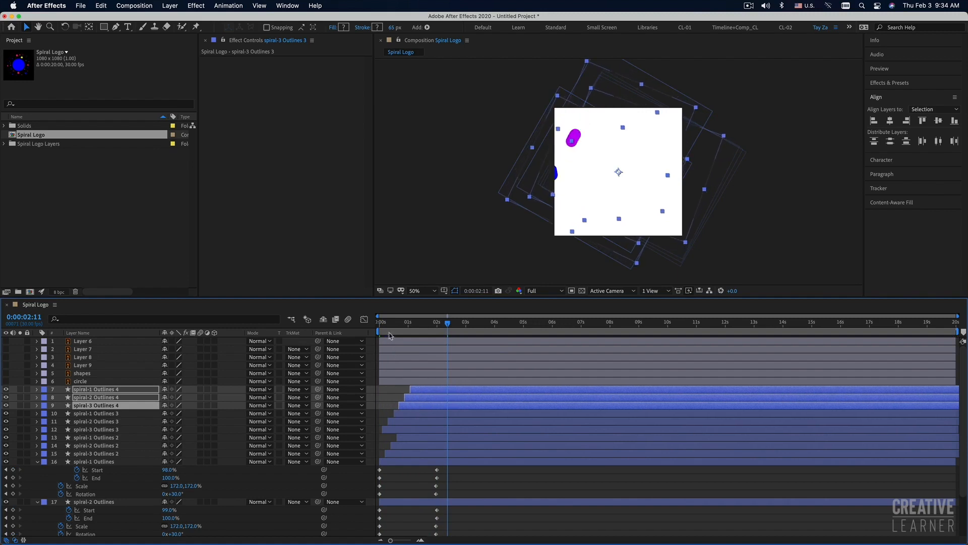
{"action": "key", "text": "space"}
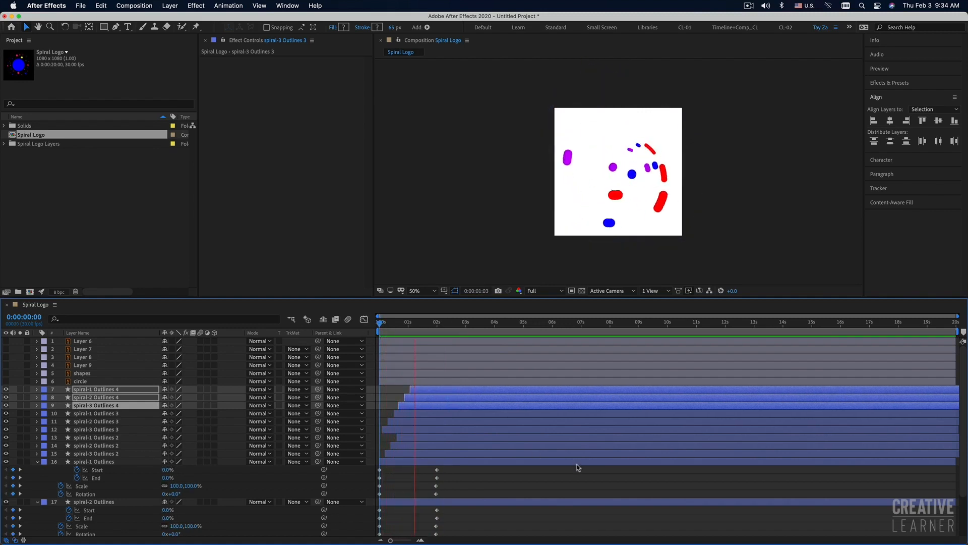
{"action": "key", "text": "space"}
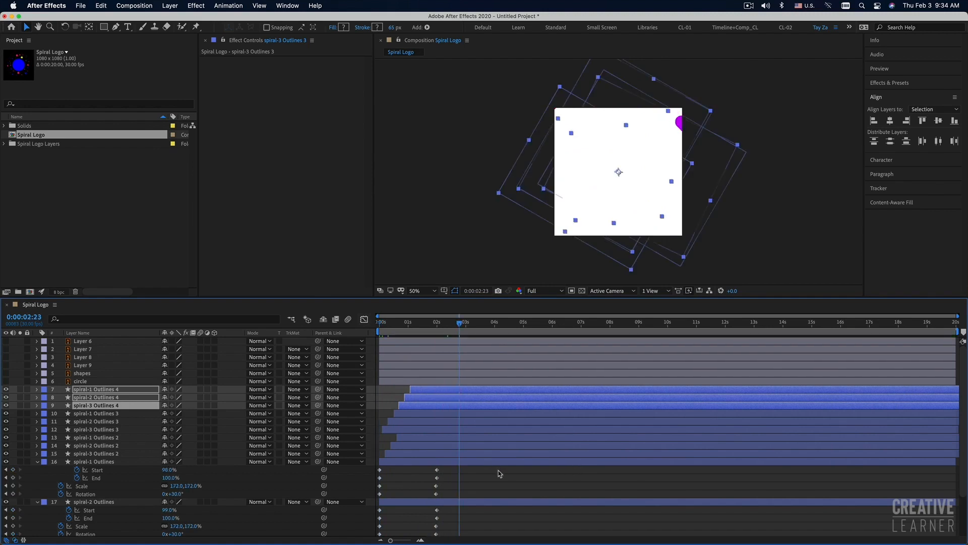
{"action": "left_click", "coordinate": [498, 471]}
{"action": "left_click_drag", "start_coordinate": [390, 325], "coordinate": [341, 327]}
{"action": "key", "text": "Home"}
{"action": "key", "text": "space"}
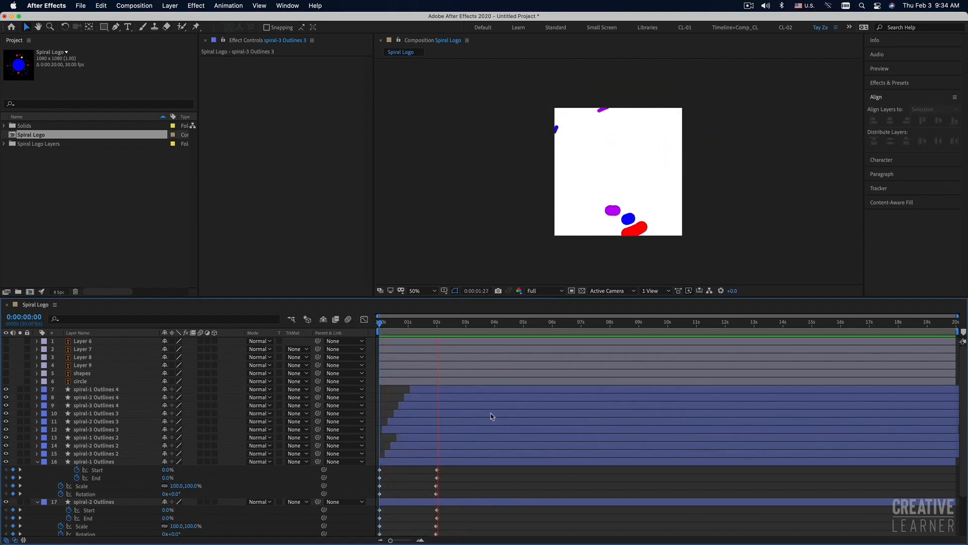
{"action": "key", "text": "space"}
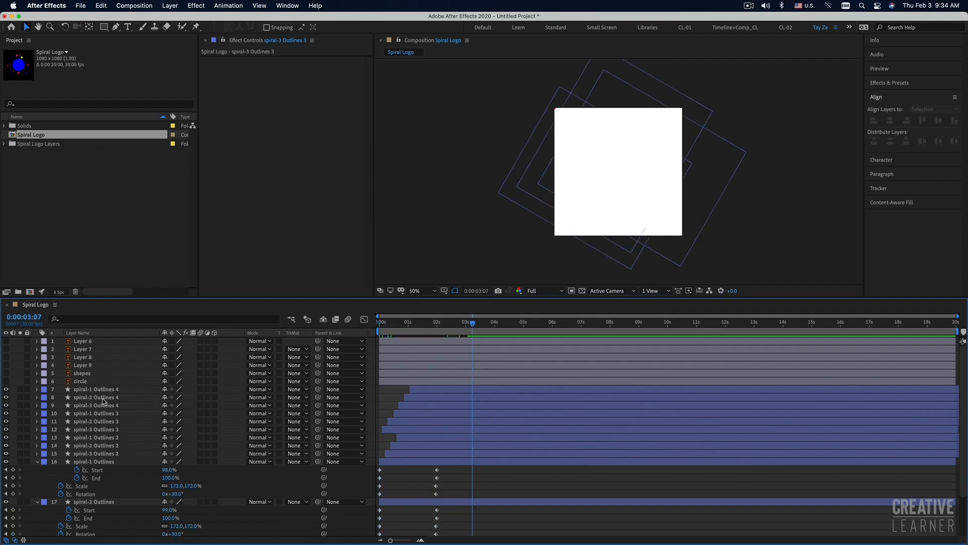
Step: Collapse the properties of the three original spiral layers, fit the composition to the viewer and preview the animation
{"action": "left_click", "coordinate": [37, 461]}
{"action": "left_click", "coordinate": [38, 470]}
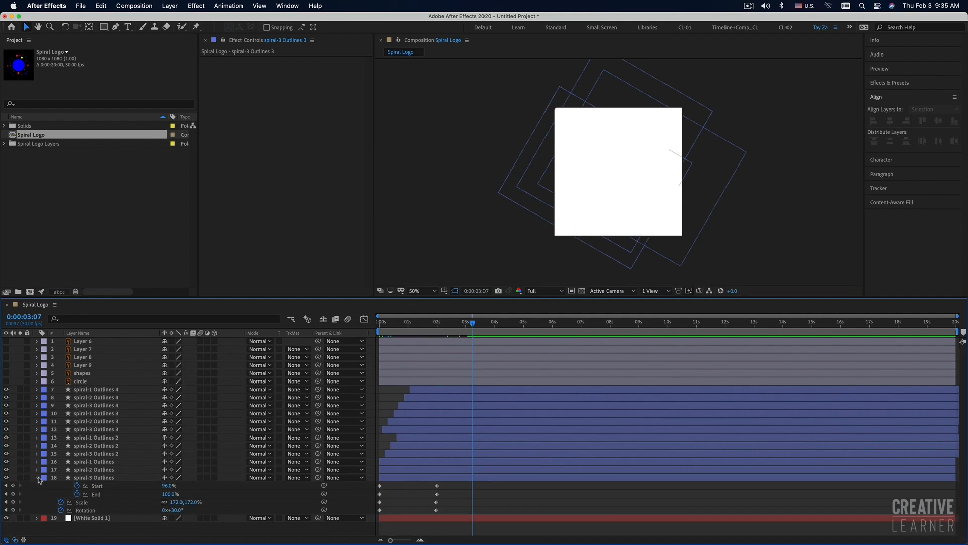
{"action": "left_click", "coordinate": [37, 478]}
{"action": "left_click", "coordinate": [379, 323]}
{"action": "key", "text": "space"}
{"action": "key", "text": "space"}
{"action": "left_click", "coordinate": [421, 290]}
{"action": "left_click", "coordinate": [420, 300]}
{"action": "key", "text": "space"}
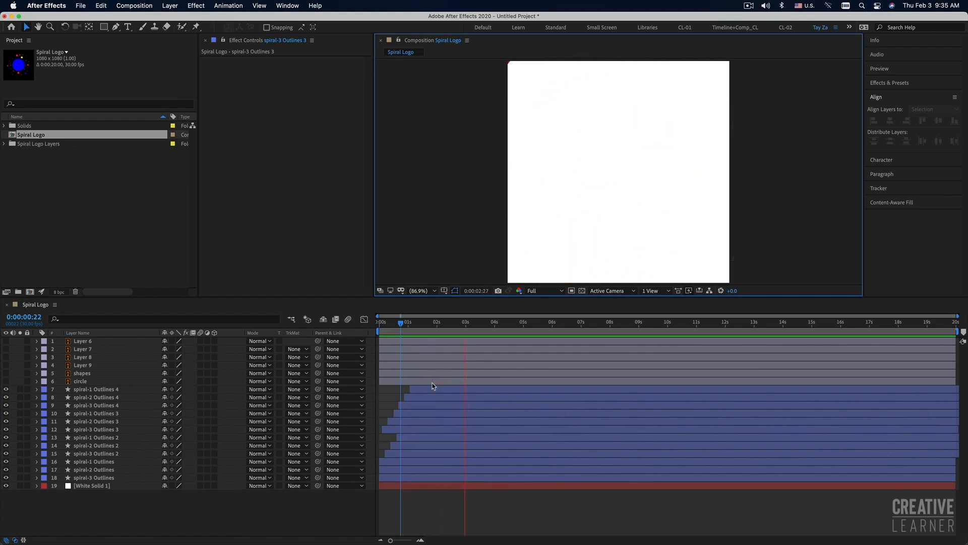
{"action": "key", "text": "space"}
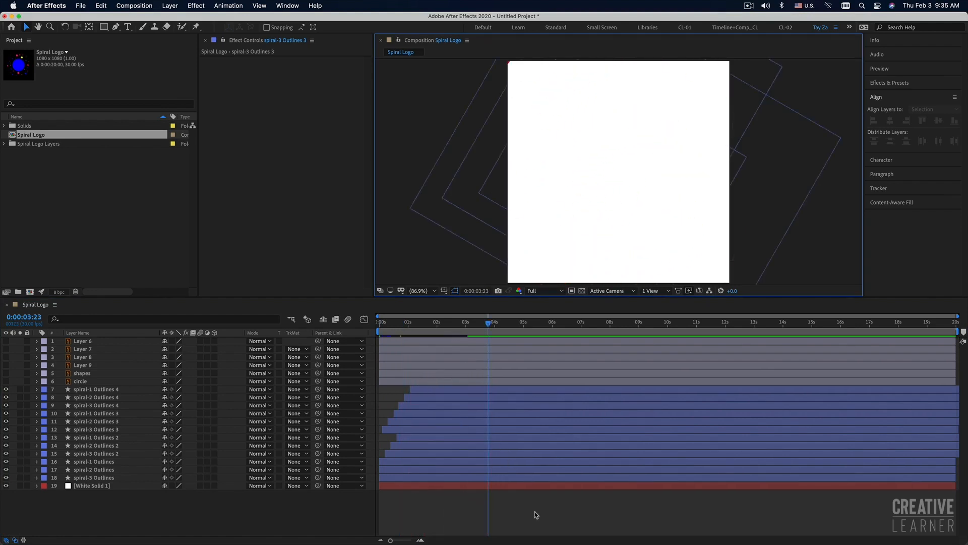
Step: End the work area at about 6 seconds, keep the layers' keyframes collapsed and preview the animation
{"action": "key", "text": "u"}
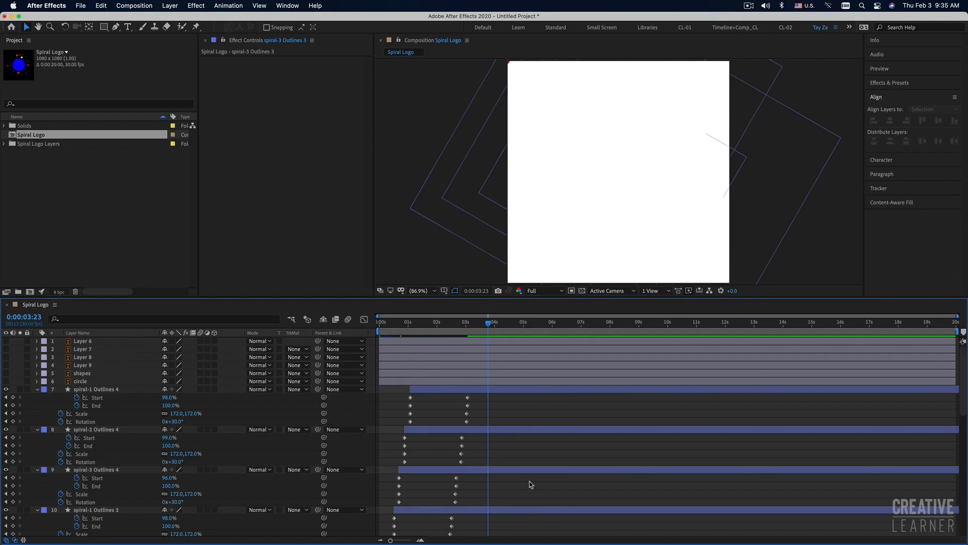
{"action": "key", "text": "n"}
{"action": "left_click_drag", "start_coordinate": [492, 331], "coordinate": [555, 330]}
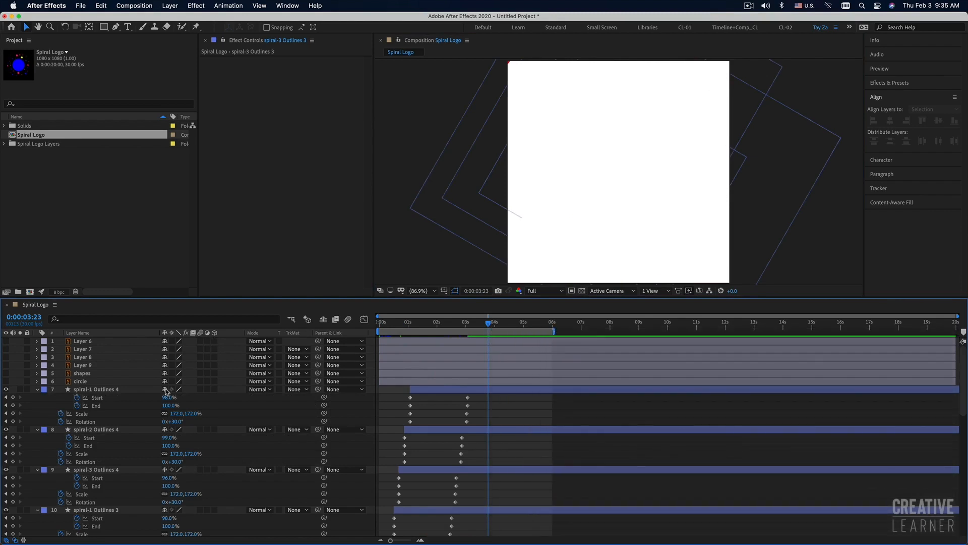
{"action": "key", "text": "u"}
{"action": "key", "text": "space"}
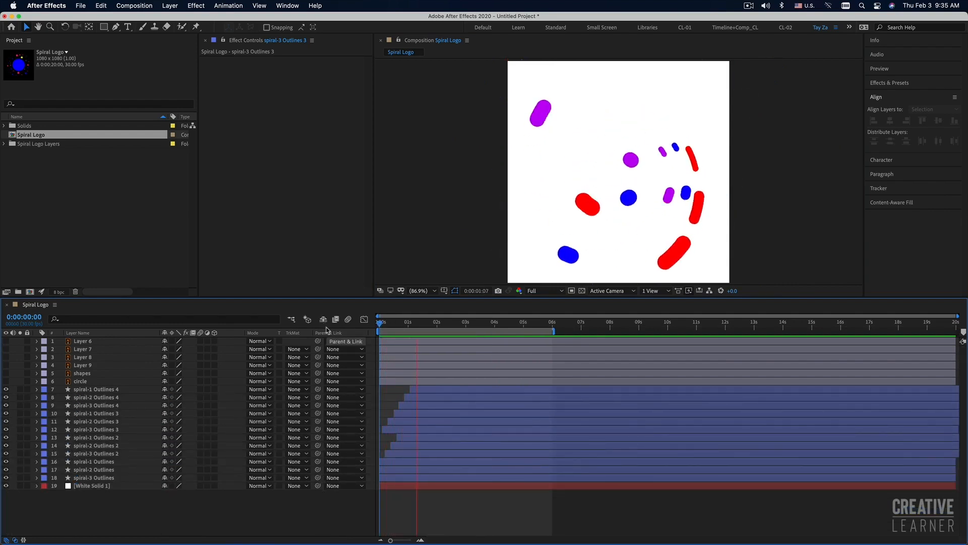
{"action": "key", "text": "space"}
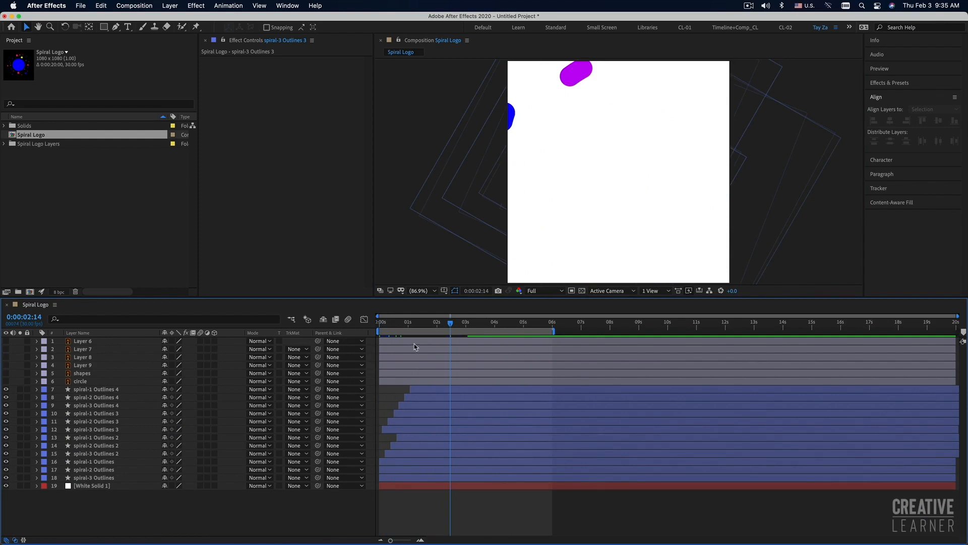
{"action": "left_click", "coordinate": [389, 325]}
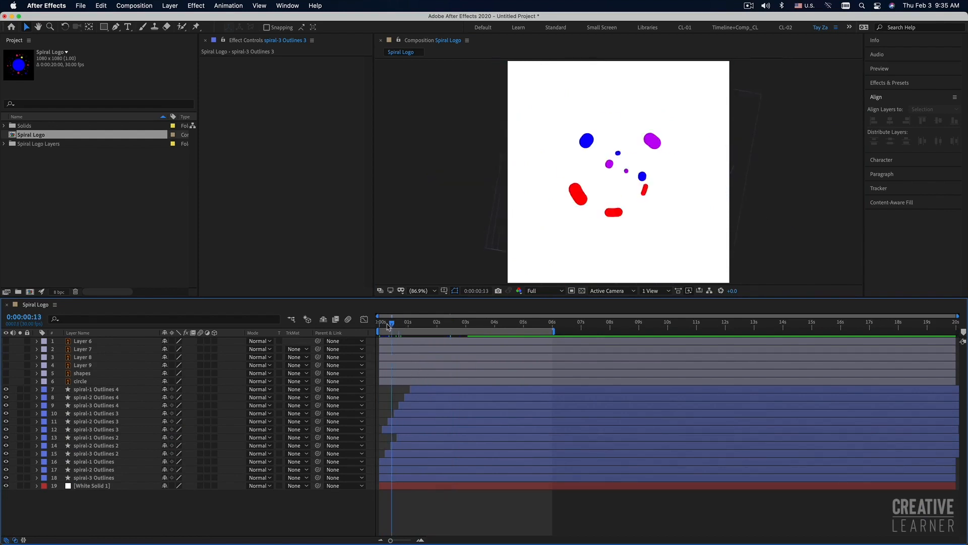
{"action": "left_click_drag", "start_coordinate": [388, 325], "coordinate": [383, 325]}
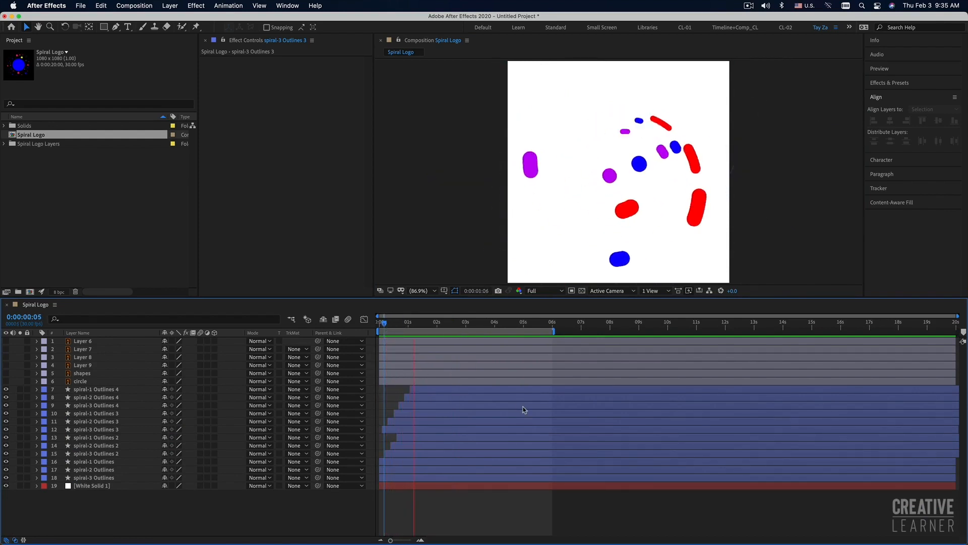
{"action": "key", "text": "space"}
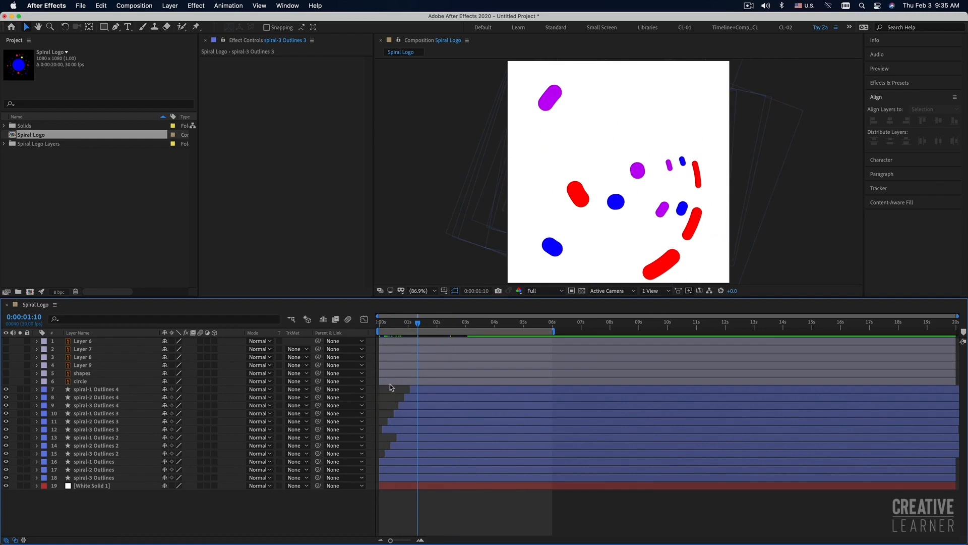
Step: Change the stroke color of spiral-3 Outlines 4 to turquoise 00FFC0 and preview the animation
{"action": "left_click", "coordinate": [407, 406]}
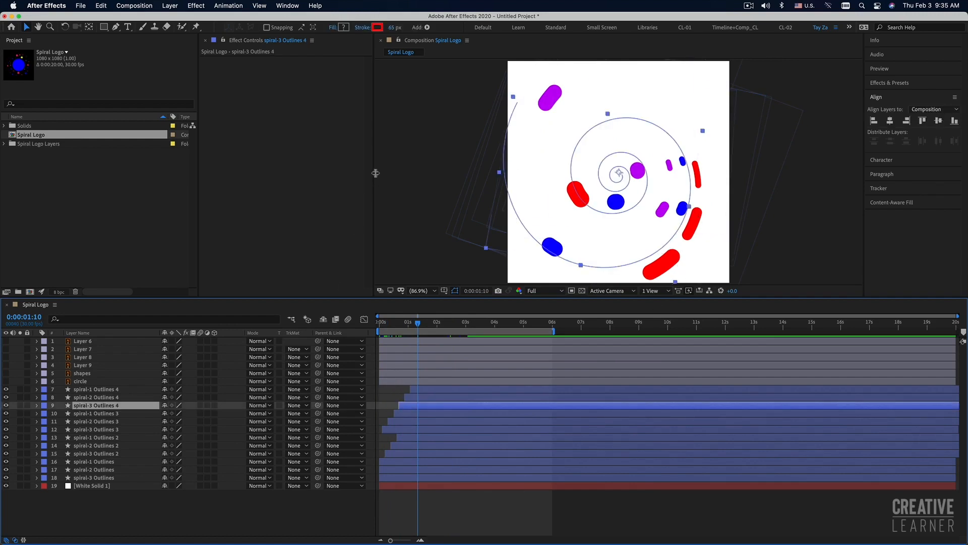
{"action": "left_click", "coordinate": [393, 27]}
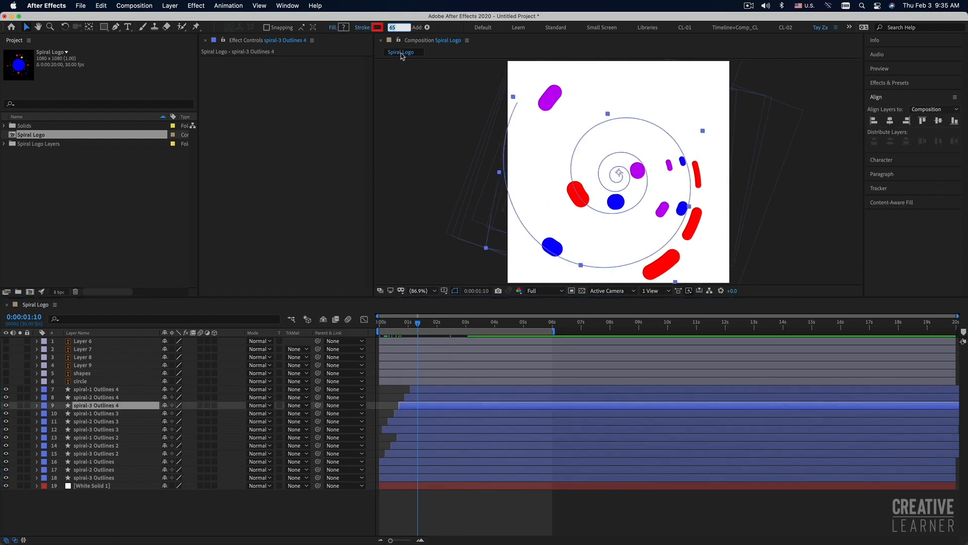
{"action": "left_click", "coordinate": [377, 27]}
{"action": "left_click_drag", "start_coordinate": [313, 156], "coordinate": [316, 180]}
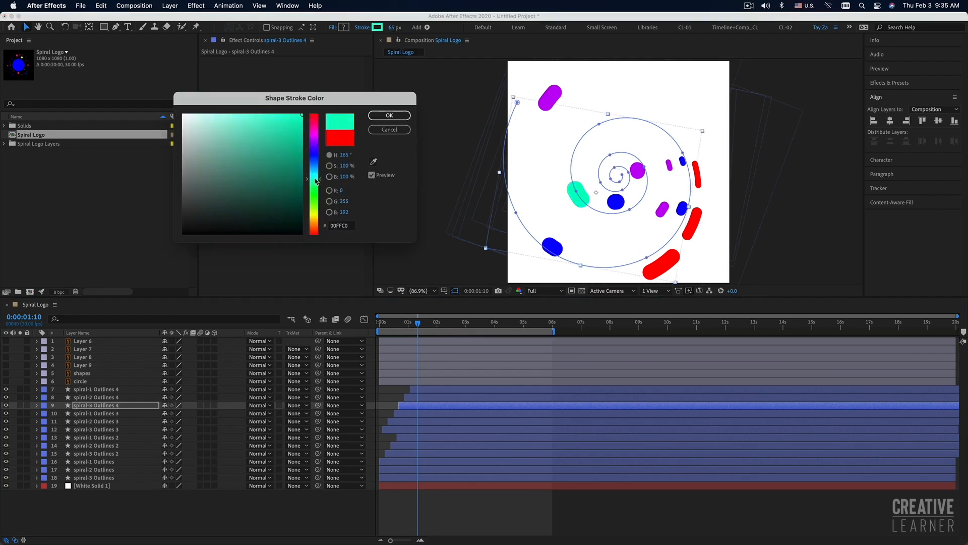
{"action": "left_click", "coordinate": [390, 115]}
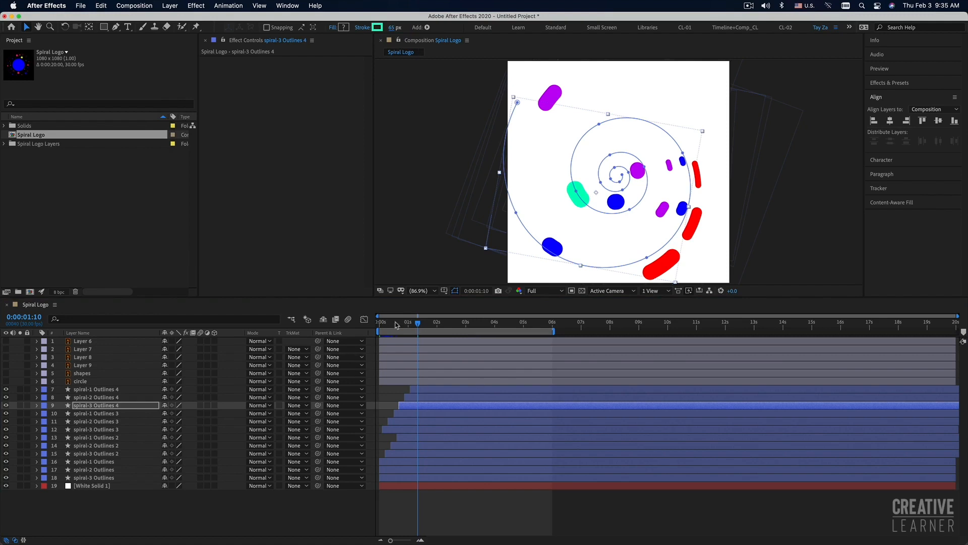
{"action": "key", "text": "space"}
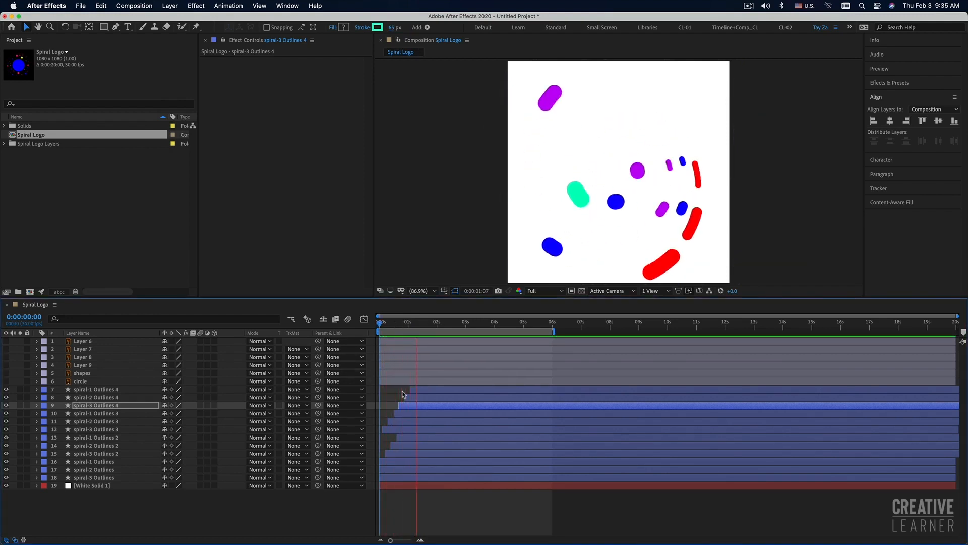
{"action": "key", "text": "space"}
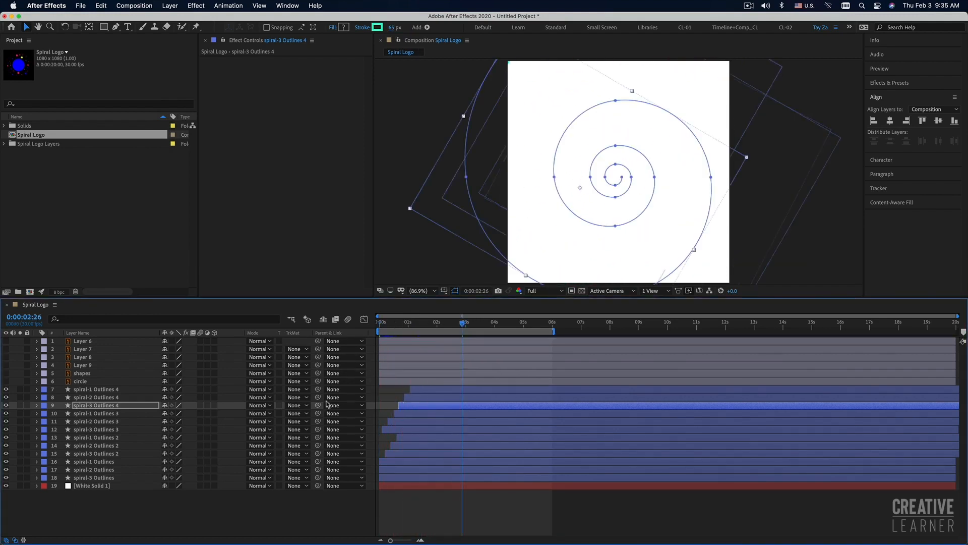
Step: Make the circle layer visible and add the white text CREATIVE LEARNER on two lines over the circle
{"action": "left_click", "coordinate": [6, 381]}
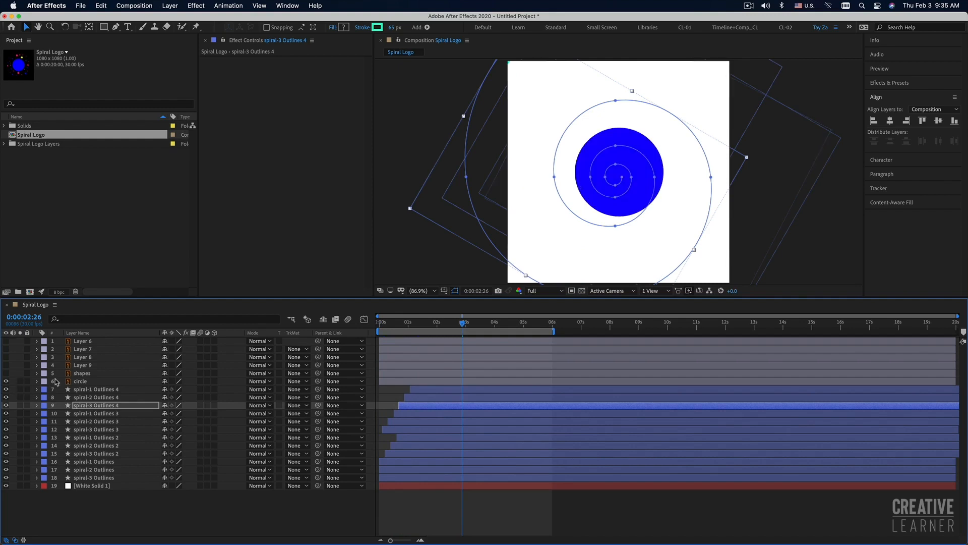
{"action": "left_click", "coordinate": [78, 381]}
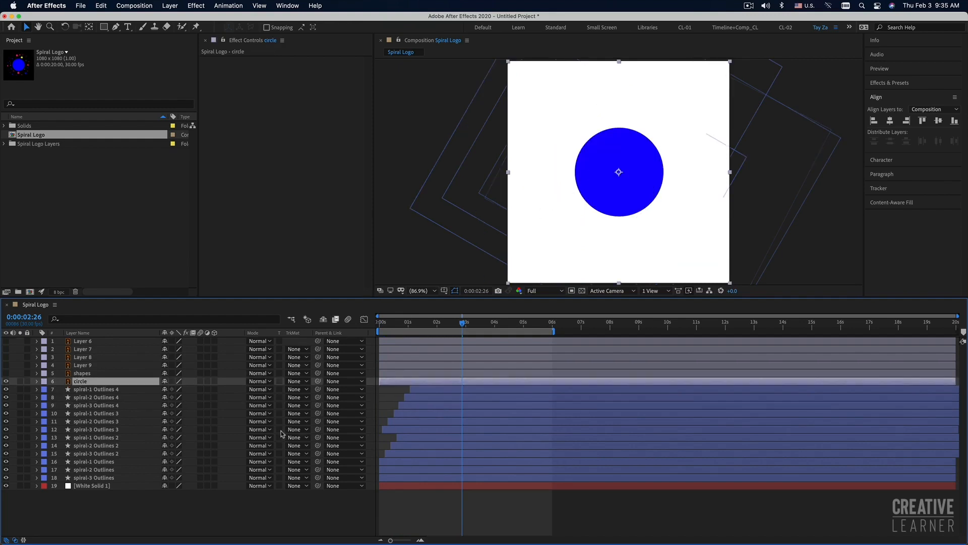
{"action": "left_click", "coordinate": [128, 29]}
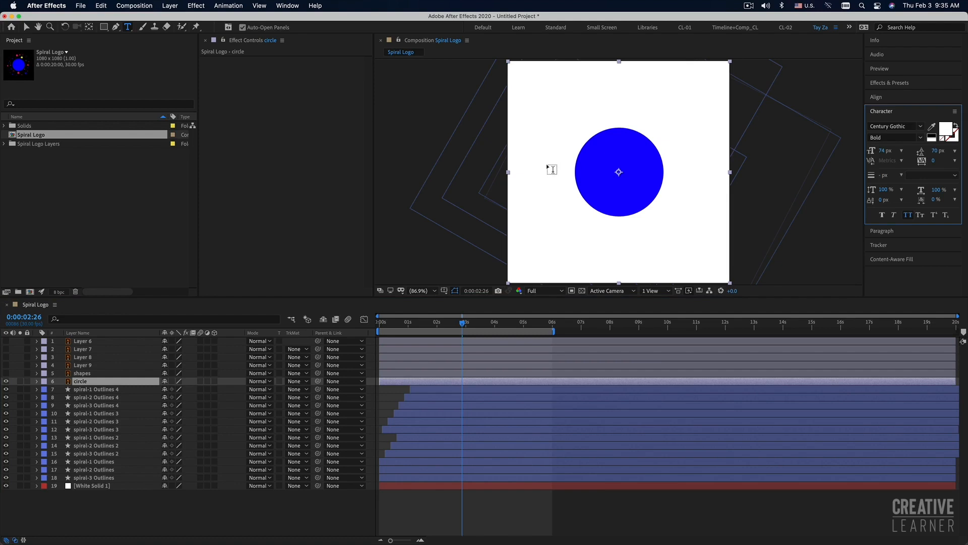
{"action": "left_click", "coordinate": [591, 174]}
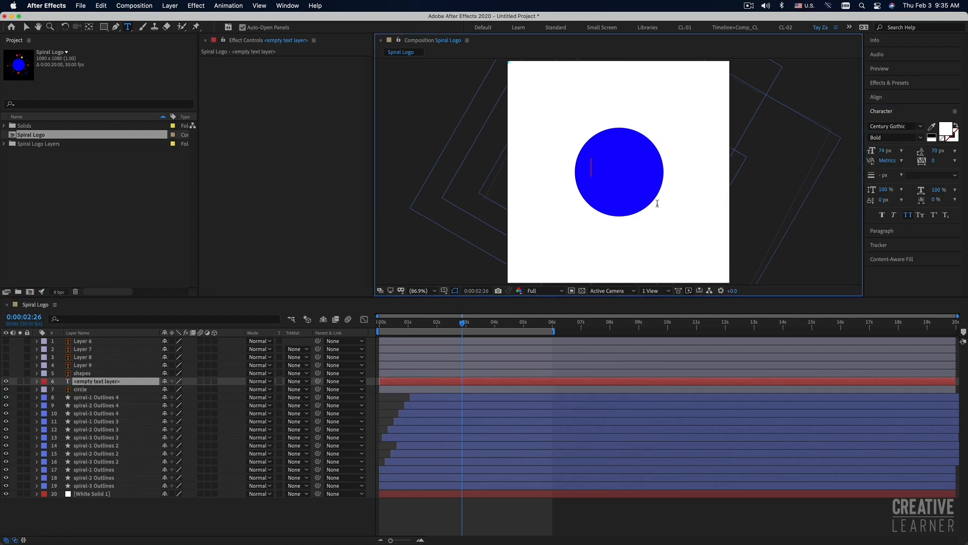
{"action": "type", "text": "CREATIVE"}
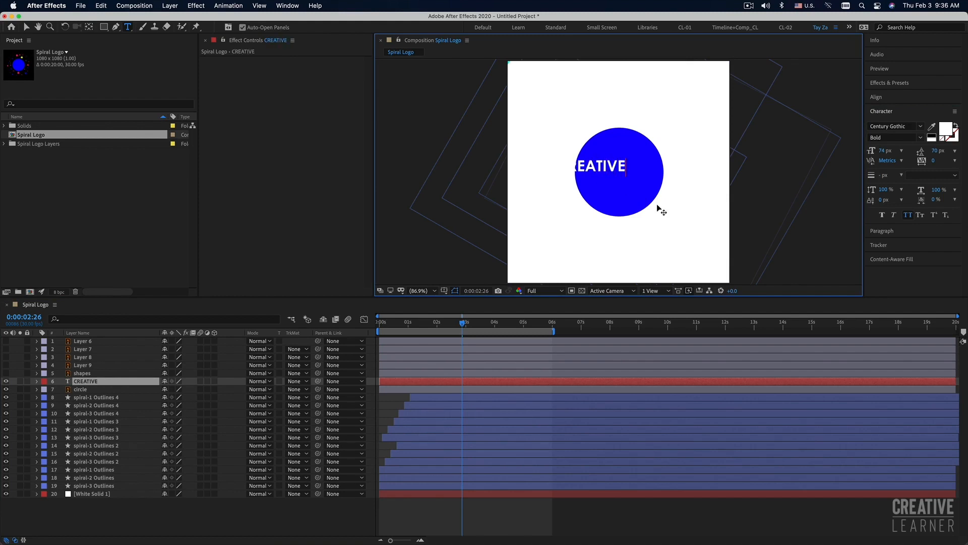
{"action": "type", "text": "LO"}
{"action": "key", "text": "BackSpace"}
{"action": "key", "text": "BackSpace"}
{"action": "type", "text": "LEARner"}
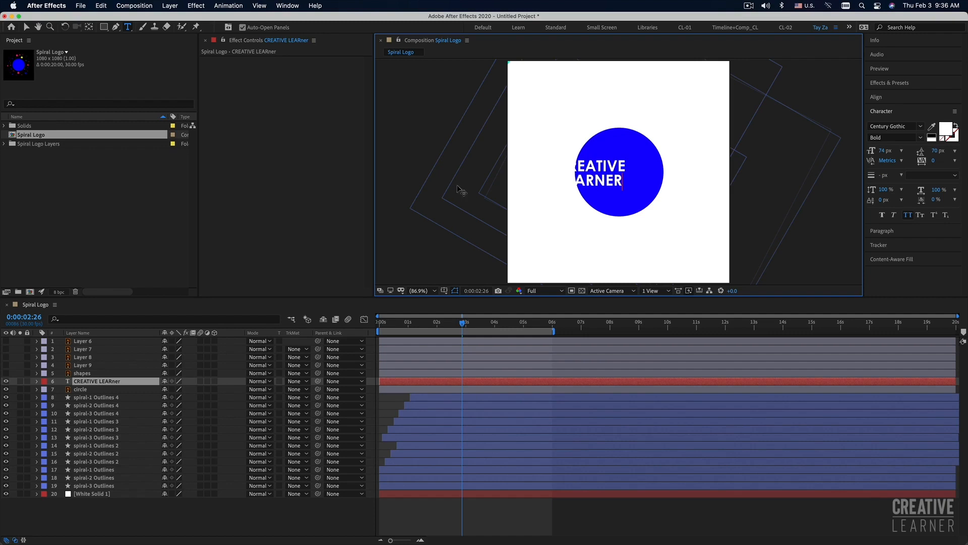
{"action": "left_click", "coordinate": [26, 28]}
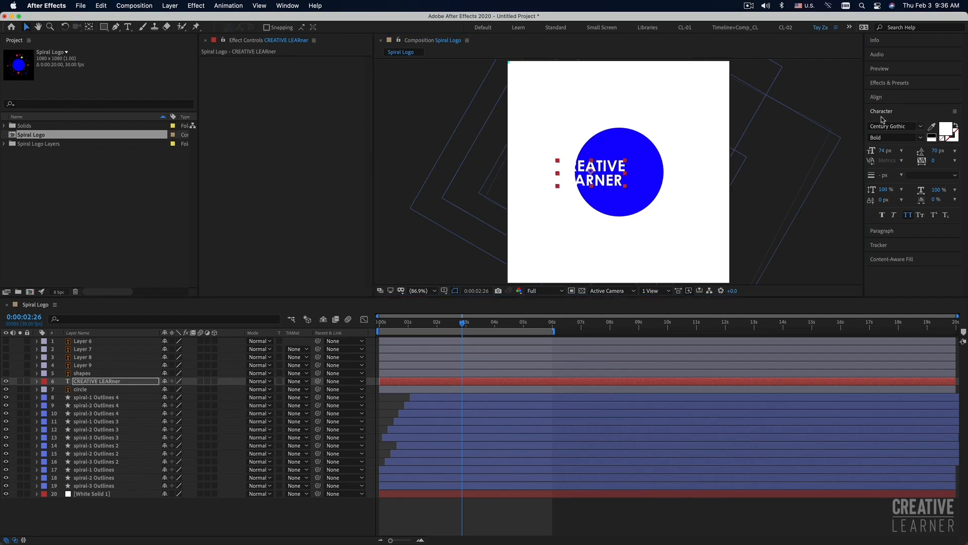
Step: Center the CREATIVE LEARNER text both horizontally and vertically in the composition and parent it to the circle layer
{"action": "left_click", "coordinate": [881, 98]}
{"action": "left_click", "coordinate": [889, 121]}
{"action": "left_click", "coordinate": [938, 121]}
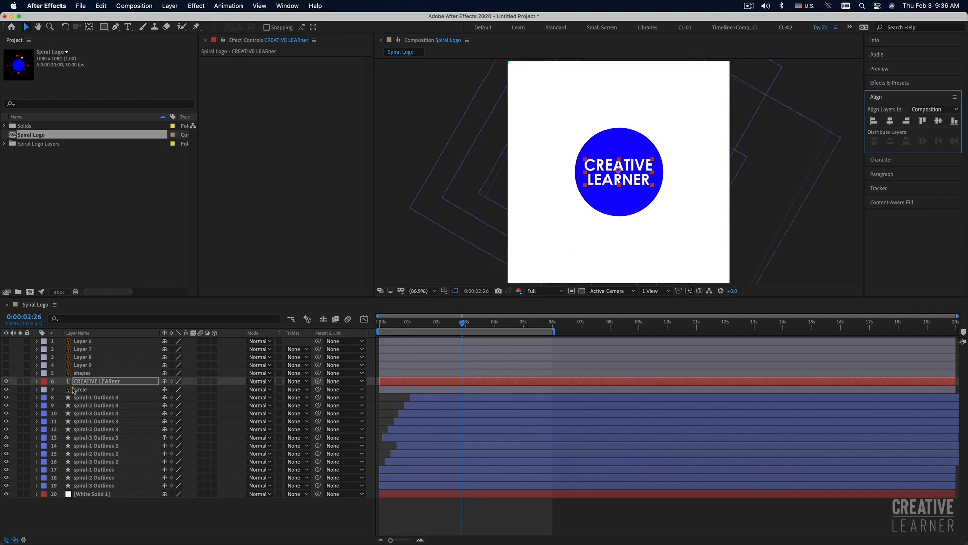
{"action": "left_click_drag", "start_coordinate": [317, 382], "coordinate": [82, 390]}
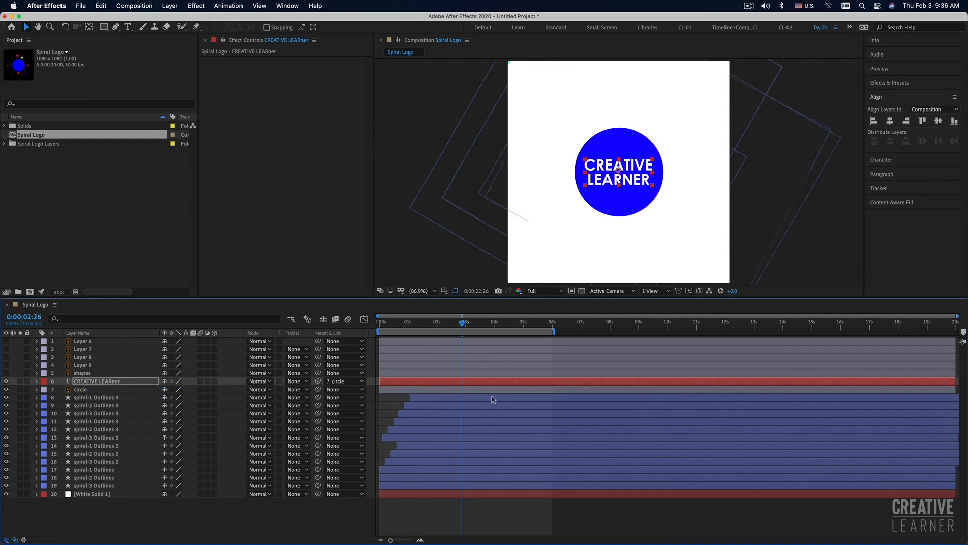
Step: Keyframe the circle's scale from 0% at the start to 100% at about 0:00:01:05 and preview it
{"action": "left_click", "coordinate": [393, 392]}
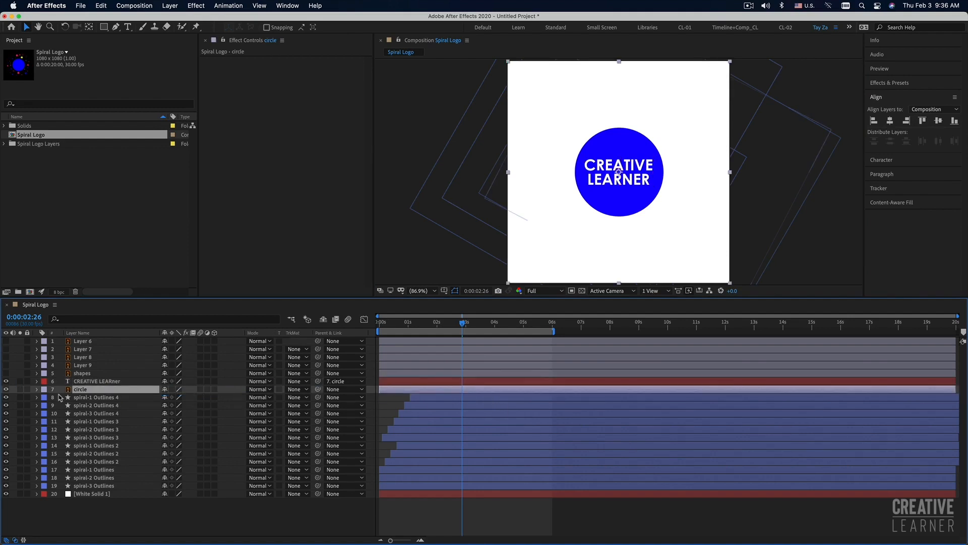
{"action": "key", "text": "s"}
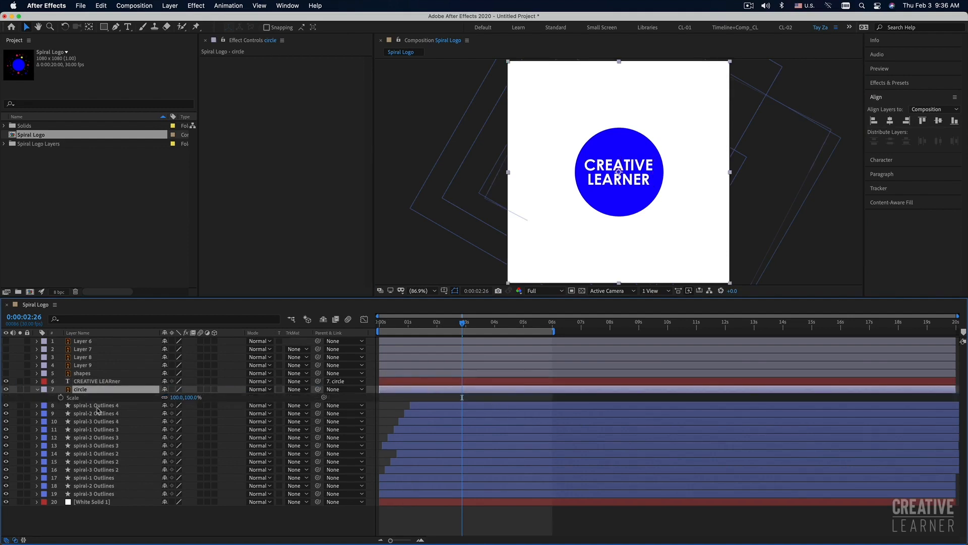
{"action": "left_click", "coordinate": [60, 398]}
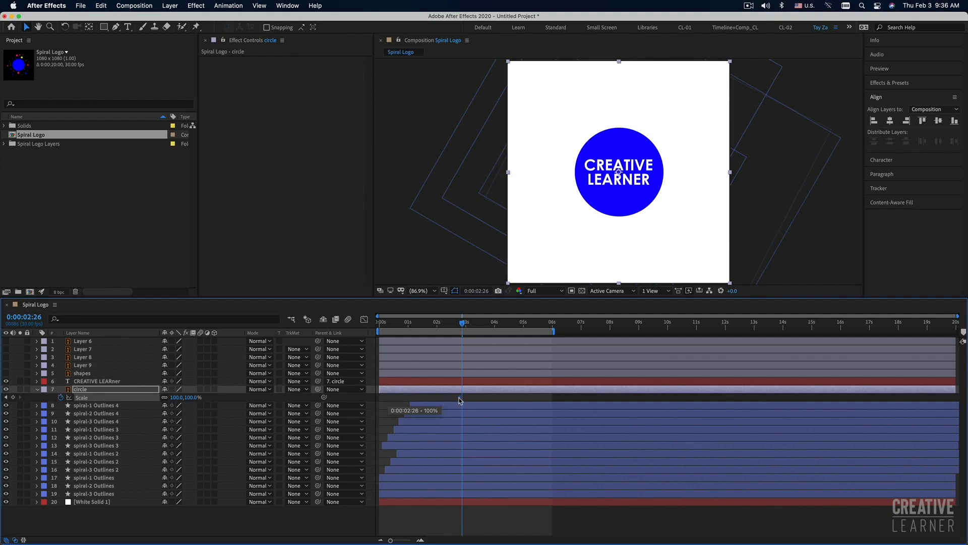
{"action": "left_click_drag", "start_coordinate": [462, 324], "coordinate": [380, 331]}
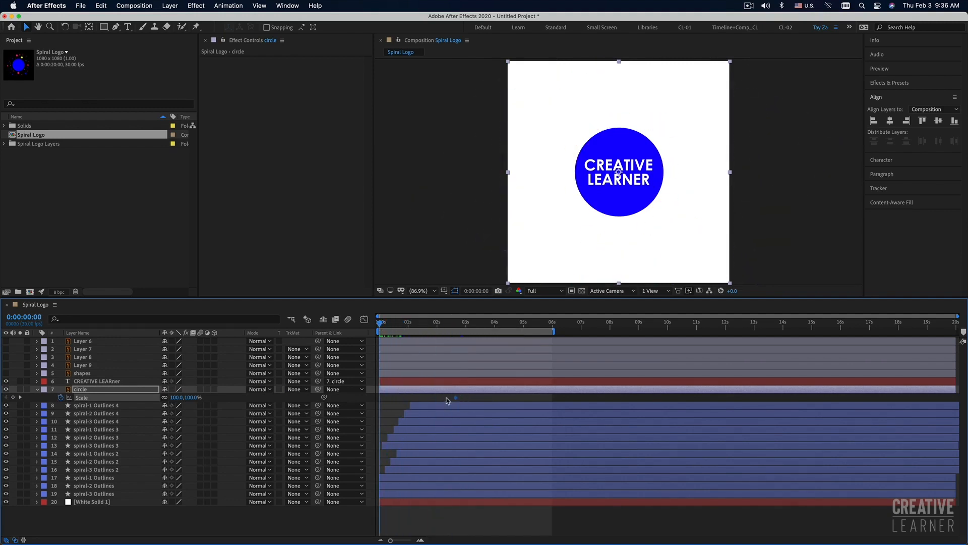
{"action": "left_click", "coordinate": [192, 398]}
{"action": "key", "text": "Return"}
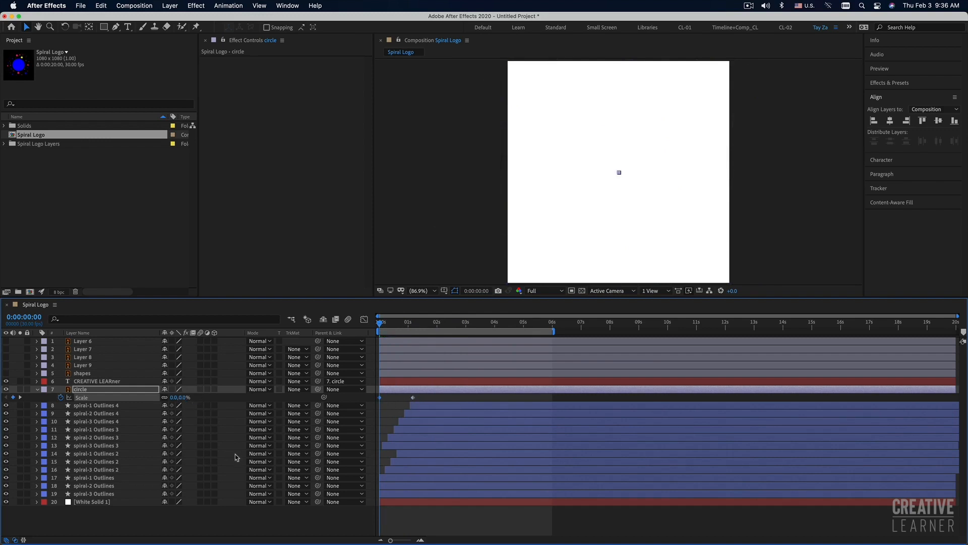
{"action": "key", "text": "space"}
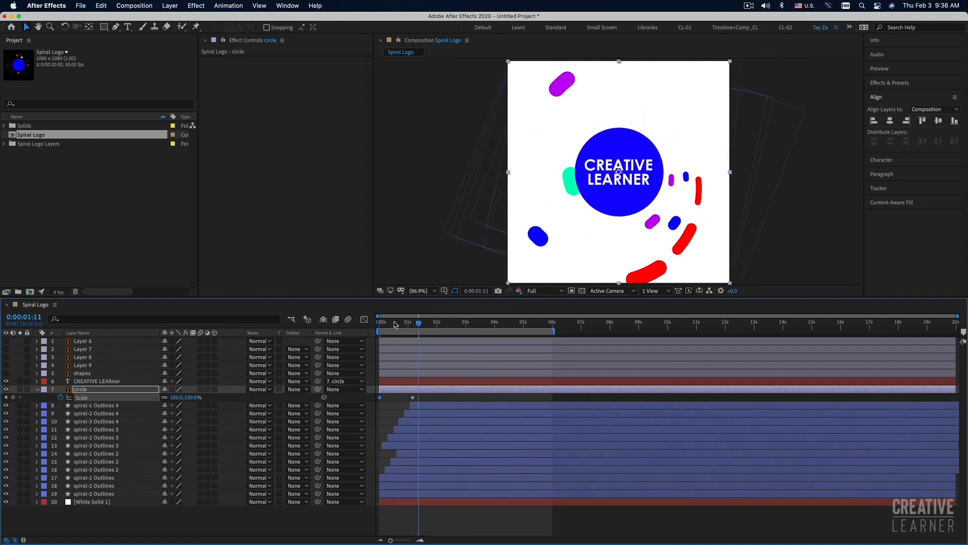
{"action": "key", "text": "space"}
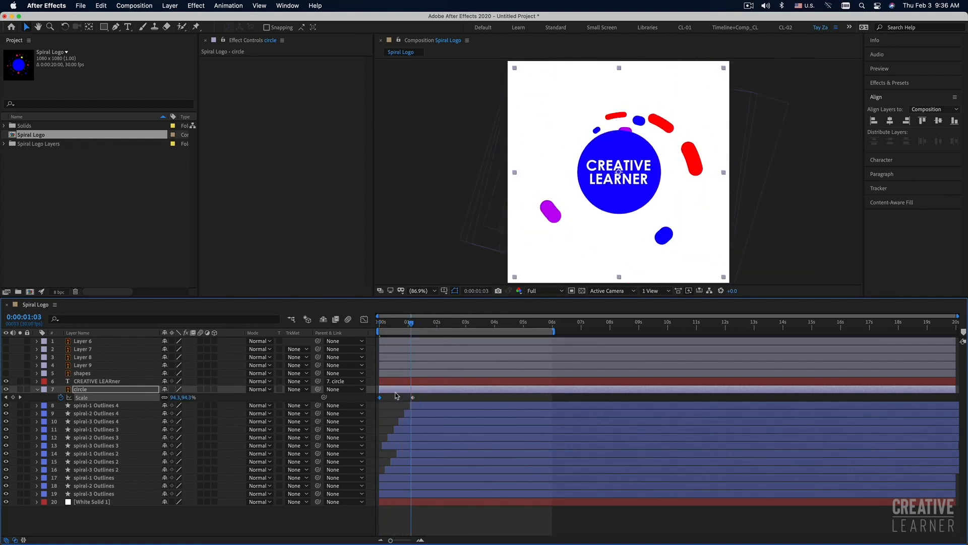
Step: Shift the circle layer to start at about 0:00:01:05 and move its final scale keyframe to about 2 seconds
{"action": "left_click_drag", "start_coordinate": [394, 394], "coordinate": [425, 395]}
{"action": "key", "text": "space"}
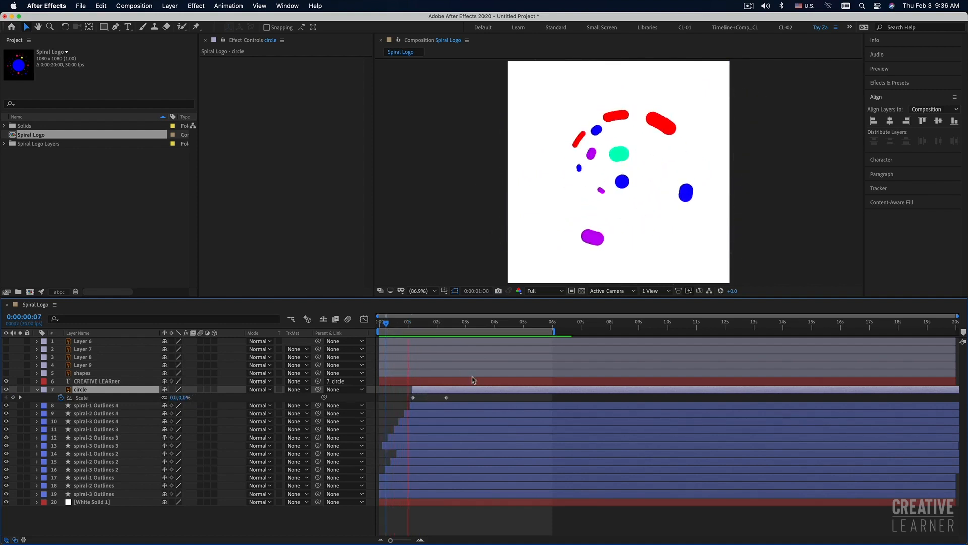
{"action": "left_click", "coordinate": [452, 398]}
{"action": "left_click_drag", "start_coordinate": [447, 397], "coordinate": [404, 393]}
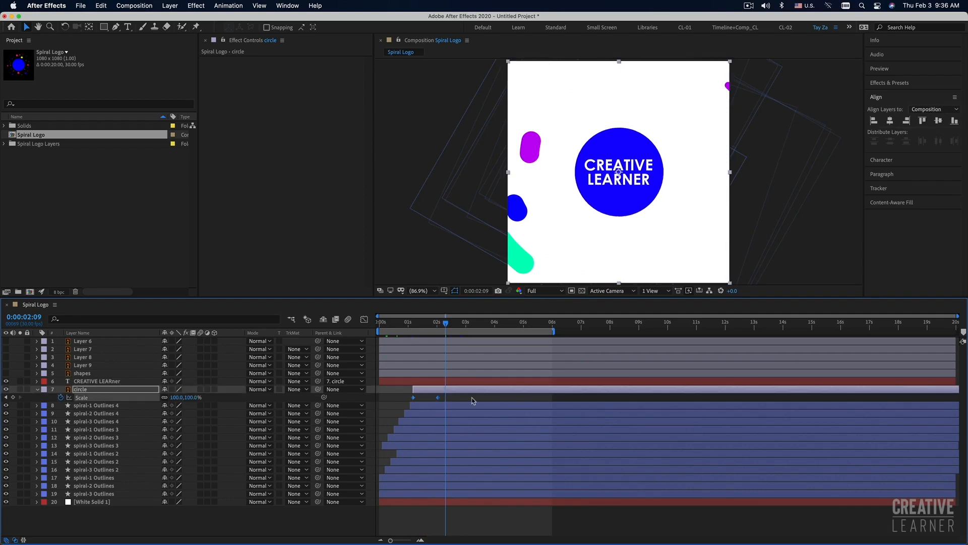
Step: Apply Easy Ease to the circle's scale keyframes, move the final one to 0:00:01:22 and preview the animation
{"action": "left_click", "coordinate": [420, 401]}
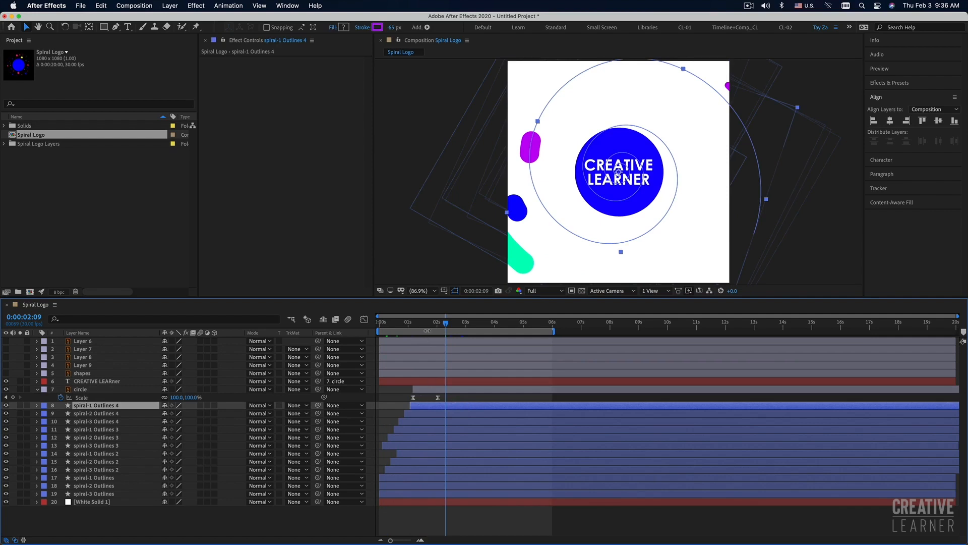
{"action": "key", "text": "space"}
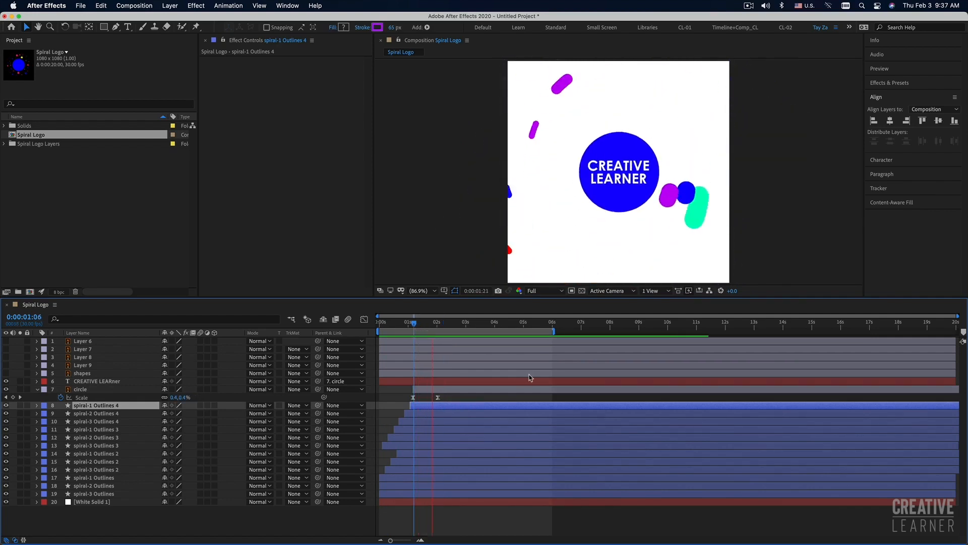
{"action": "key", "text": "space"}
{"action": "left_click_drag", "start_coordinate": [438, 397], "coordinate": [431, 397]}
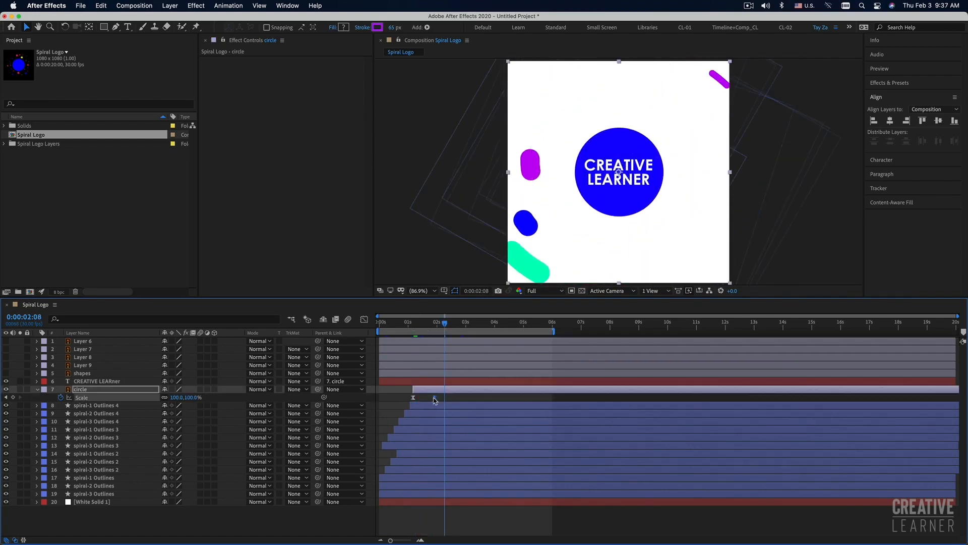
{"action": "key", "text": "space"}
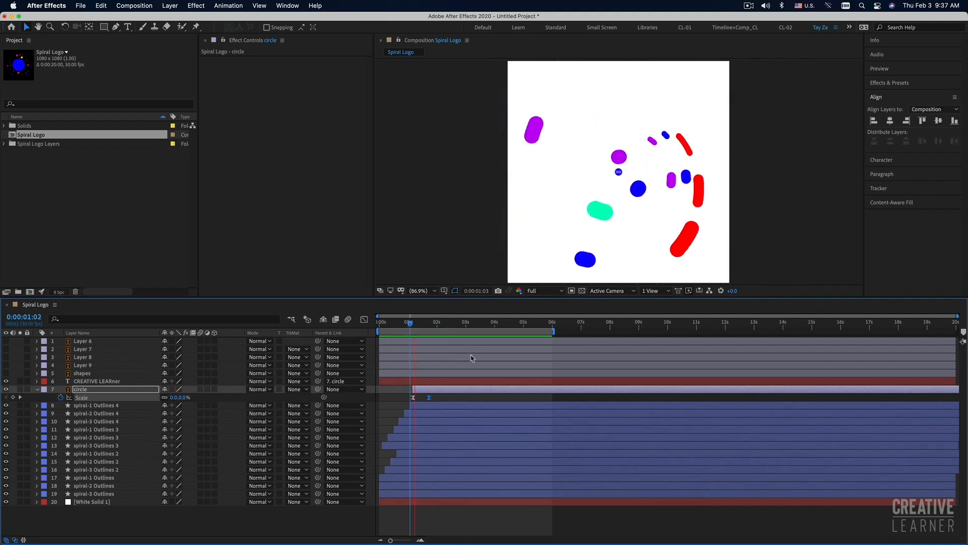
Step: Show the circle's scale keyframes as a value graph in the Graph Editor, fitted to view, with the final keyframe selected
{"action": "left_click_drag", "start_coordinate": [435, 396], "coordinate": [378, 403]}
{"action": "left_click", "coordinate": [364, 319]}
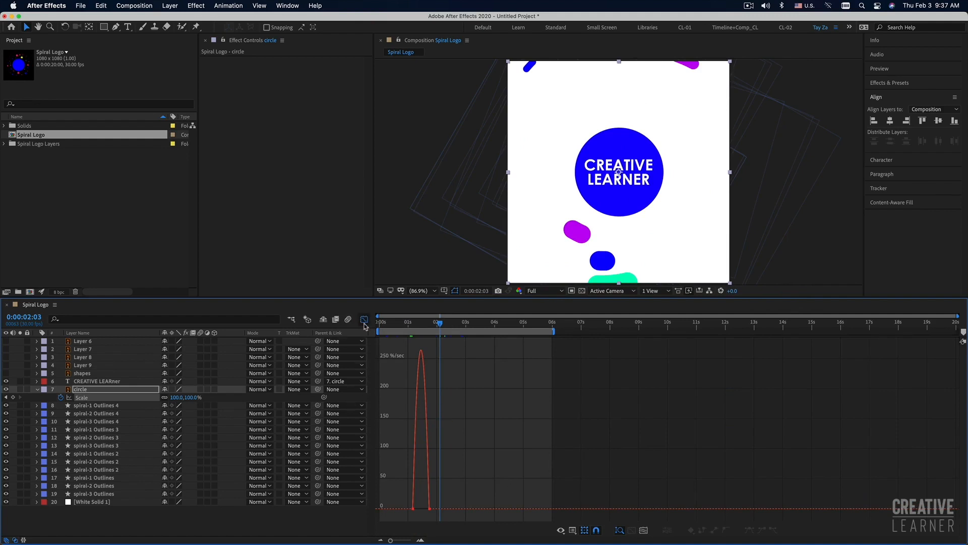
{"action": "left_click", "coordinate": [643, 530]}
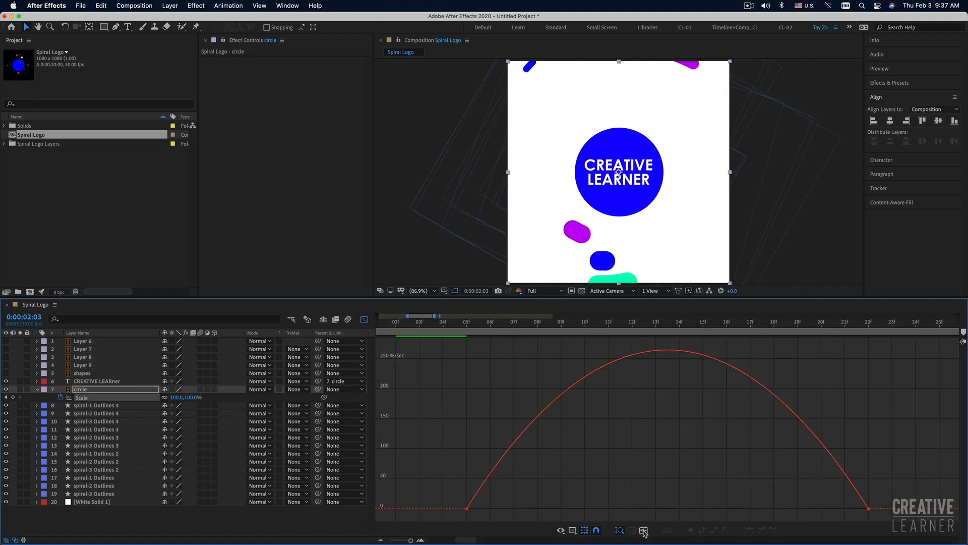
{"action": "left_click", "coordinate": [573, 530]}
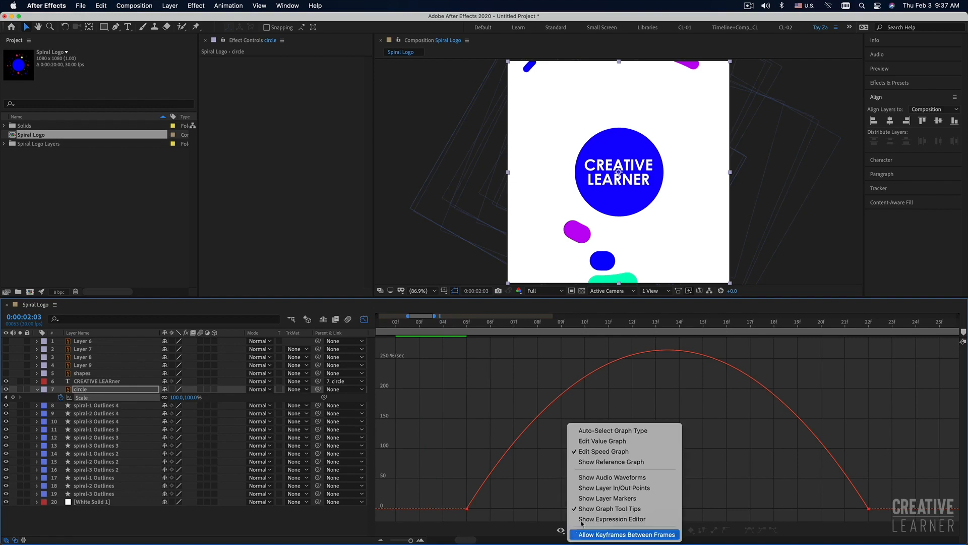
{"action": "left_click", "coordinate": [610, 441]}
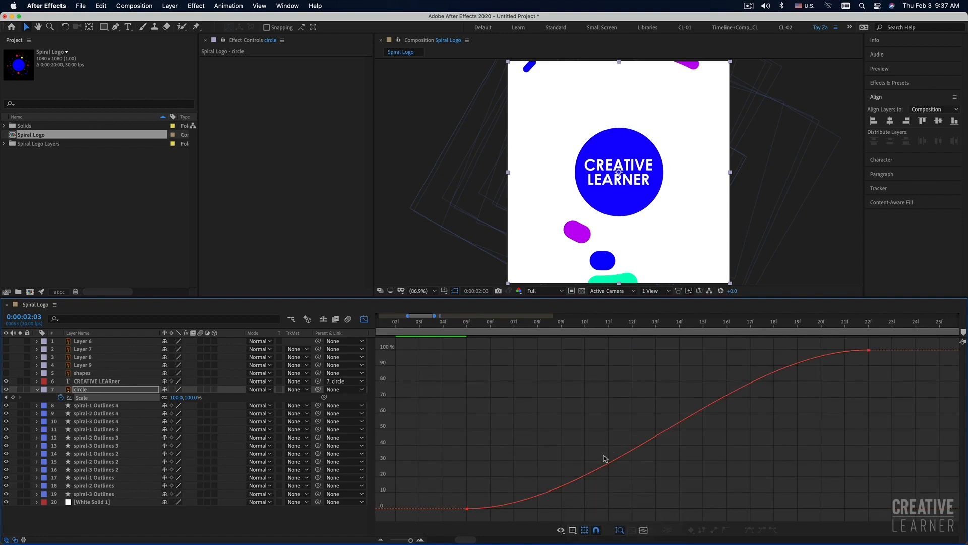
{"action": "left_click", "coordinate": [868, 351]}
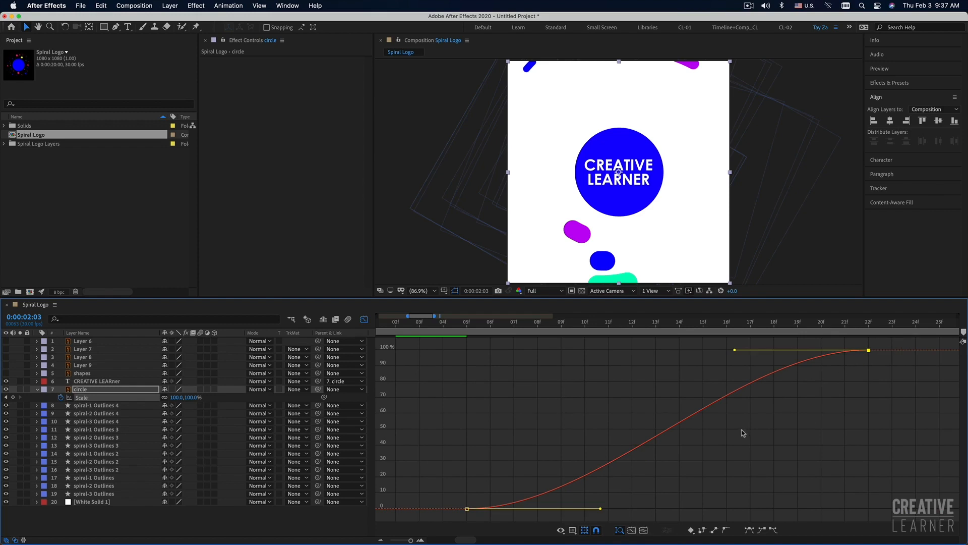
Step: Add a keyframe at 0:00:01:17 on the circle's scale curve with the Pen tool and raise it slightly above 100%
{"action": "left_click", "coordinate": [115, 27]}
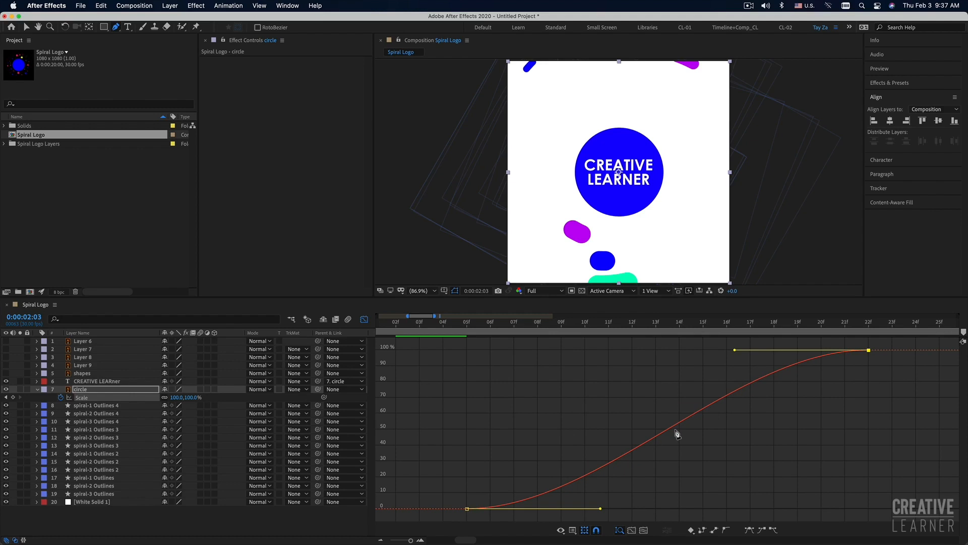
{"action": "left_click", "coordinate": [750, 383]}
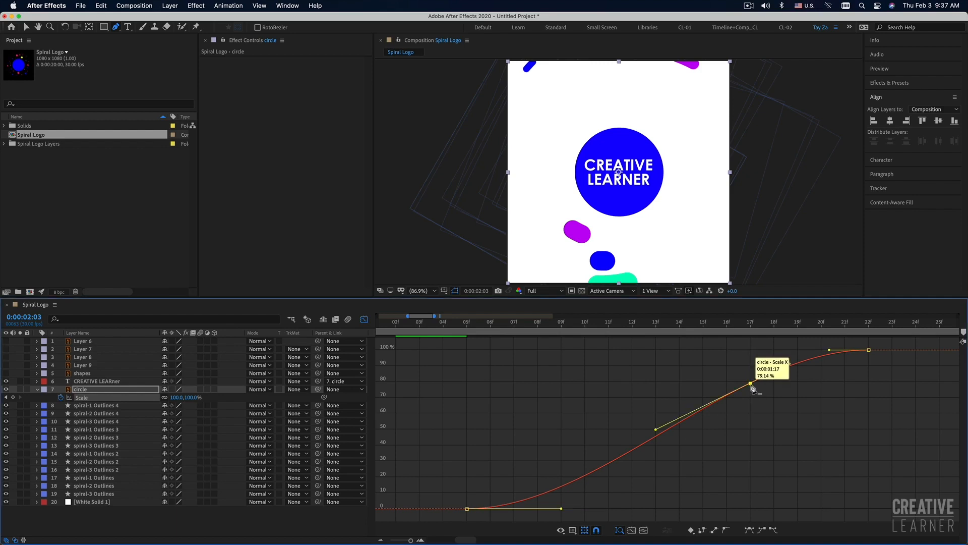
{"action": "left_click_drag", "start_coordinate": [750, 384], "coordinate": [751, 348]}
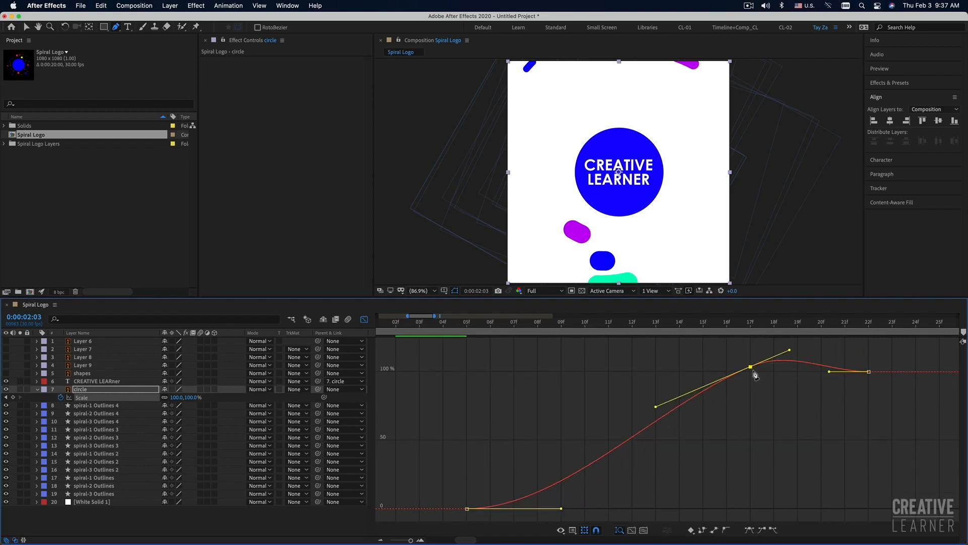
{"action": "left_click_drag", "start_coordinate": [514, 325], "coordinate": [866, 350]}
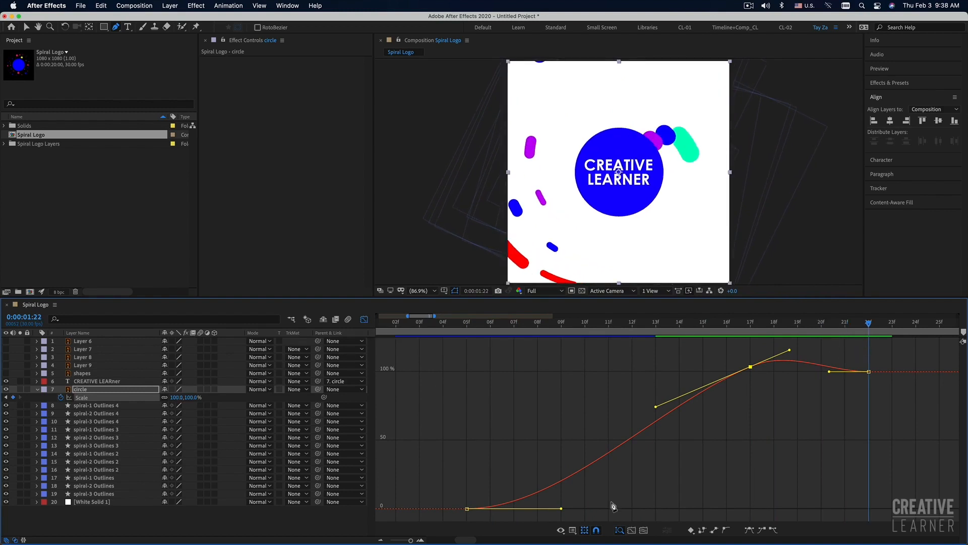
Step: Switch the circle's scale curve back to the speed graph and preview the overshoot from 0:00:01:05
{"action": "left_click", "coordinate": [577, 532]}
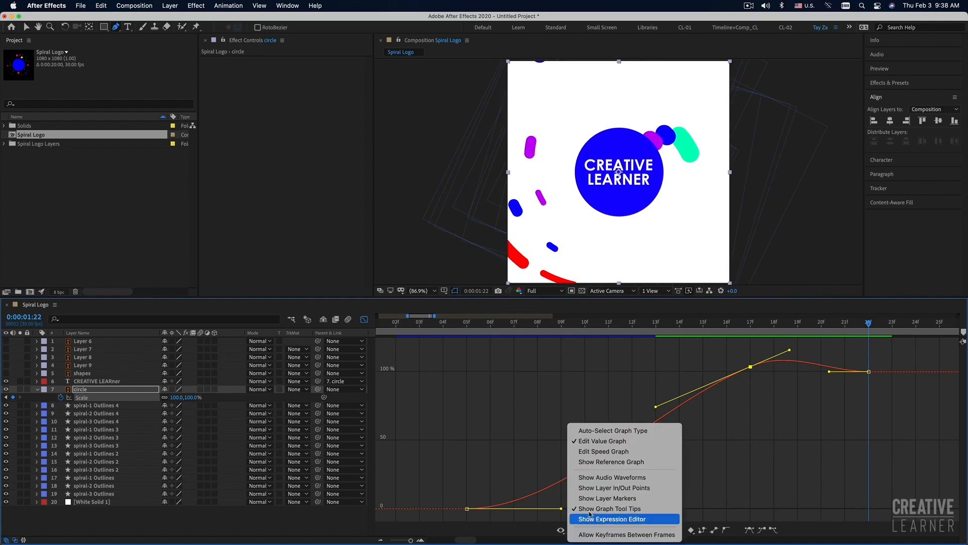
{"action": "left_click", "coordinate": [589, 453]}
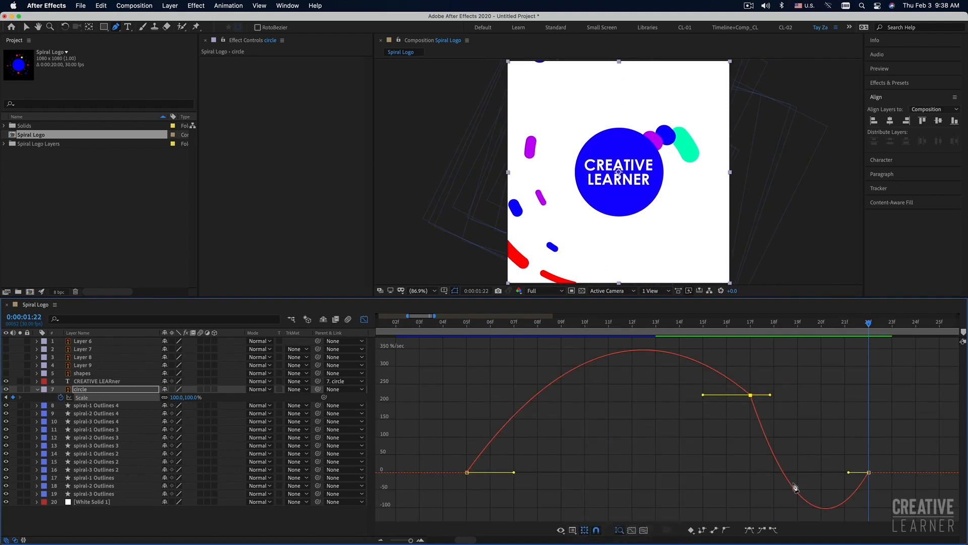
{"action": "left_click_drag", "start_coordinate": [547, 329], "coordinate": [470, 341]}
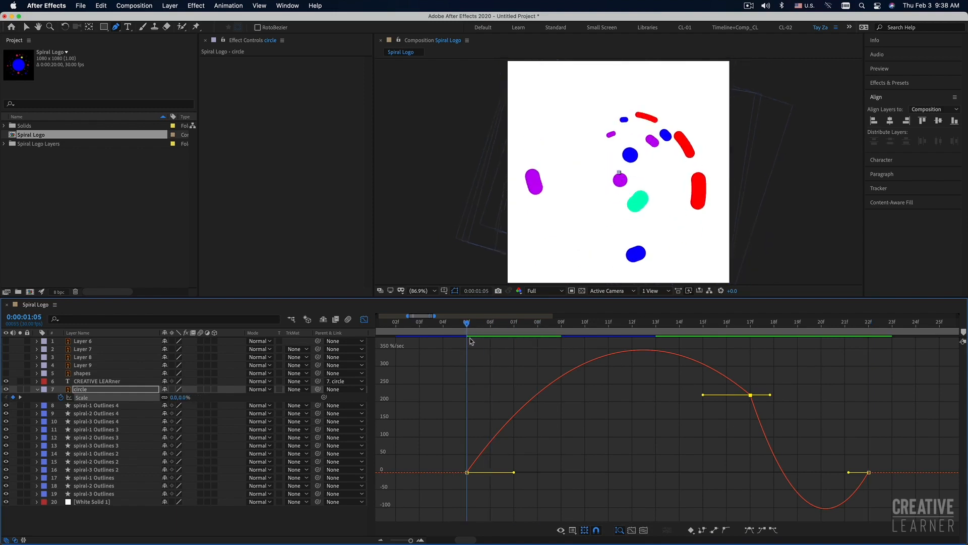
{"action": "key", "text": "space"}
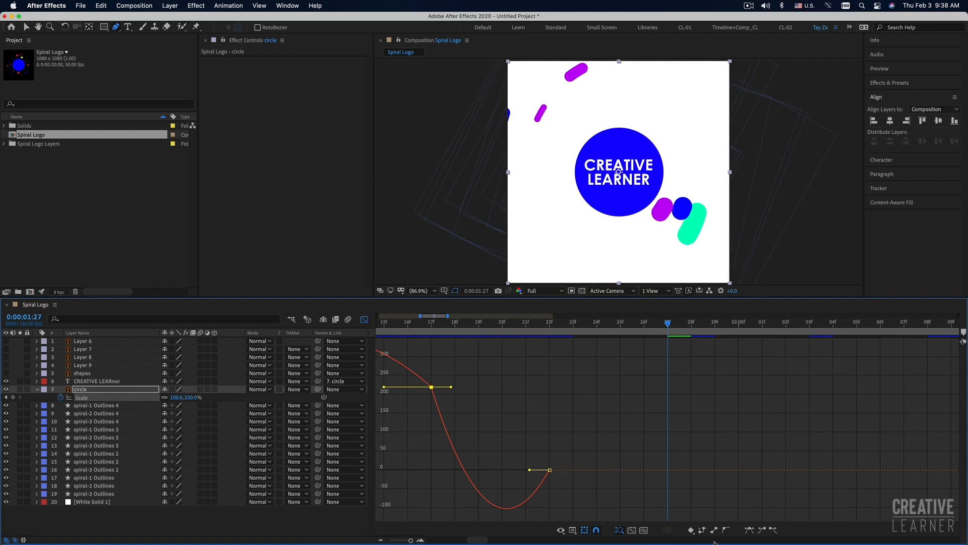
Step: Review the circle's full scale speed graph and play the animation back from 0:00:01:05
{"action": "left_click", "coordinate": [644, 532]}
{"action": "left_click_drag", "start_coordinate": [513, 472], "coordinate": [584, 474]}
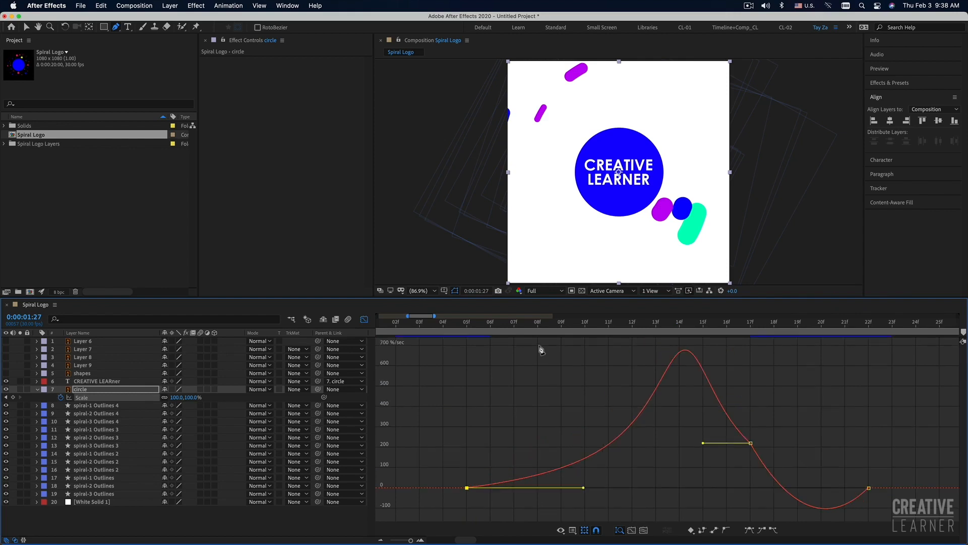
{"action": "left_click_drag", "start_coordinate": [507, 327], "coordinate": [468, 334]}
{"action": "key", "text": "space"}
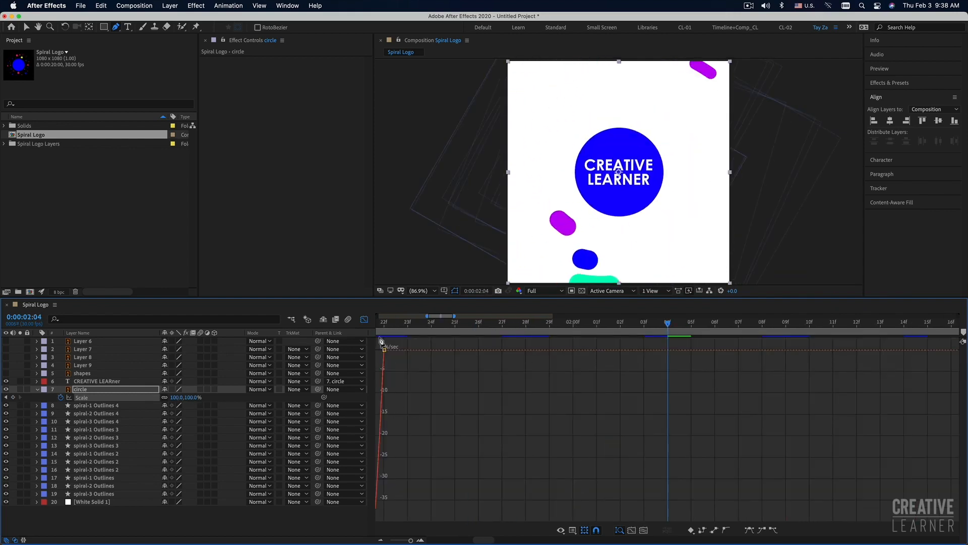
Step: Close the Graph Editor and preview the circle's overshoot several times from around 0:00:01:05
{"action": "left_click", "coordinate": [364, 319]}
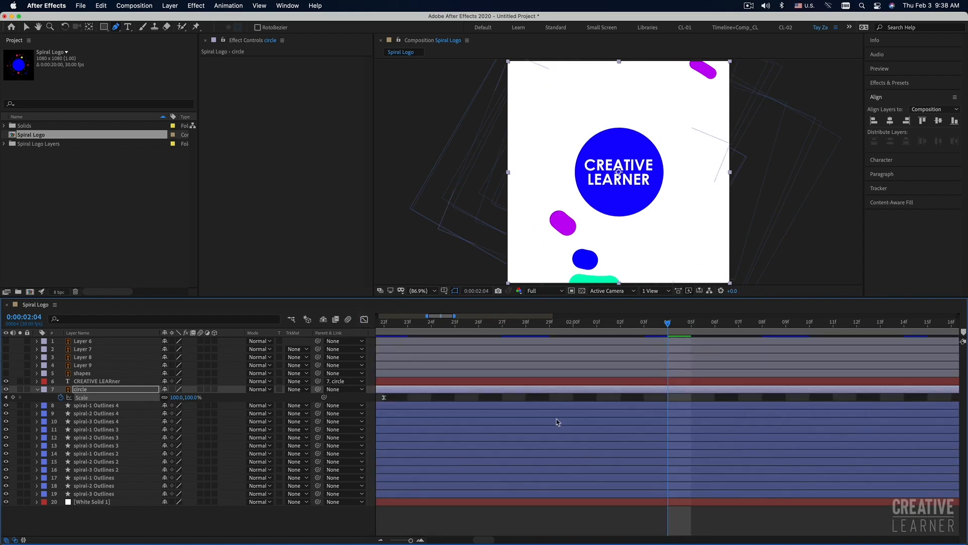
{"action": "key", "text": "minus"}
{"action": "key", "text": "minus"}
{"action": "key", "text": "minus"}
{"action": "left_click", "coordinate": [504, 323]}
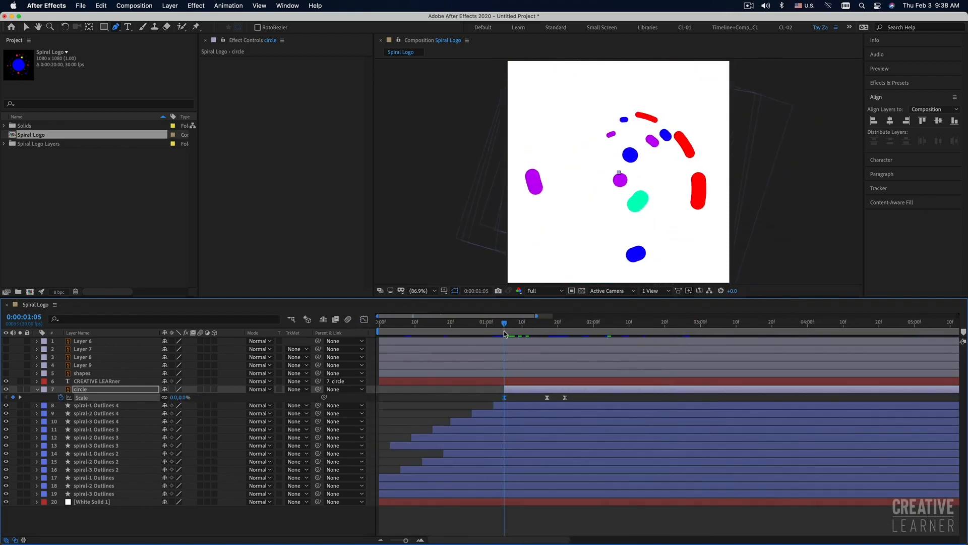
{"action": "key", "text": "space"}
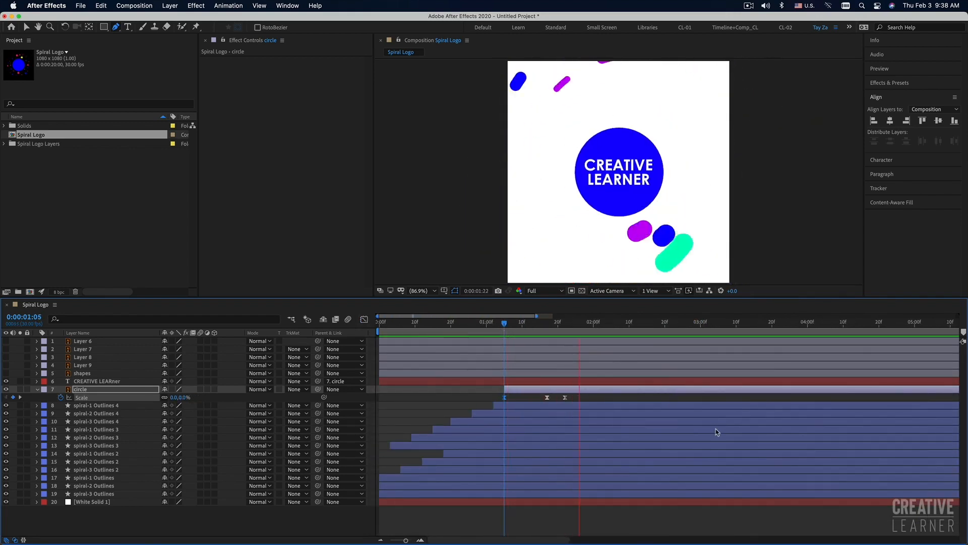
{"action": "key", "text": "space"}
{"action": "left_click_drag", "start_coordinate": [523, 323], "coordinate": [501, 324]}
{"action": "key", "text": "space"}
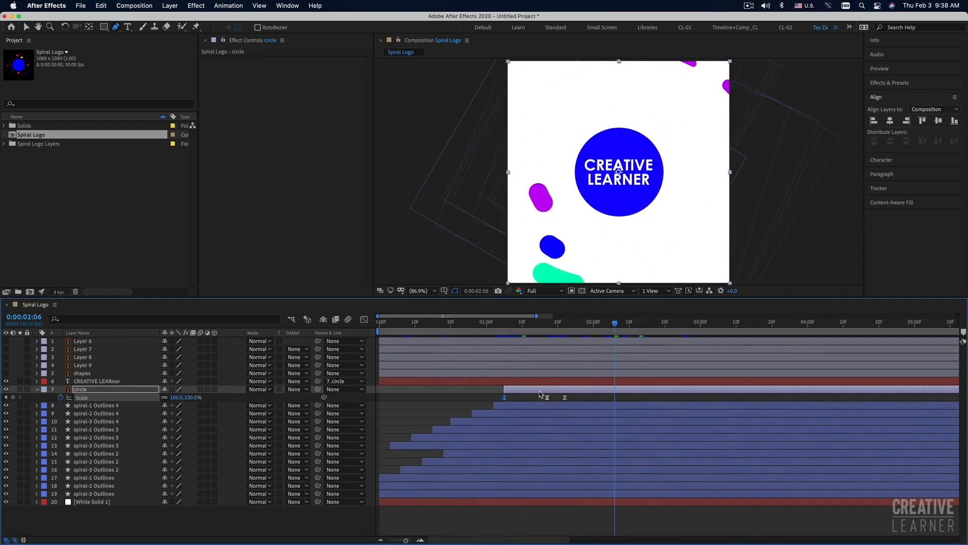
{"action": "left_click", "coordinate": [500, 328]}
{"action": "key", "text": "space"}
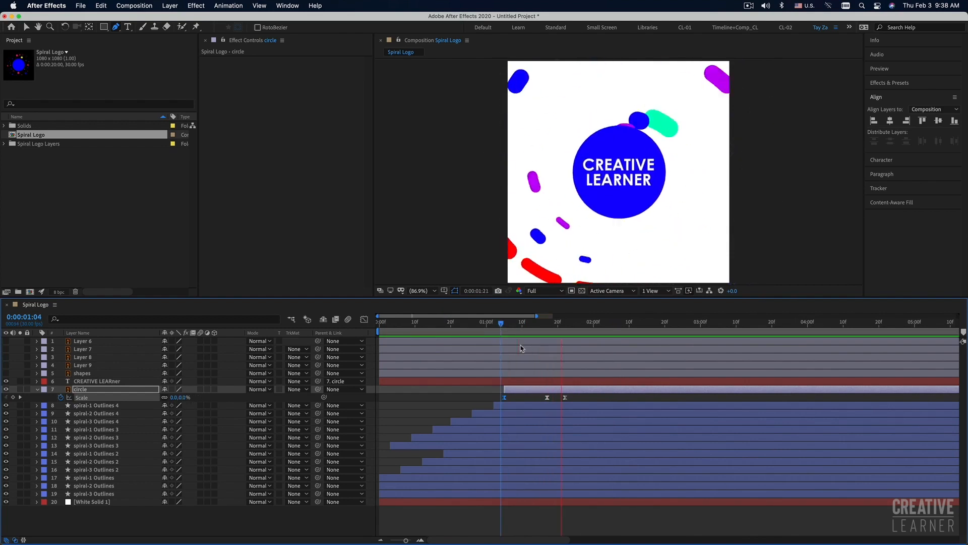
{"action": "key", "text": "space"}
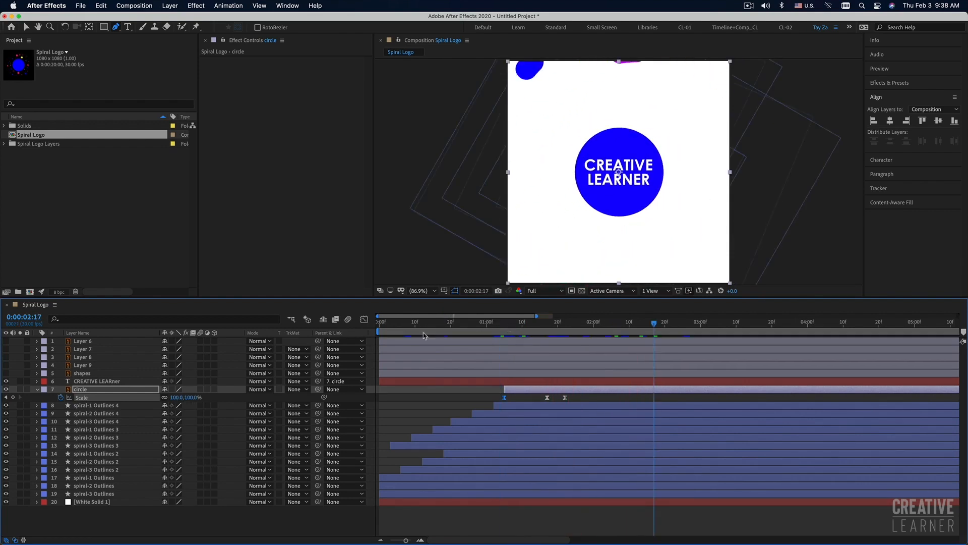
Step: Preview the whole spiral animation from 0:00:00:00, followed by the circle's entrance once more
{"action": "left_click_drag", "start_coordinate": [448, 323], "coordinate": [370, 333]}
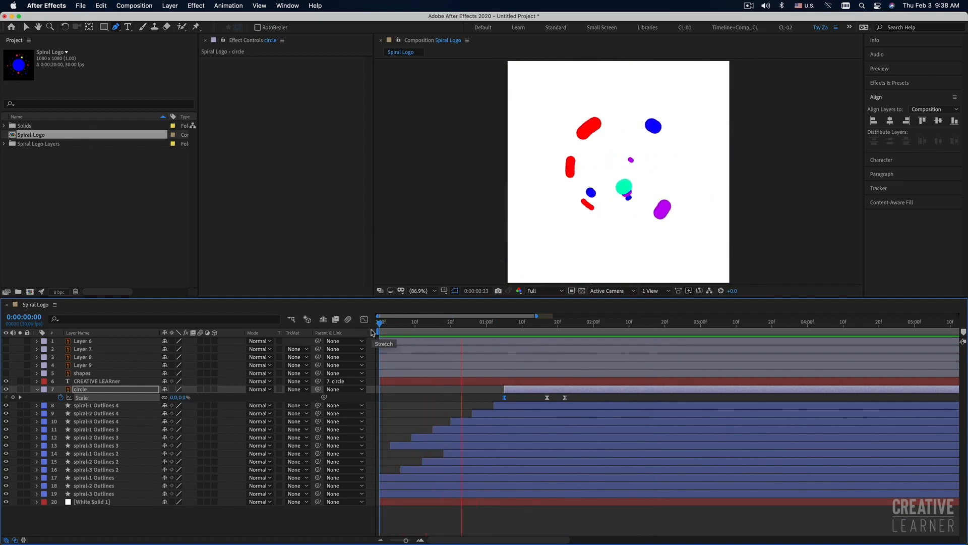
{"action": "key", "text": "space"}
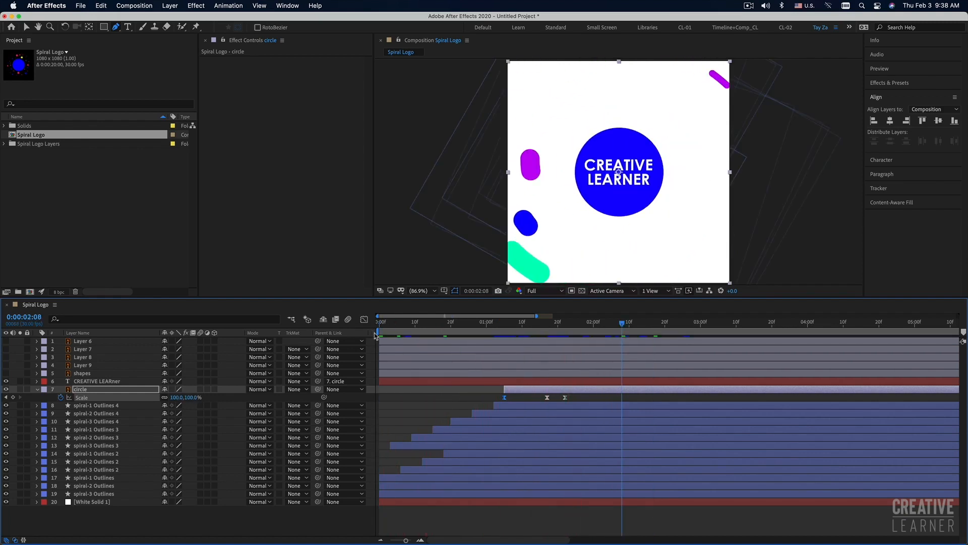
{"action": "left_click", "coordinate": [508, 325]}
{"action": "key", "text": "space"}
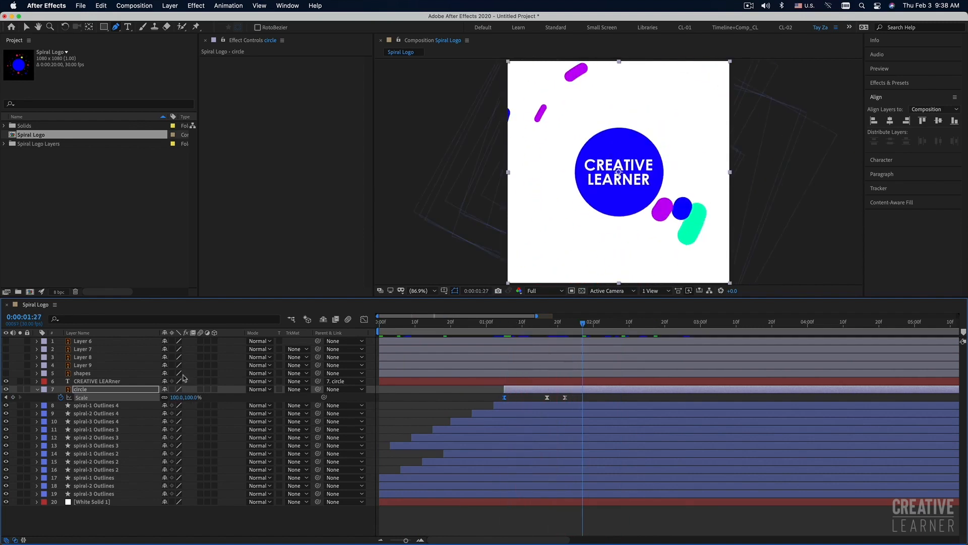
Step: Make the shapes layer visible and check the hidden numbered layers above it, leaving Layers 6 to 9 hidden
{"action": "left_click", "coordinate": [6, 374]}
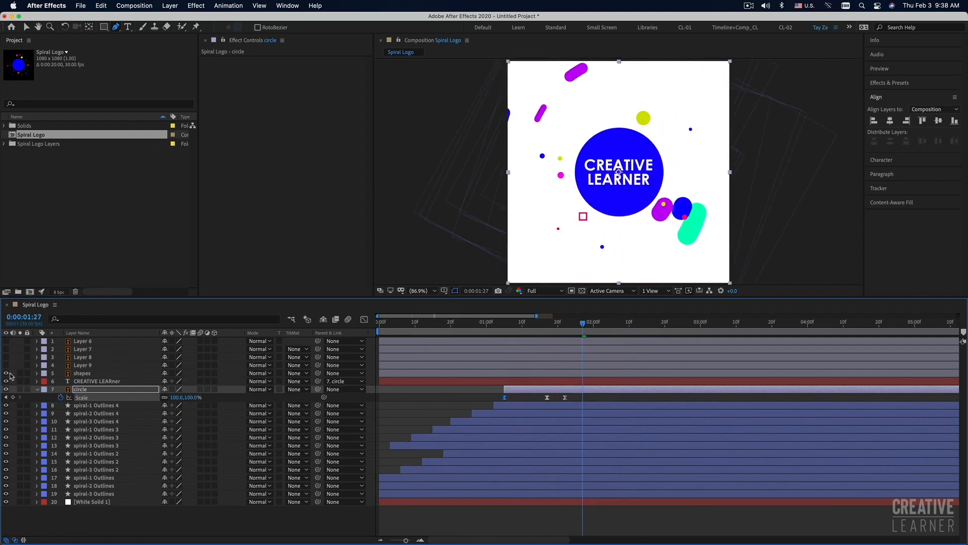
{"action": "left_click", "coordinate": [6, 357]}
{"action": "left_click", "coordinate": [6, 350]}
{"action": "left_click", "coordinate": [6, 341]}
{"action": "left_click", "coordinate": [6, 342]}
{"action": "left_click", "coordinate": [6, 349]}
{"action": "left_click", "coordinate": [6, 357]}
{"action": "left_click", "coordinate": [6, 365]}
{"action": "left_click", "coordinate": [6, 373]}
{"action": "left_click", "coordinate": [6, 374]}
Step: Shift the shapes layer in time so it starts at about 0:00:01:11, after the circle begins
{"action": "left_click", "coordinate": [81, 373]}
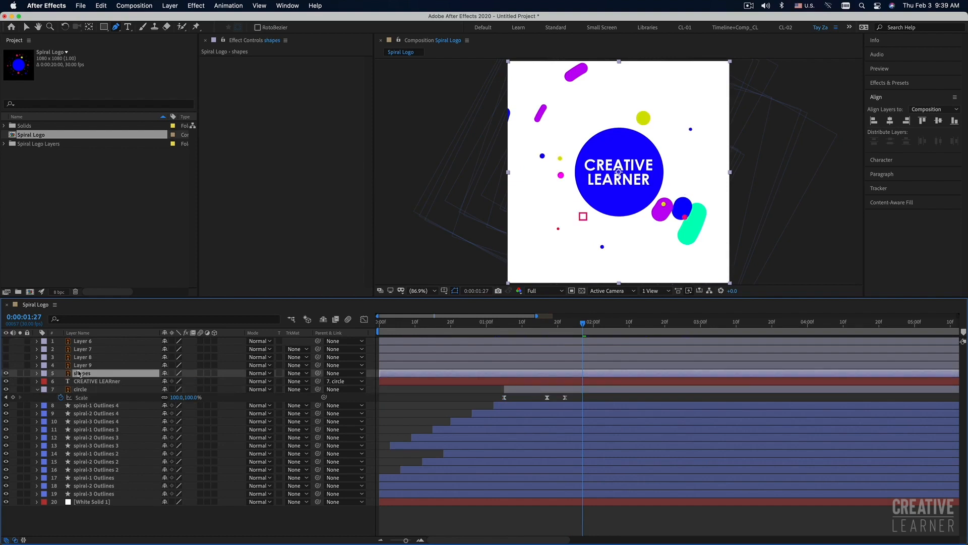
{"action": "left_click", "coordinate": [84, 382]}
{"action": "left_click", "coordinate": [78, 374]}
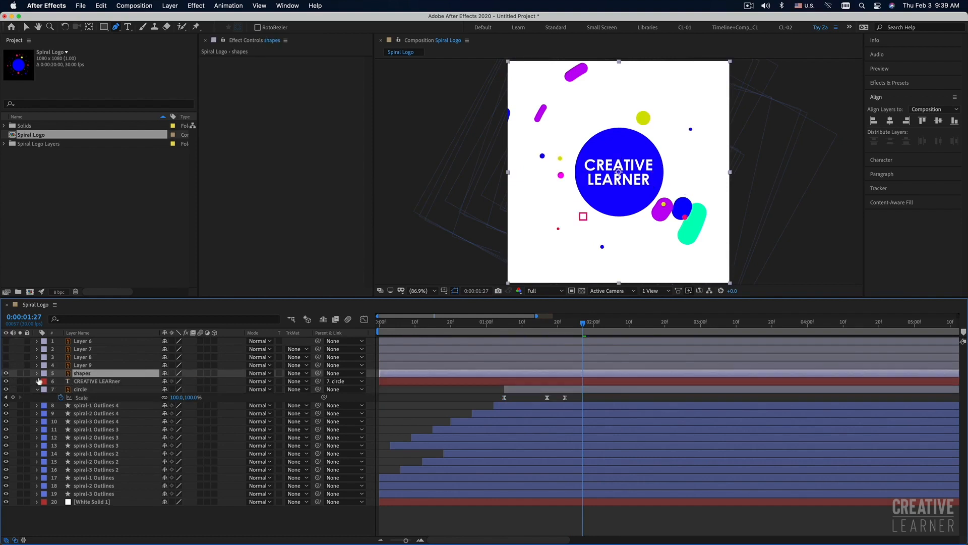
{"action": "left_click", "coordinate": [6, 373]}
{"action": "left_click", "coordinate": [6, 374]}
{"action": "left_click_drag", "start_coordinate": [385, 328], "coordinate": [373, 329]}
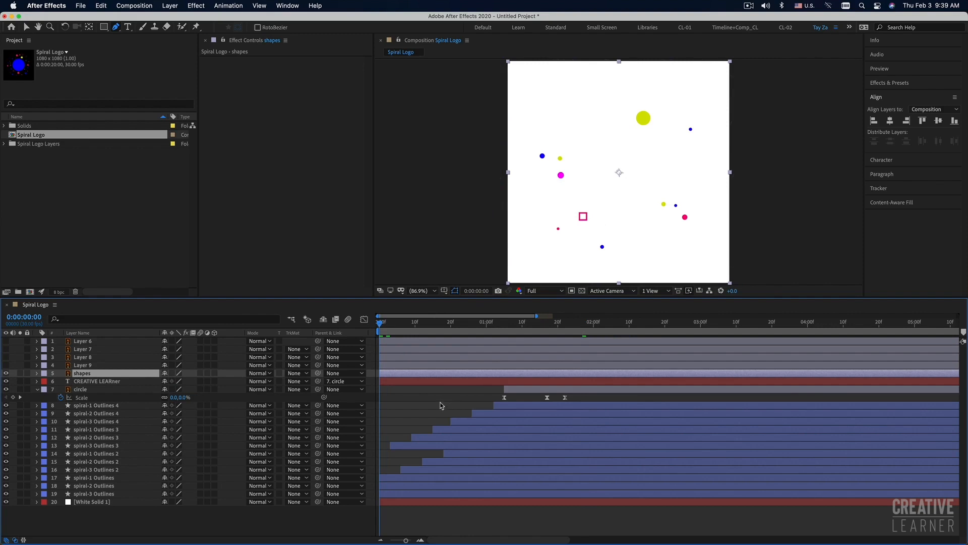
{"action": "left_click_drag", "start_coordinate": [396, 377], "coordinate": [540, 379]}
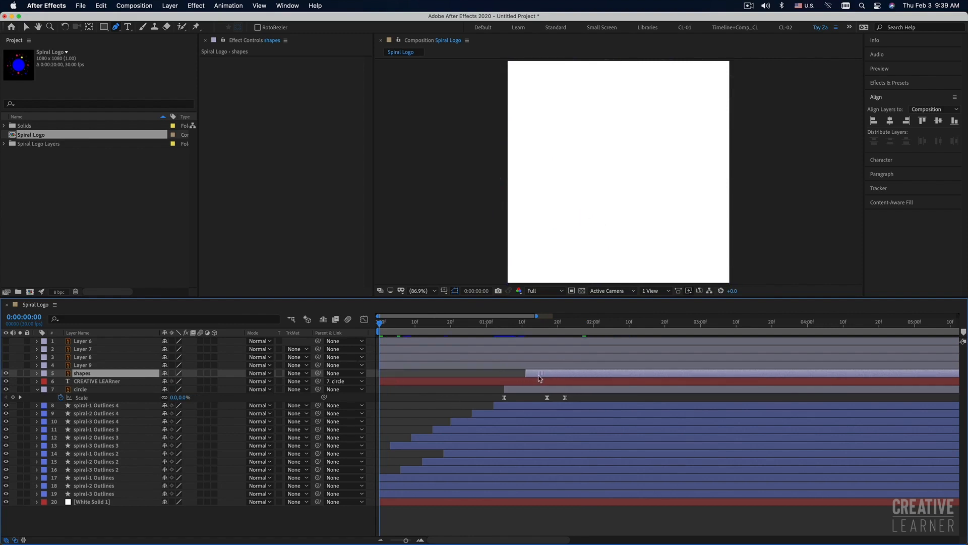
Step: Shift Layers 6 to 9 together so they start at about 0:00:01:15, just after the shapes layer
{"action": "left_click", "coordinate": [537, 328]}
{"action": "left_click", "coordinate": [411, 365]}
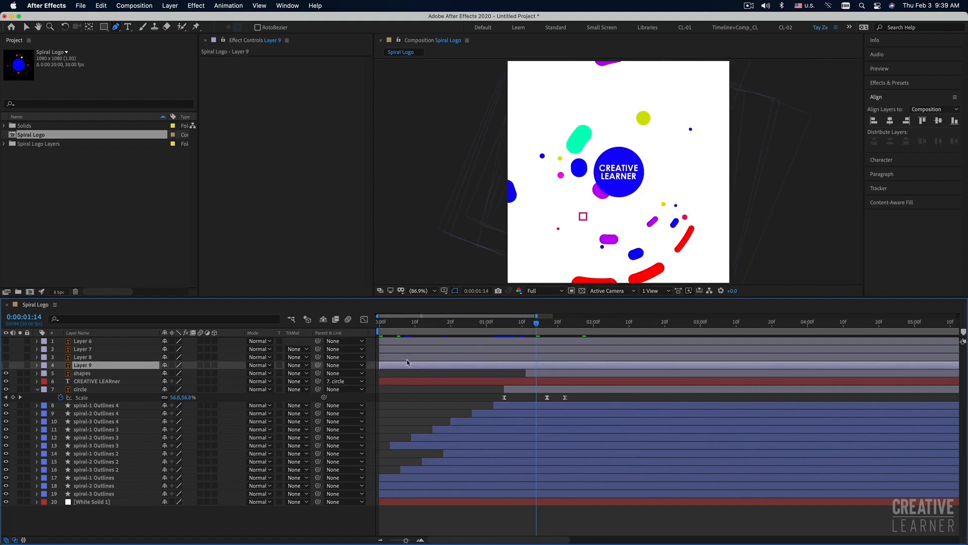
{"action": "left_click", "coordinate": [401, 343], "text": "shift"}
{"action": "left_click_drag", "start_coordinate": [402, 368], "coordinate": [561, 369]}
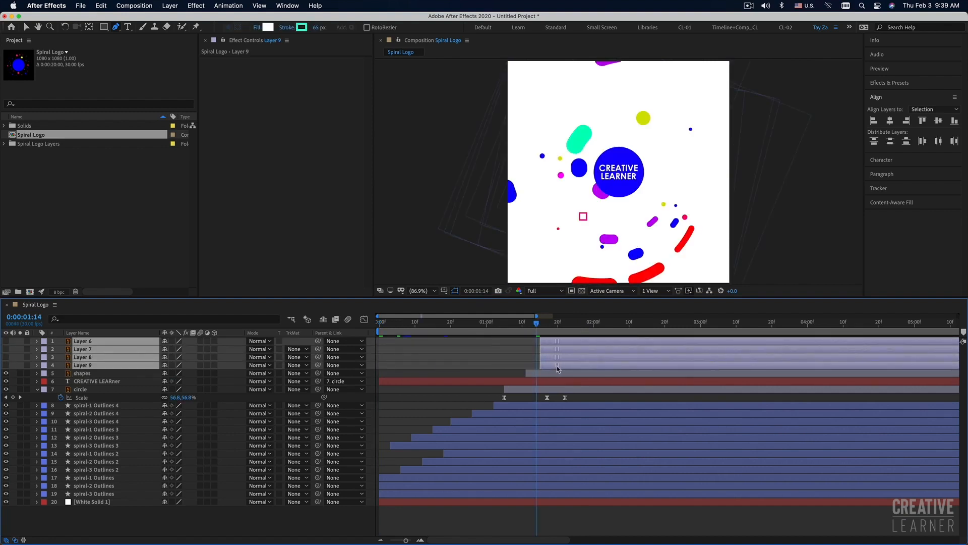
Step: Animate the shapes layer's scale from 0% at 0:00:01:11 to 100% at about 0:00:01:21 and preview it
{"action": "left_click", "coordinate": [551, 374]}
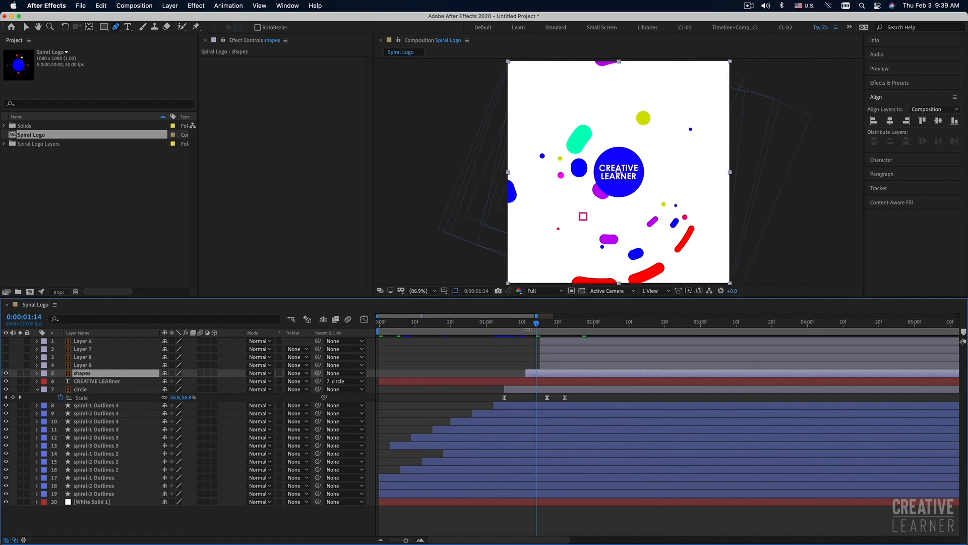
{"action": "left_click_drag", "start_coordinate": [532, 332], "coordinate": [526, 335]}
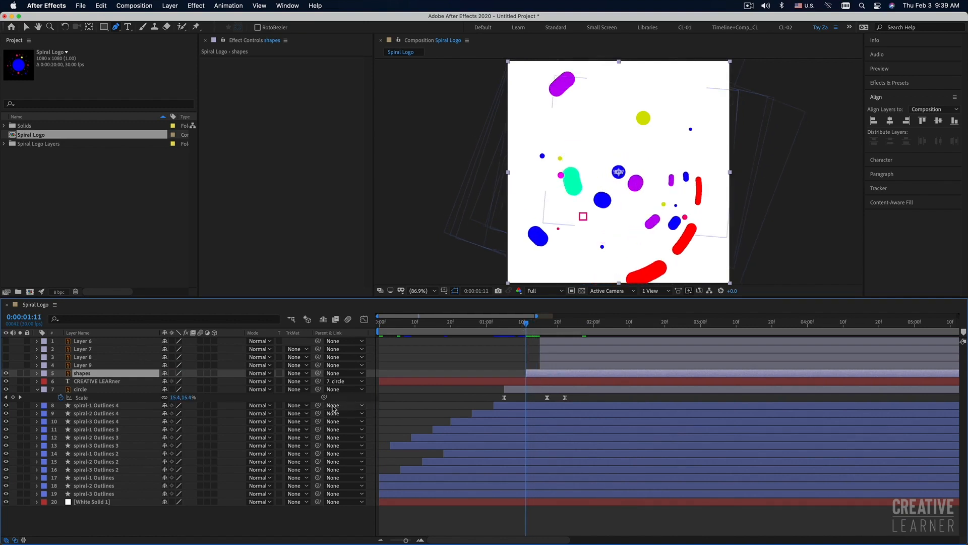
{"action": "key", "text": "s"}
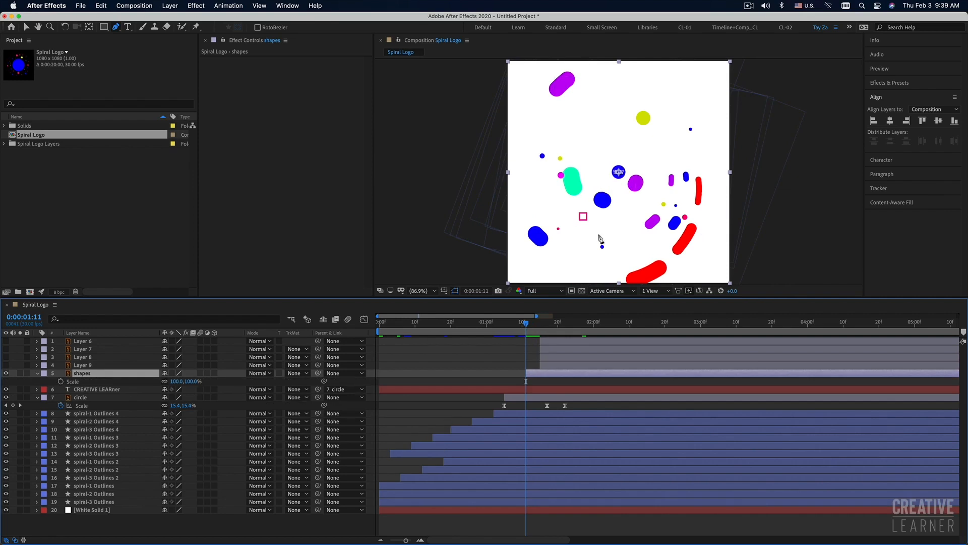
{"action": "key", "text": "alt+shift+s"}
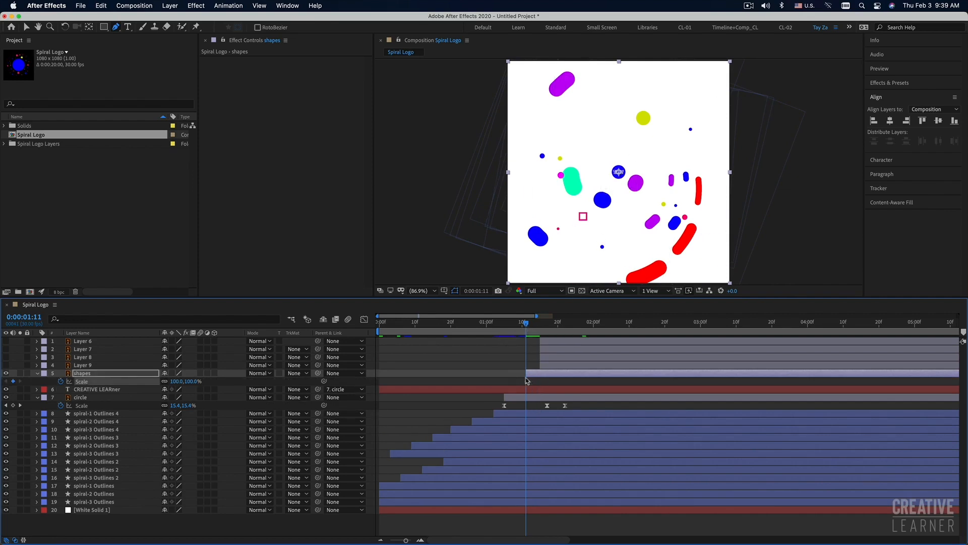
{"action": "left_click_drag", "start_coordinate": [526, 381], "coordinate": [562, 385]}
{"action": "left_click", "coordinate": [186, 382]}
{"action": "type", "text": "0"}
{"action": "key", "text": "Return"}
{"action": "key", "text": "space"}
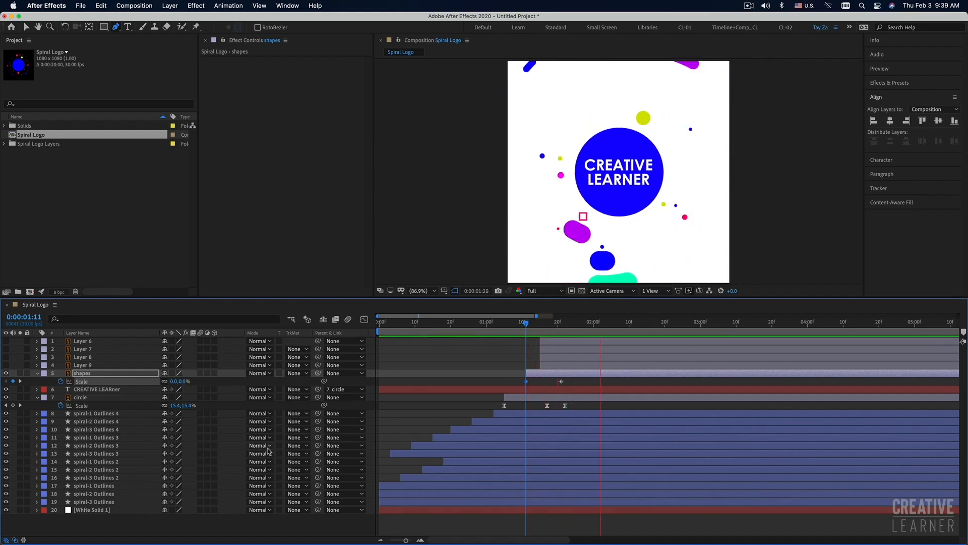
Step: Apply Easy Ease to both scale keyframes of the shapes layer and preview from 0:00:01:12
{"action": "key", "text": "space"}
{"action": "key", "text": "v"}
{"action": "left_click_drag", "start_coordinate": [574, 380], "coordinate": [510, 385]}
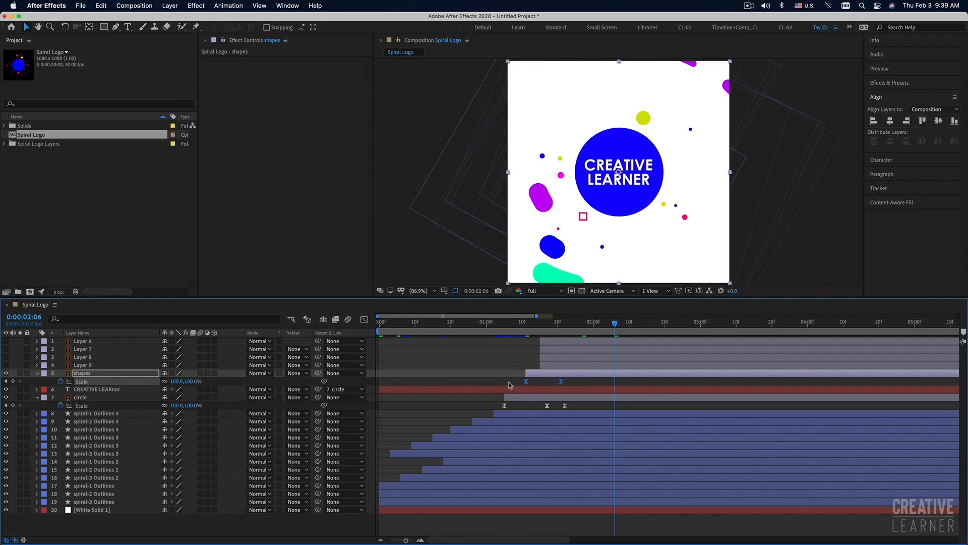
{"action": "key", "text": "space"}
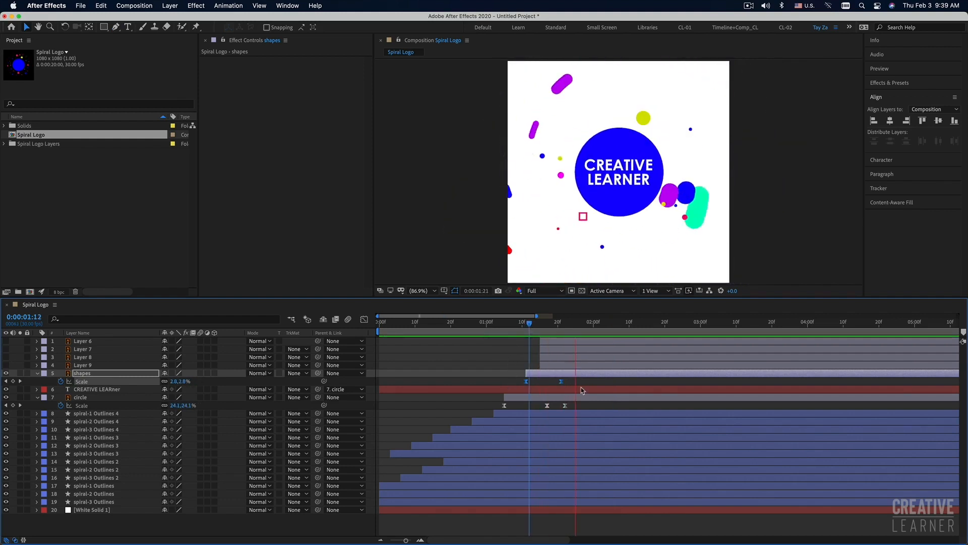
{"action": "left_click", "coordinate": [561, 381]}
{"action": "key", "text": "Delete"}
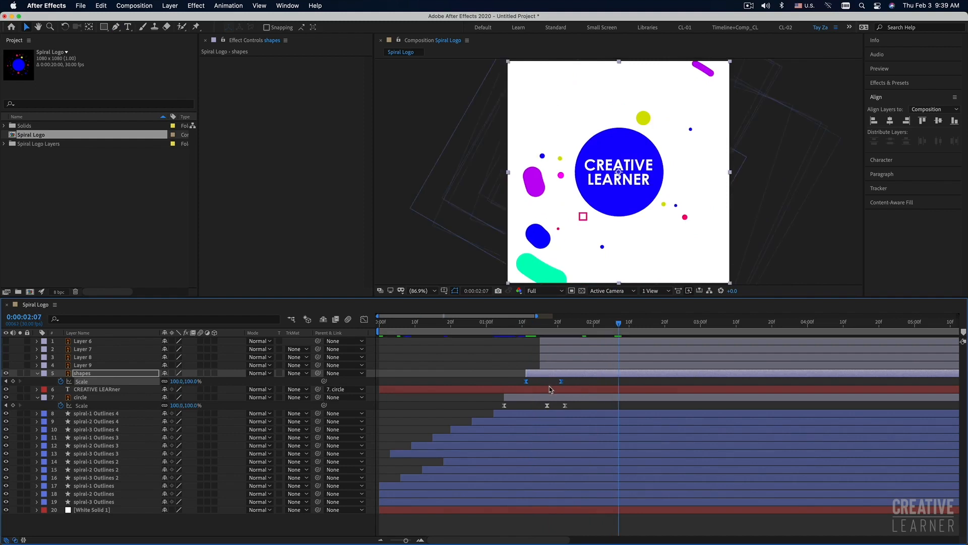
Step: Send shapes and Layers 6 to 9 below the text and circle layers in the stack and preview from 0:00:01:05
{"action": "left_click", "coordinate": [550, 389]}
{"action": "left_click", "coordinate": [547, 398]}
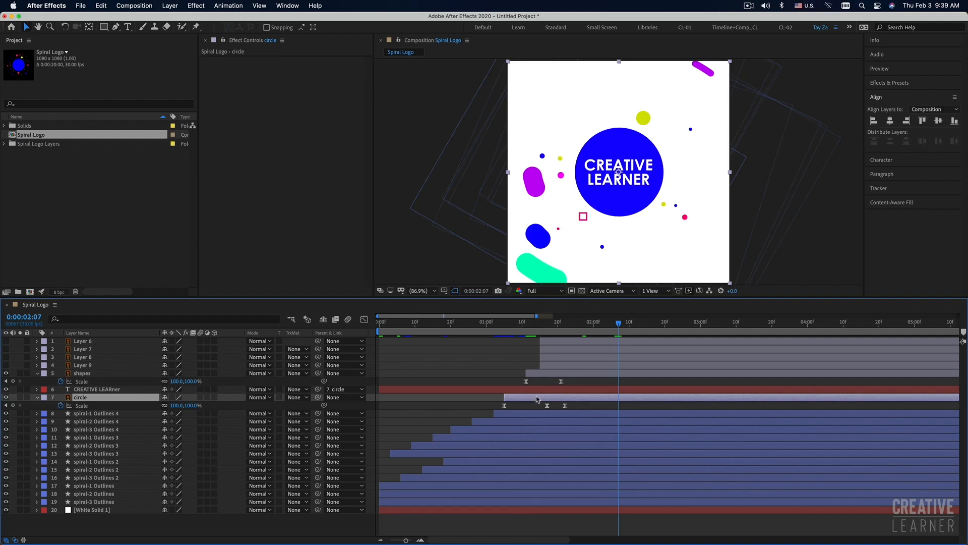
{"action": "left_click", "coordinate": [543, 375]}
{"action": "left_click", "coordinate": [554, 341], "text": "shift"}
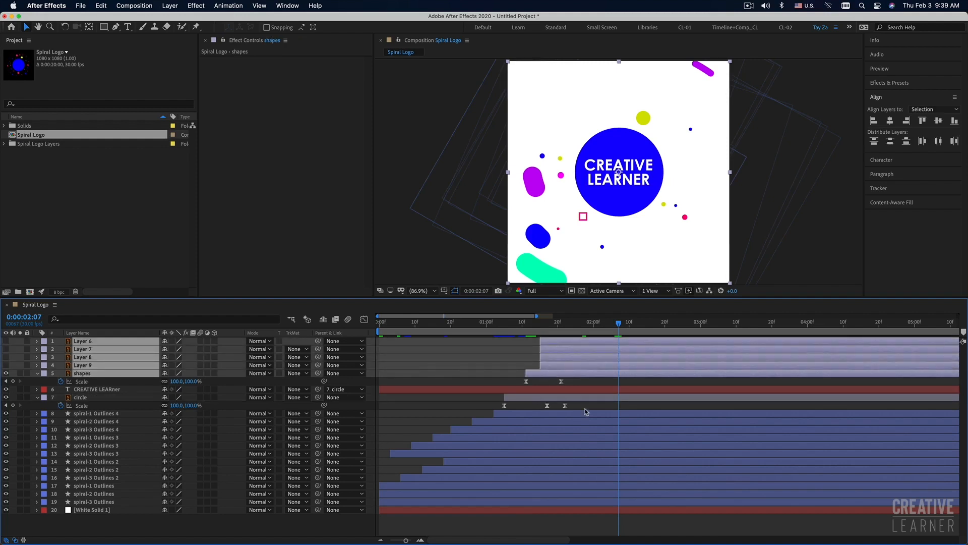
{"action": "key", "text": "super+bracketleft"}
{"action": "key", "text": "super+bracketleft"}
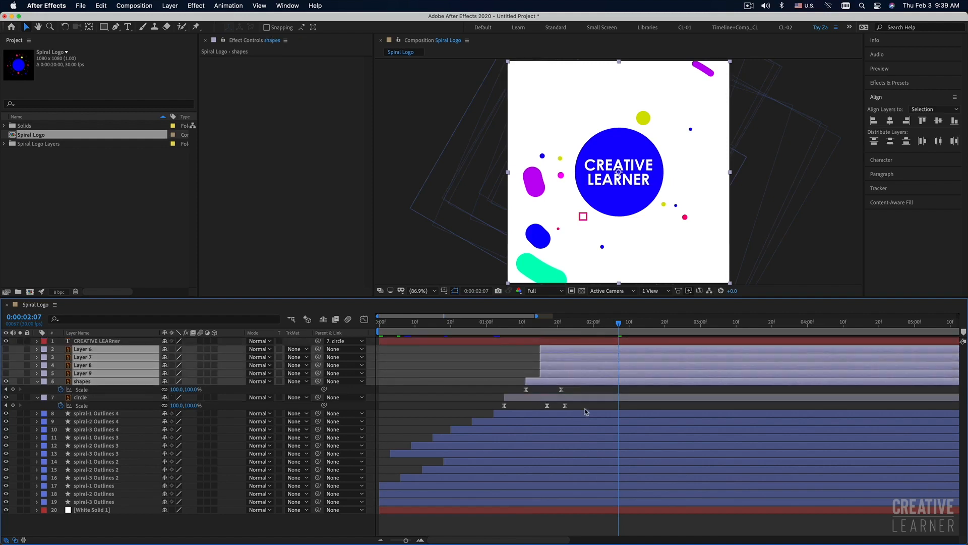
{"action": "left_click", "coordinate": [504, 322]}
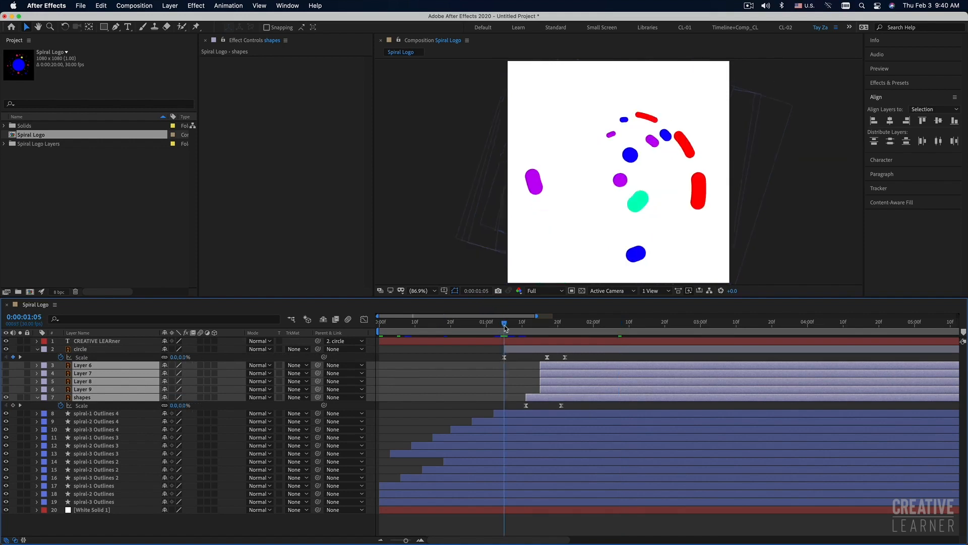
{"action": "key", "text": "space"}
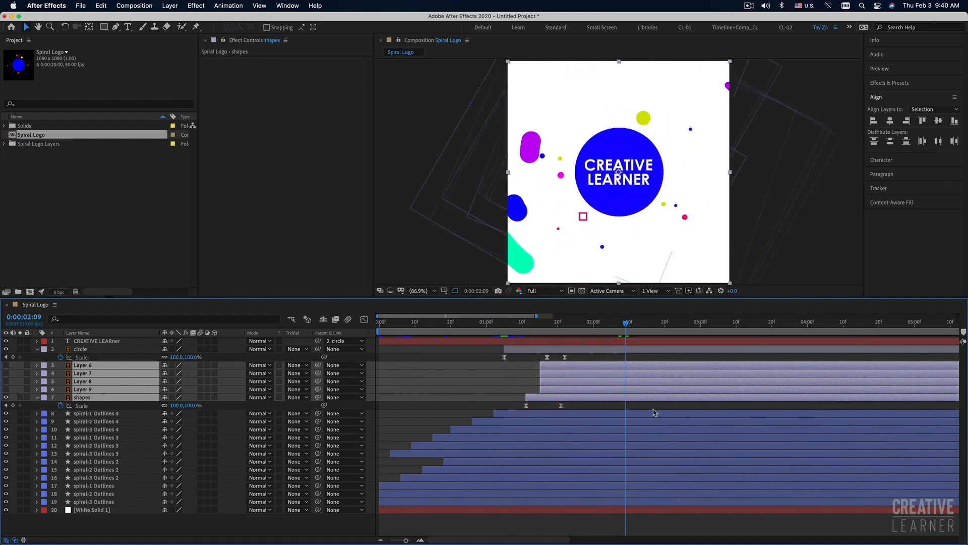
Step: Delay the circle, shapes and Layers 6 to 9 together so the circle starts at about 0:00:01:27, and preview
{"action": "left_click", "coordinate": [536, 353], "text": "shift"}
{"action": "left_click_drag", "start_coordinate": [540, 401], "coordinate": [568, 401]}
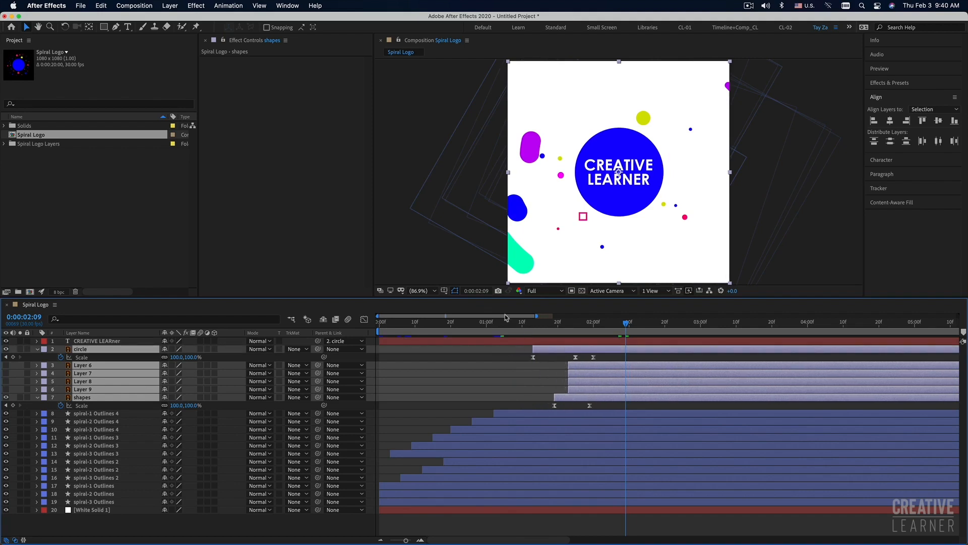
{"action": "left_click", "coordinate": [499, 323]}
{"action": "left_click_drag", "start_coordinate": [500, 332], "coordinate": [608, 338]}
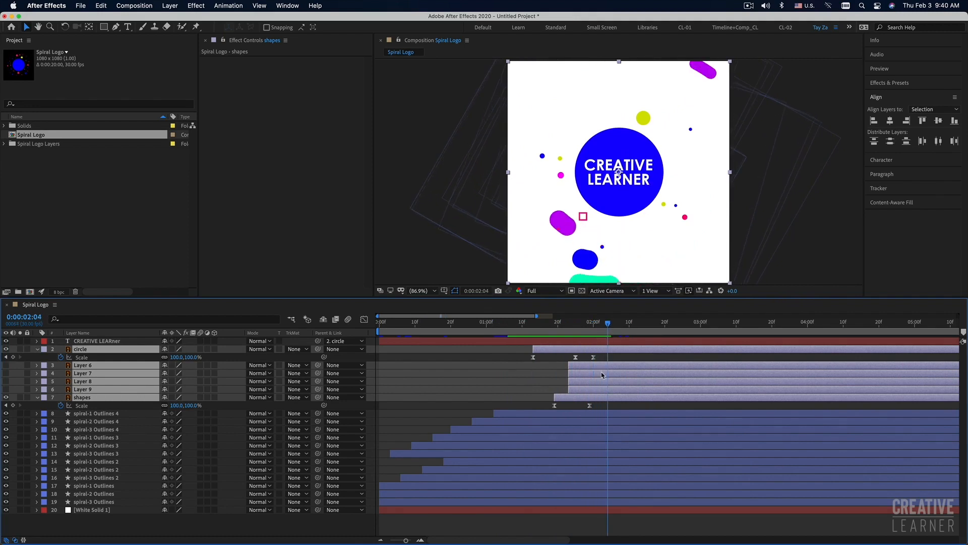
{"action": "left_click_drag", "start_coordinate": [593, 399], "coordinate": [643, 400]}
{"action": "key", "text": "space"}
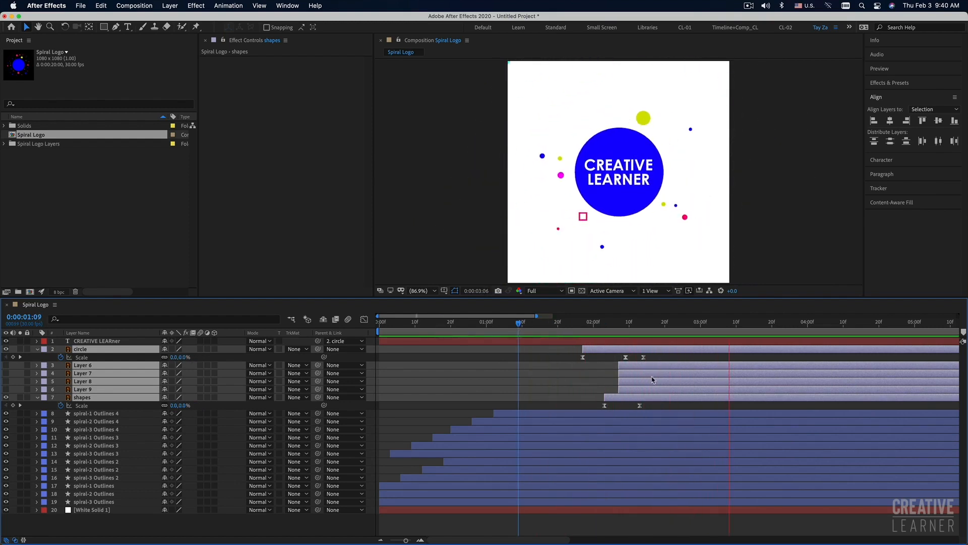
{"action": "left_click", "coordinate": [604, 376]}
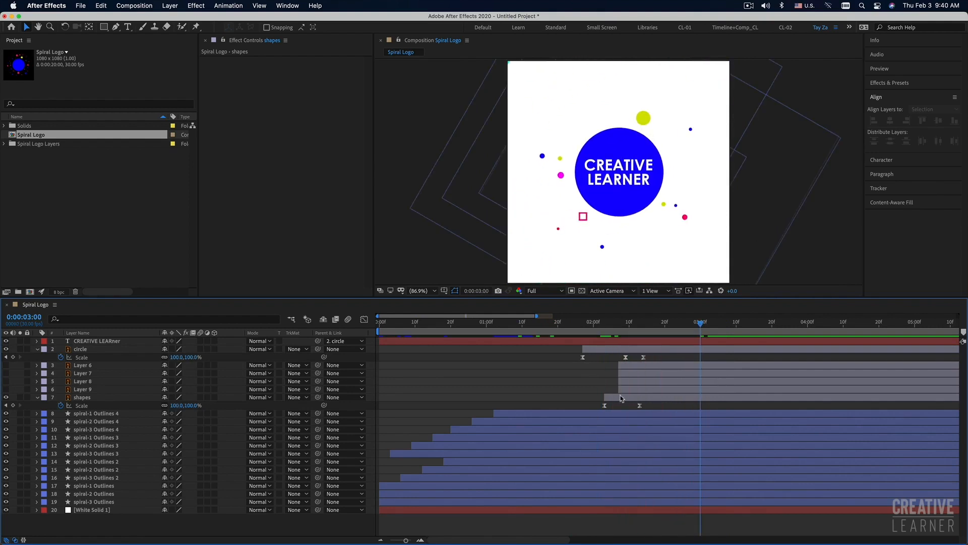
Step: Delay the shapes layer to start at about 0:00:02:12 and Layers 6 to 9 at about 0:00:02:17, and preview from 0:00:02:10
{"action": "left_click_drag", "start_coordinate": [605, 396], "coordinate": [673, 390]}
{"action": "left_click", "coordinate": [641, 388]}
{"action": "left_click", "coordinate": [643, 365], "text": "shift"}
{"action": "left_click", "coordinate": [629, 323]}
{"action": "key", "text": "space"}
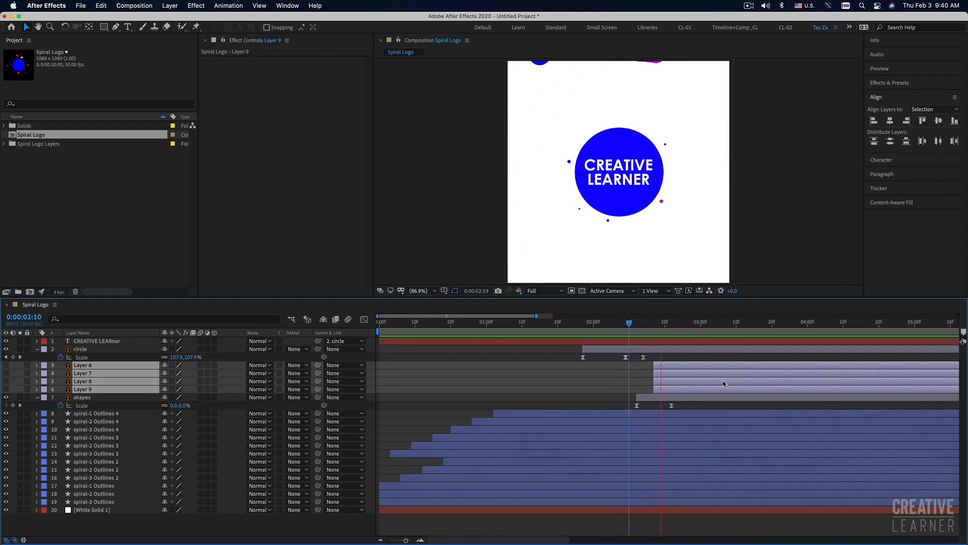
Step: Show the value graph of the shapes layer's scale keyframes in the Graph Editor, fitted to the view
{"action": "left_click_drag", "start_coordinate": [673, 403], "coordinate": [619, 411]}
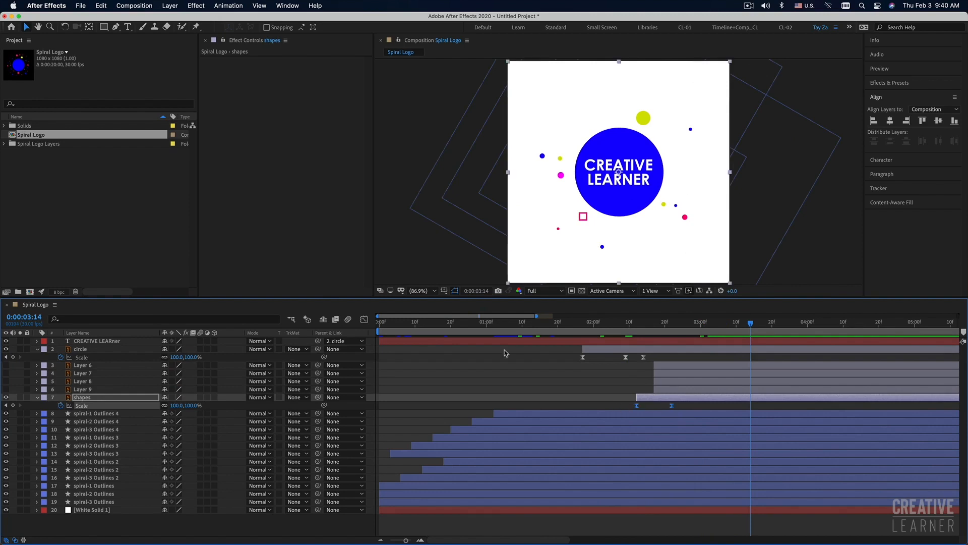
{"action": "left_click", "coordinate": [364, 319]}
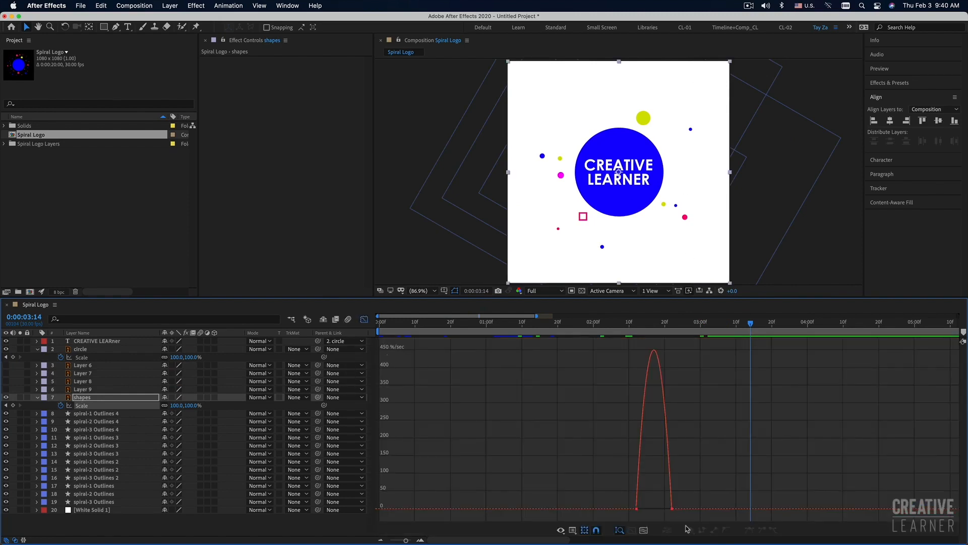
{"action": "left_click", "coordinate": [573, 530]}
{"action": "left_click", "coordinate": [598, 439]}
{"action": "left_click", "coordinate": [643, 530]}
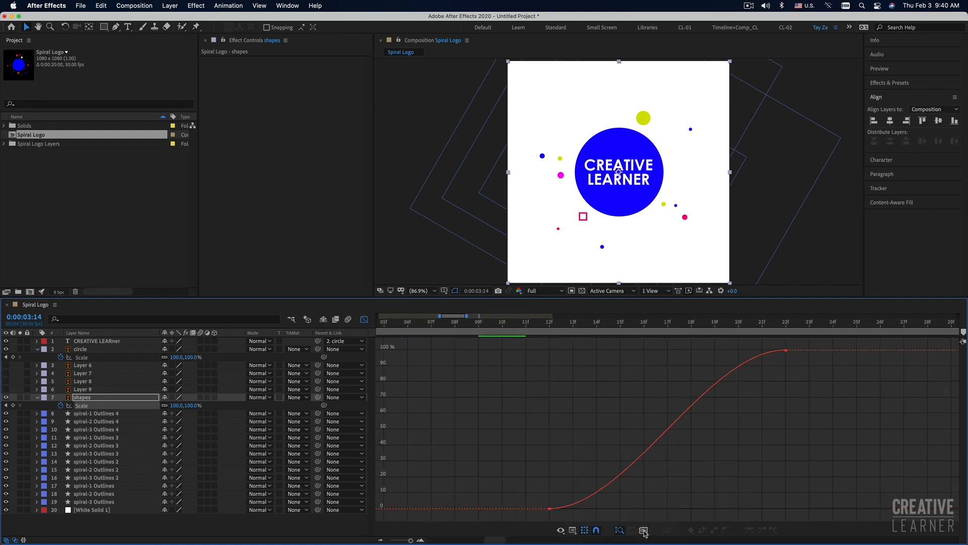
Step: Add an overshoot keyframe to the shapes layer's scale curve, slightly above 100% at about 0:00:02:18, and preview from 0:00:02:17
{"action": "left_click", "coordinate": [116, 27]}
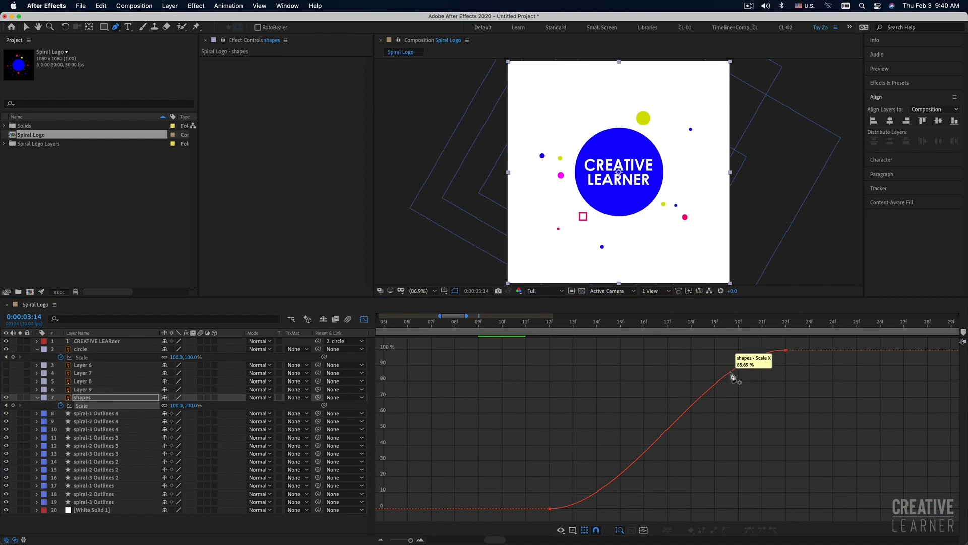
{"action": "left_click", "coordinate": [715, 384]}
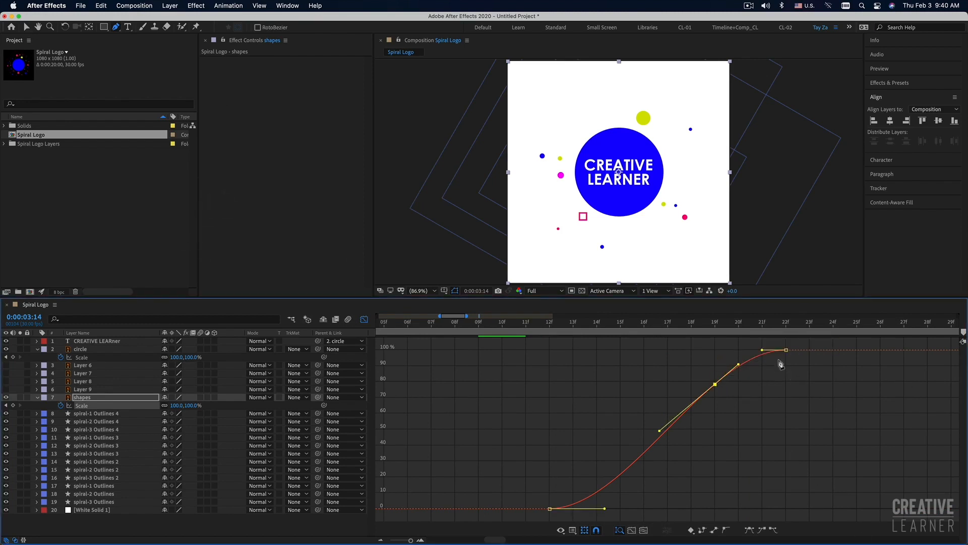
{"action": "mouse_move", "coordinate": [716, 387]}
{"action": "left_click_drag", "start_coordinate": [716, 387], "coordinate": [716, 350]}
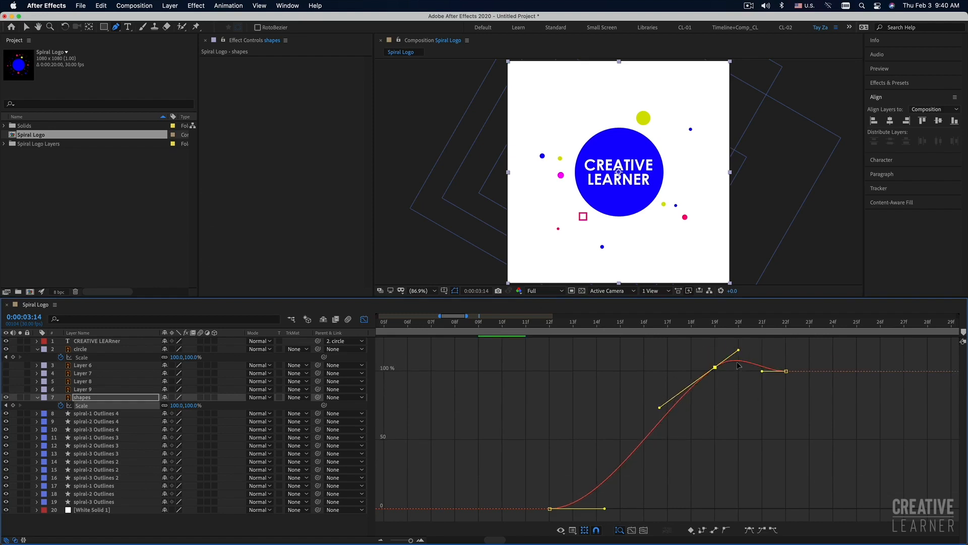
{"action": "left_click_drag", "start_coordinate": [671, 326], "coordinate": [681, 371]}
{"action": "left_click", "coordinate": [659, 331]}
{"action": "key", "text": "space"}
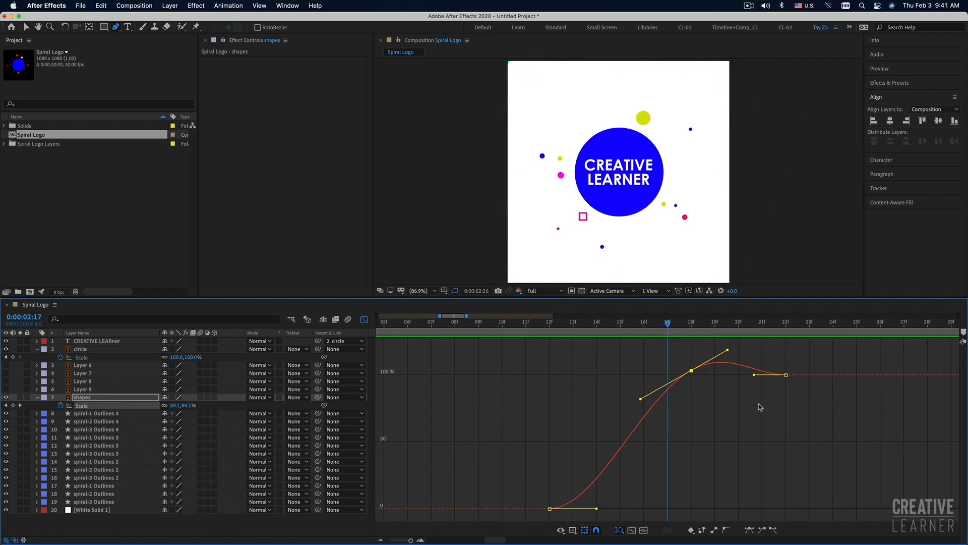
Step: Return the timeline to the layer bar view and preview the shapes animation from about 0:00:02:10
{"action": "left_click", "coordinate": [364, 319]}
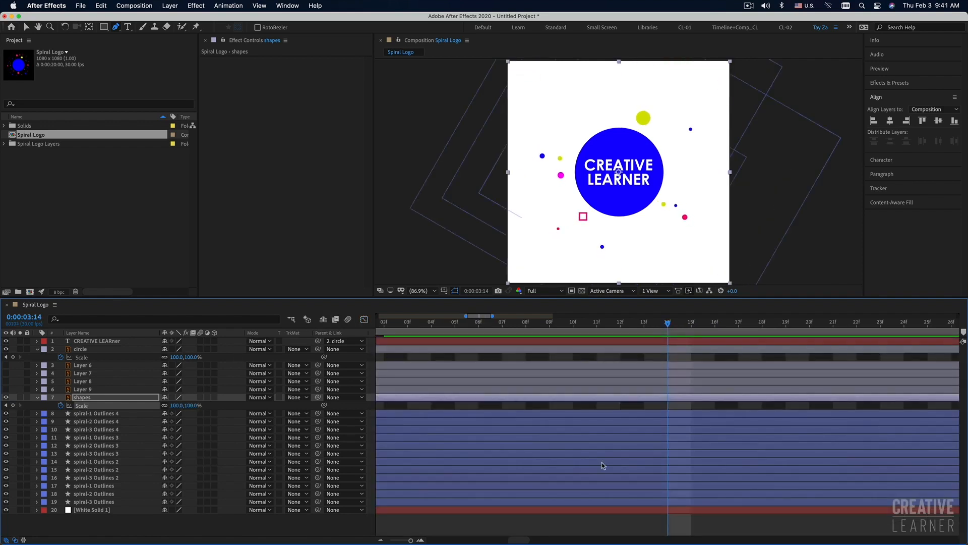
{"action": "key", "text": "minus"}
{"action": "key", "text": "minus"}
{"action": "key", "text": "minus"}
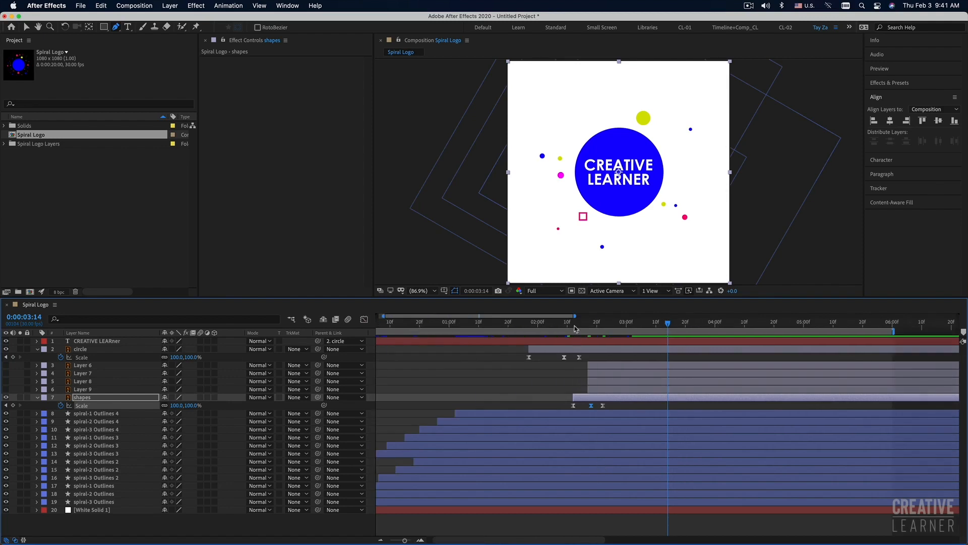
{"action": "left_click_drag", "start_coordinate": [573, 325], "coordinate": [566, 326]}
{"action": "key", "text": "space"}
{"action": "key", "text": "space"}
Step: Copy the shapes layer's three scale keyframes onto Layers 6 to 9 at 0:00:02:17
{"action": "left_click_drag", "start_coordinate": [609, 402], "coordinate": [560, 417]}
{"action": "left_click", "coordinate": [604, 390]}
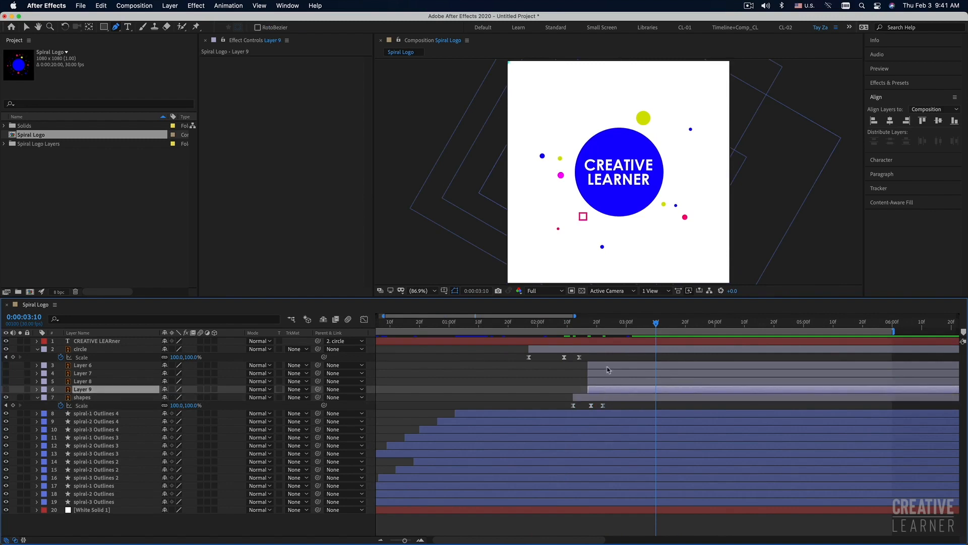
{"action": "left_click", "coordinate": [611, 366], "text": "shift"}
{"action": "left_click", "coordinate": [589, 331]}
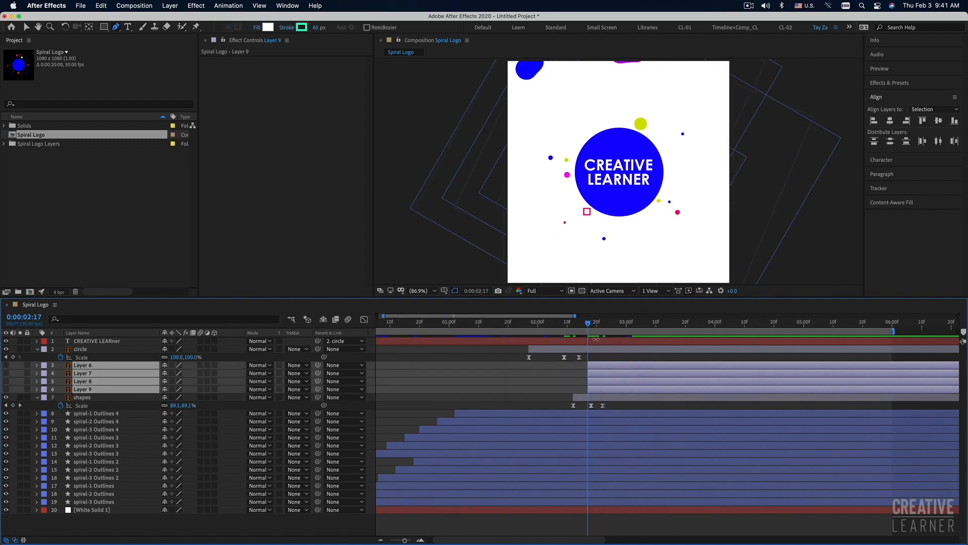
{"action": "key", "text": "super+v"}
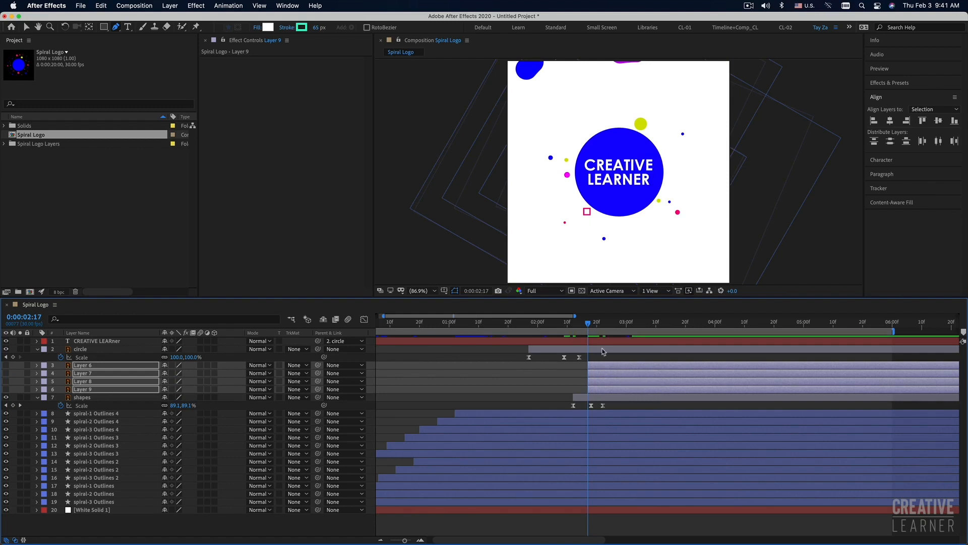
Step: Stagger Layers 9, 8, 7 and 6 to start at about 0:00:02:14, 0:00:02:17, 0:00:02:20 and 0:00:02:24, and preview
{"action": "left_click", "coordinate": [580, 387]}
{"action": "left_click_drag", "start_coordinate": [600, 390], "coordinate": [623, 369]}
{"action": "key", "text": "space"}
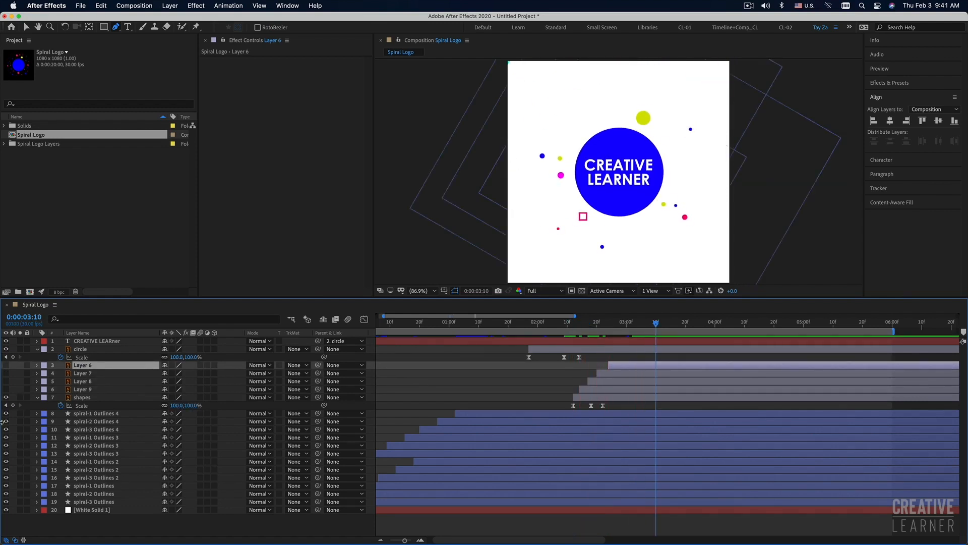
Step: Make Layers 6 to 9 visible and preview the logo reveal from 0:00:02:10 and 0:00:01:26
{"action": "left_click_drag", "start_coordinate": [6, 365], "coordinate": [7, 398]}
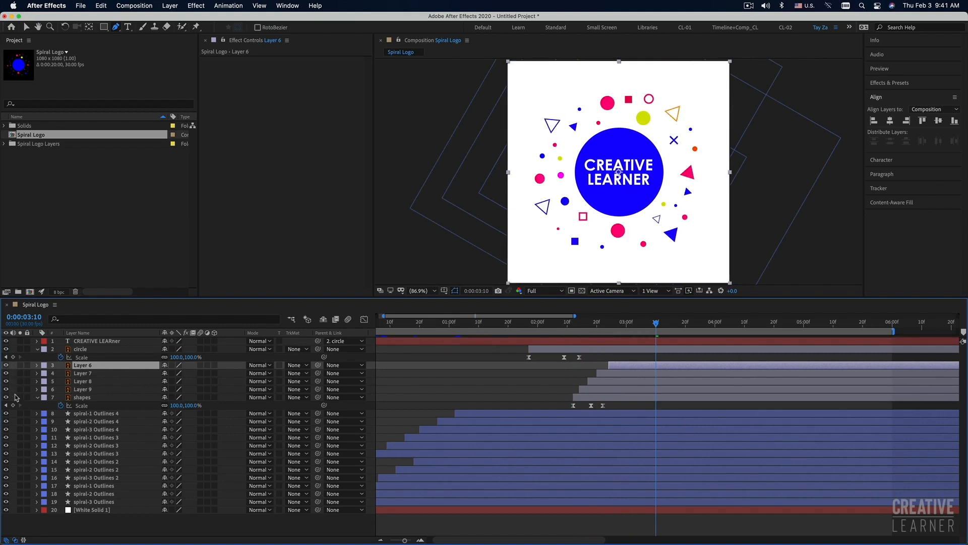
{"action": "left_click_drag", "start_coordinate": [579, 326], "coordinate": [570, 325]}
{"action": "key", "text": "space"}
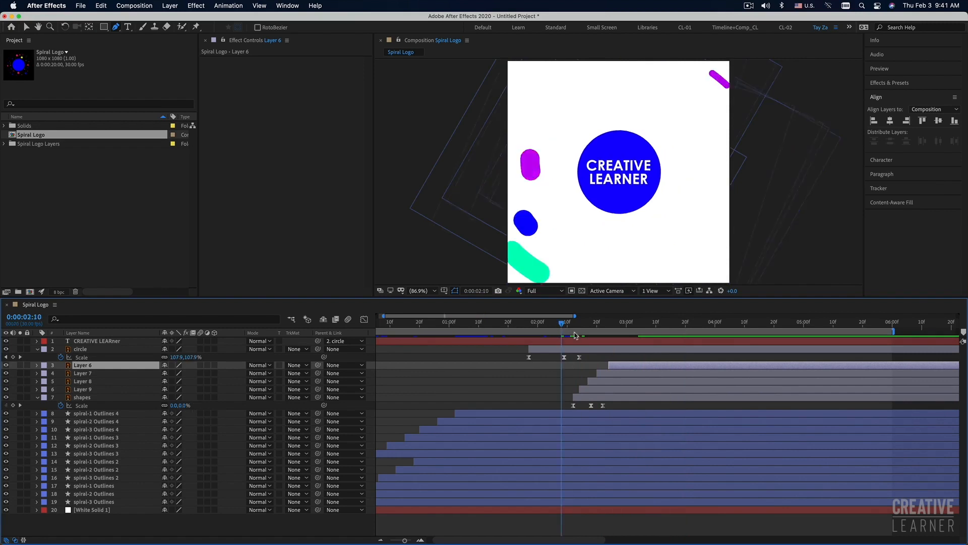
{"action": "key", "text": "space"}
{"action": "key", "text": "space"}
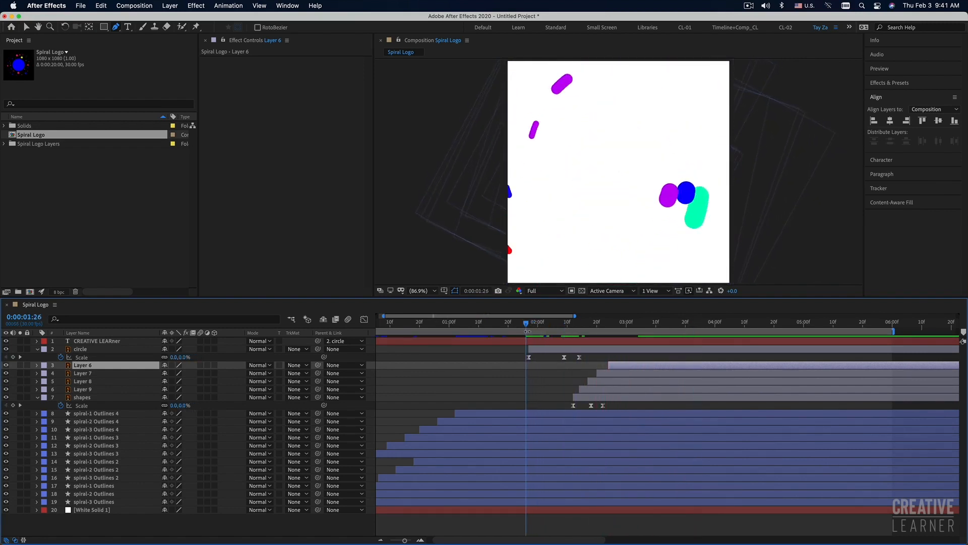
{"action": "key", "text": "space"}
Step: Preview the complete spiral logo animation from the first frame twice
{"action": "key", "text": "Home"}
{"action": "key", "text": "space"}
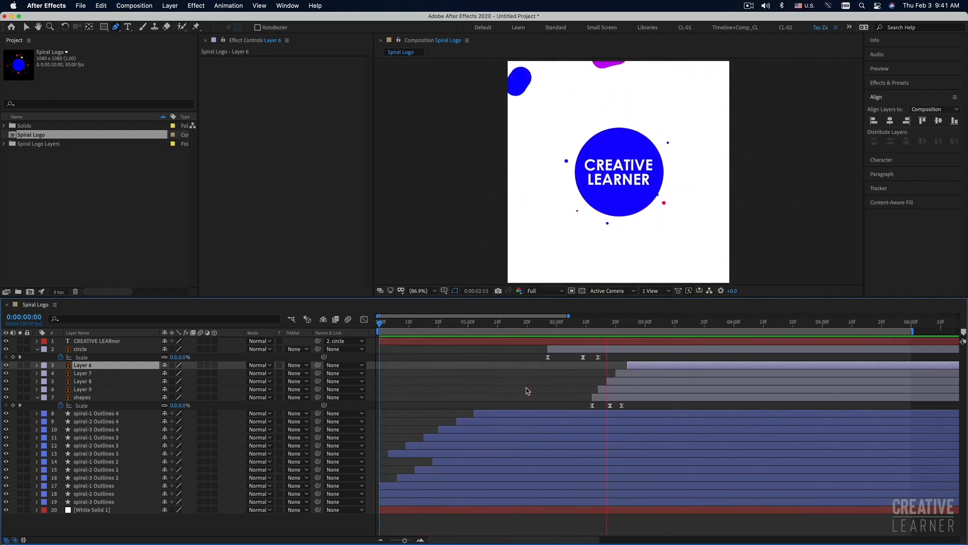
{"action": "key", "text": "space"}
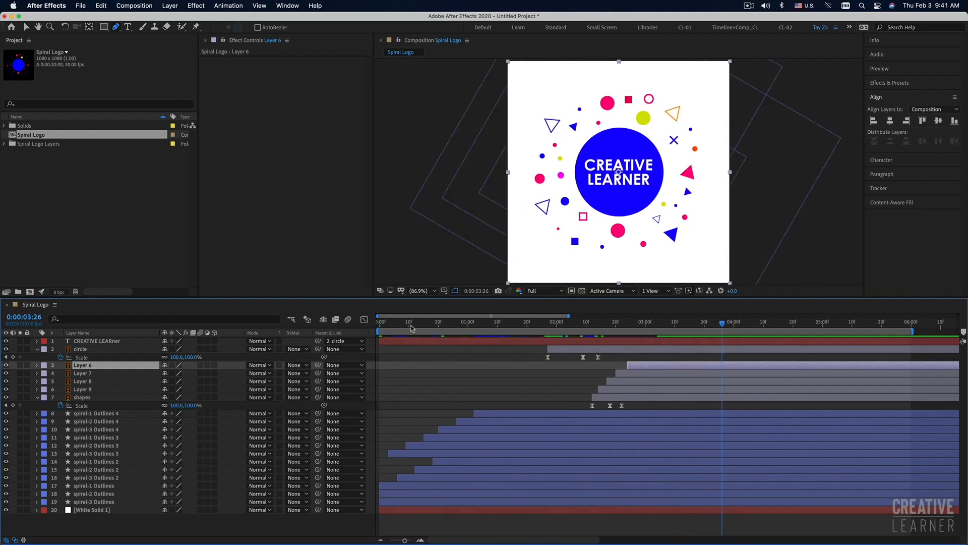
{"action": "key", "text": "Home"}
{"action": "key", "text": "space"}
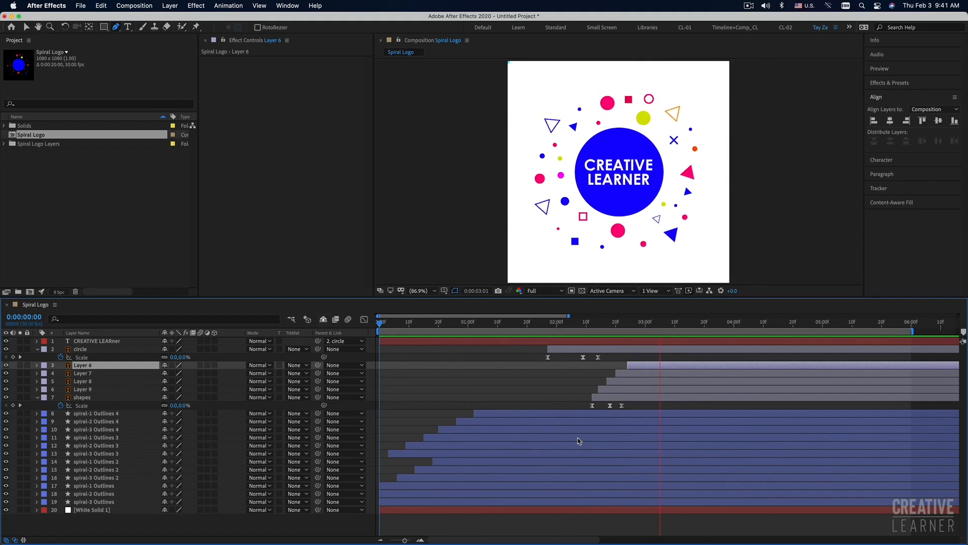
{"action": "key", "text": "space"}
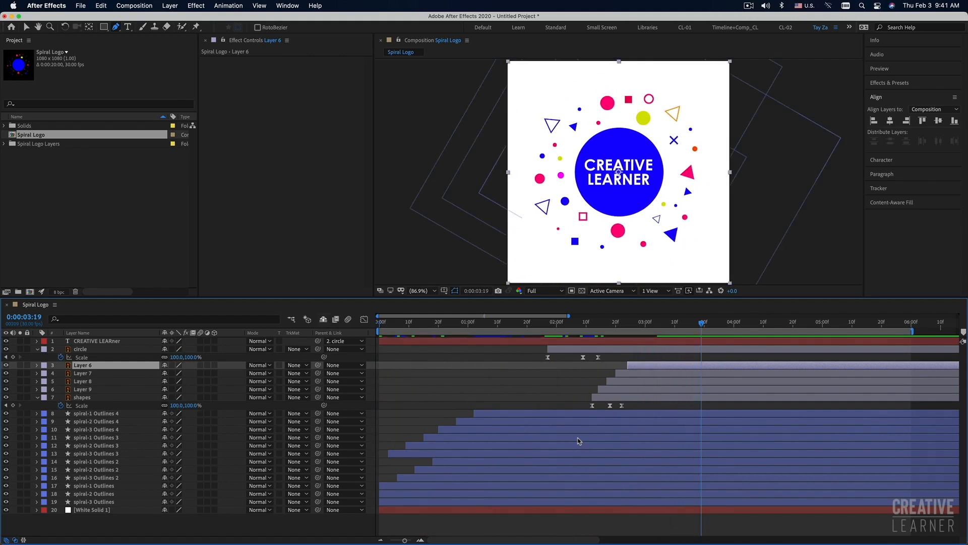
Step: End the work area at about 0:00:03:20 and preview the animation
{"action": "left_click_drag", "start_coordinate": [701, 325], "coordinate": [706, 326]}
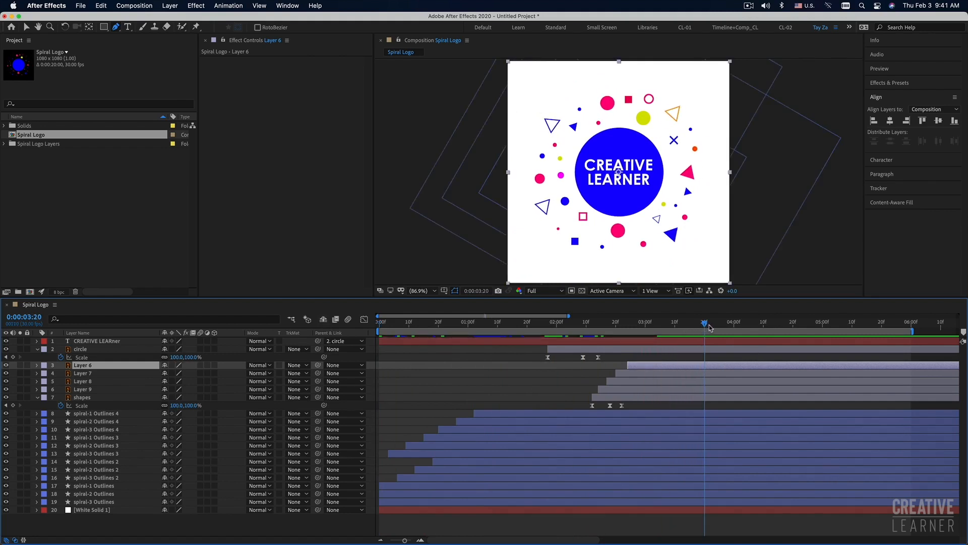
{"action": "mouse_move", "coordinate": [913, 331]}
{"action": "left_mouse_down"}
{"action": "mouse_move", "coordinate": [672, 331]}
{"action": "mouse_move", "coordinate": [721, 331]}
{"action": "mouse_move", "coordinate": [710, 331]}
{"action": "left_mouse_up"}
{"action": "key", "text": "space"}
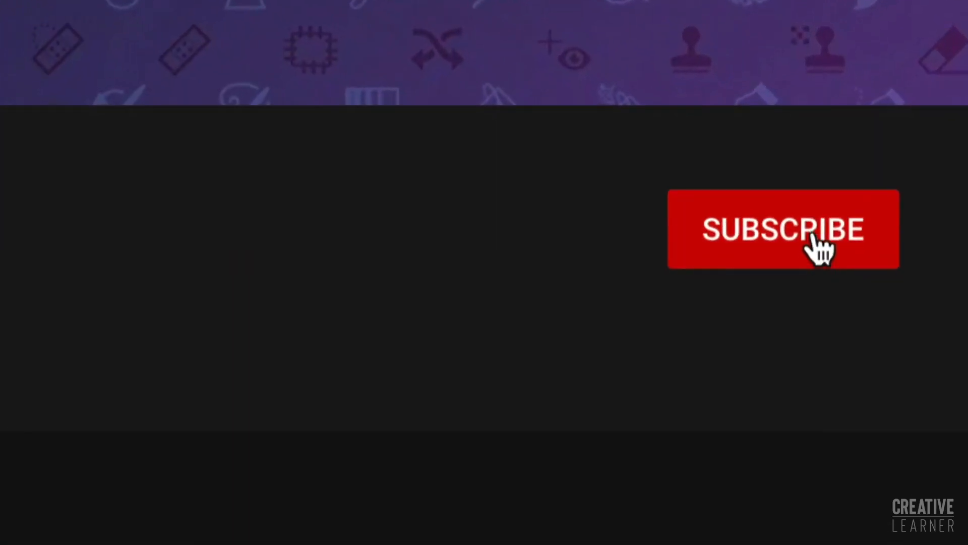
Step: Switch to YouTube, subscribe to the Creative Learner channel and set its notifications to All
{"action": "left_click", "coordinate": [820, 242]}
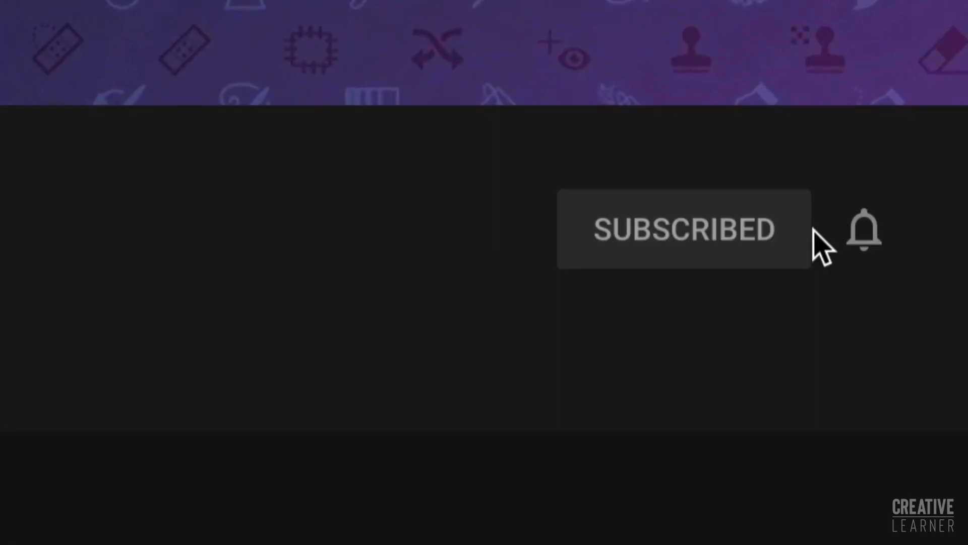
{"action": "left_click", "coordinate": [862, 234]}
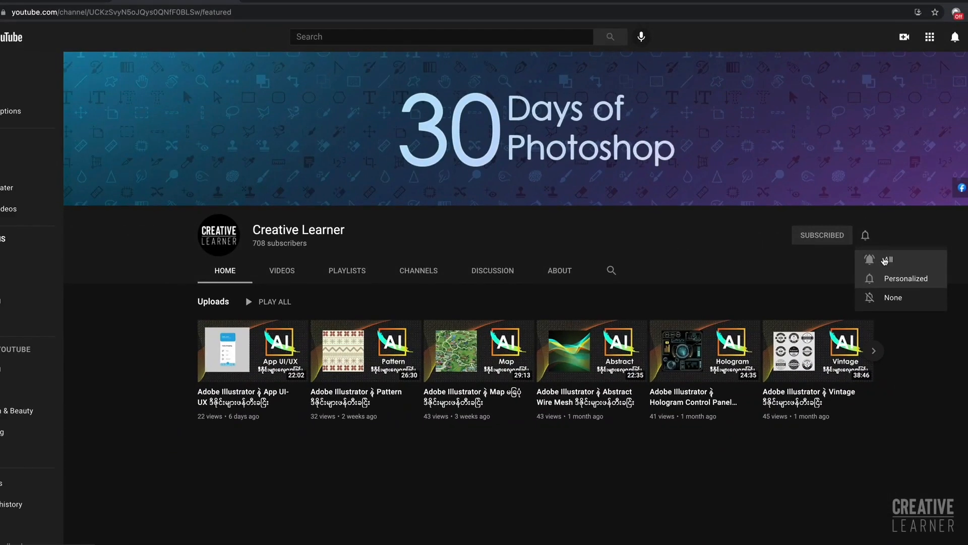
{"action": "left_click", "coordinate": [884, 260]}
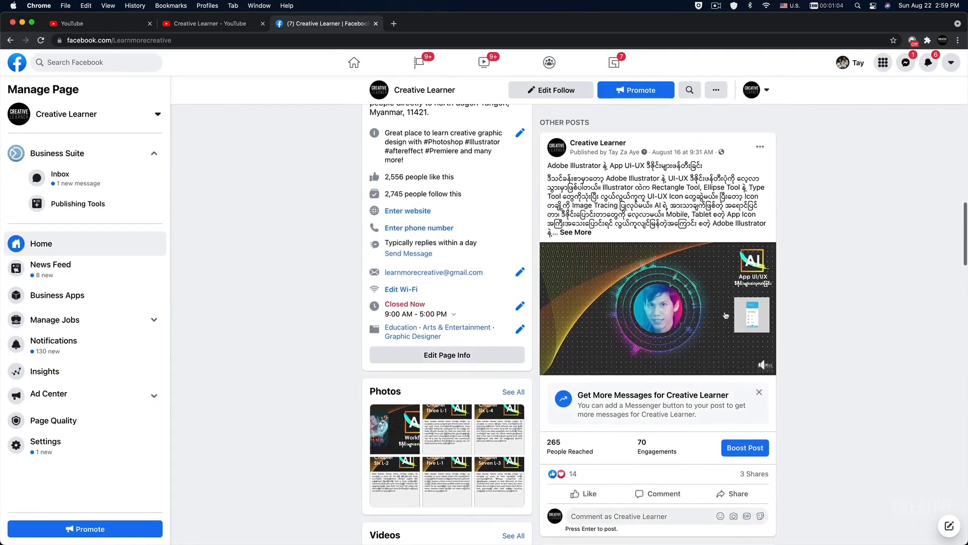
Step: Switch to Facebook and bring up the reaction choices for the Creative Learner page's App UI-UX post
{"action": "scroll", "coordinate": [695, 319], "scroll_direction": "down", "scroll_amount": 7}
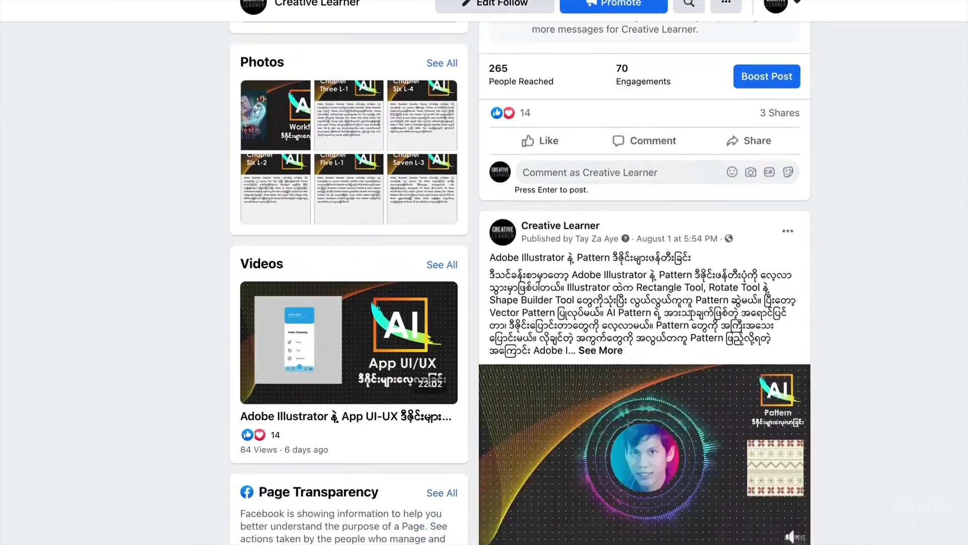
{"action": "scroll", "coordinate": [682, 313], "scroll_direction": "up", "scroll_amount": 3}
{"action": "mouse_move", "coordinate": [542, 276]}
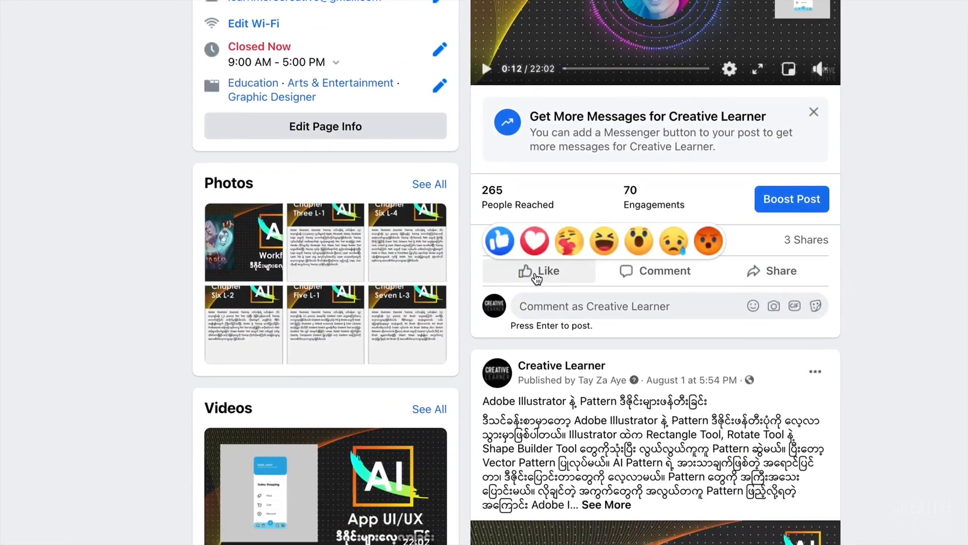